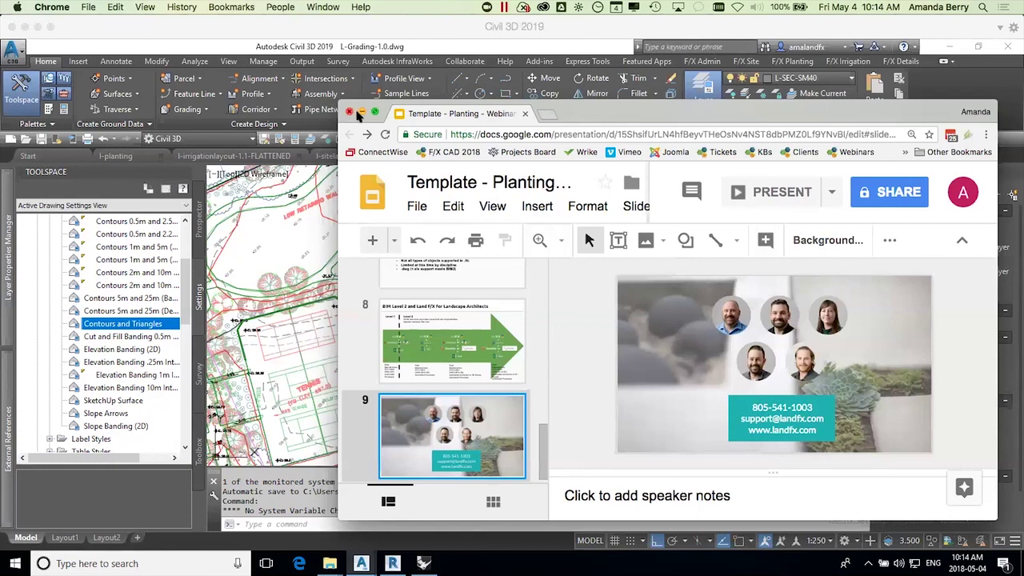
Step: Switch from the slide presentation to the L-Grading-1.0 drawing in Civil 3D and examine the overall grading plan
left_click(361, 114)
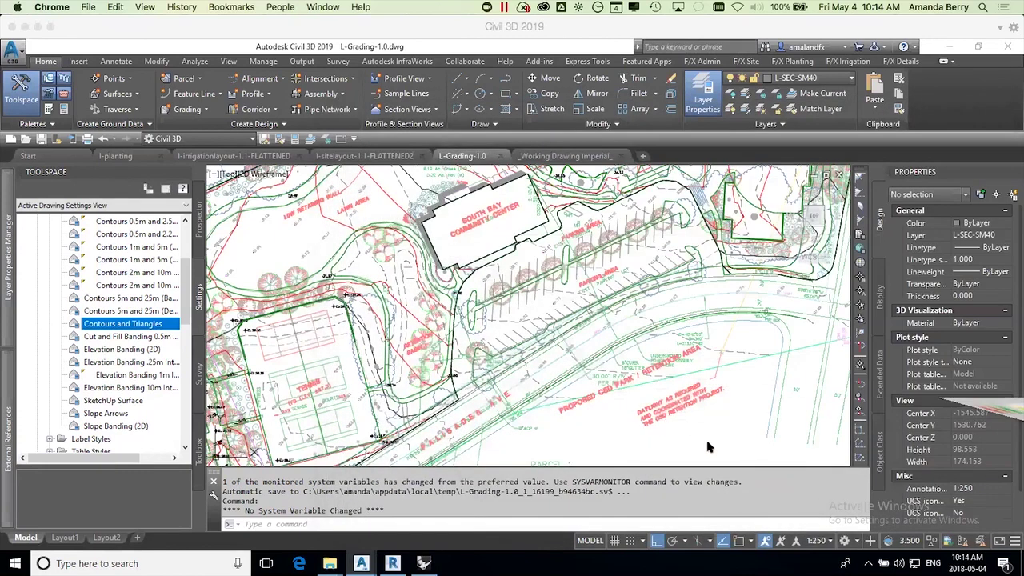
left_click(706, 442)
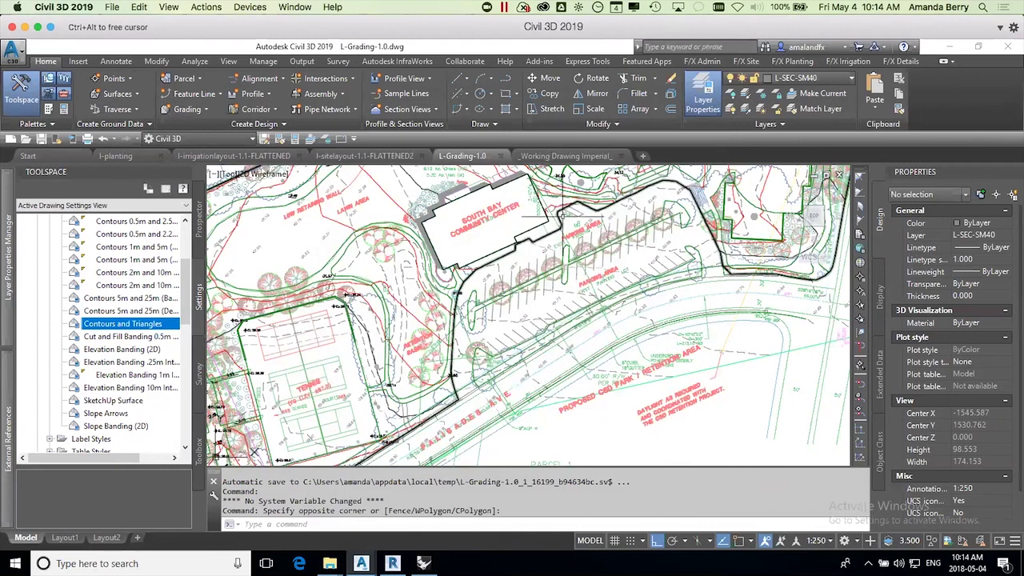
left_click(739, 400)
left_click(739, 400)
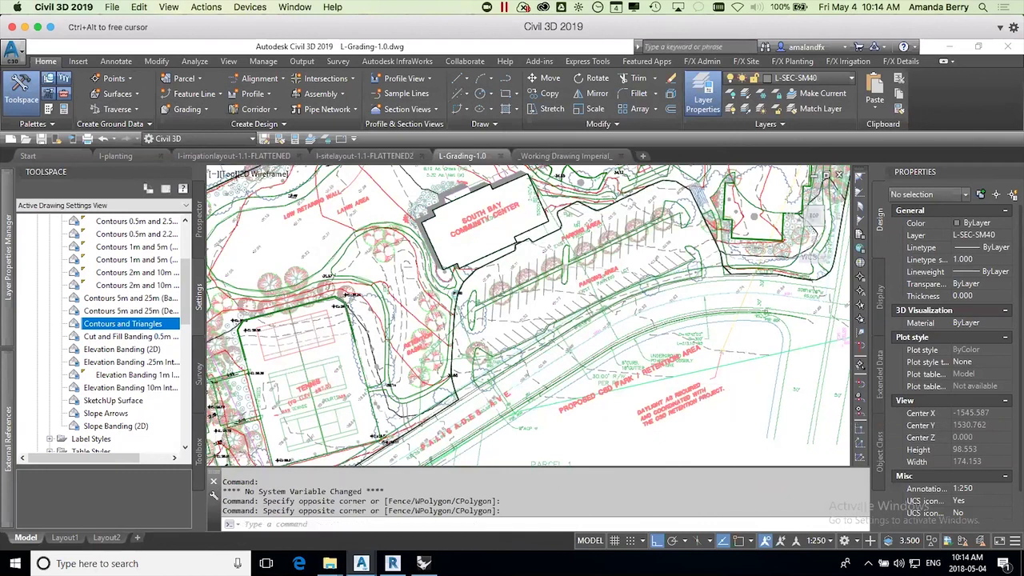
scroll(741, 397, "down", 2)
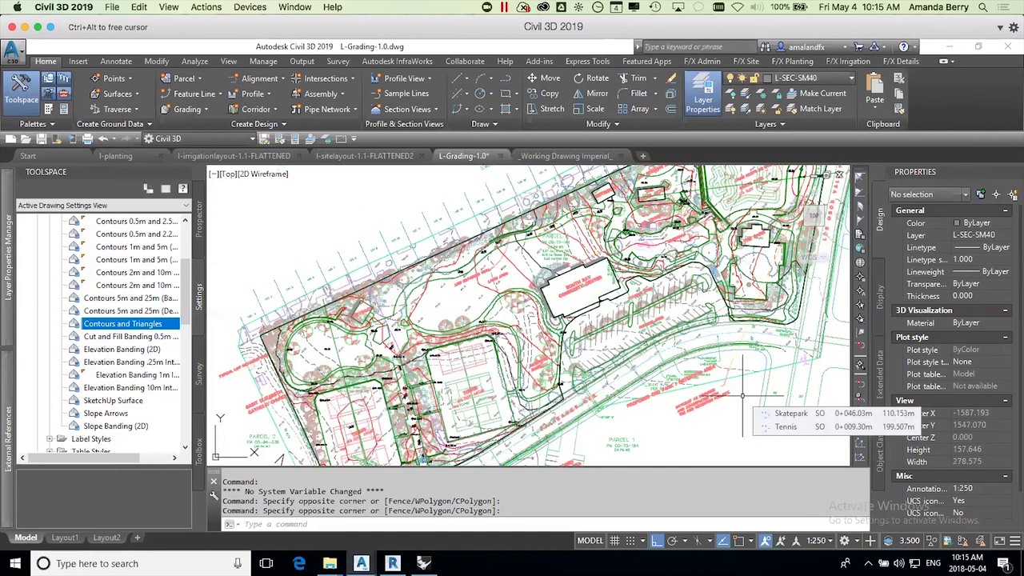
scroll(743, 395, "down", 2)
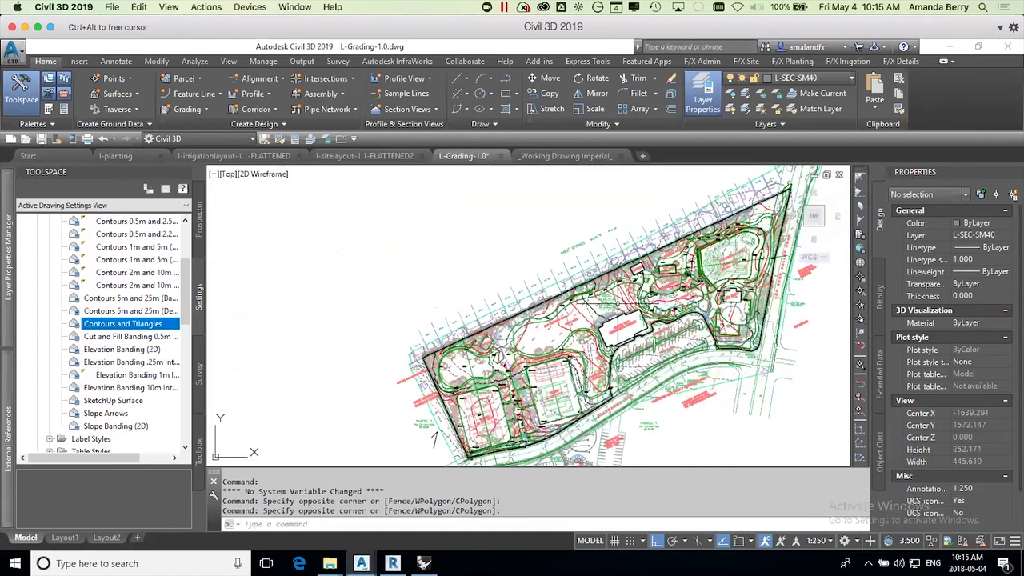
scroll(707, 410, "up", 2)
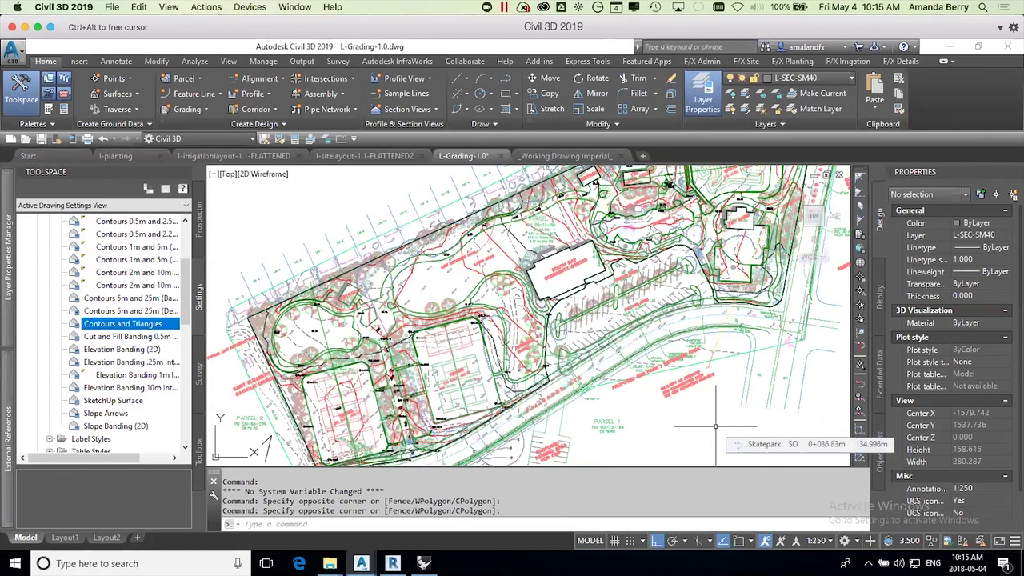
Step: Select the Proposed surface, widen the Properties palette, and bring up the start of the surface styles list
left_click(498, 252)
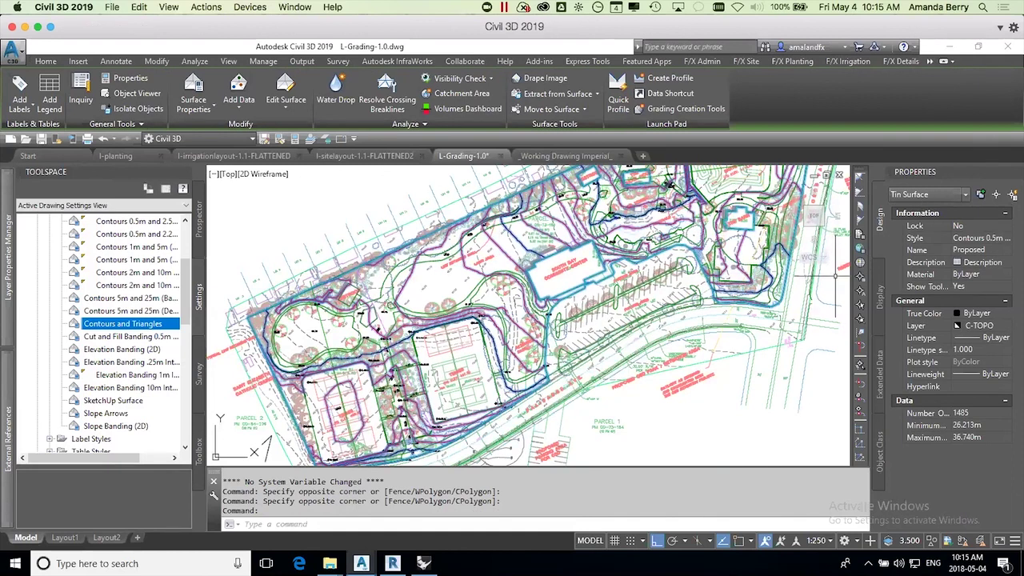
scroll(620, 351, "down", 2)
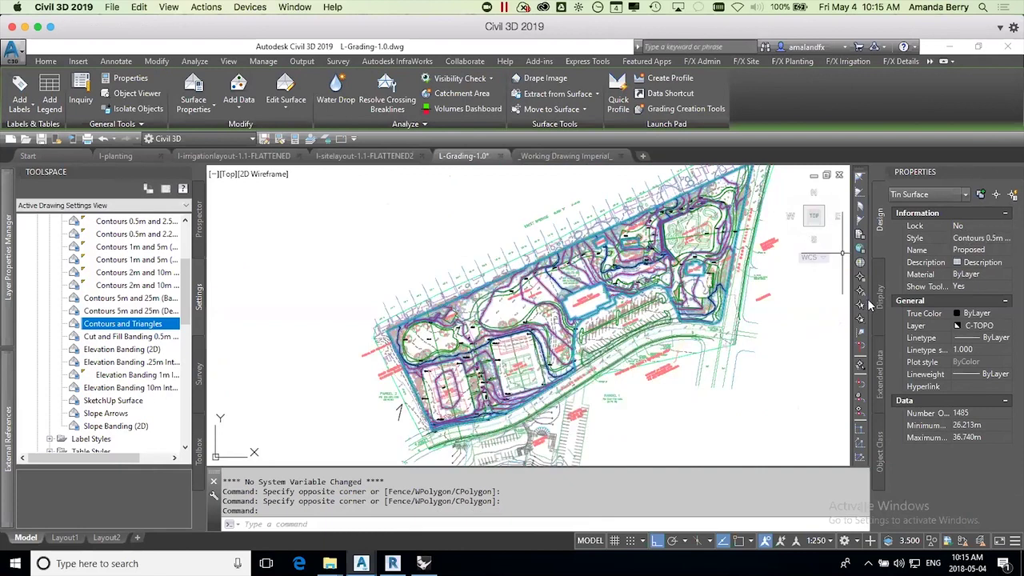
left_click_drag(872, 299, 829, 297)
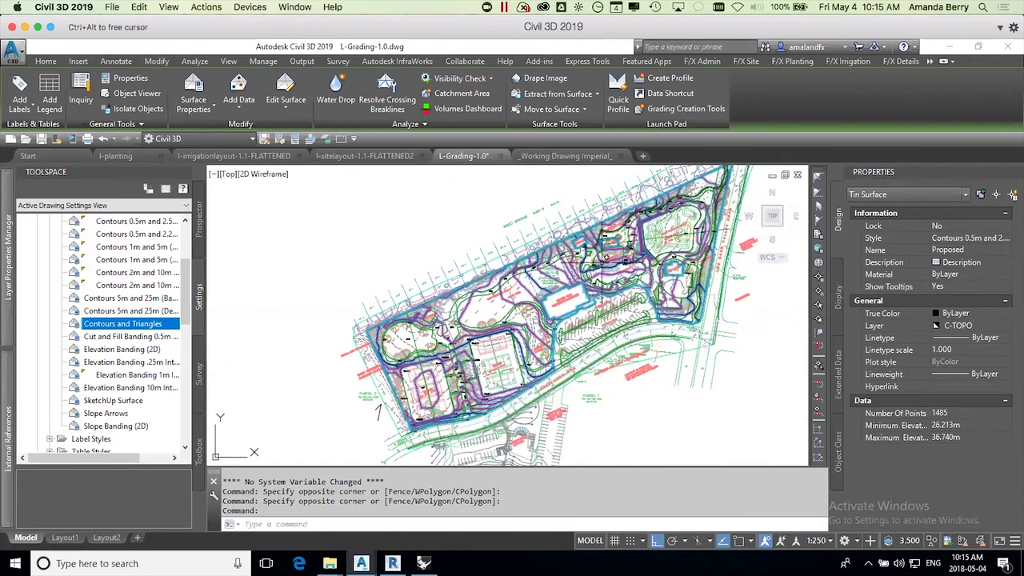
scroll(598, 267, "up", 2)
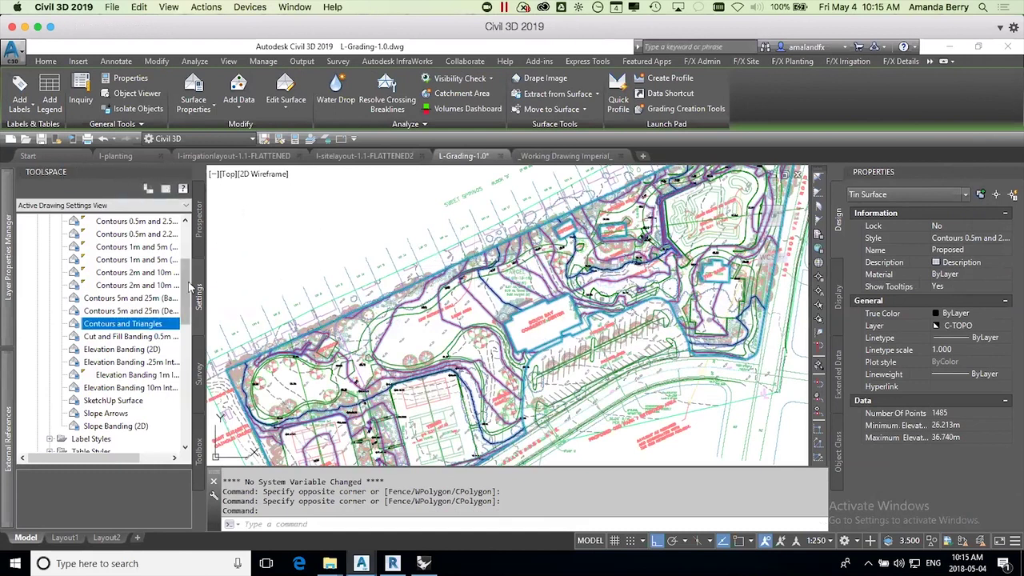
mouse_move(182, 288)
left_mouse_down()
mouse_move(186, 264)
mouse_move(189, 290)
mouse_move(189, 275)
left_mouse_up()
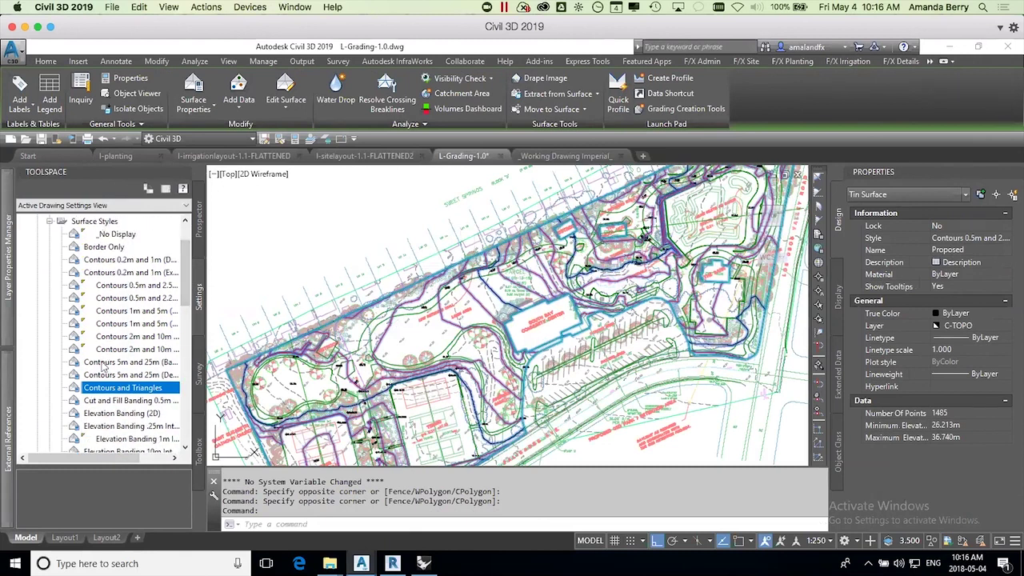
Step: Set the Proposed surface's style to Contours 0.2m and 1m (Design), inspect its contours across the site, and deselect it
left_click(478, 312)
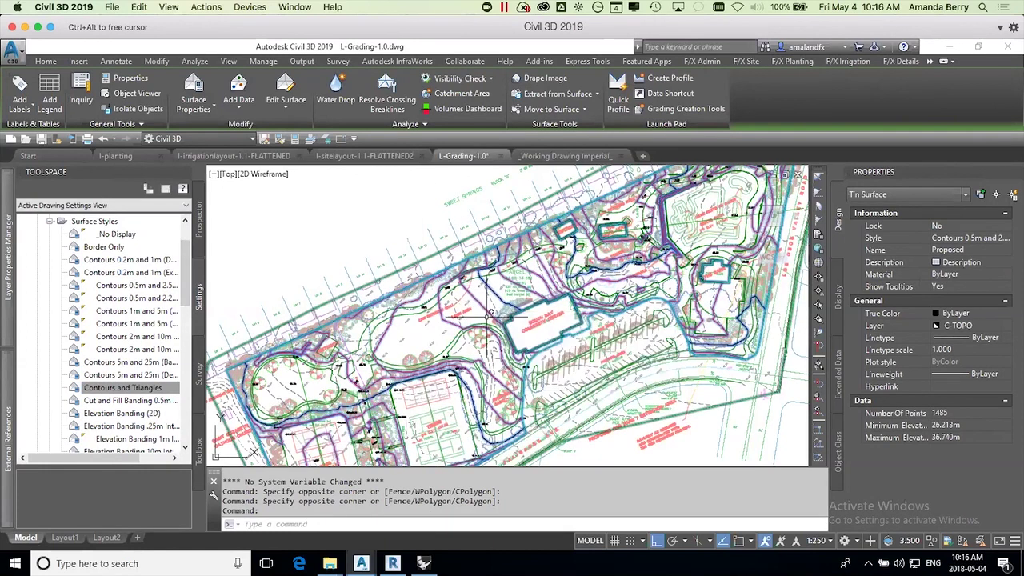
scroll(435, 326, "up", 4)
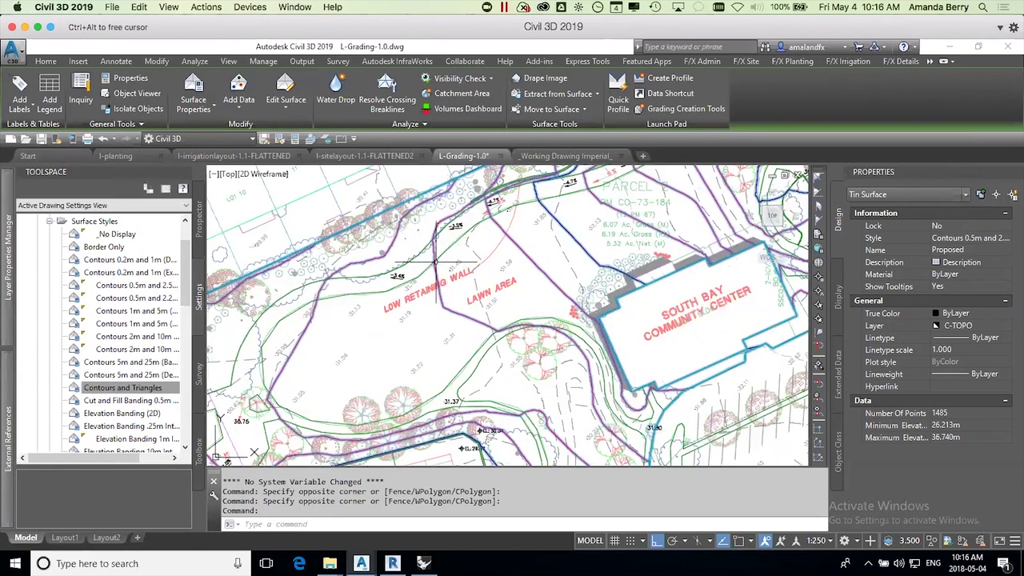
mouse_move(462, 329)
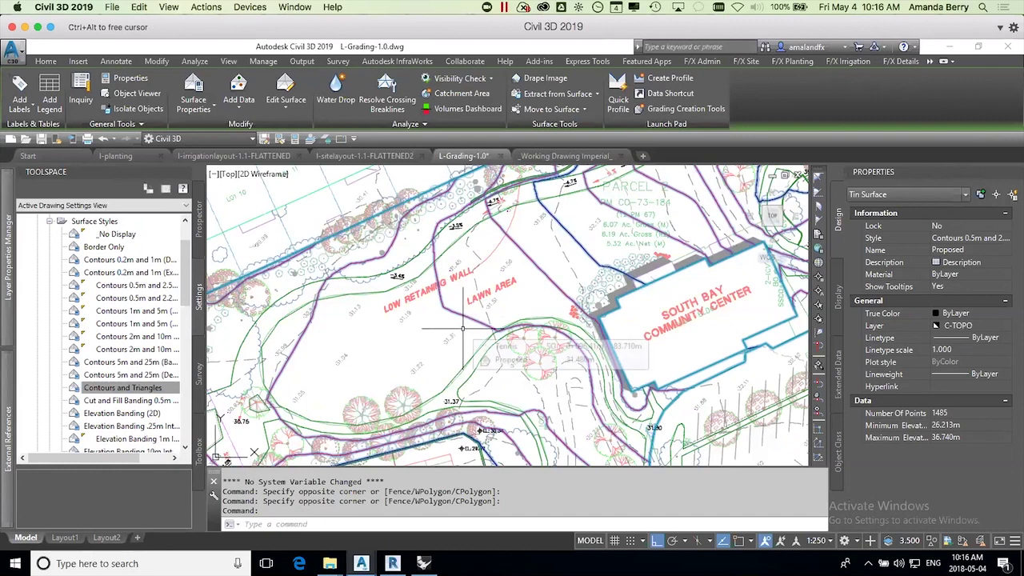
left_click(970, 238)
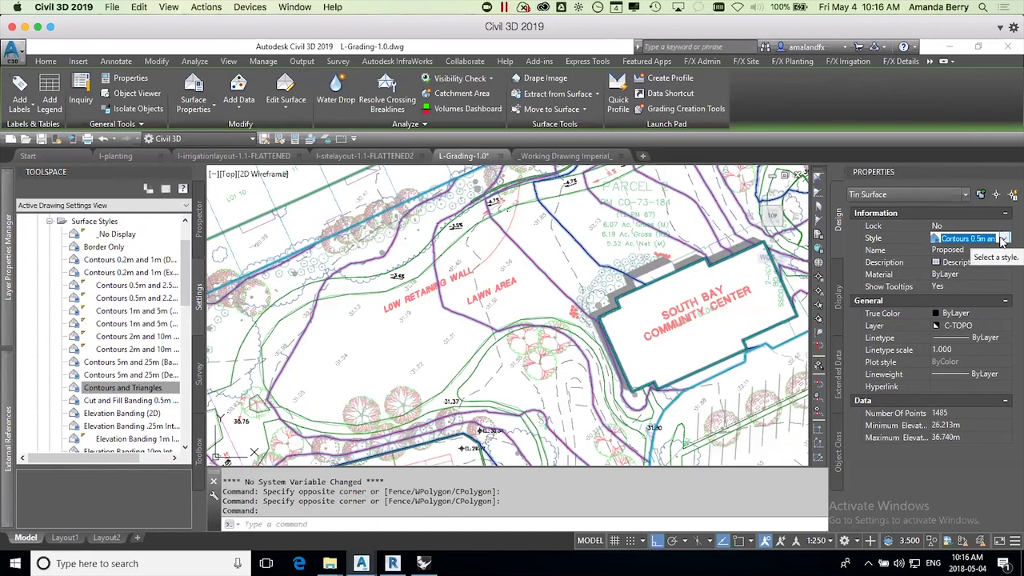
left_click(1004, 239)
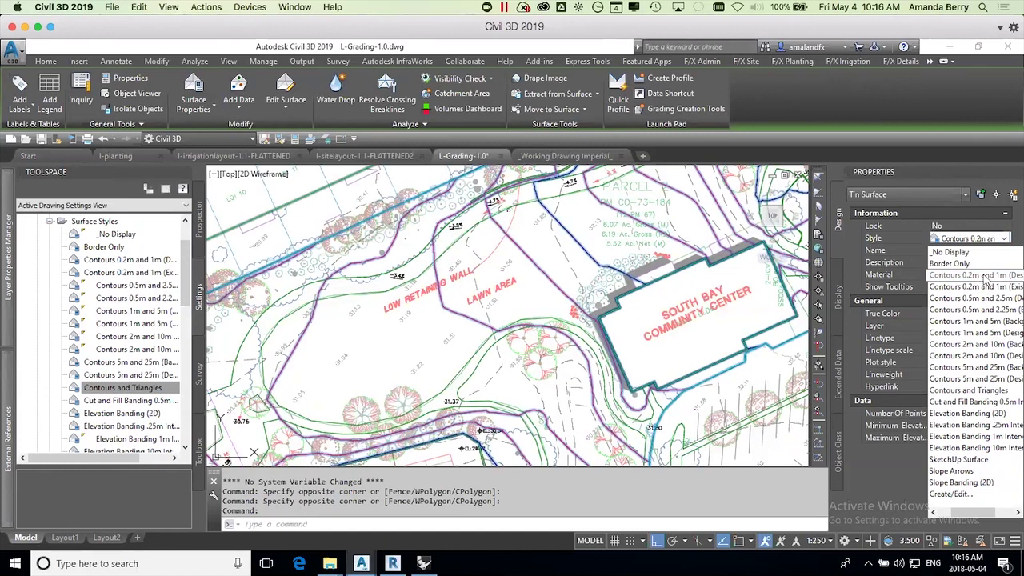
left_click(986, 277)
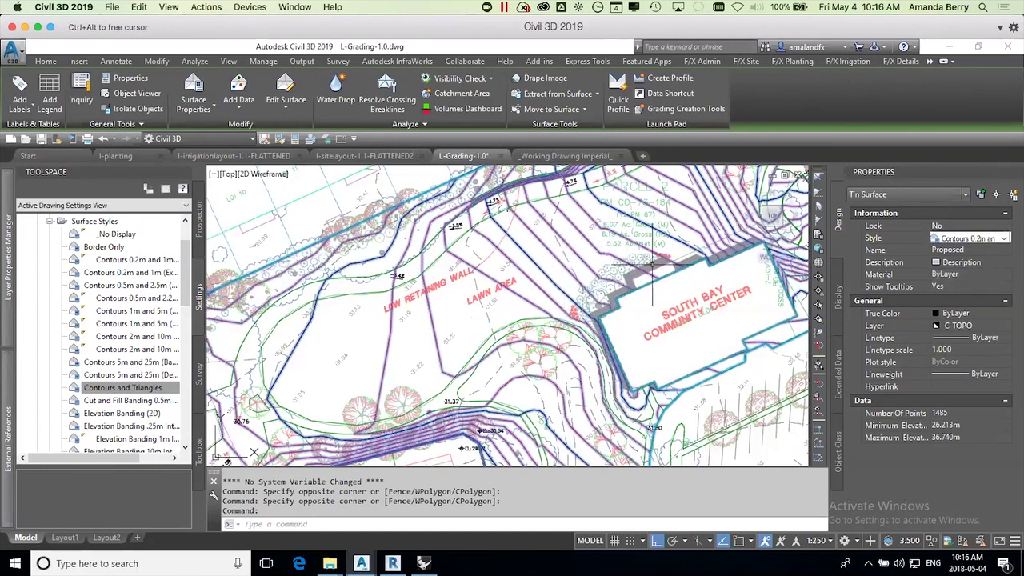
scroll(653, 265, "down", 2)
scroll(748, 212, "down", 3)
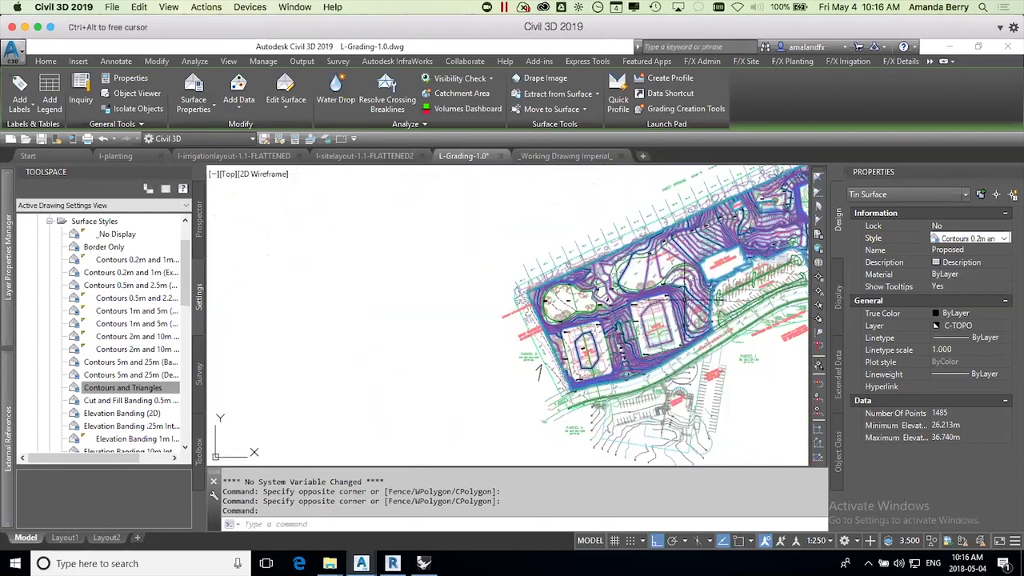
scroll(664, 312, "up", 2)
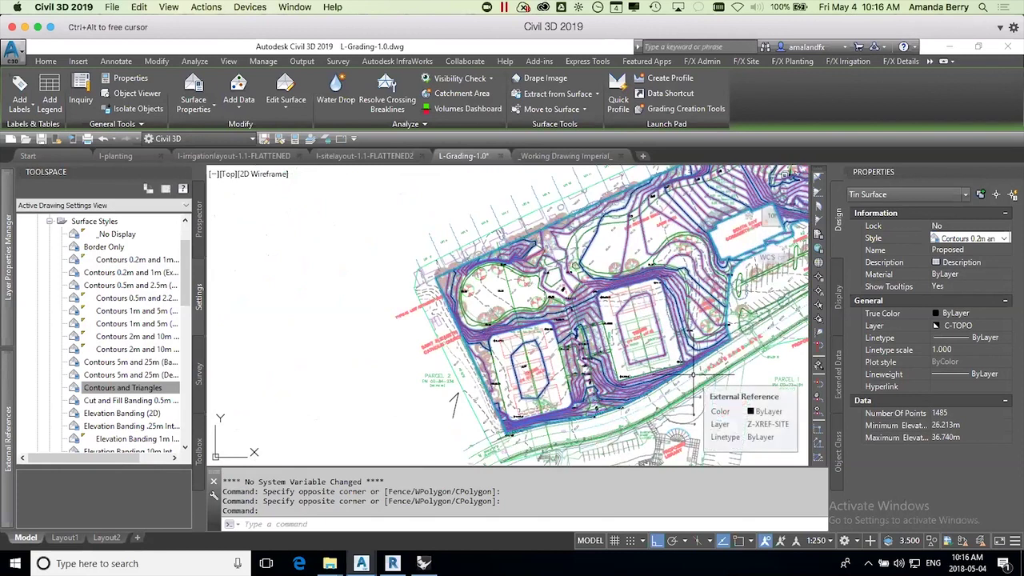
scroll(720, 258, "up", 5)
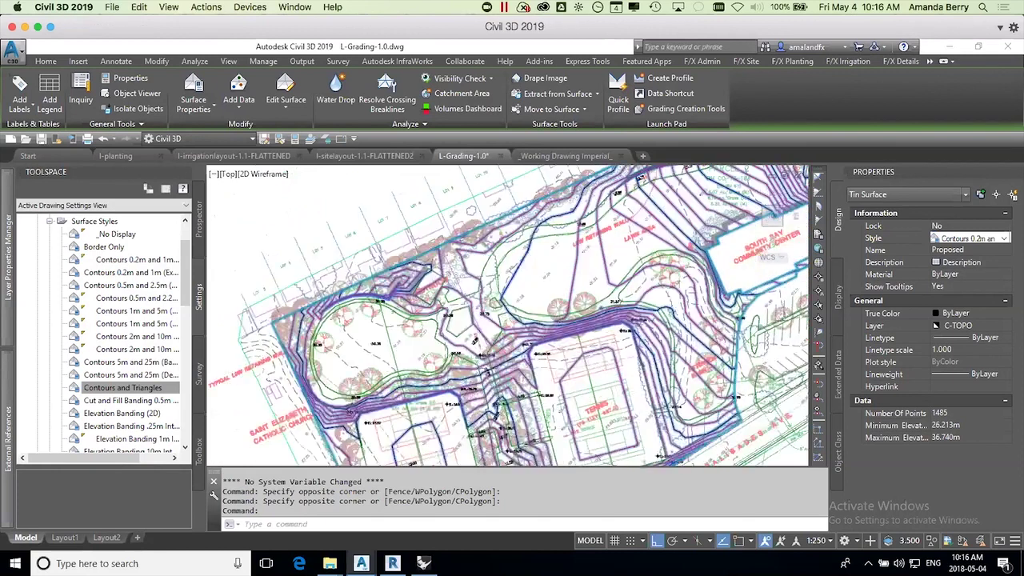
key("Escape")
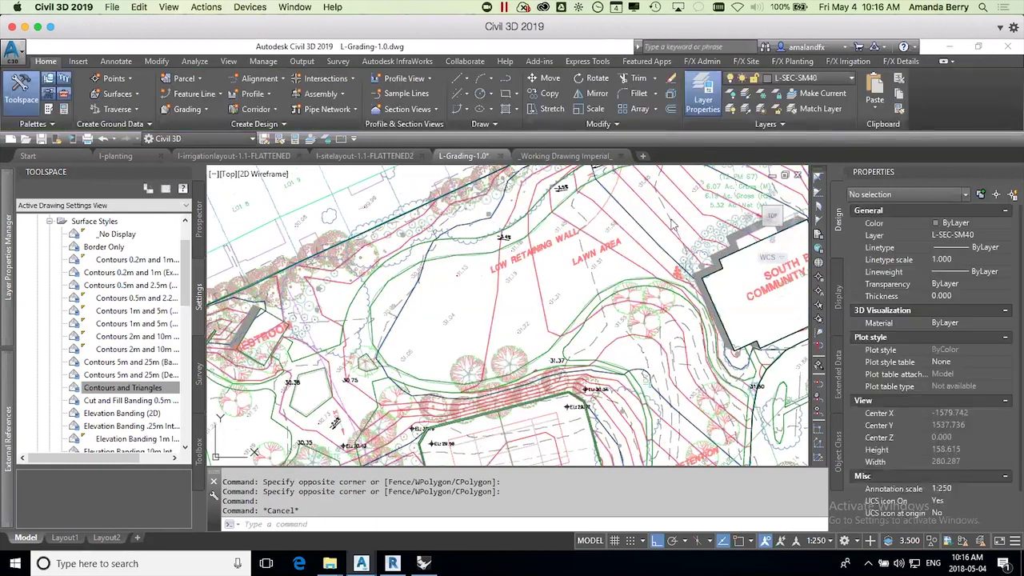
Step: Select the EX-TOPO surface and read the proposed, existing and cut-fill elevations in the lawn area
left_click(675, 218)
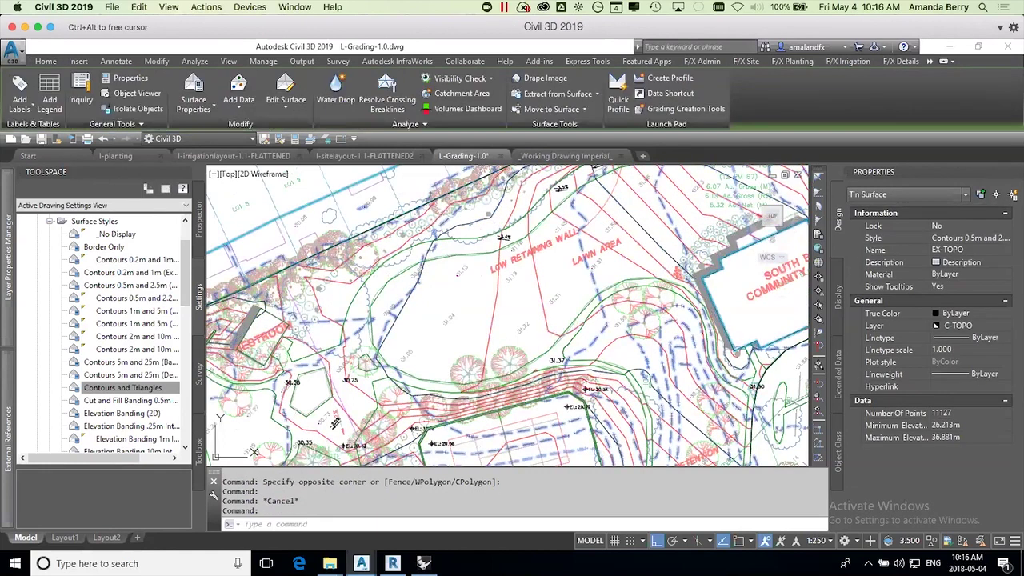
mouse_move(690, 216)
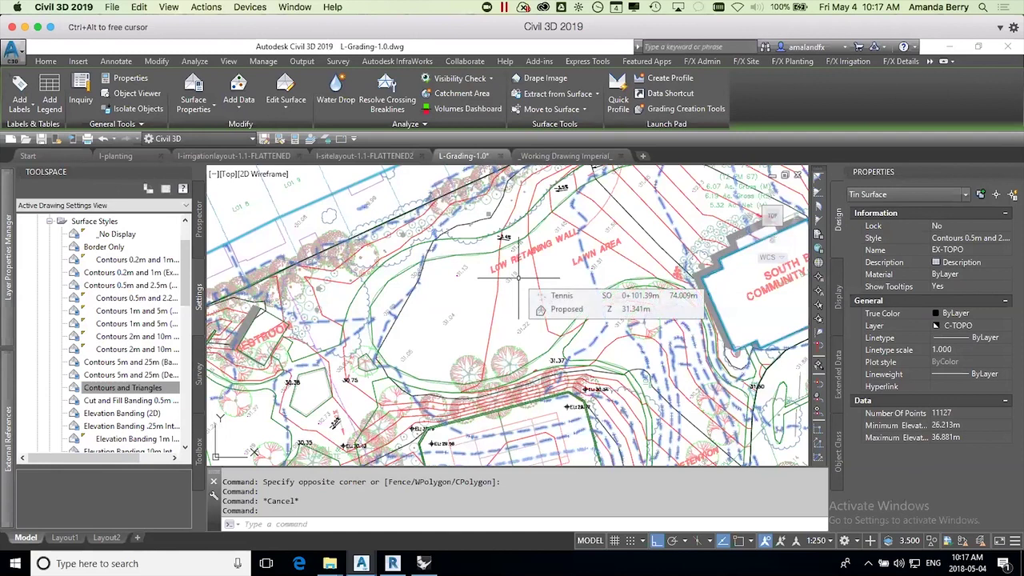
mouse_move(522, 284)
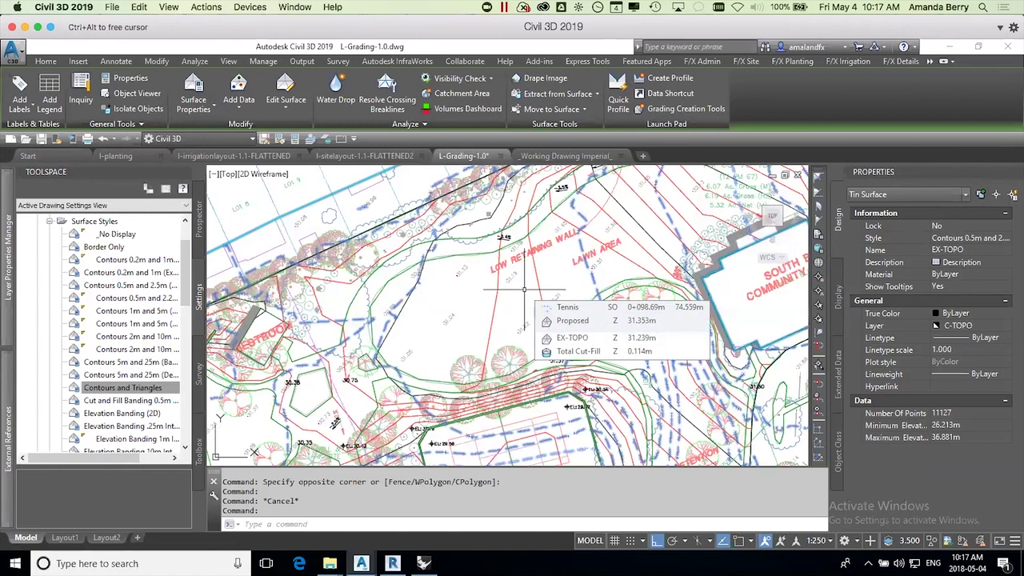
key("Escape")
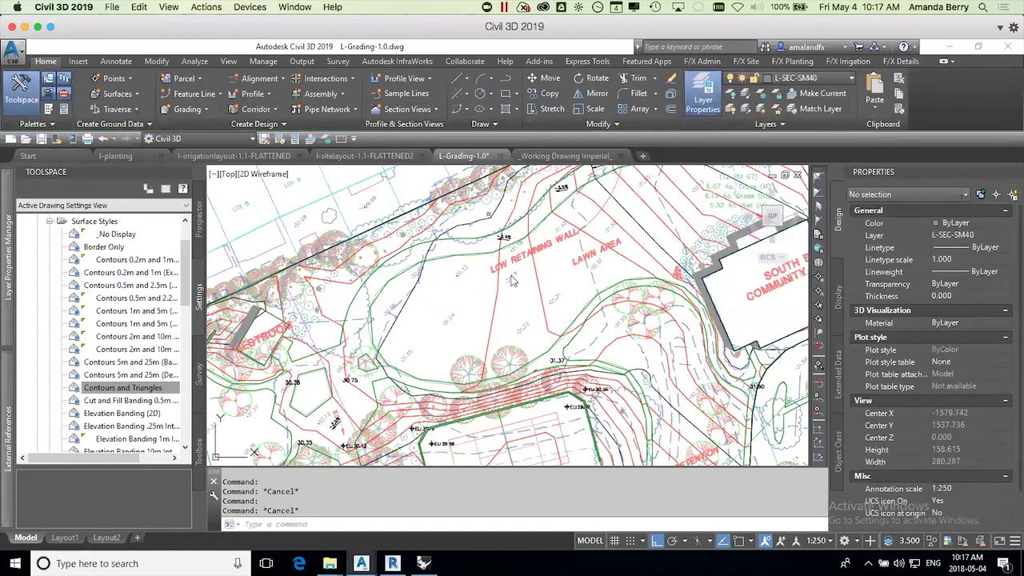
Step: Examine the EX-TOPO spot elevation label in the lawn beside the low retaining wall text
left_click(510, 277)
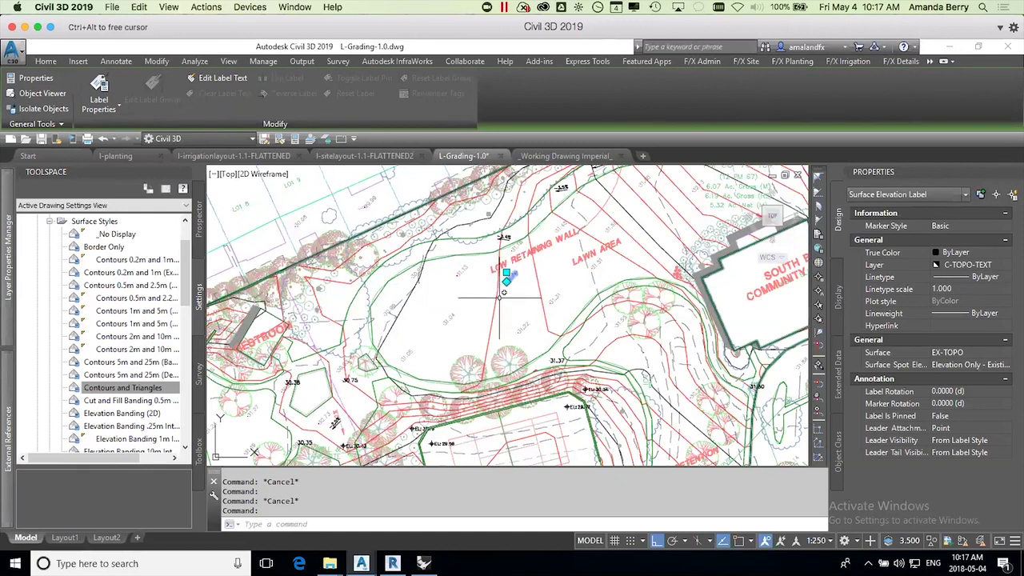
scroll(512, 270, "up", 2)
scroll(513, 271, "up", 1)
key("Escape")
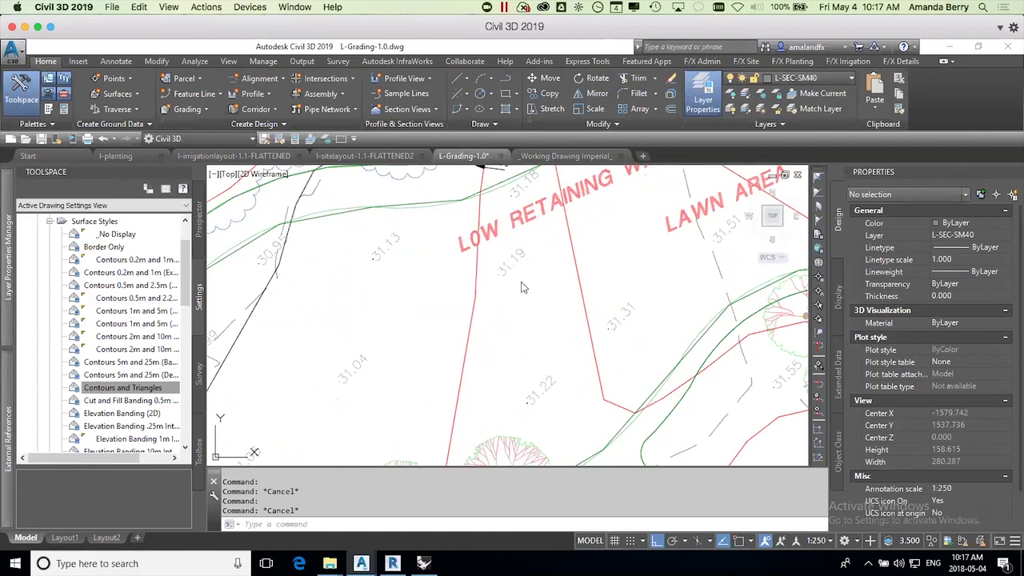
scroll(522, 286, "down", 3)
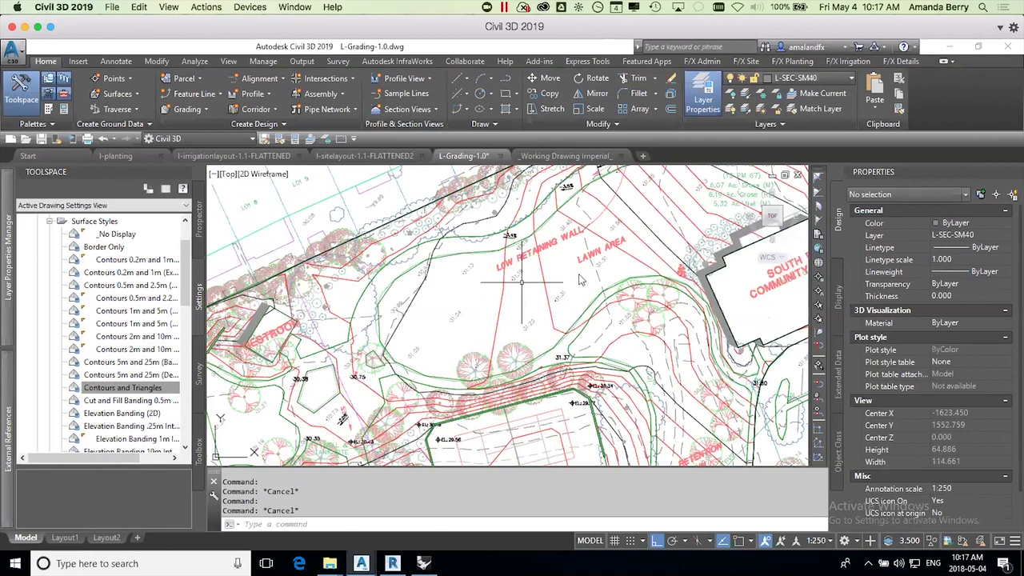
Step: Check the surface tooltips in the lawn area, reselecting the EX-TOPO surface to read its elevation near the lawn label
left_click(535, 285)
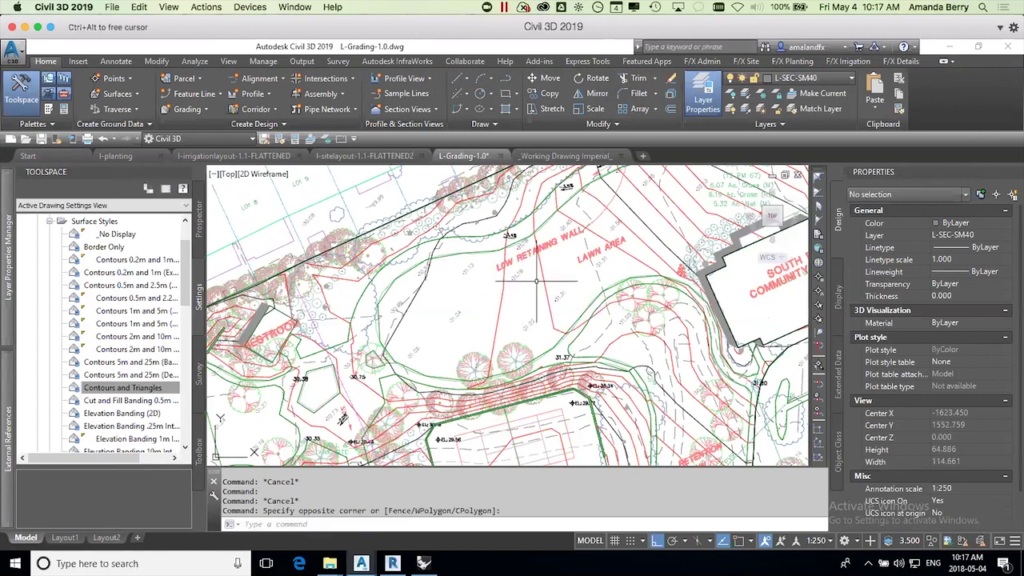
mouse_move(537, 280)
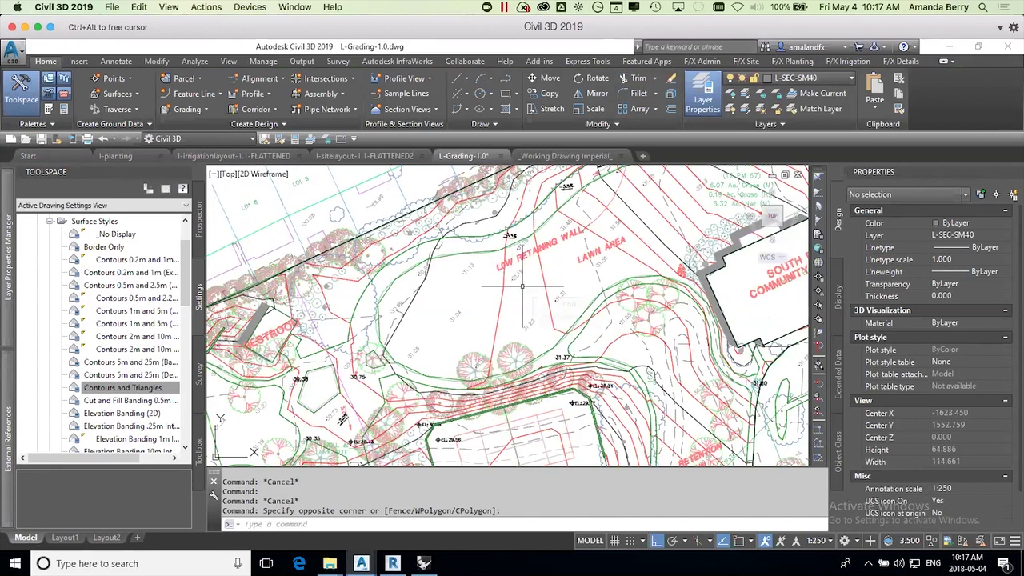
mouse_move(522, 286)
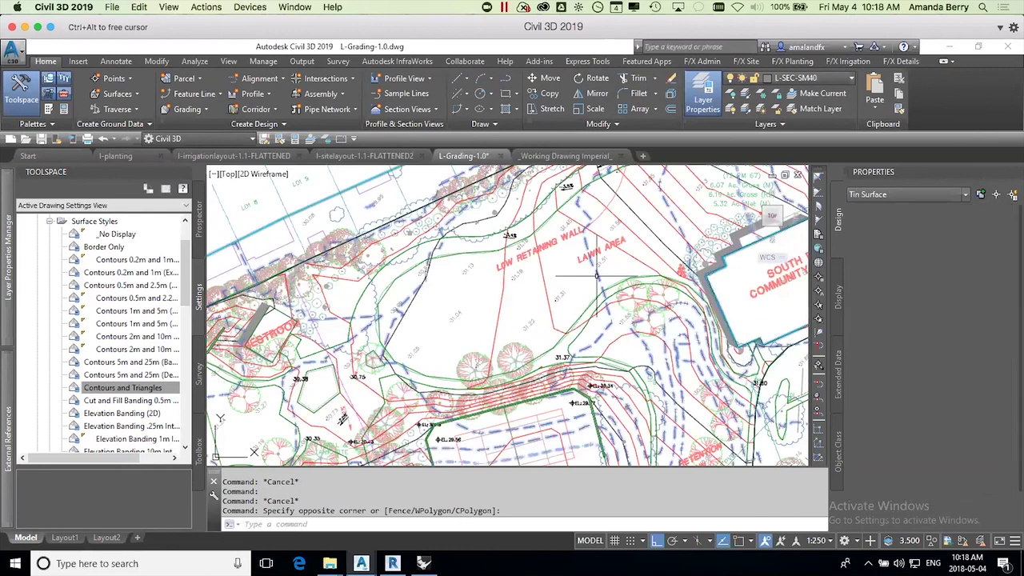
left_click(592, 244)
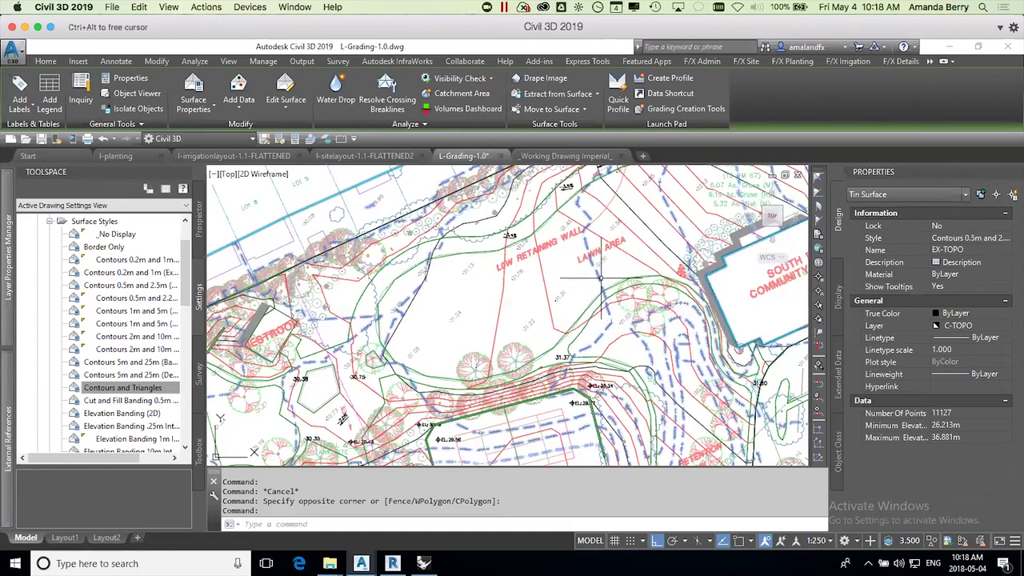
mouse_move(601, 279)
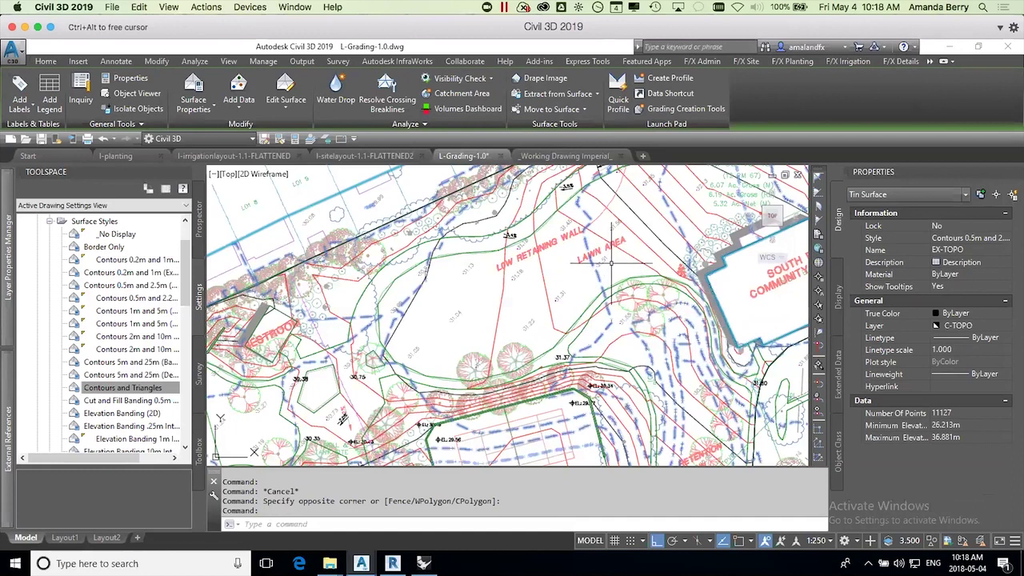
mouse_move(611, 262)
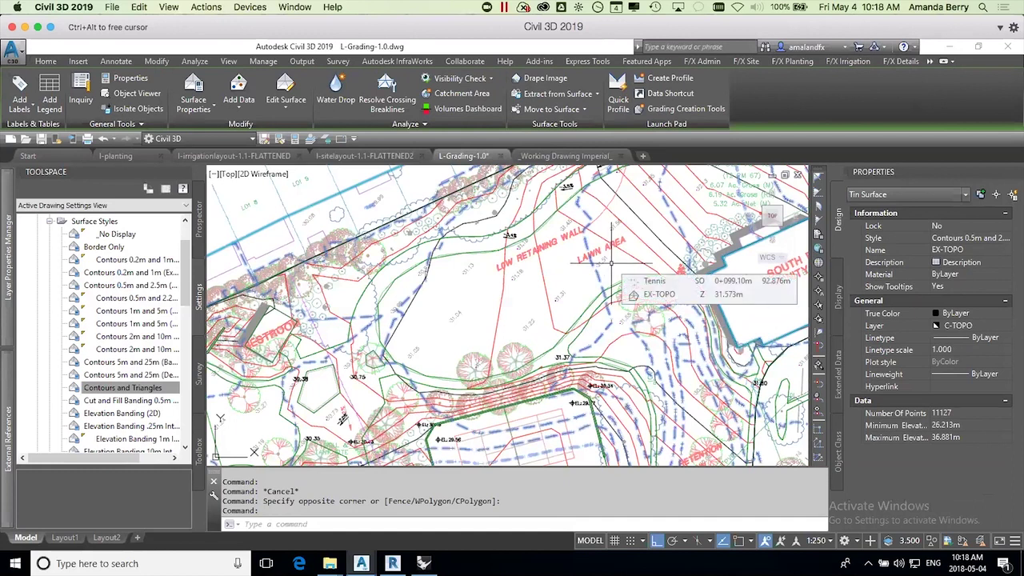
key("Escape")
Step: Select the feature line bordering the lawn area and examine its points around the low retaining wall
left_click(603, 291)
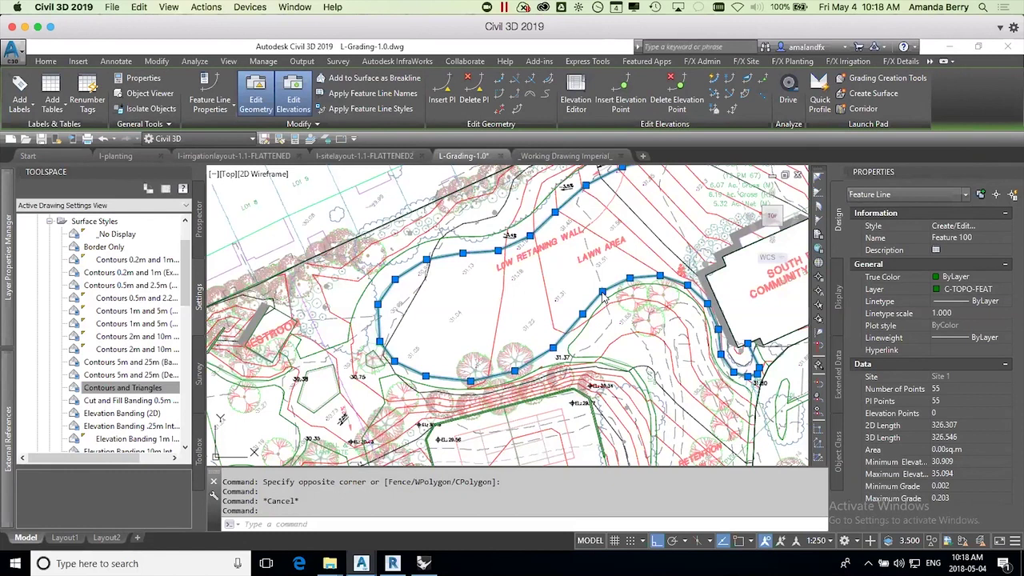
scroll(384, 289, "up", 2)
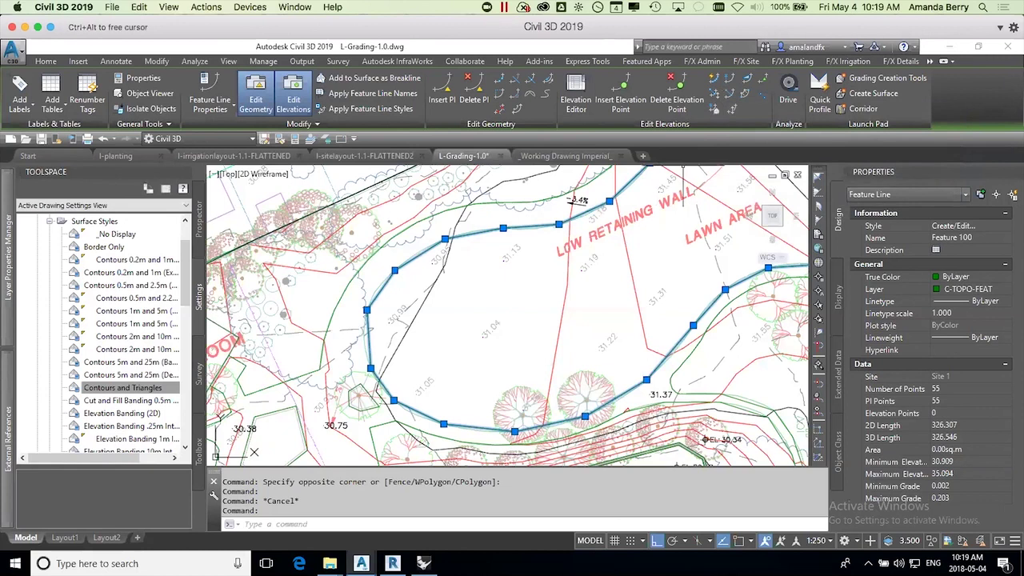
scroll(649, 210, "down", 1)
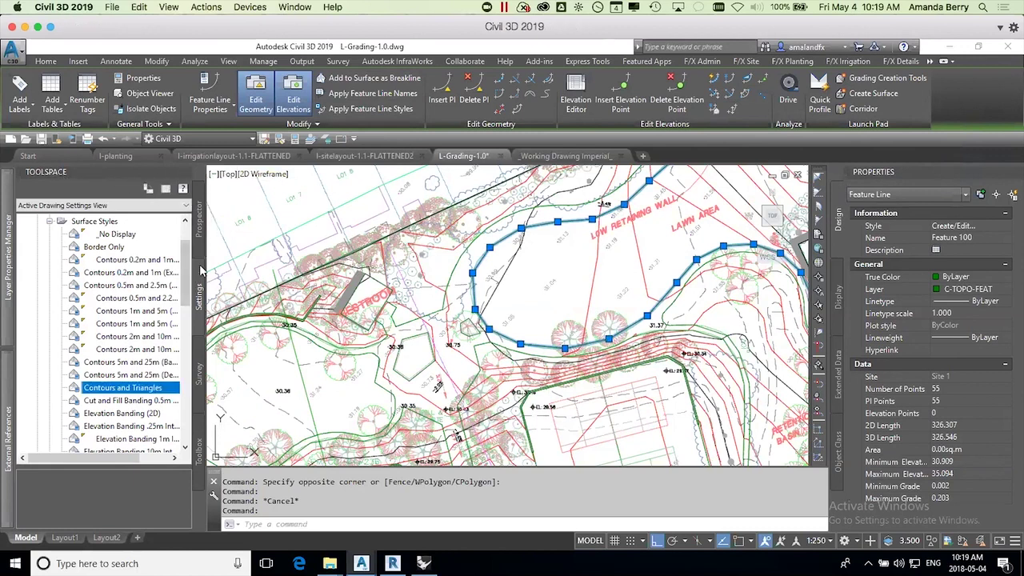
Step: Expand the Proposed surface's definition in the drawing's surface list and look through its breaklines
scroll(180, 285, "down", 5)
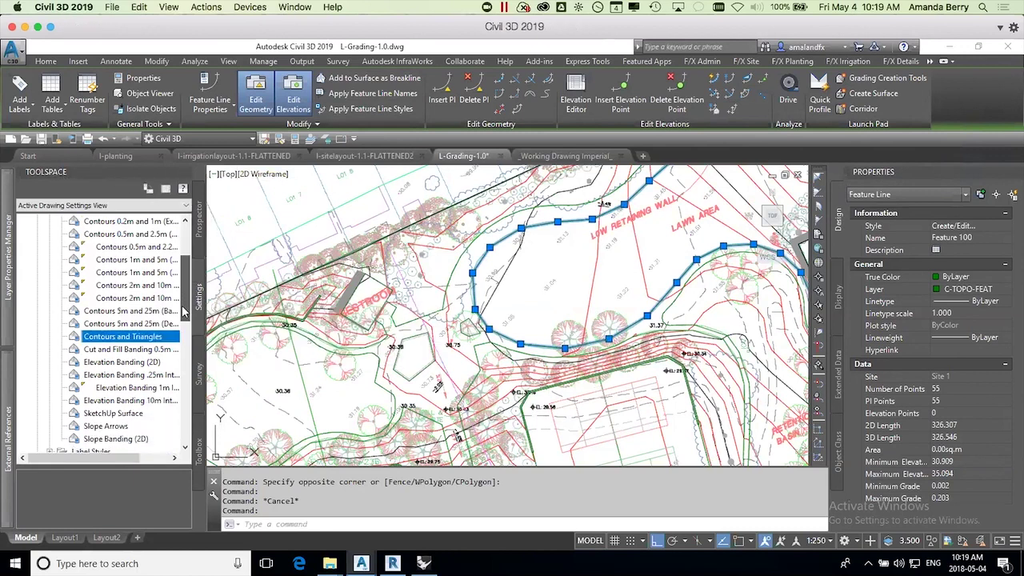
scroll(187, 325, "up", 6)
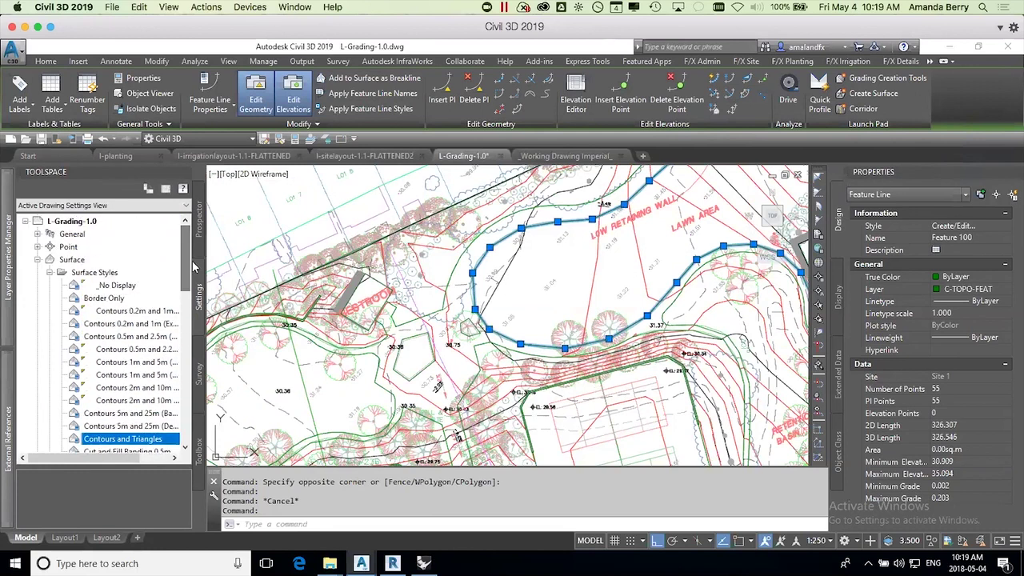
left_click(198, 241)
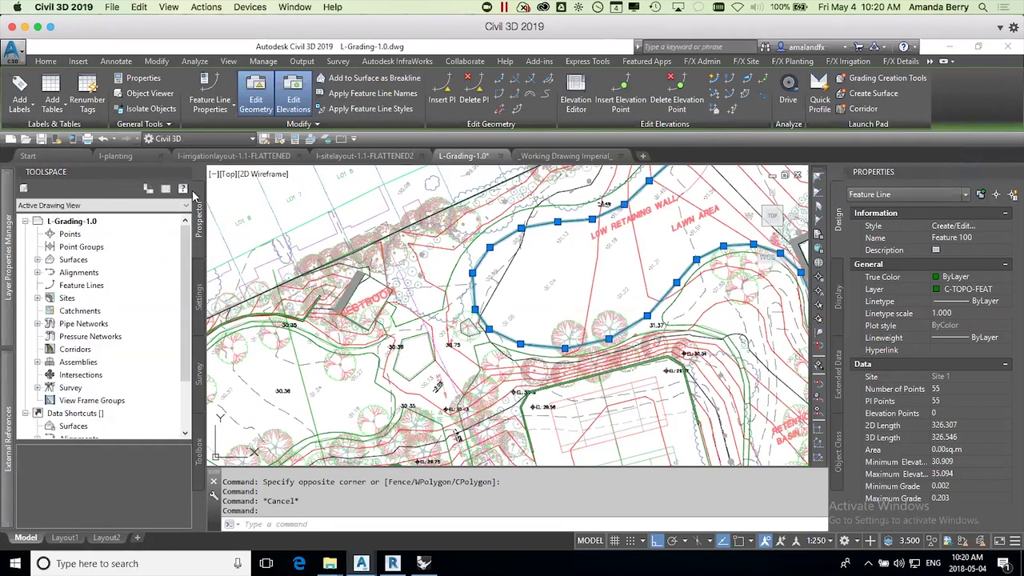
mouse_move(12, 260)
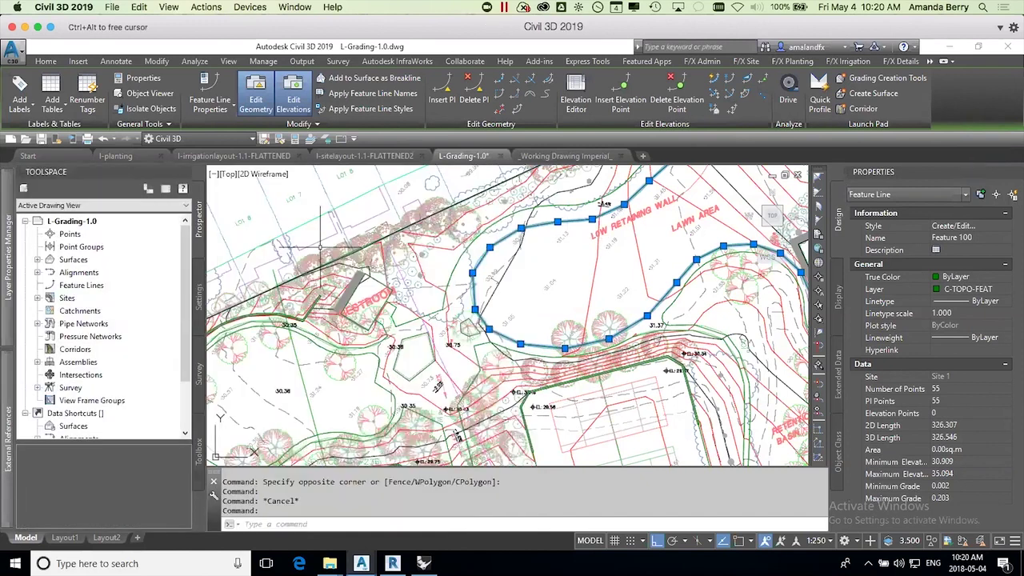
left_click(37, 260)
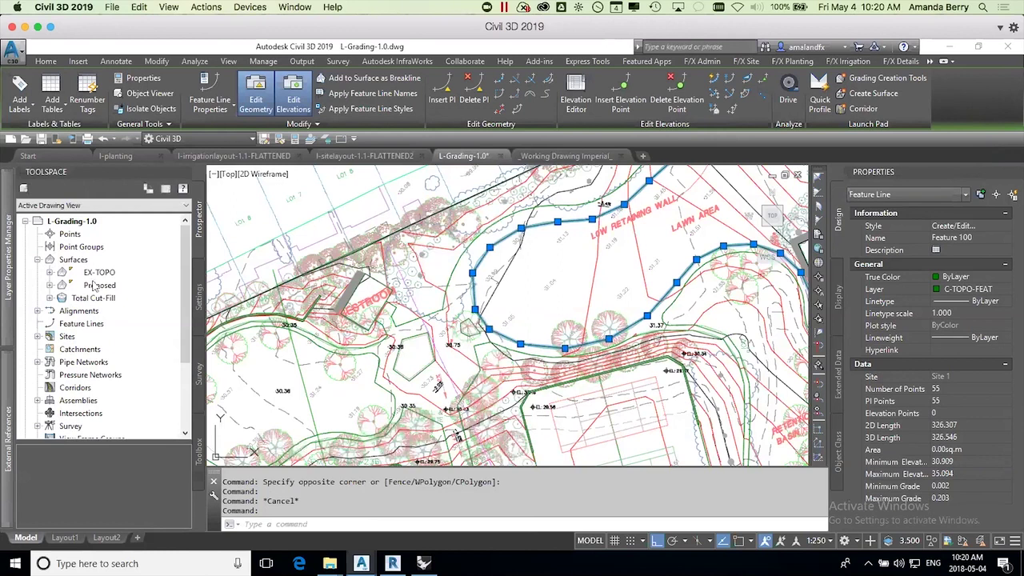
left_click(49, 286)
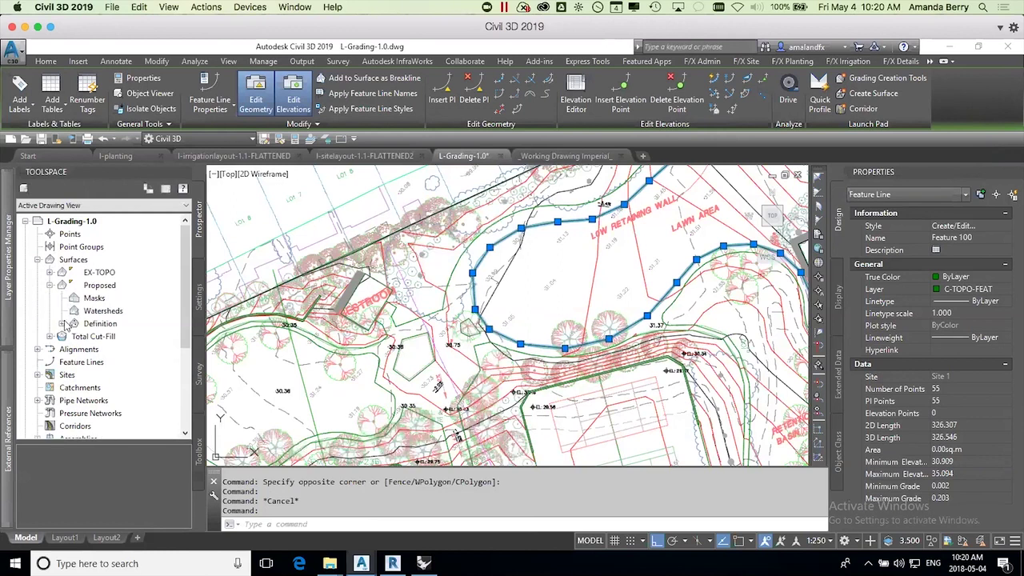
left_click(63, 323)
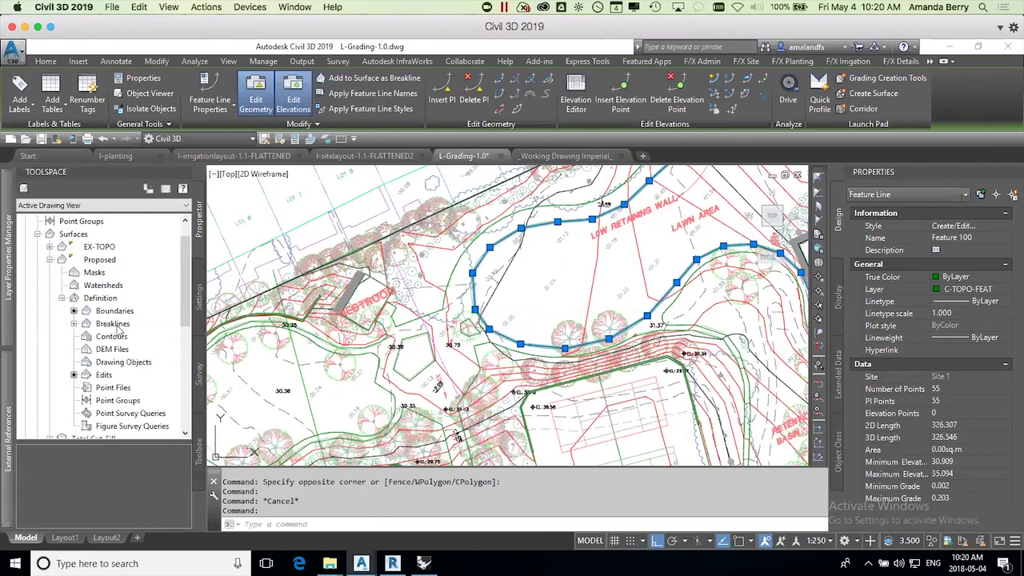
left_click(113, 323)
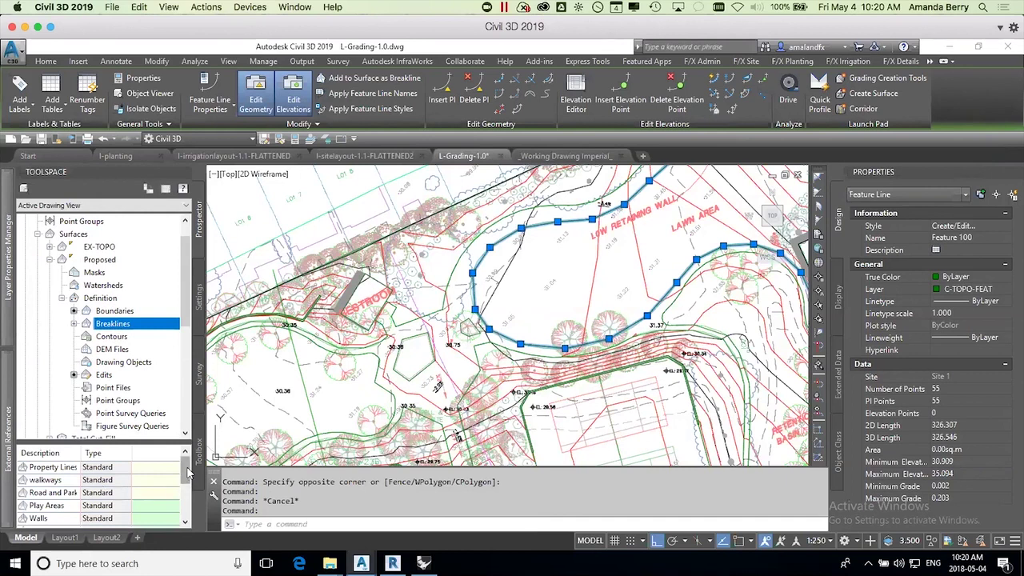
scroll(189, 473, "down", 5)
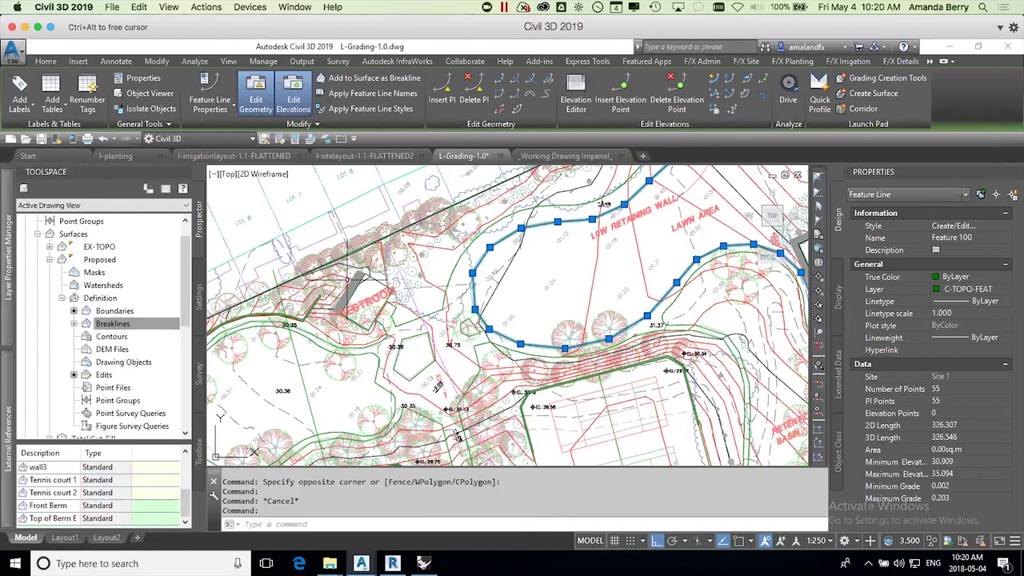
Step: Deselect the feature line, select the Proposed surface, and read the surface elevations inside the lawn area
key("Escape")
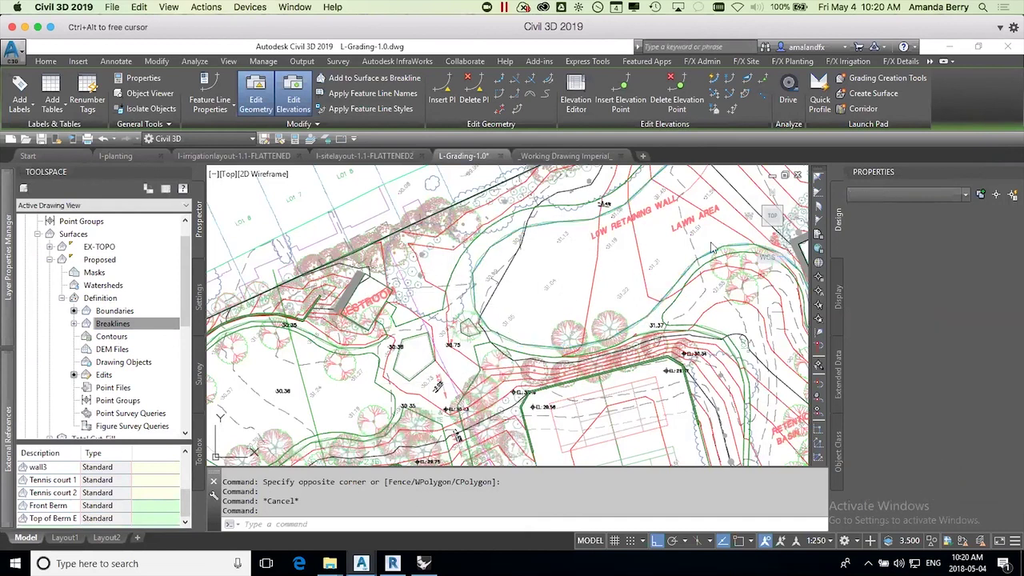
key("Escape")
left_click(598, 256)
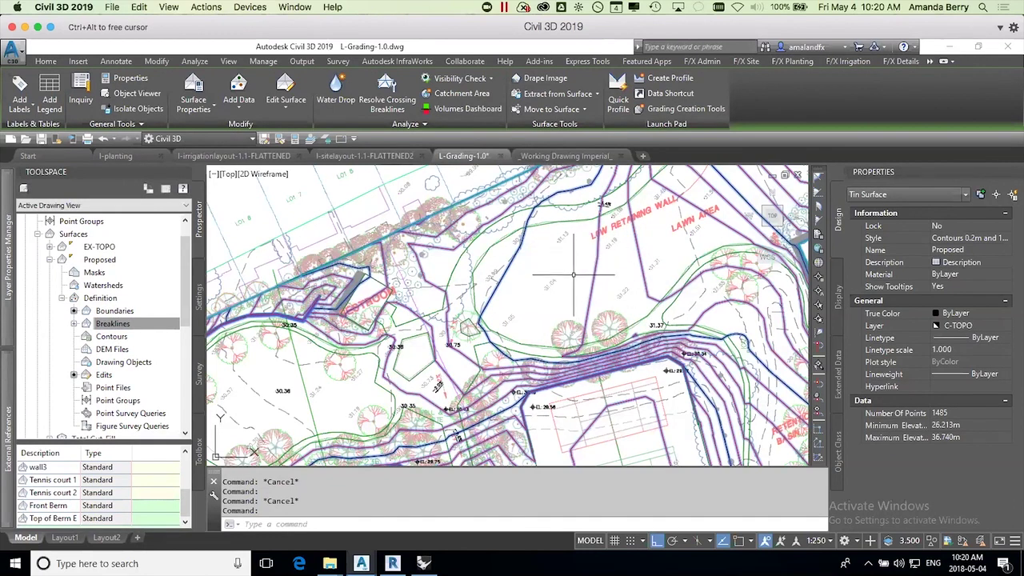
mouse_move(573, 275)
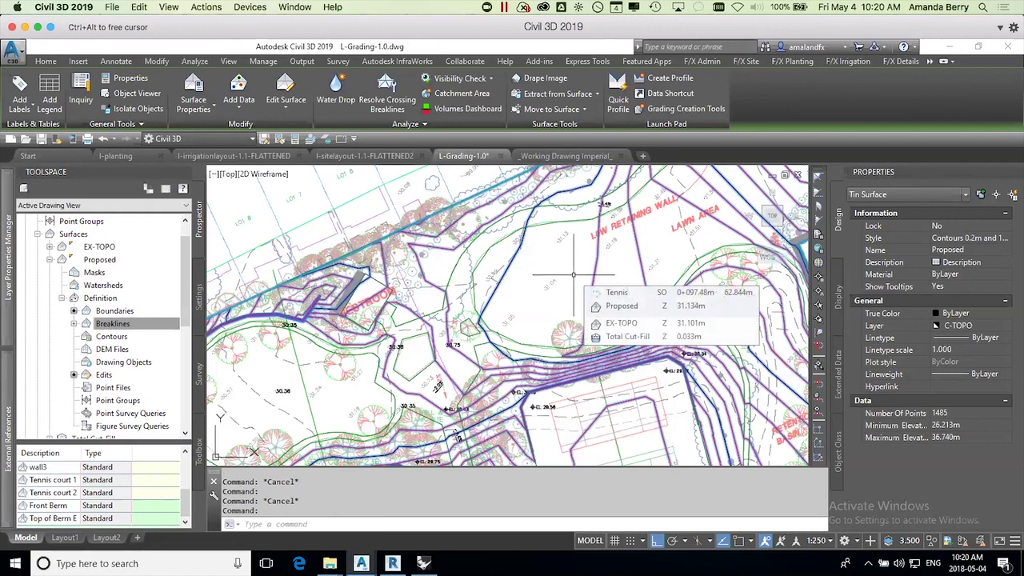
Step: Set a 5% grade along the lawn feature line from its 30.909 m start point toward the low retaining wall, and dismiss the event list
left_click(612, 222)
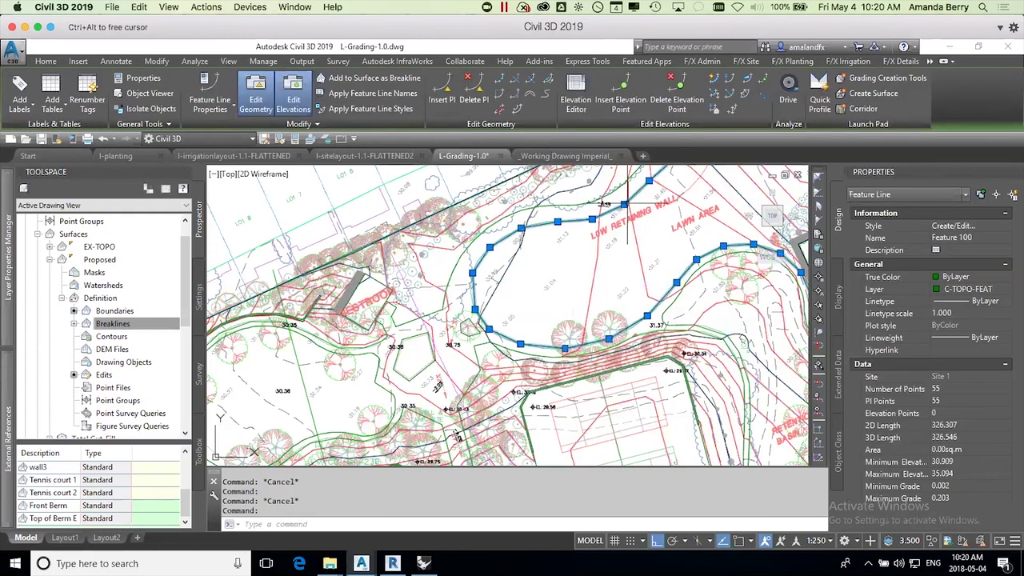
left_click(747, 82)
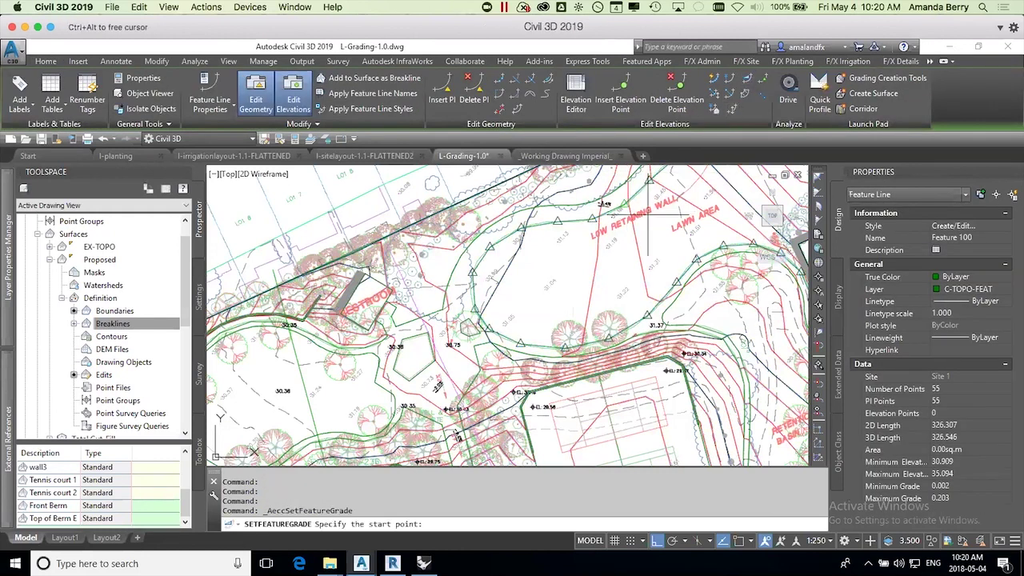
left_click(491, 247)
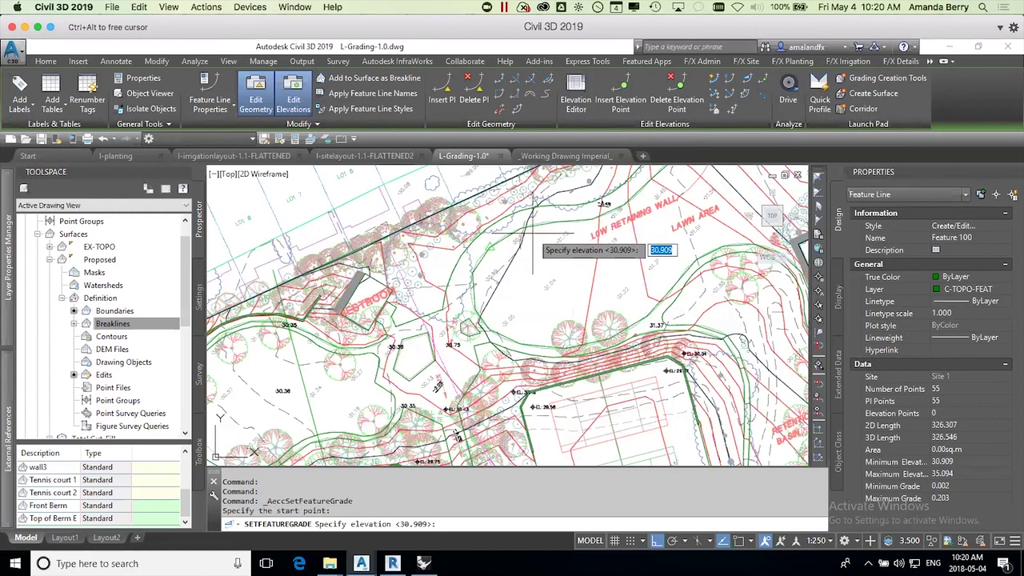
key("Return")
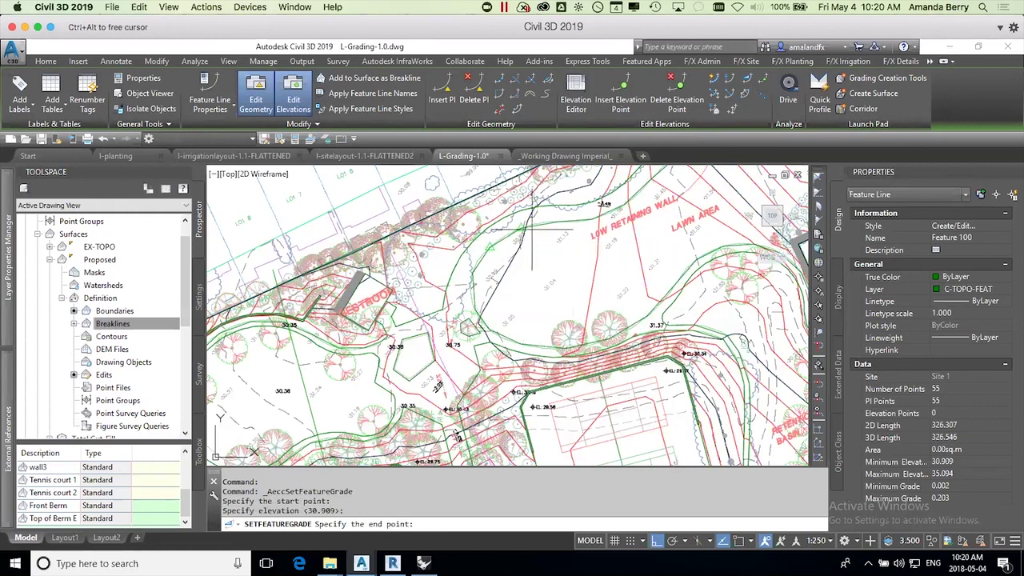
left_click(632, 229)
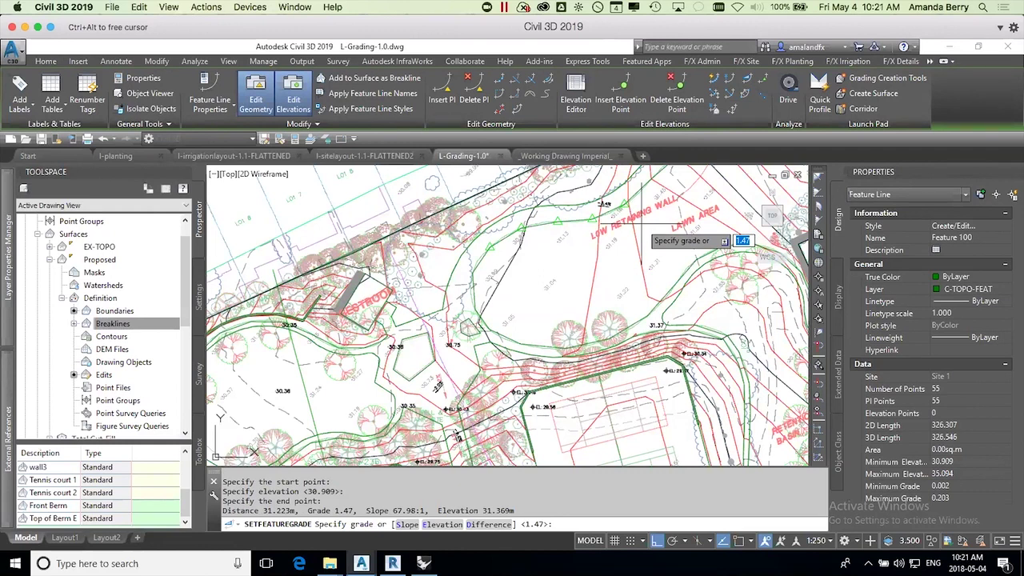
type("5")
key("Return")
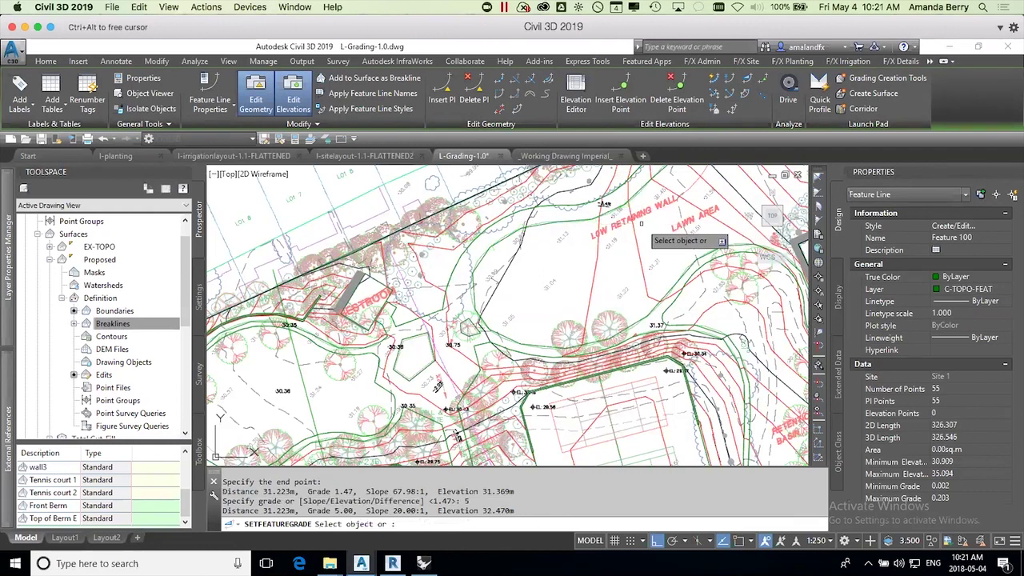
key("Return")
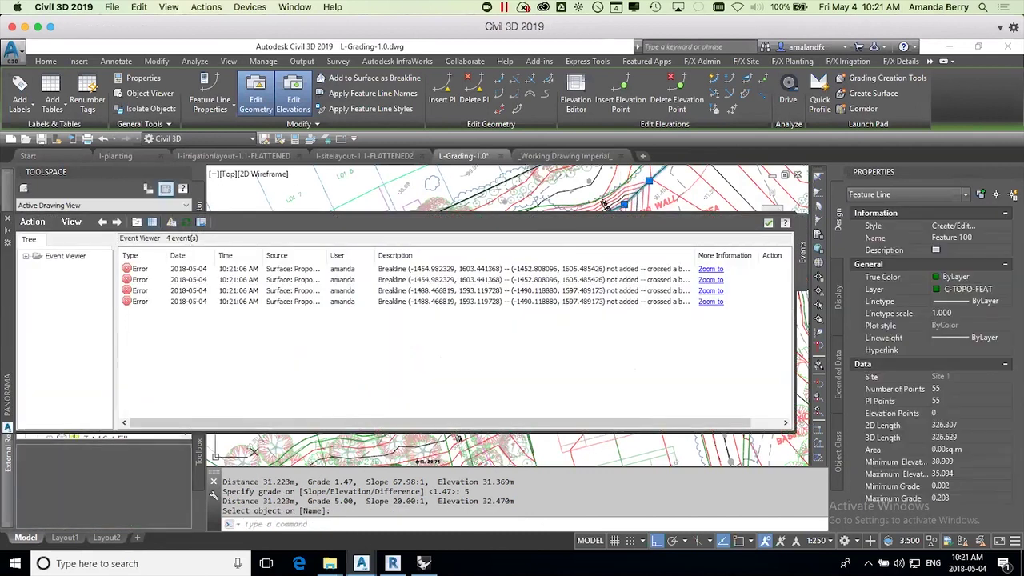
left_click(9, 220)
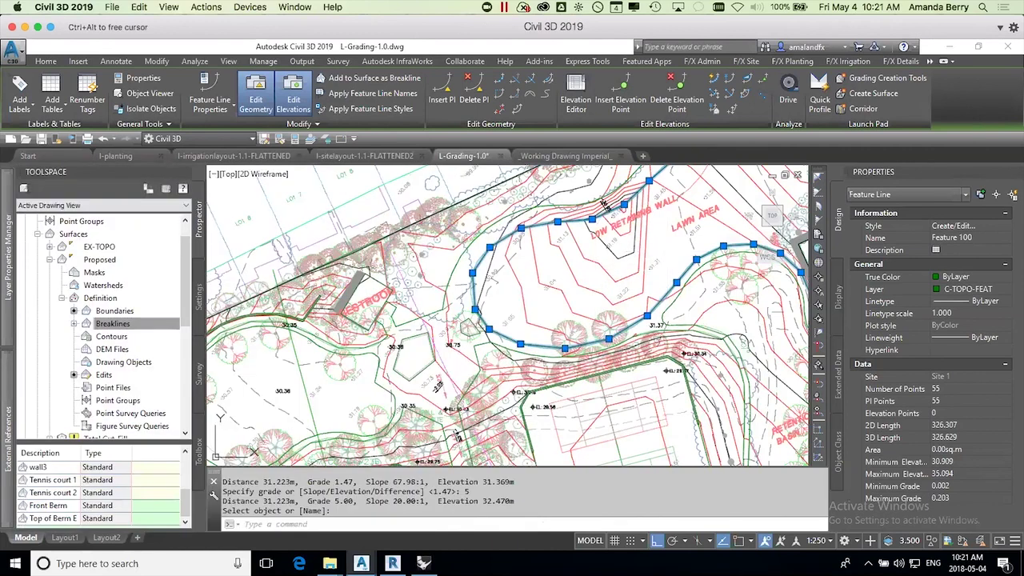
Step: Examine the Proposed surface's contours around the low retaining wall and lawn area with the feature line deselected
left_click(687, 236)
left_click(668, 243)
mouse_move(662, 245)
middle_mouse_down()
mouse_move(646, 261)
mouse_move(666, 106)
middle_mouse_up()
mouse_move(646, 38)
middle_mouse_down()
mouse_move(613, 48)
mouse_move(615, 64)
middle_mouse_up()
scroll(654, 218, "down", 3)
scroll(658, 214, "down", 5)
scroll(638, 296, "down", 3)
scroll(635, 221, "up", 3)
scroll(596, 248, "up", 7)
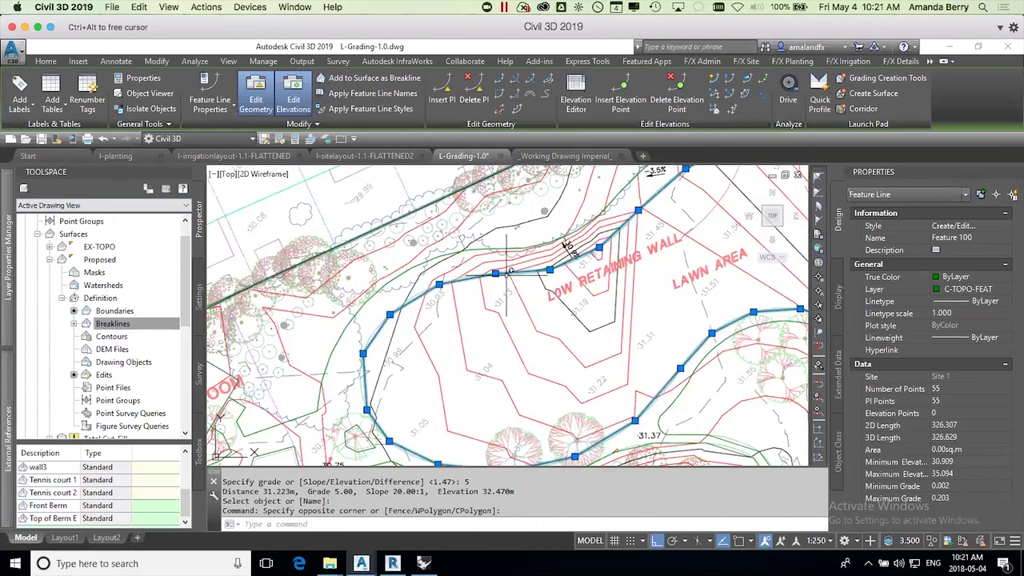
key("Escape")
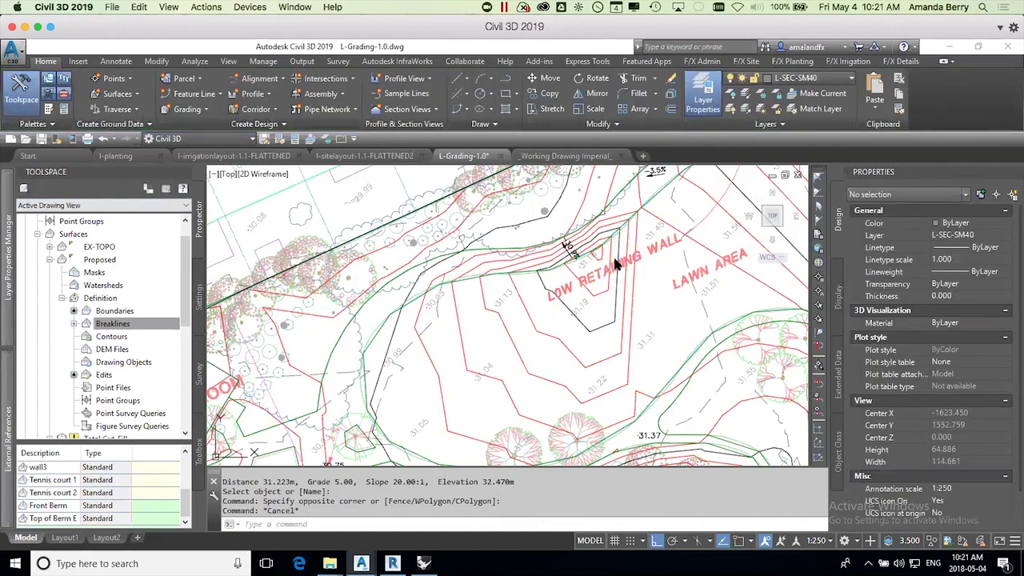
left_click(658, 268)
left_click(649, 264)
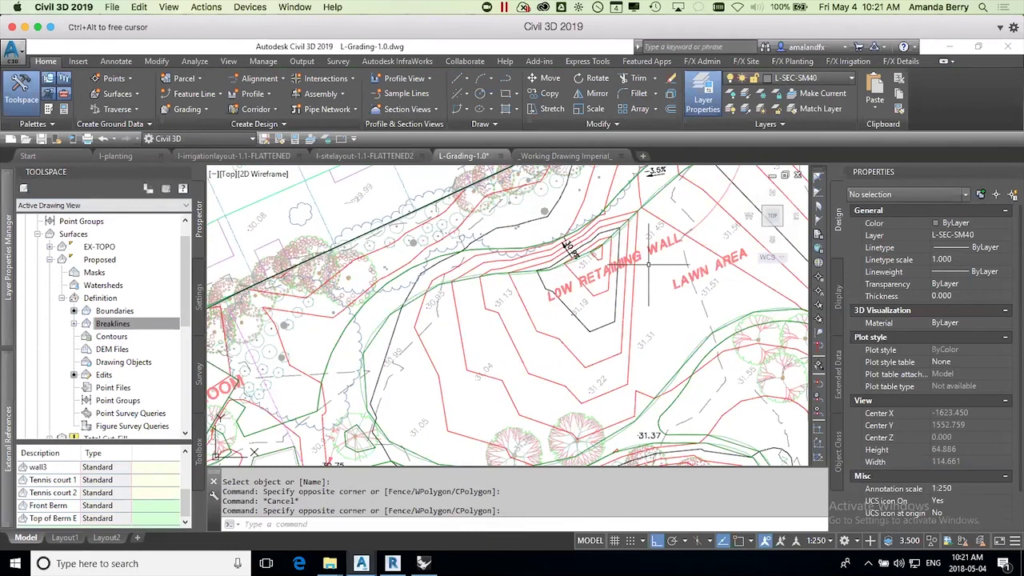
scroll(648, 265, "down", 2)
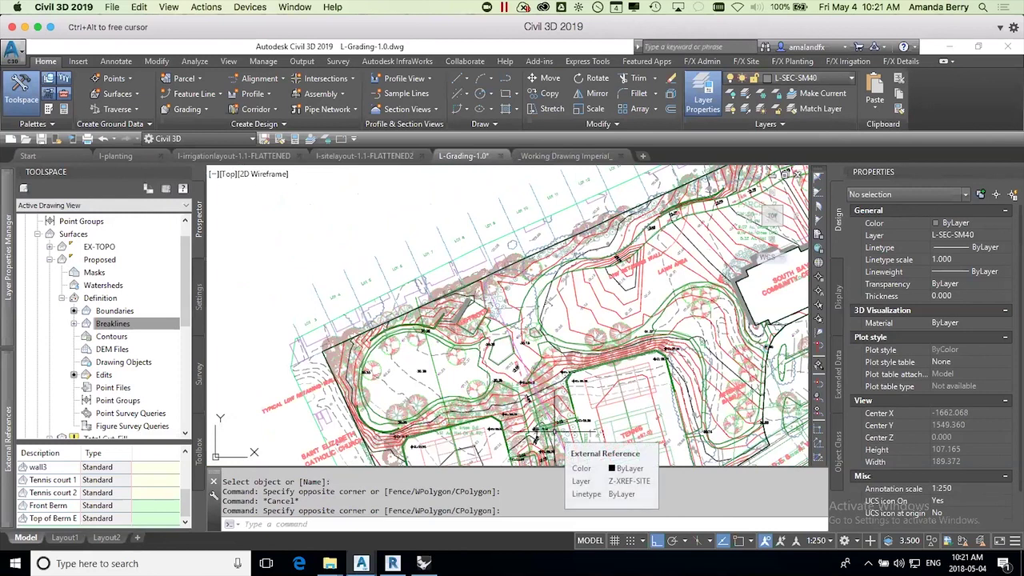
Step: Set the Proposed surface's style to Contours and Triangles and deselect the surface
left_click(691, 272)
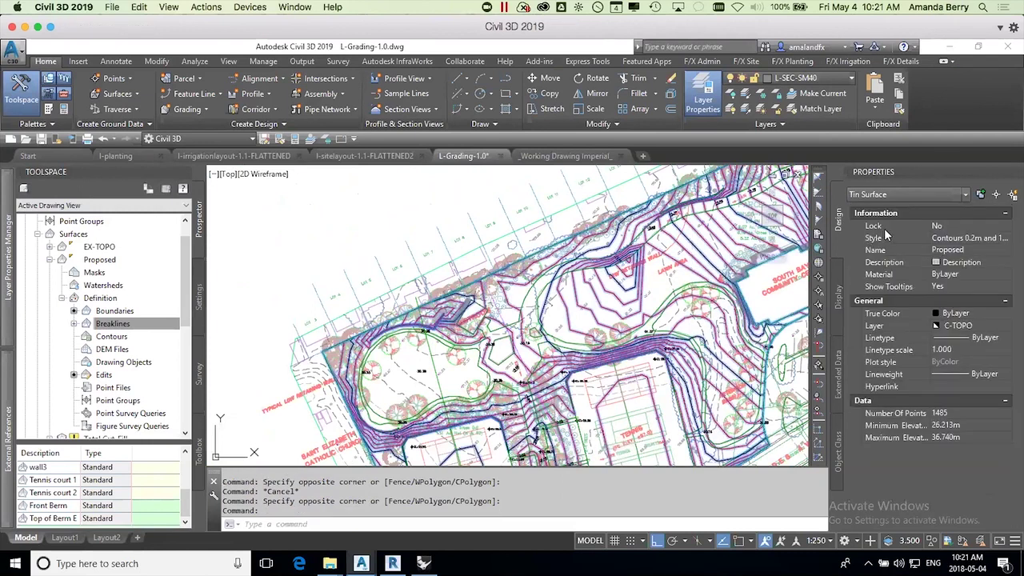
left_click(1004, 239)
left_click(1004, 239)
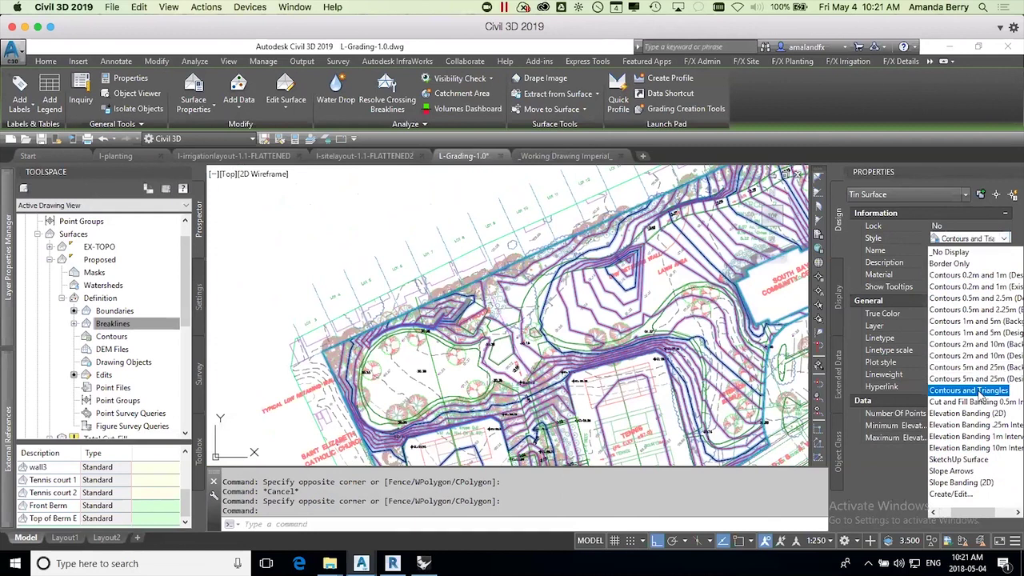
left_click(977, 390)
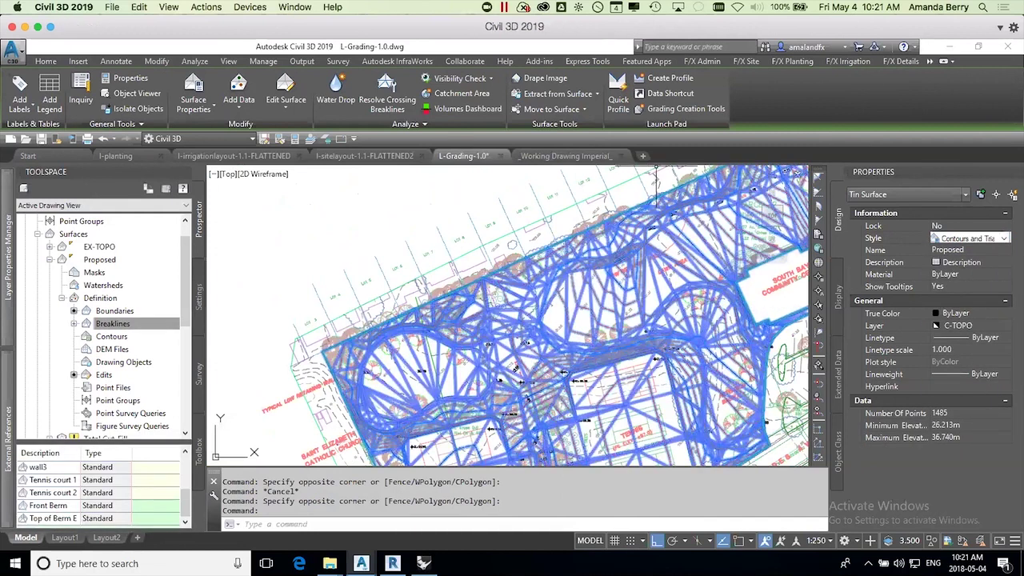
scroll(687, 251, "up", 3)
key("Escape")
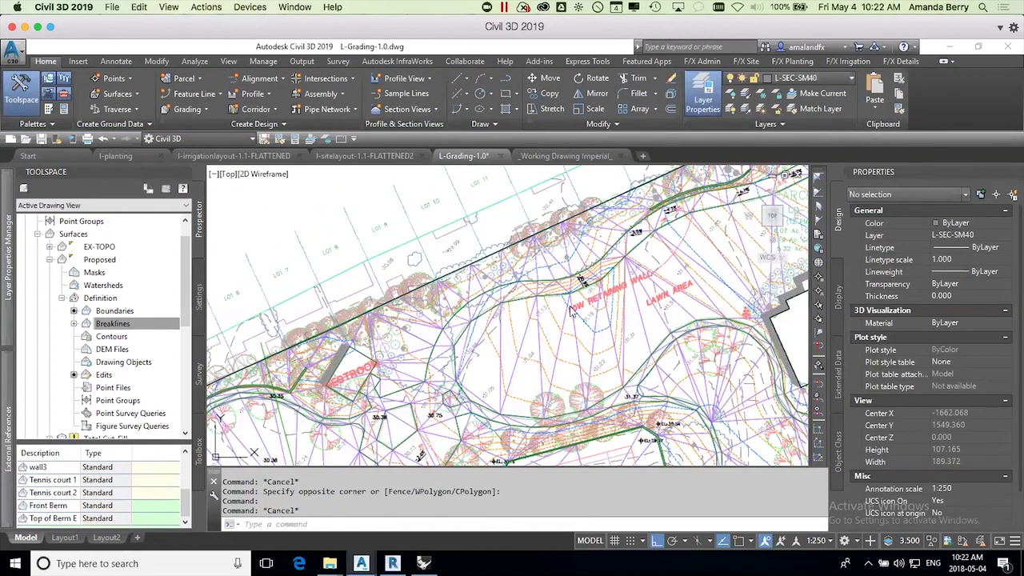
Step: Swap several triangle edges of the Proposed surface in the lawn area below the low retaining wall, and end the edge swapping
left_click(591, 334)
left_click(590, 329)
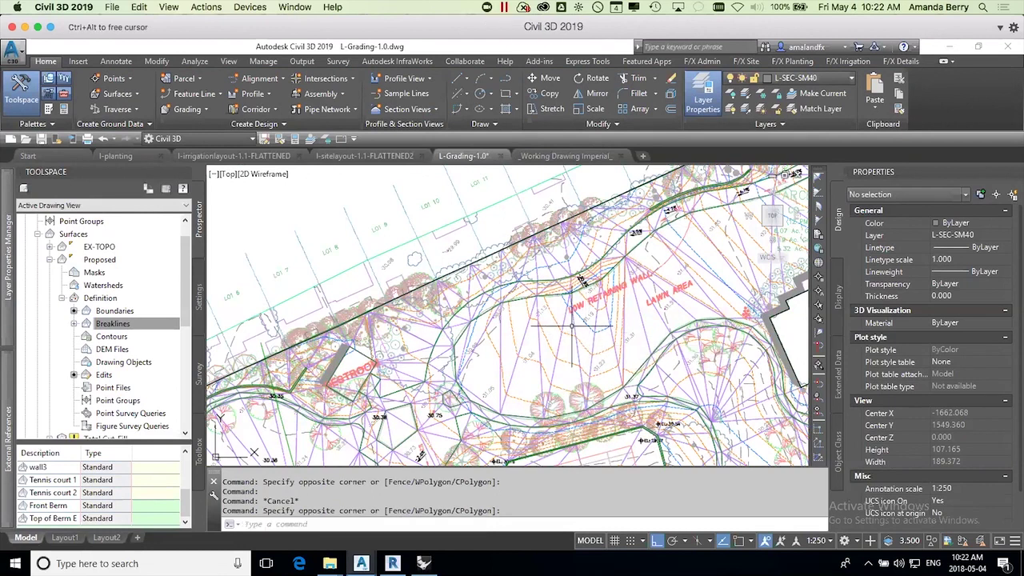
left_click(574, 325)
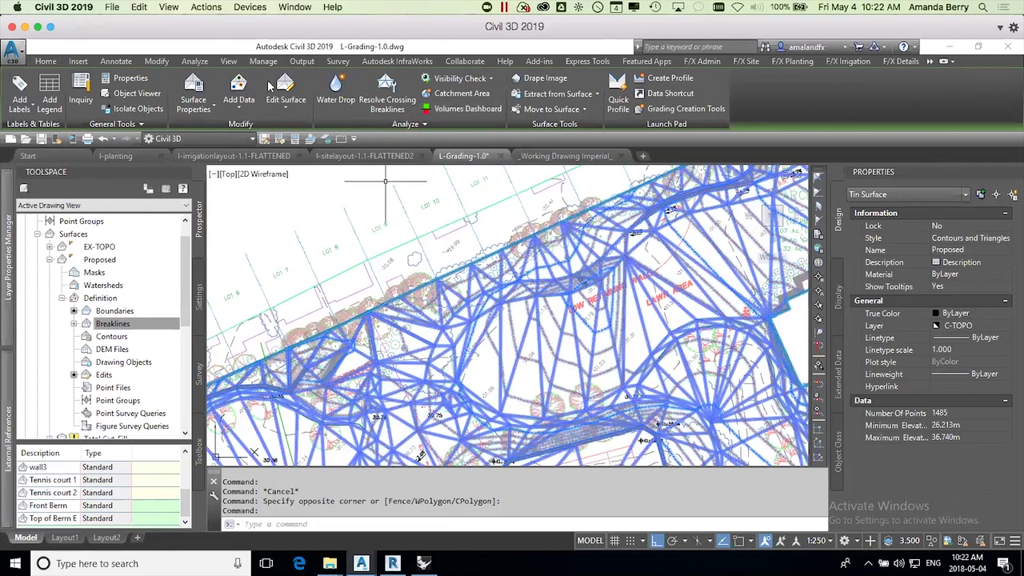
left_click(285, 103)
left_click(295, 176)
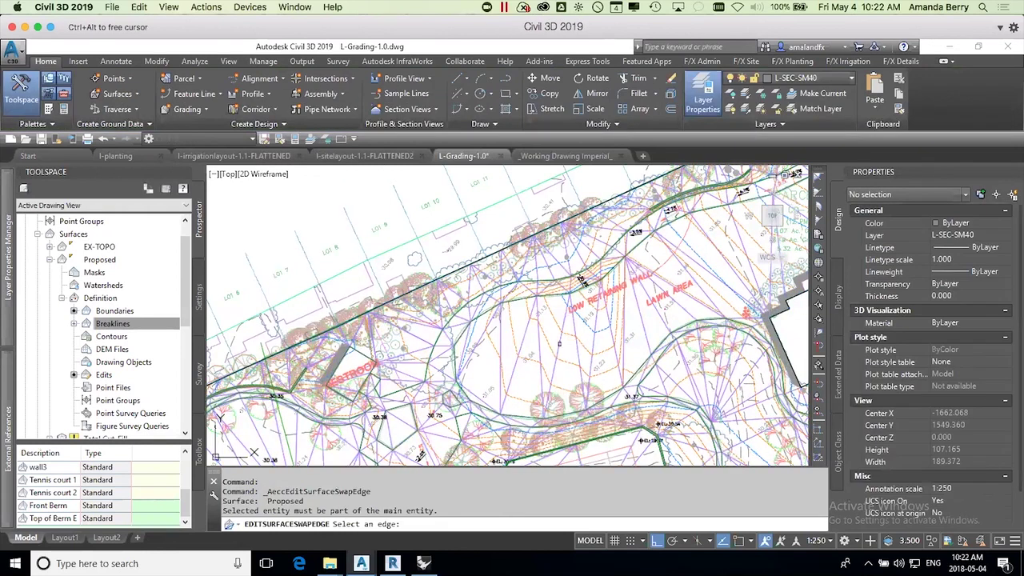
left_click(561, 346)
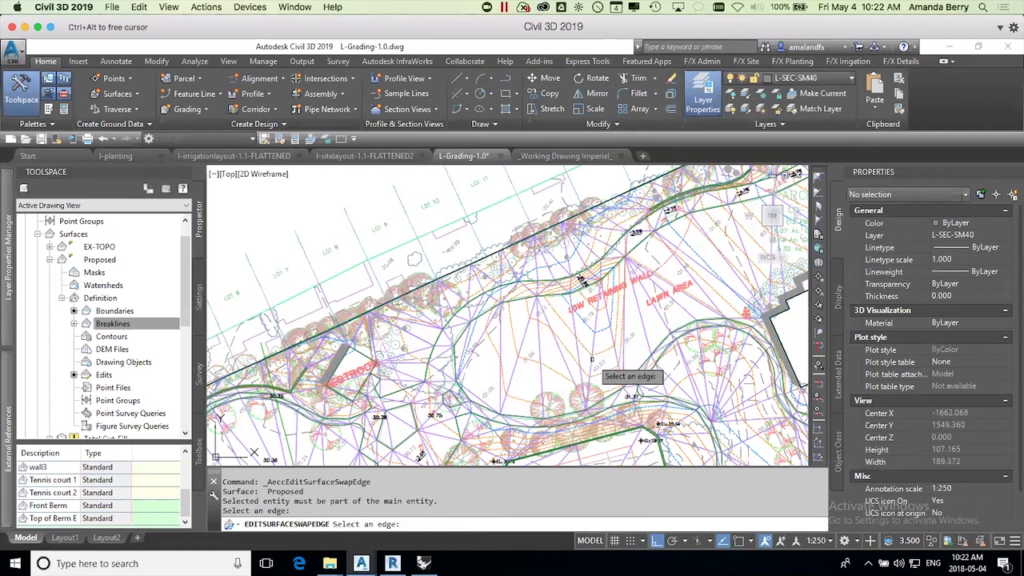
left_click(592, 360)
left_click(601, 352)
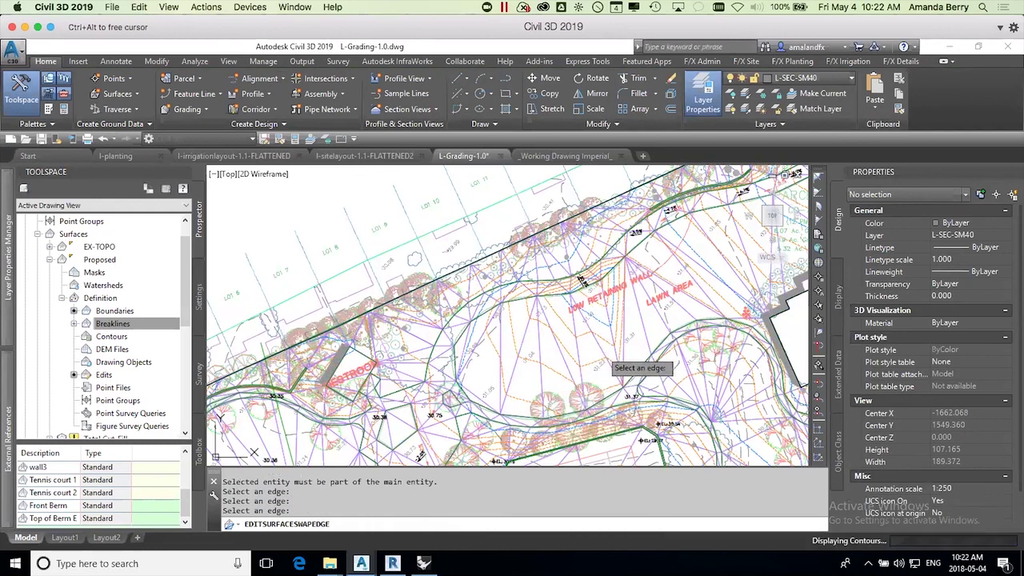
left_click(541, 342)
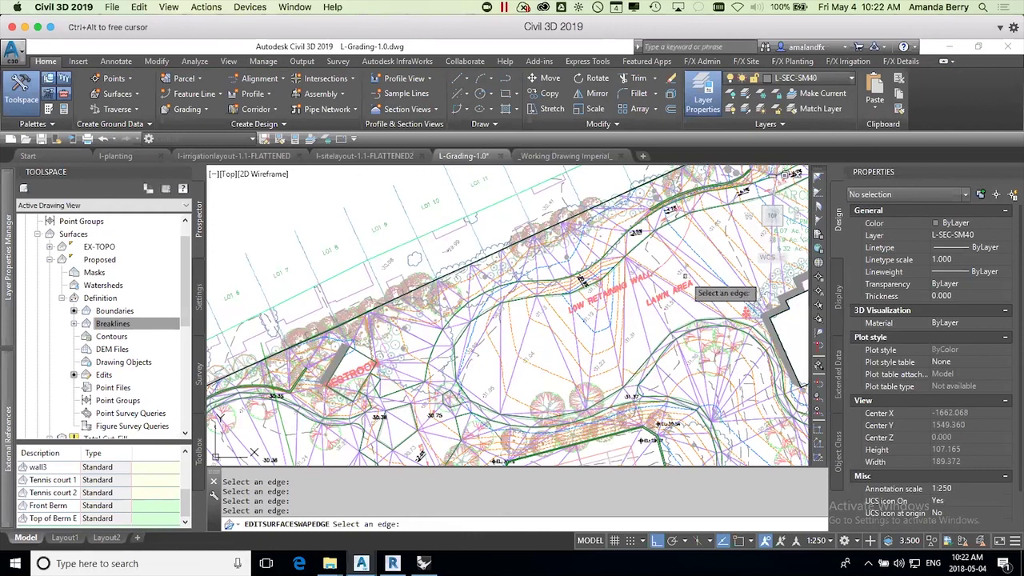
left_click(622, 303)
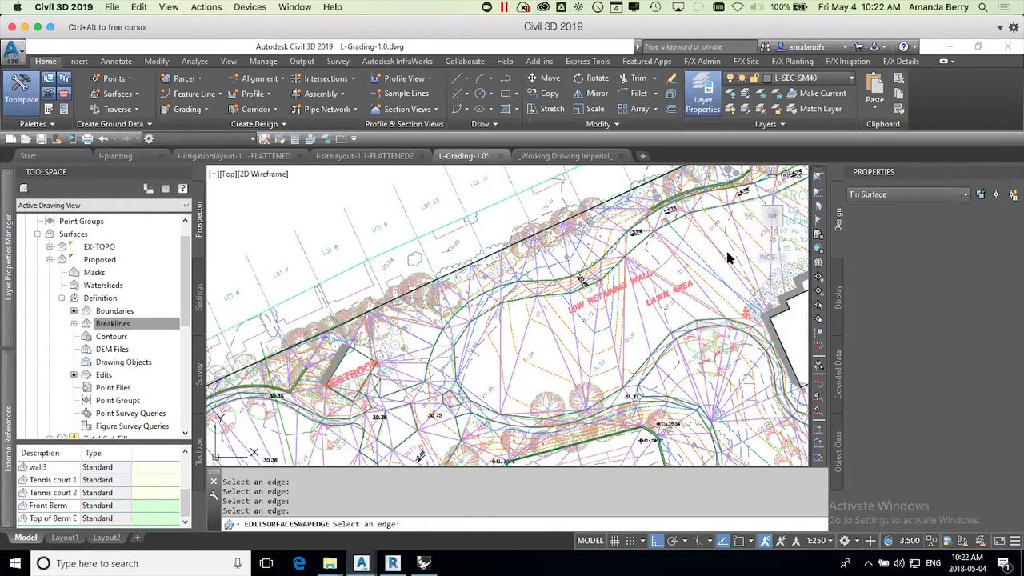
key("Escape")
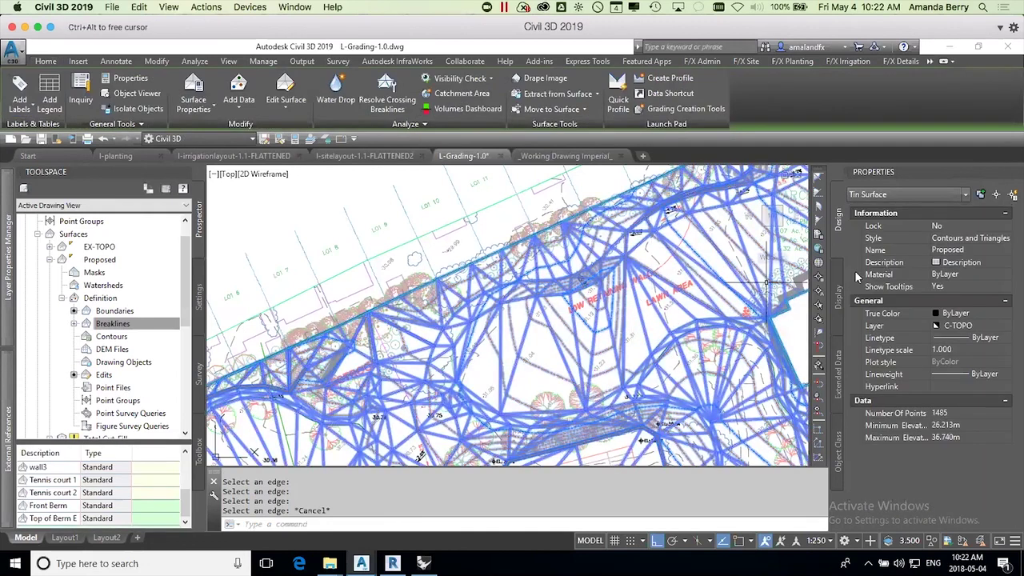
Step: Set the Proposed surface's style to Elevation Banding .25m Interval (2D) and review the banding across the site
left_click(988, 240)
left_click(1005, 239)
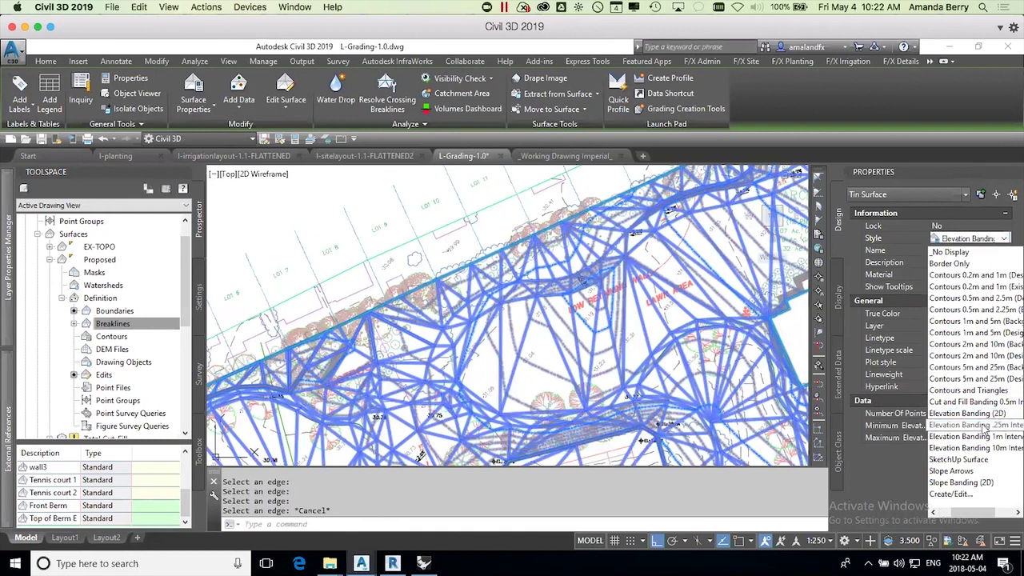
left_click(983, 425)
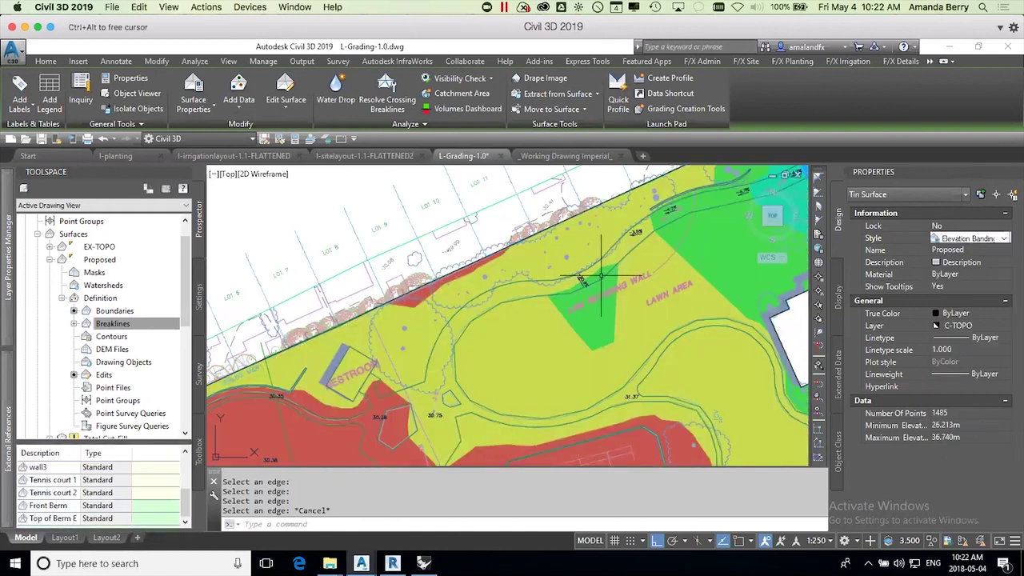
scroll(601, 277, "down", 6)
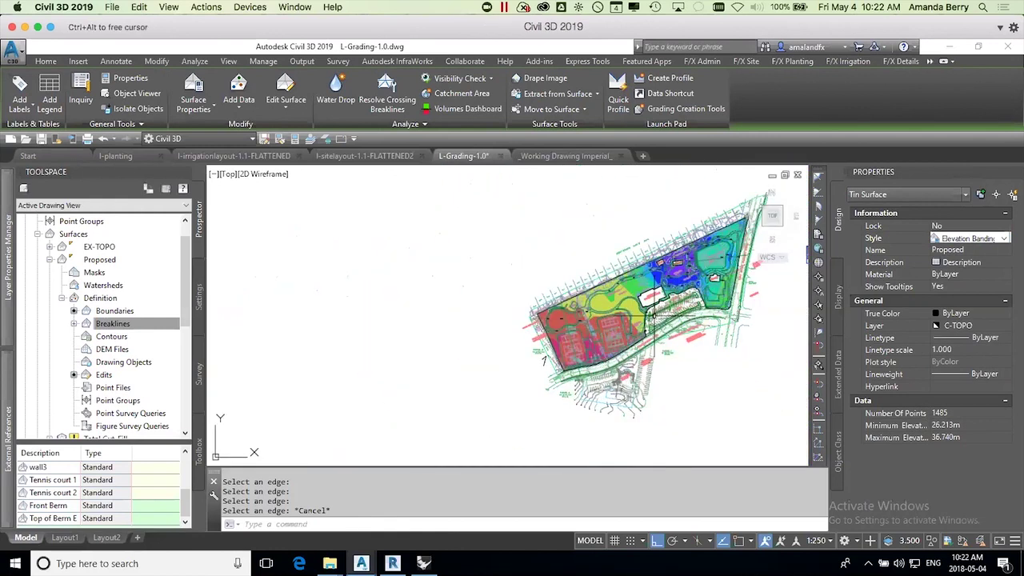
scroll(632, 288, "up", 5)
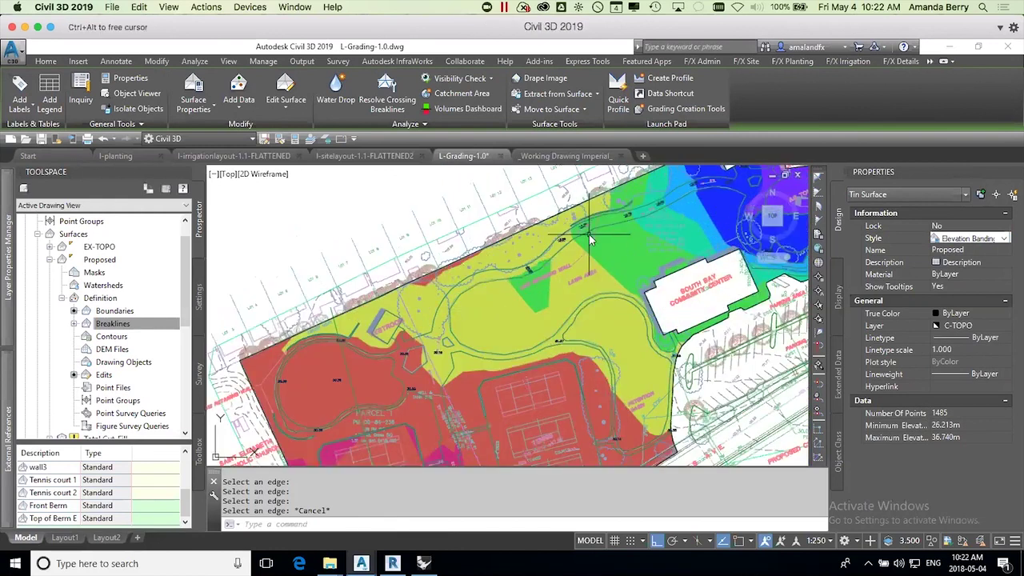
Step: Set the Proposed surface's style to 0.5m contours and deselect the surface
left_click(1007, 239)
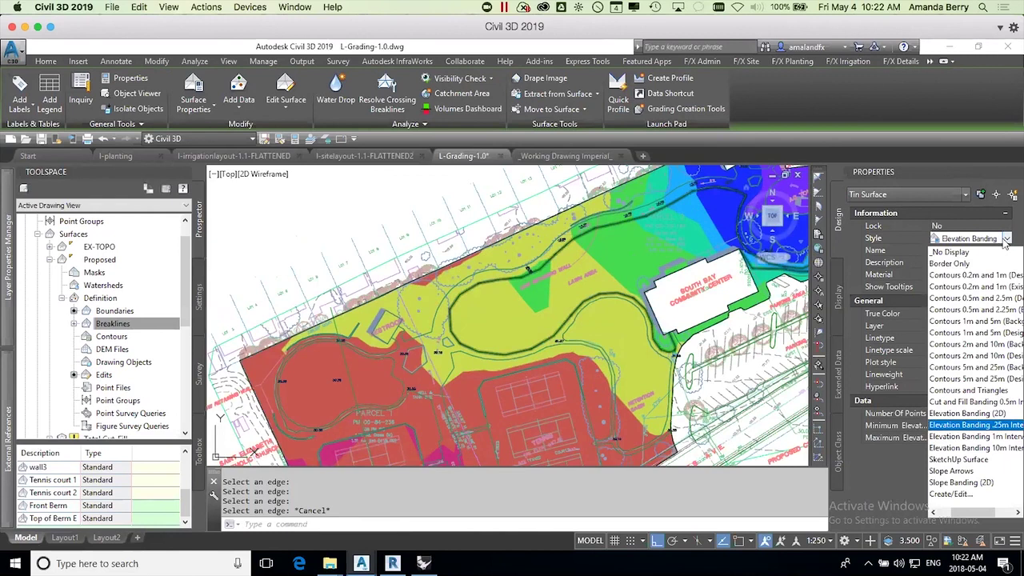
left_click(981, 309)
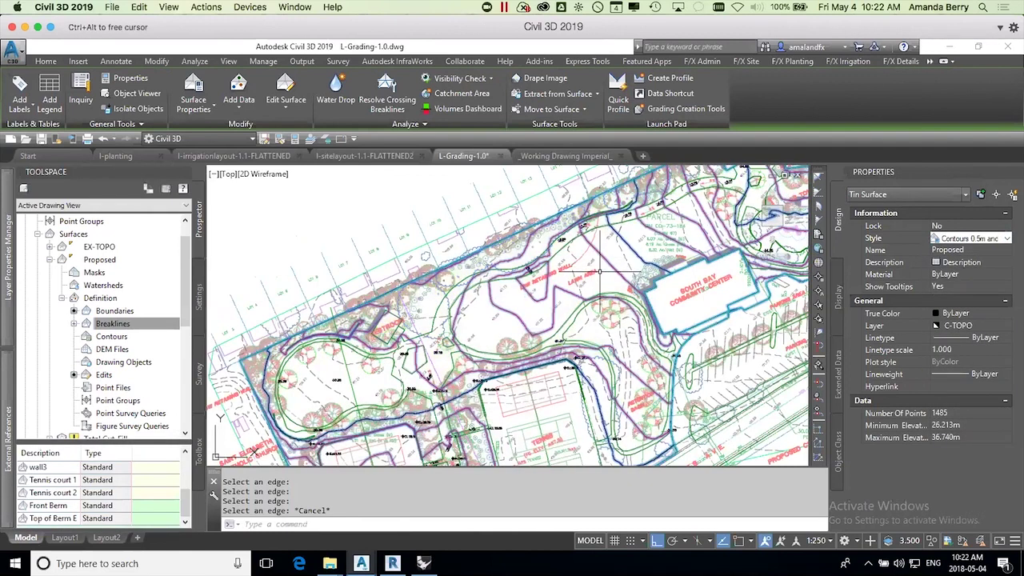
key("Escape")
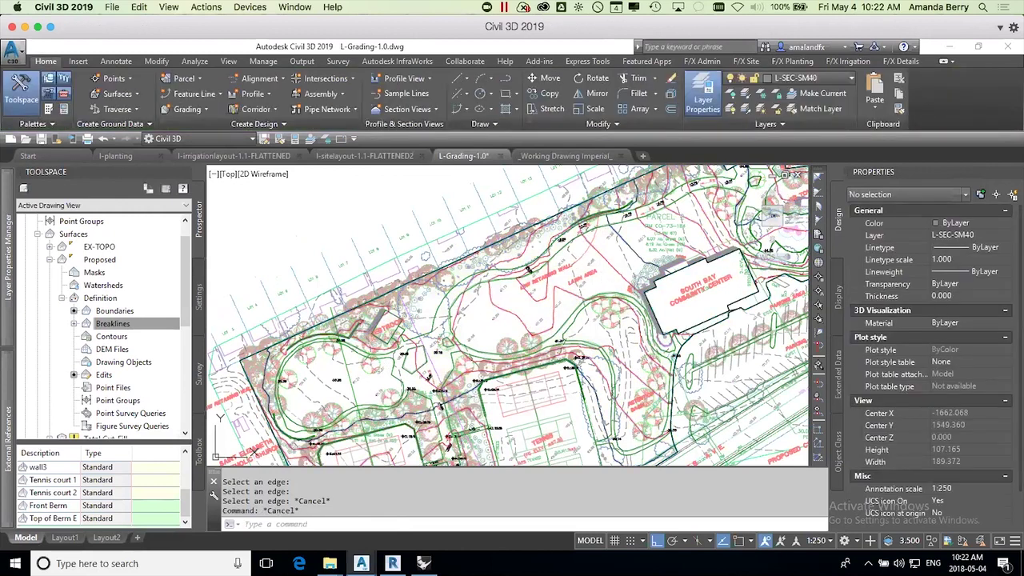
Step: Select the EX-TOPO and Proposed surfaces in turn to compare their contours beside the community center, leaving nothing selected
left_click(615, 249)
left_click(616, 249)
left_click(623, 250)
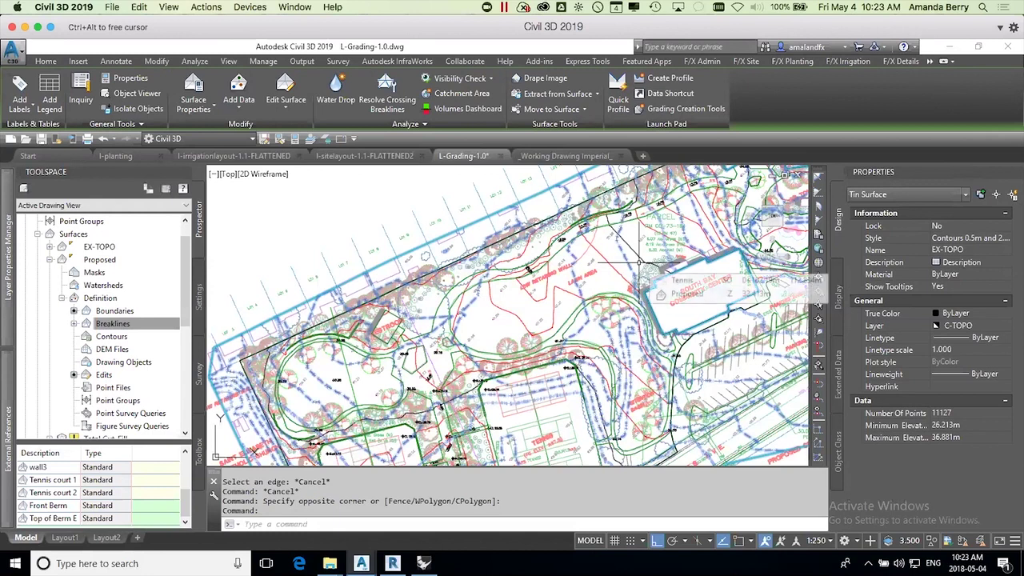
key("Escape")
left_click(623, 254)
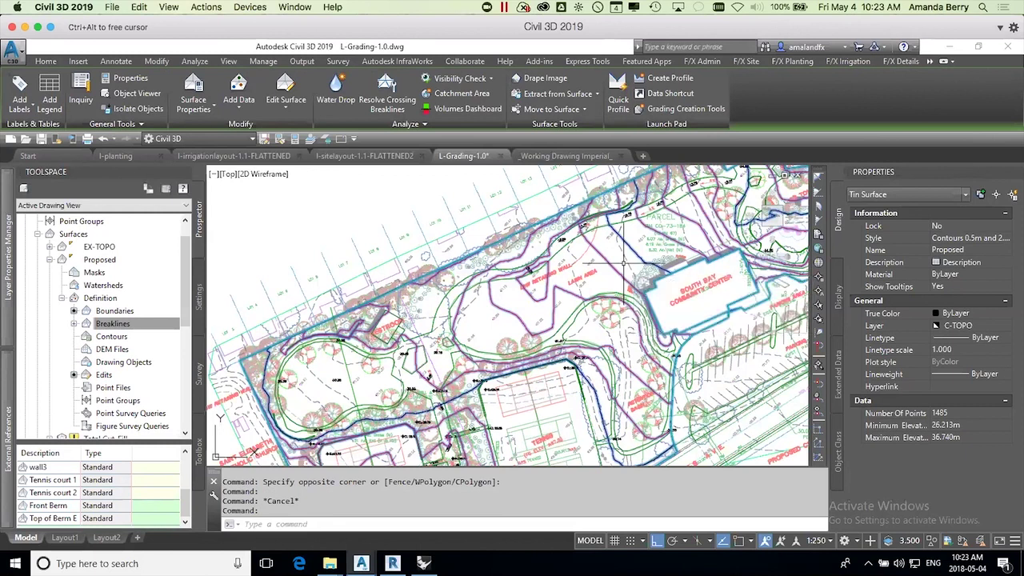
key("Escape")
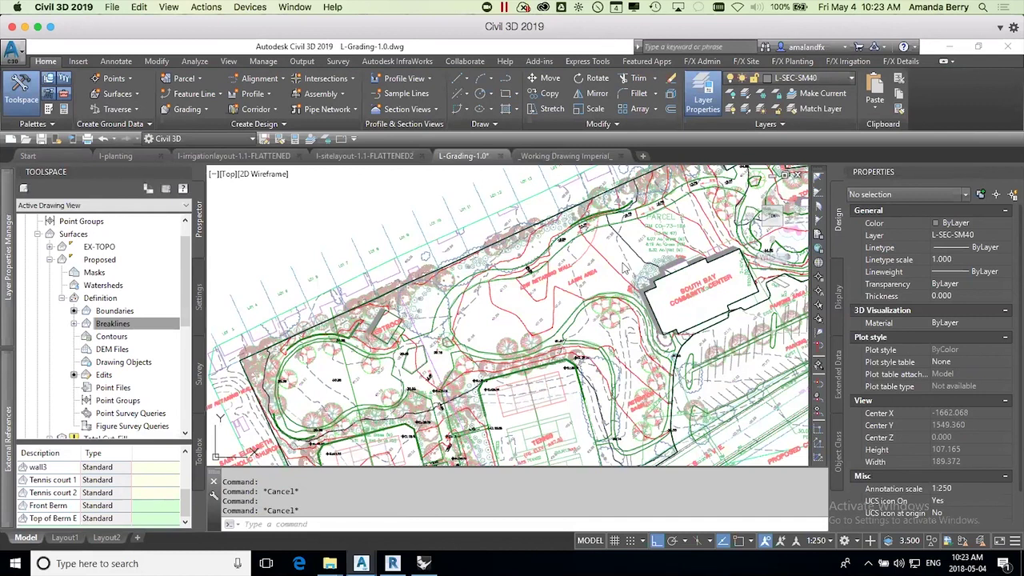
left_click(621, 265)
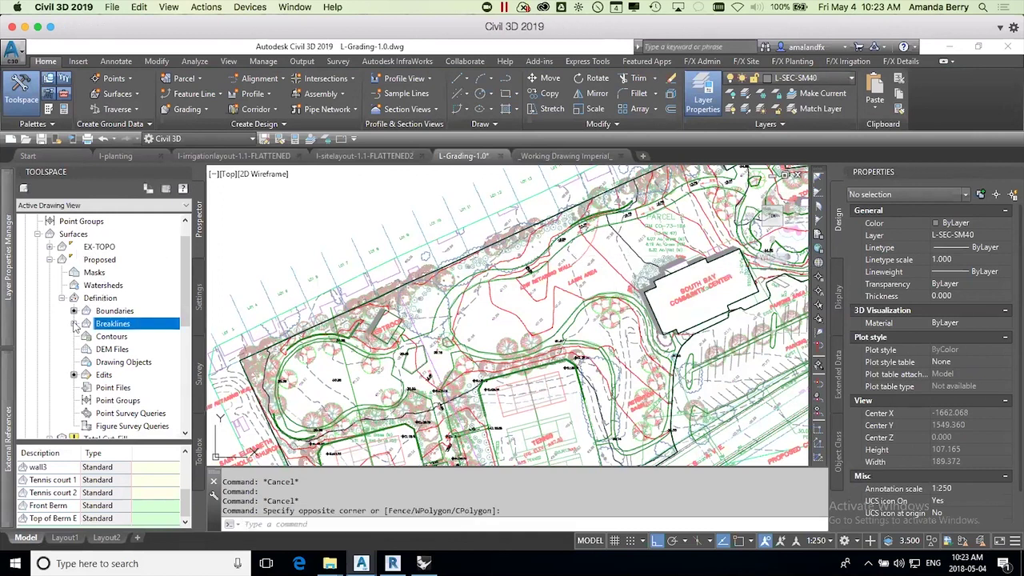
Step: Set the Total Cut-Fill volume surface's style to Elevation Banding .25m Interval (2D) in its surface properties
left_click(63, 298)
left_click(50, 260)
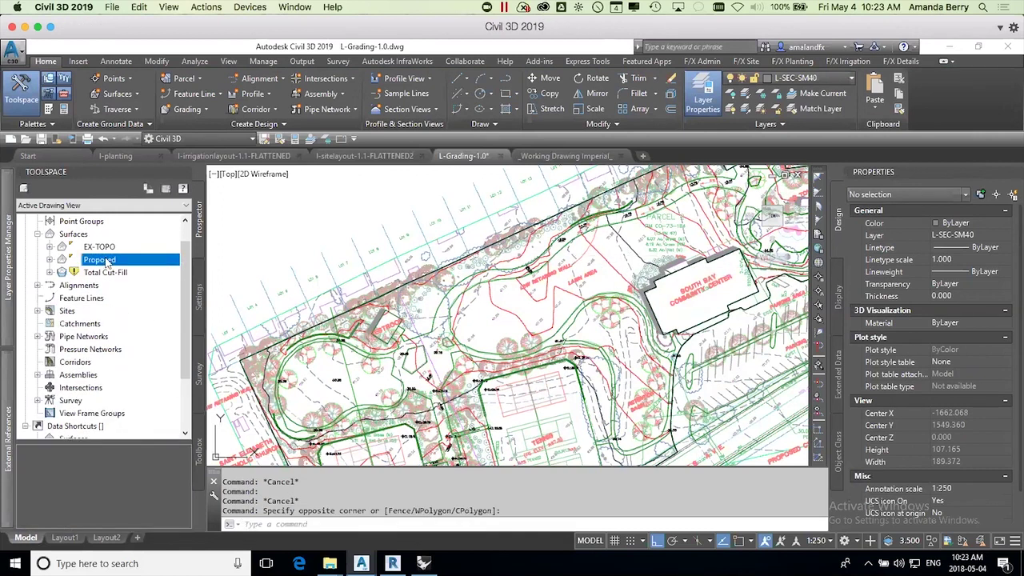
left_click(49, 272)
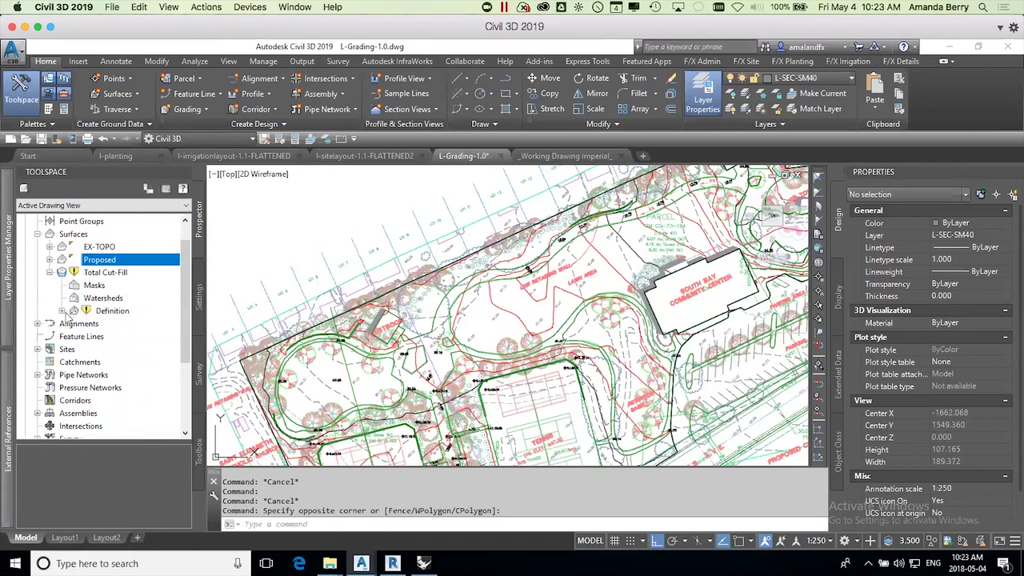
right_click(101, 276)
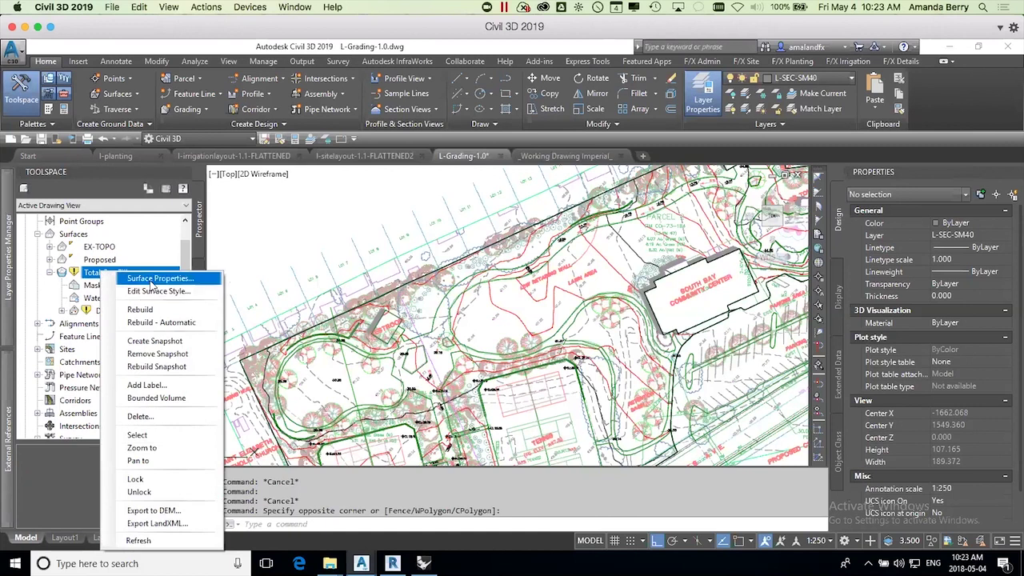
left_click(216, 278)
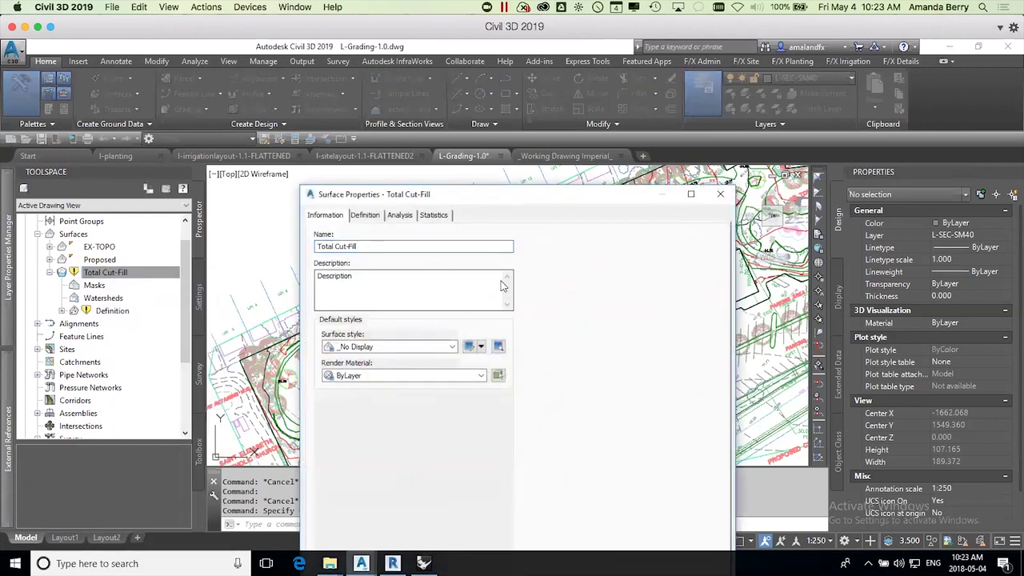
left_click(402, 353)
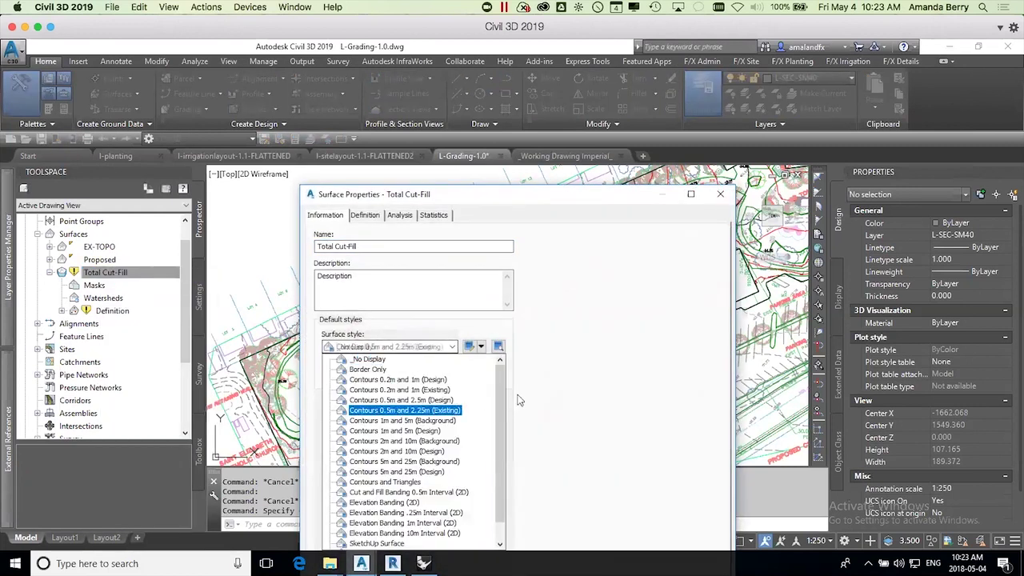
left_click_drag(497, 395, 503, 446)
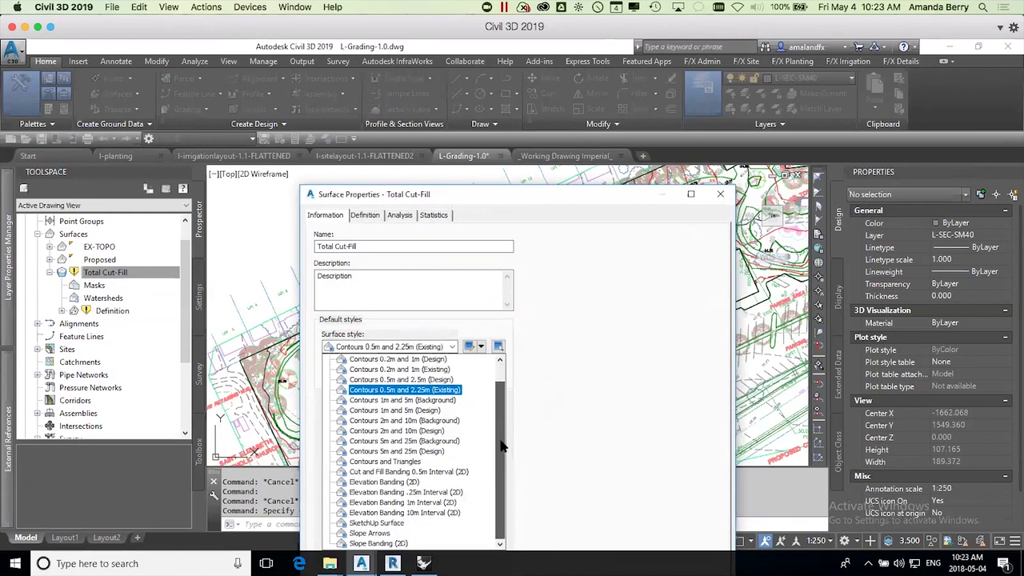
left_click(407, 492)
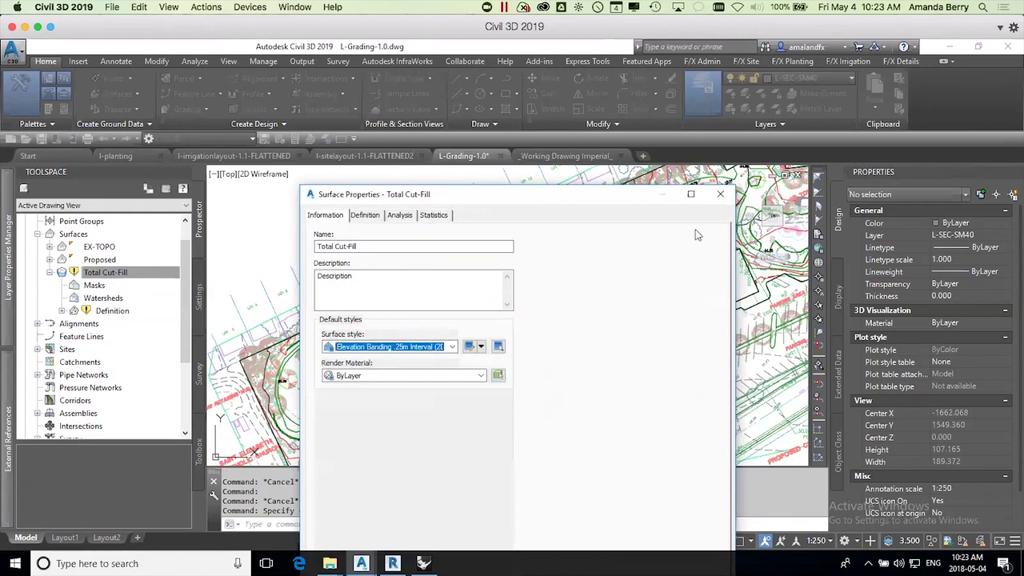
left_click_drag(644, 200, 584, 98)
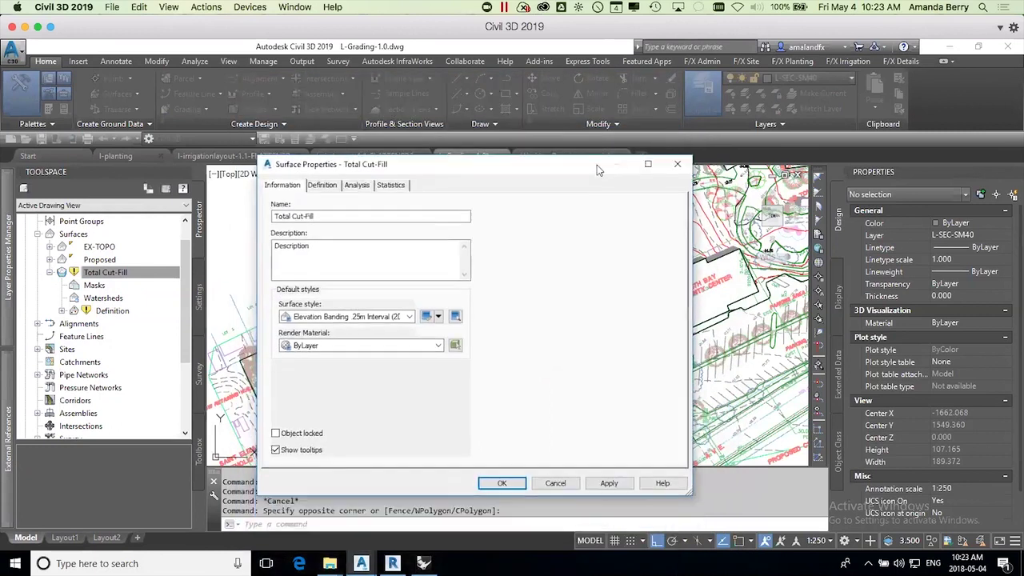
left_click(495, 456)
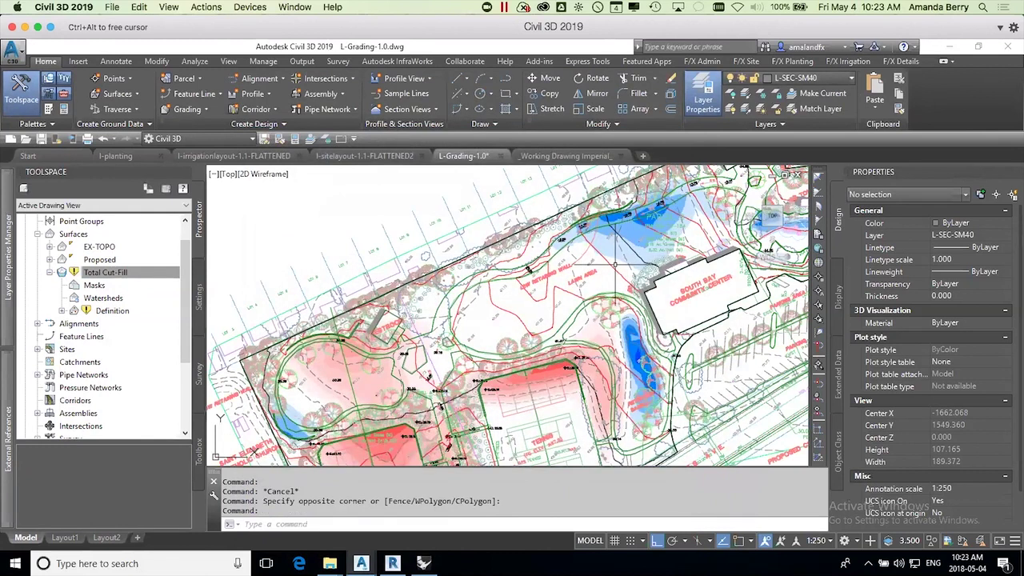
Step: Examine the cut and fill shading across the site and read the Total Cut-Fill elevation inside the lawn area
scroll(637, 289, "down", 4)
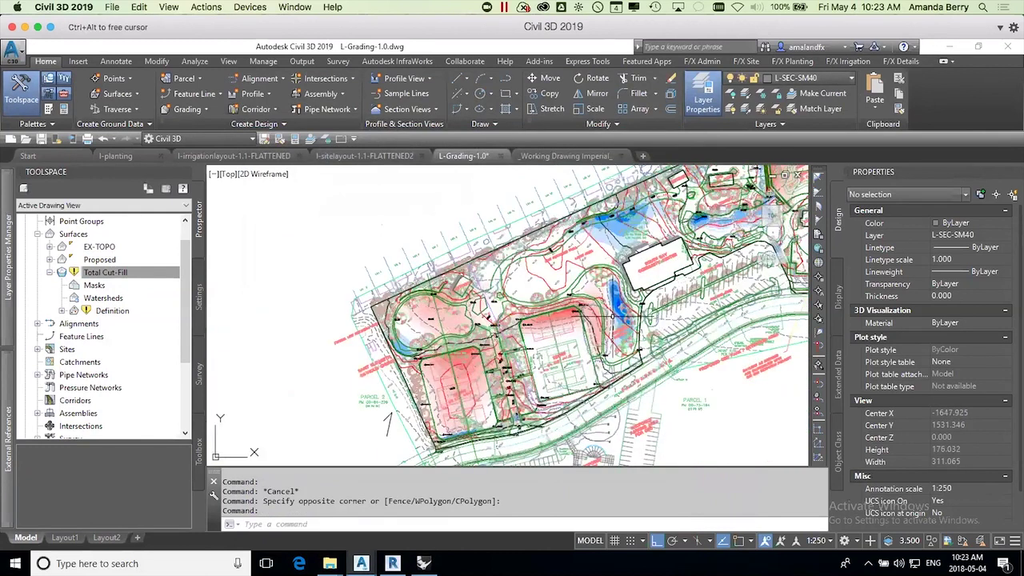
scroll(620, 304, "up", 4)
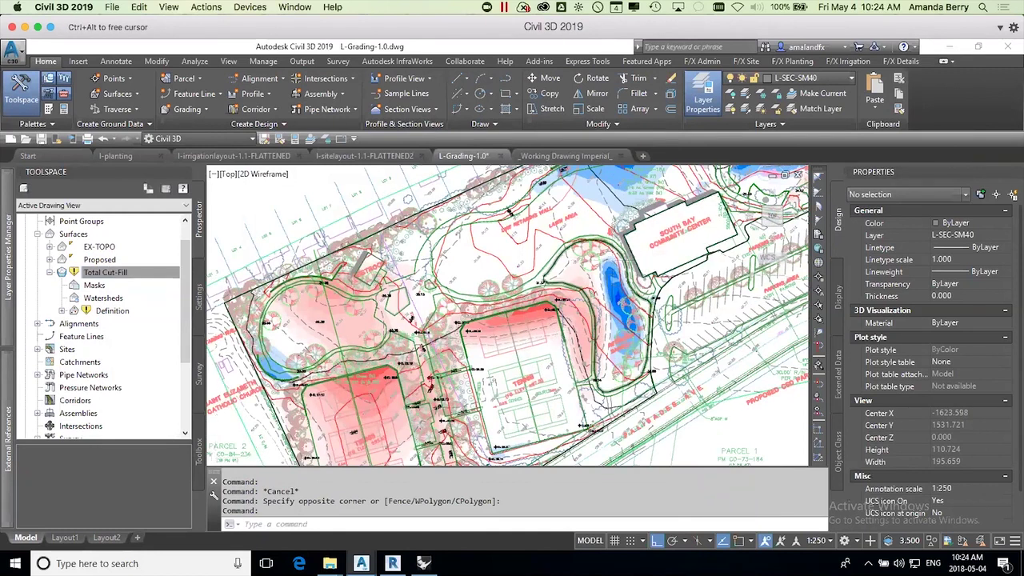
scroll(618, 258, "up", 2)
mouse_move(537, 280)
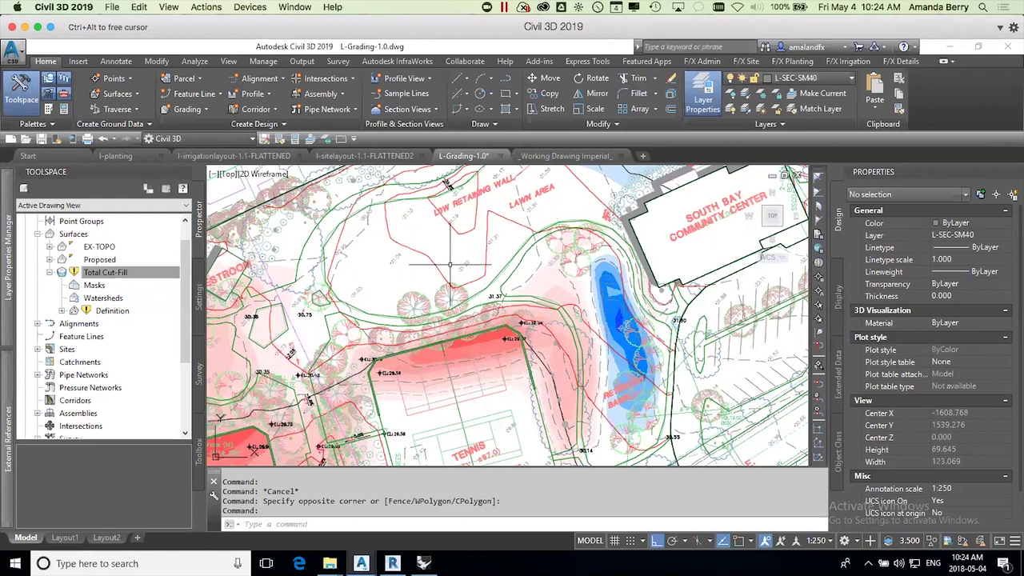
mouse_move(450, 264)
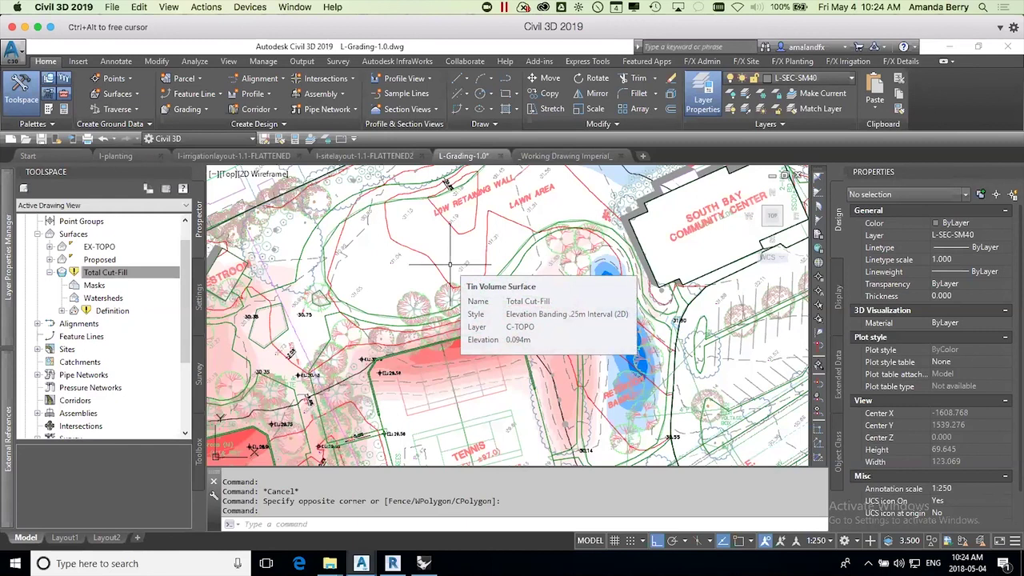
Step: Rebuild the out-of-date Total Cut-Fill volume surface
left_click(108, 272)
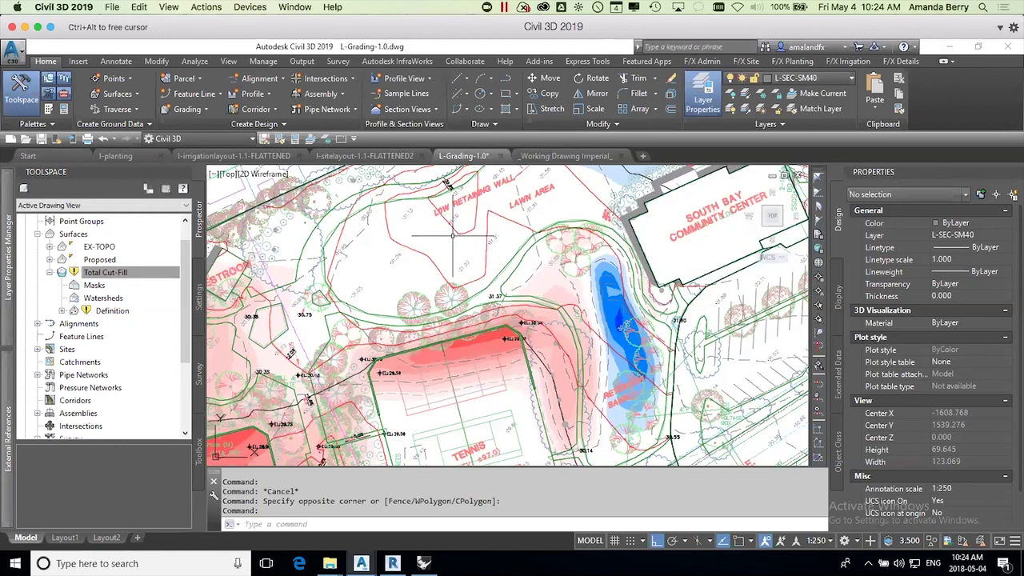
right_click(116, 276)
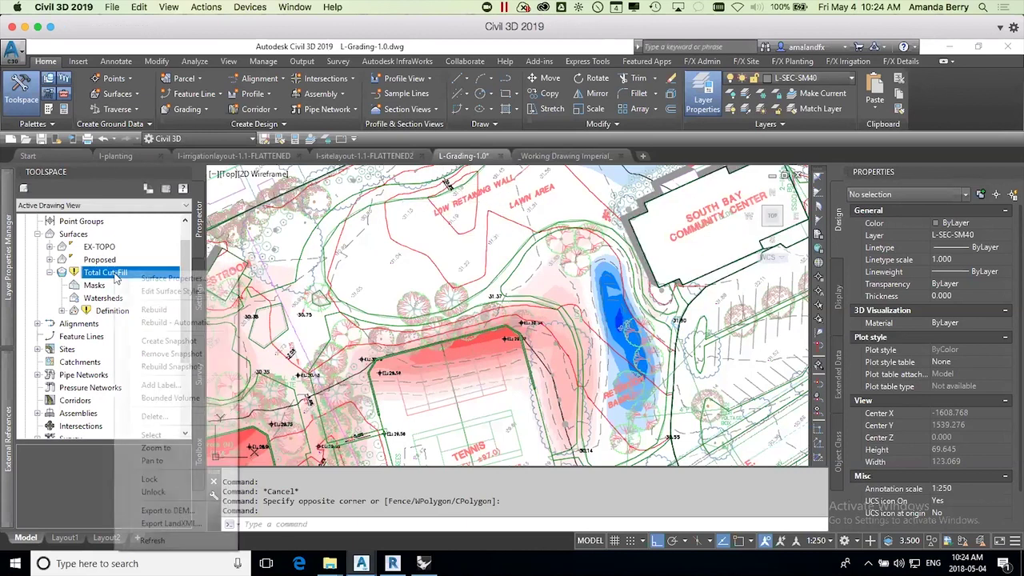
left_click(160, 309)
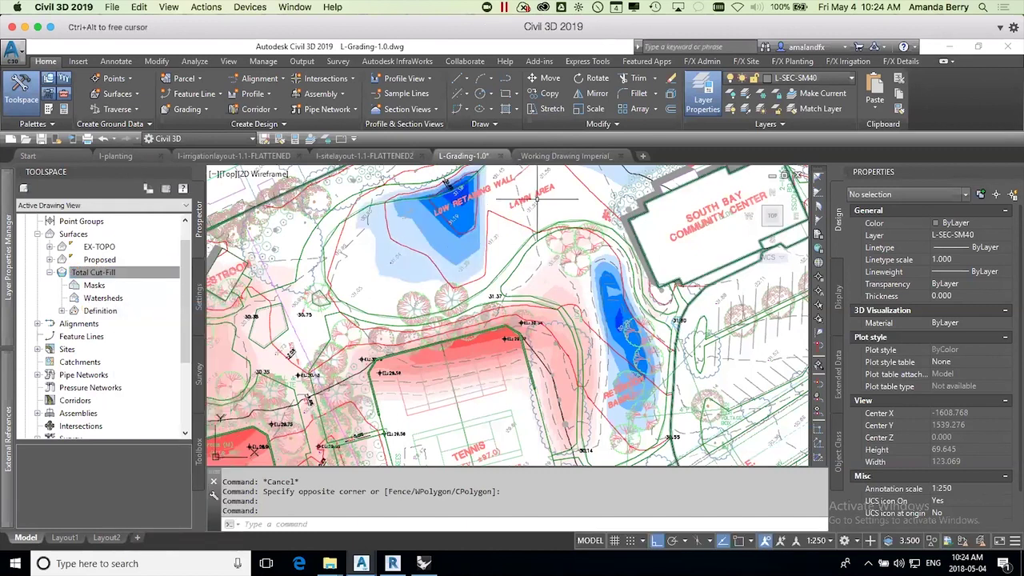
Step: Examine the cut and fill shading across the whole site, including the skate park, barn, community center and retention basins
scroll(489, 210, "down", 2)
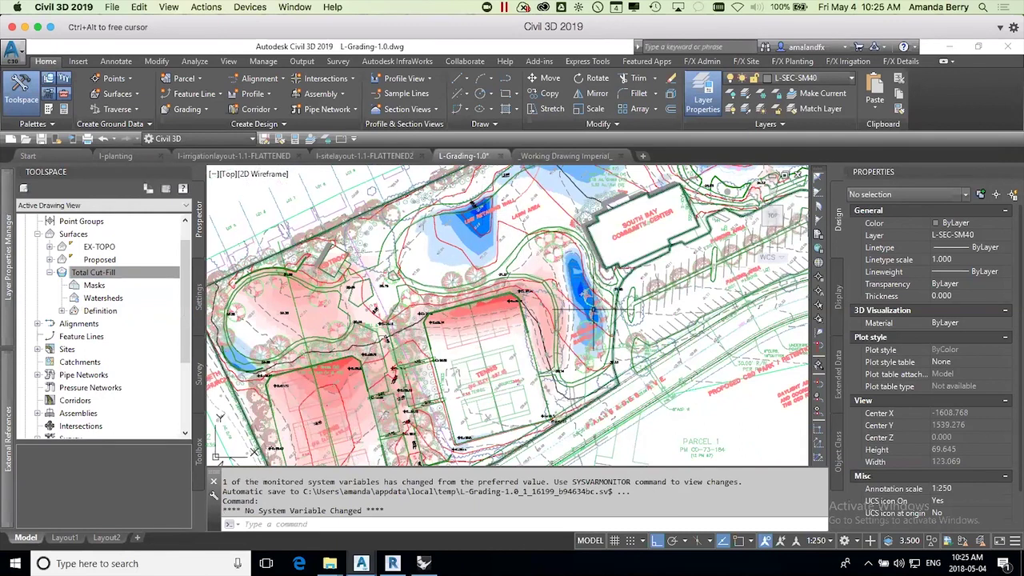
scroll(592, 308, "down", 5)
scroll(728, 200, "up", 2)
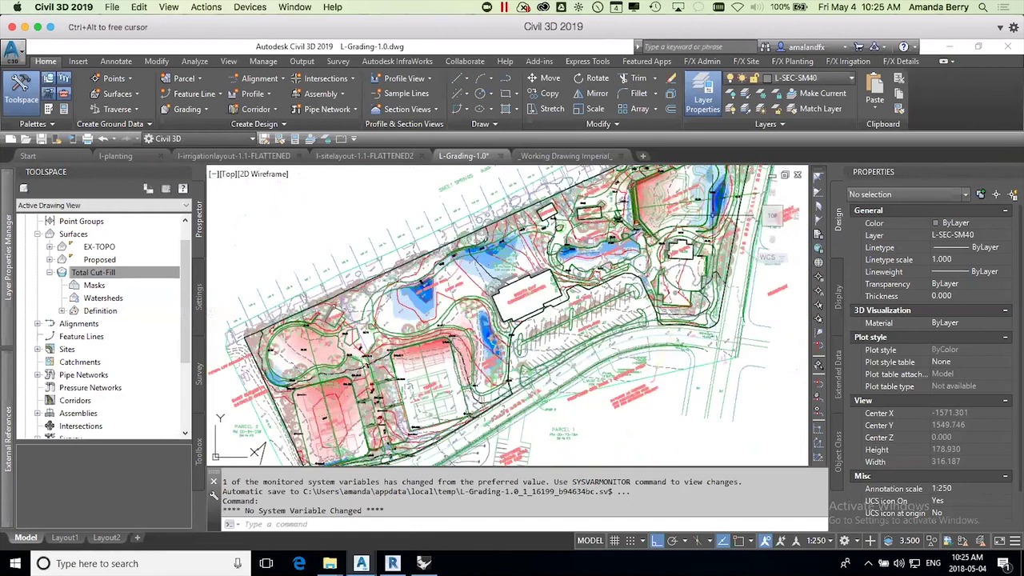
scroll(726, 192, "up", 5)
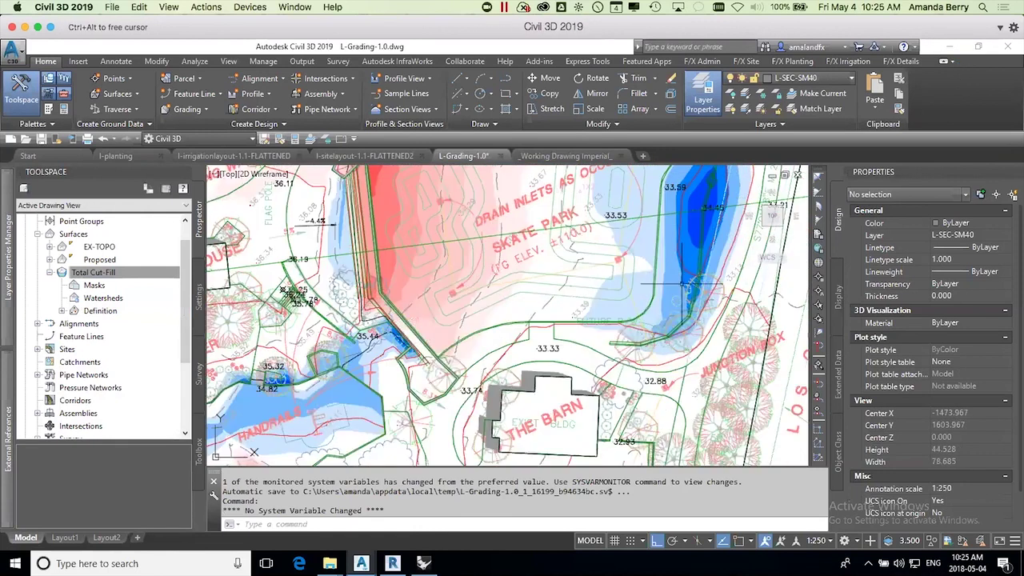
scroll(692, 230, "down", 2)
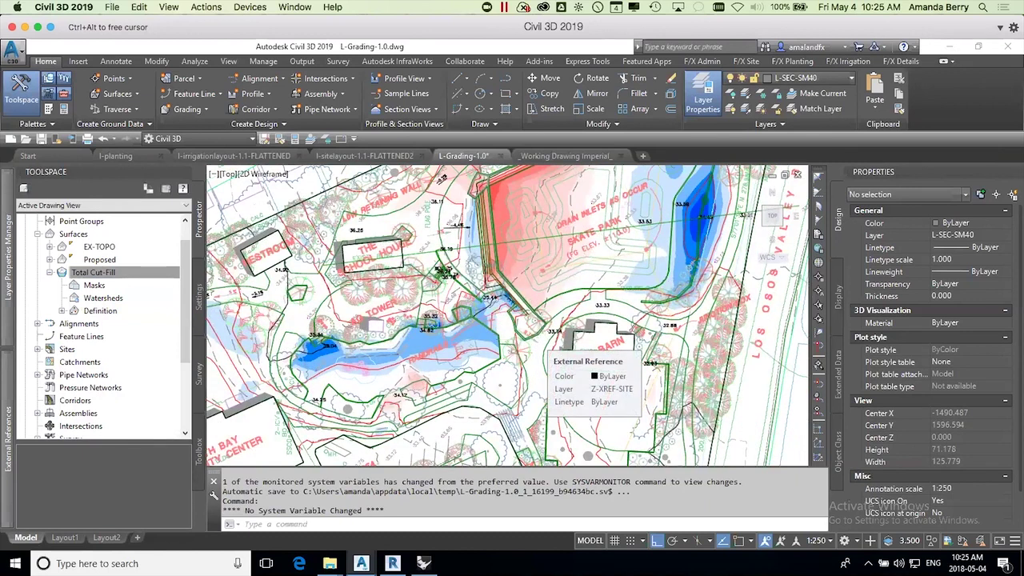
scroll(538, 345, "down", 2)
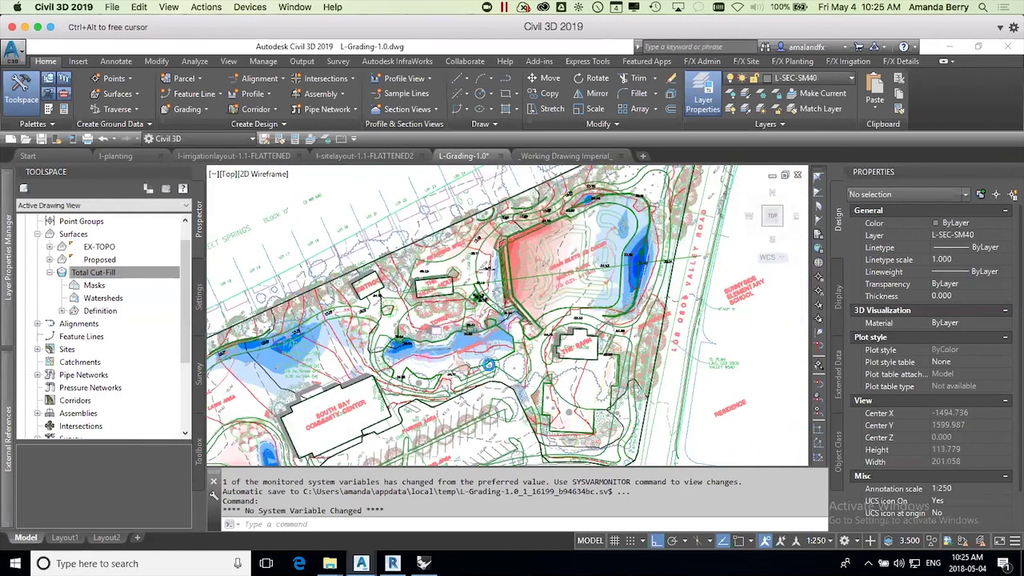
scroll(488, 367, "down", 4)
scroll(384, 429, "up", 2)
scroll(384, 433, "up", 2)
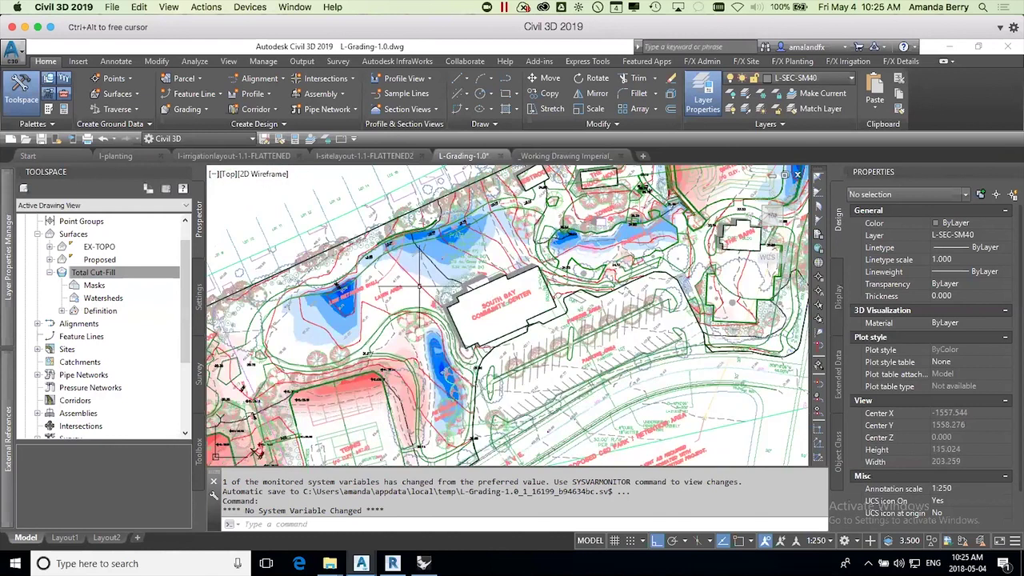
Step: Read the Total Cut-Fill surface's adjusted cut, fill and net volumes in the Volumes Dashboard, then close it
left_click(195, 61)
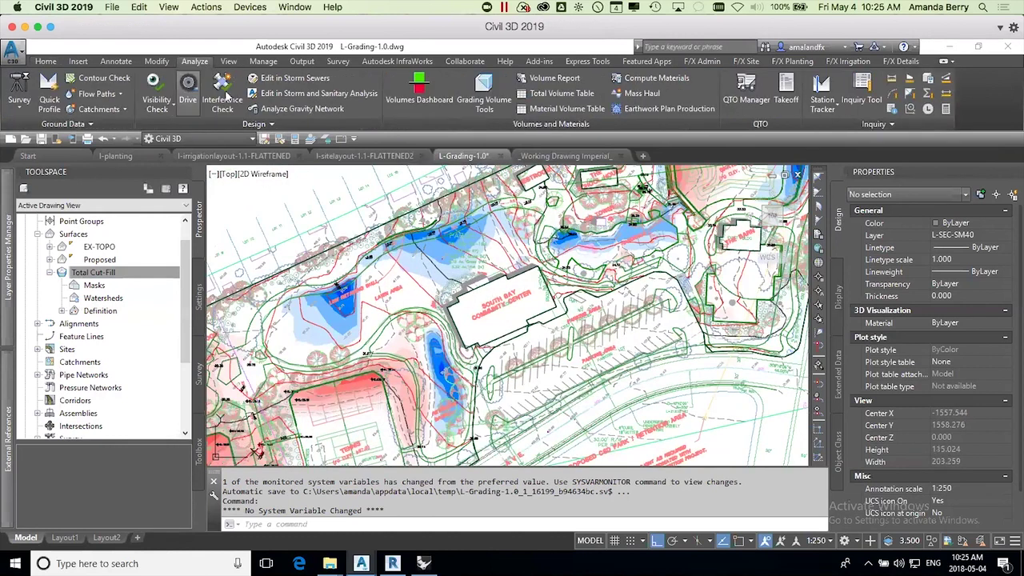
left_click(425, 85)
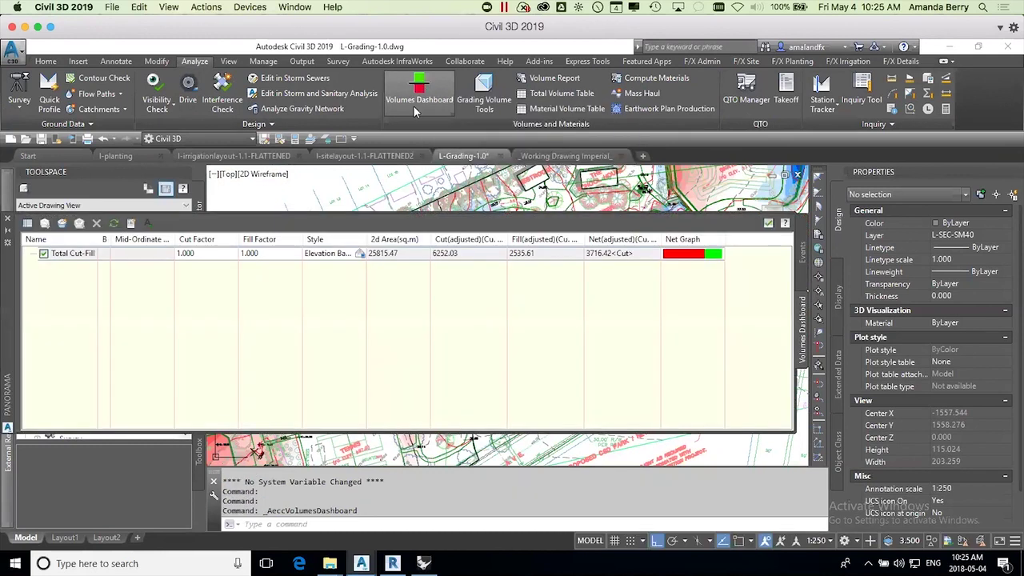
left_click_drag(15, 277, 111, 277)
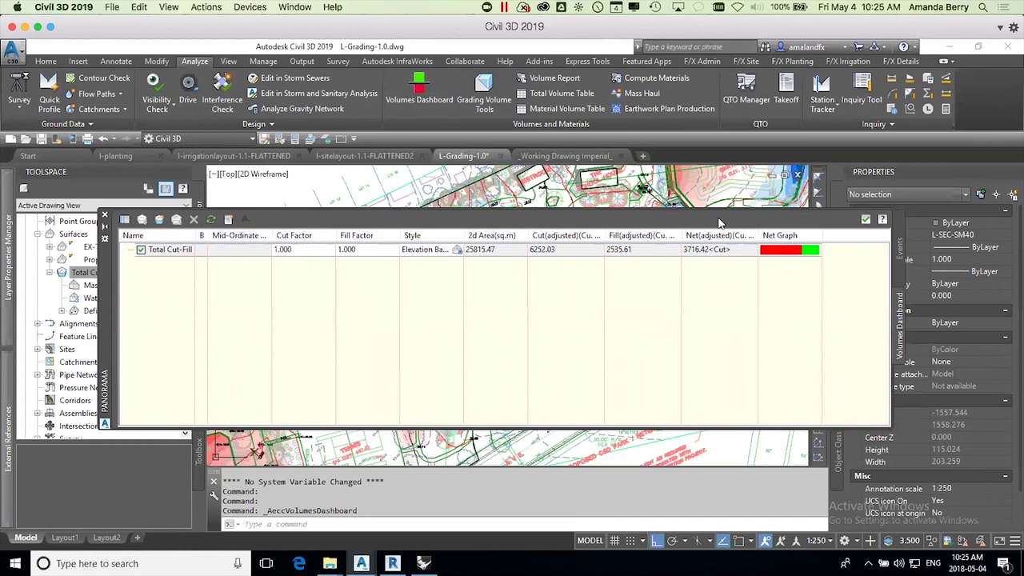
left_click(107, 217)
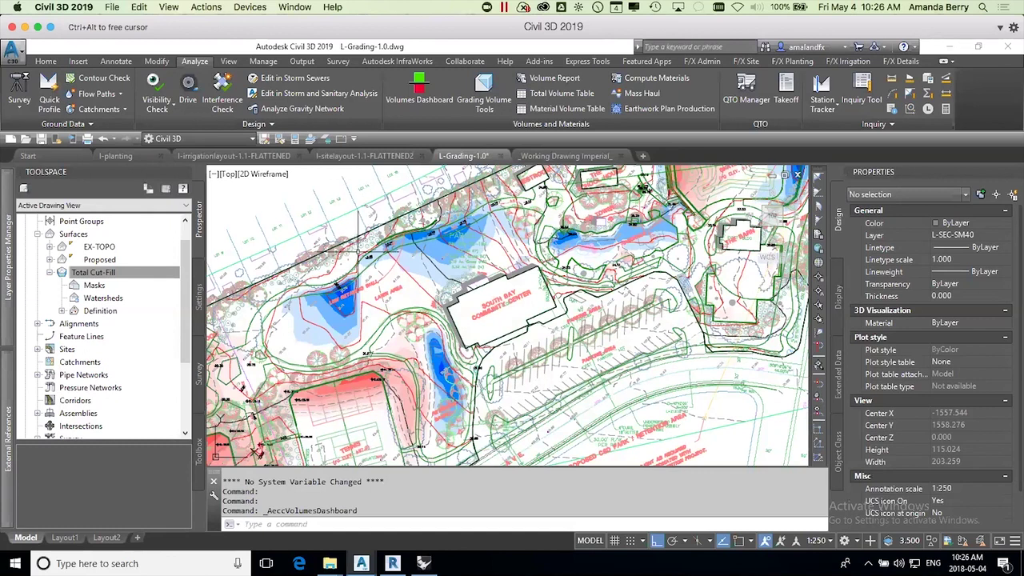
Step: Examine the Skatepark profile view beside the site plan, including the filled mound near station 0+100
mouse_move(345, 231)
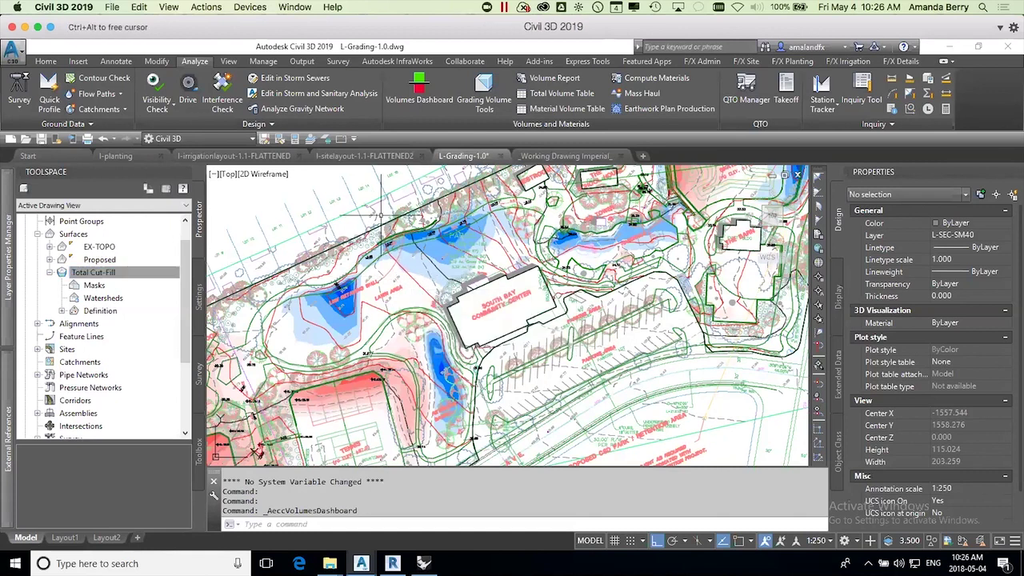
mouse_move(417, 303)
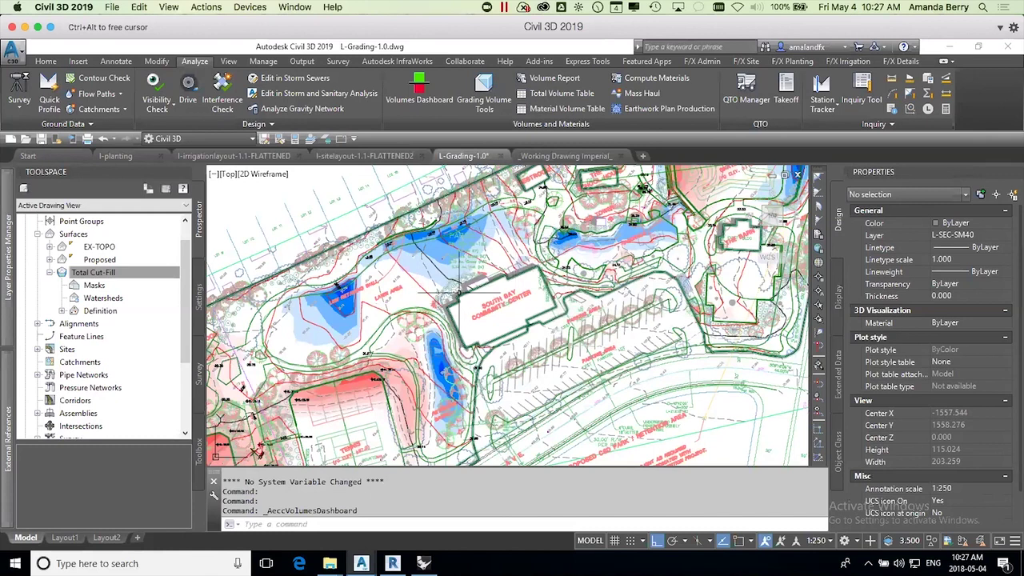
scroll(546, 260, "down", 3)
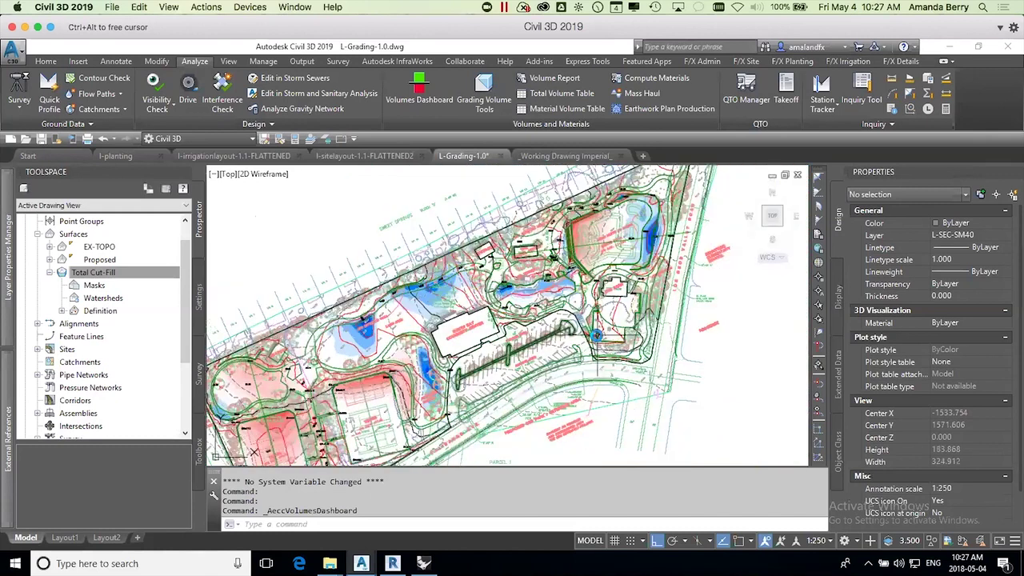
scroll(547, 261, "down", 2)
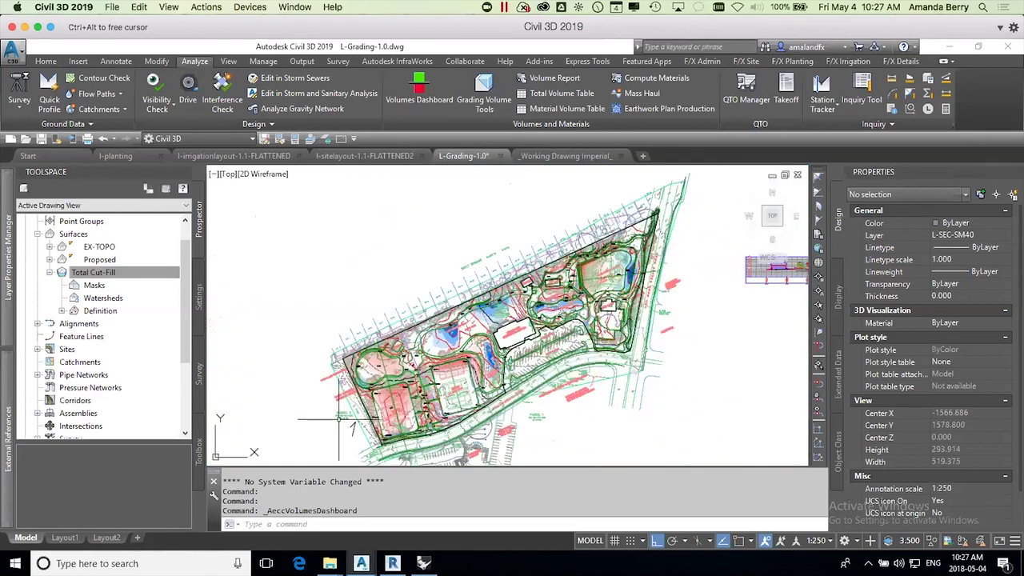
middle_click_drag(673, 294, 479, 288)
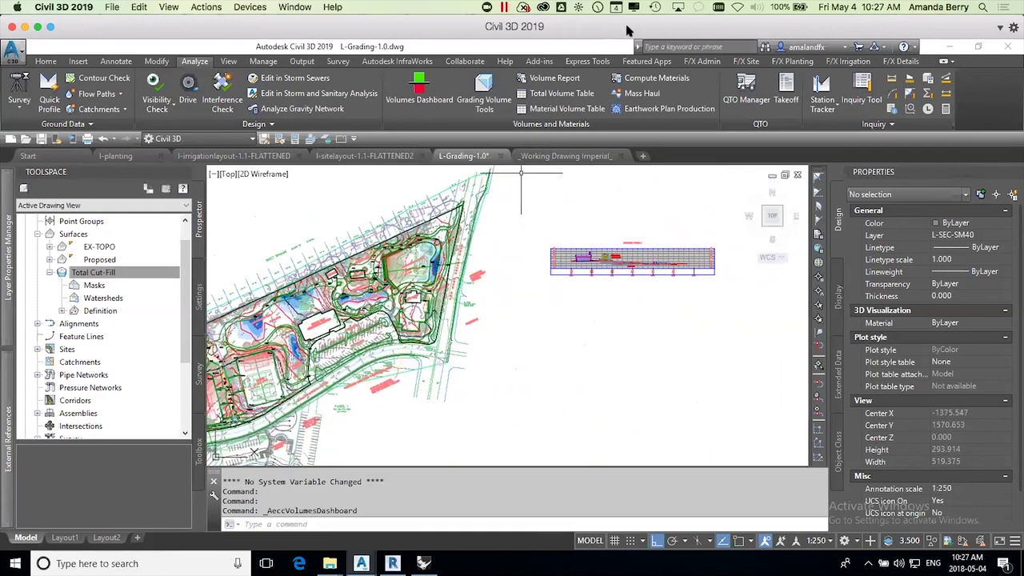
scroll(673, 264, "up", 5)
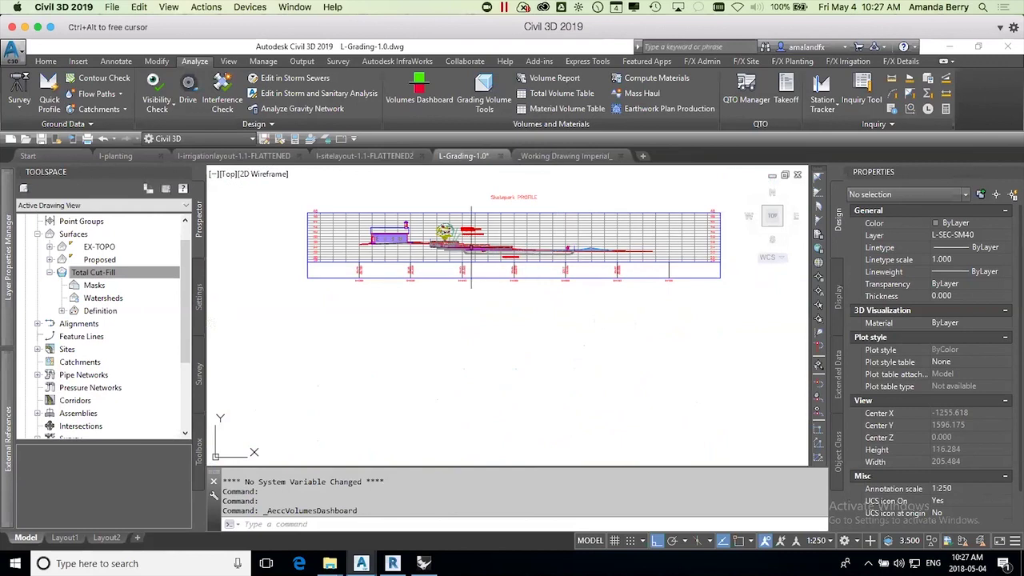
scroll(442, 246, "up", 2)
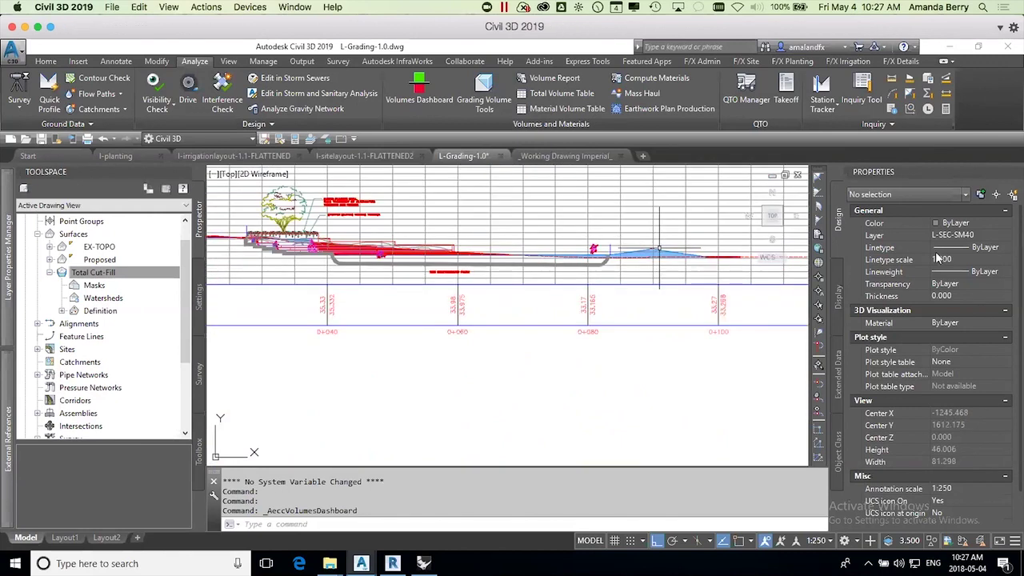
scroll(632, 244, "up", 2)
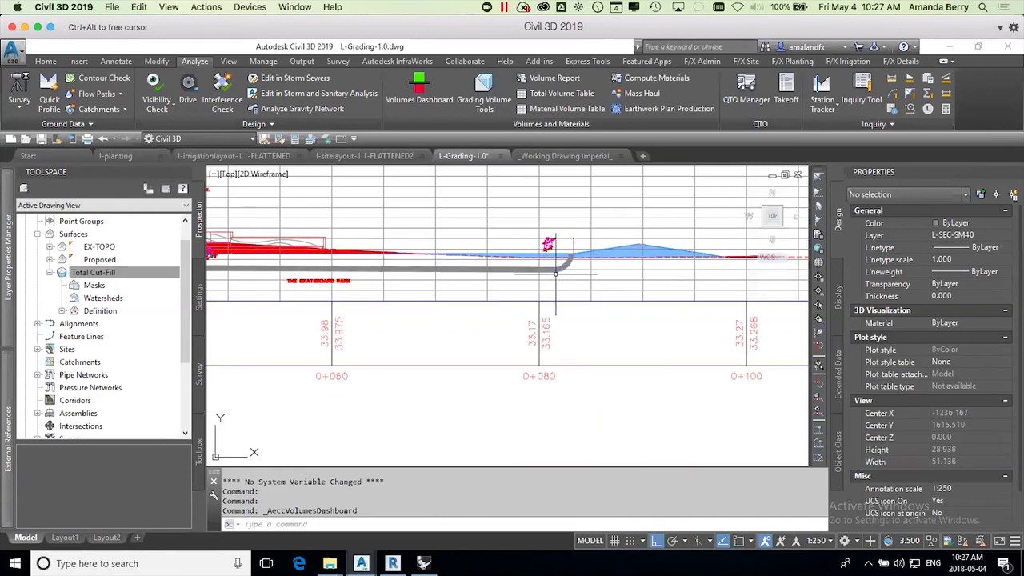
scroll(464, 353, "down", 1)
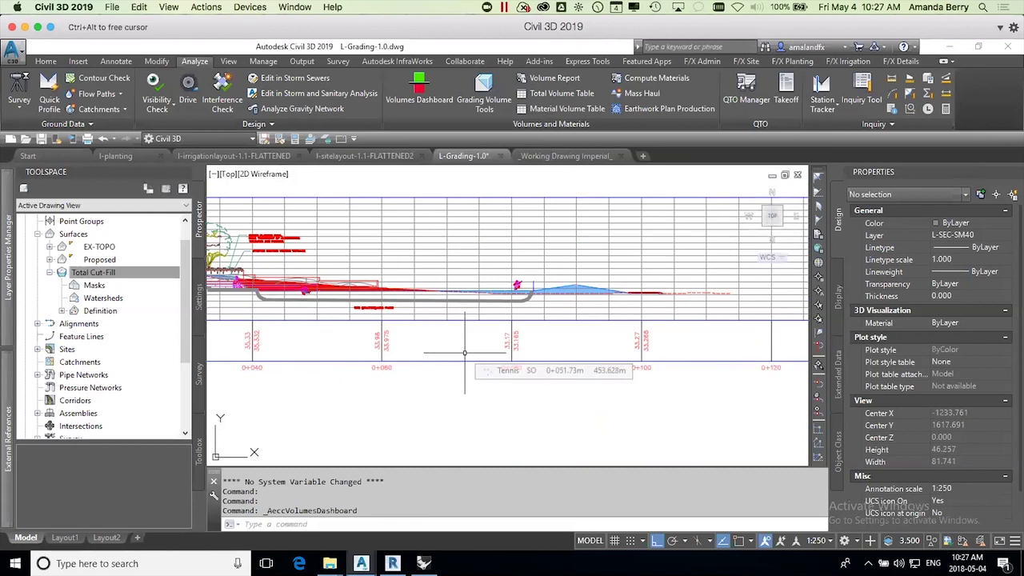
scroll(464, 353, "down", 2)
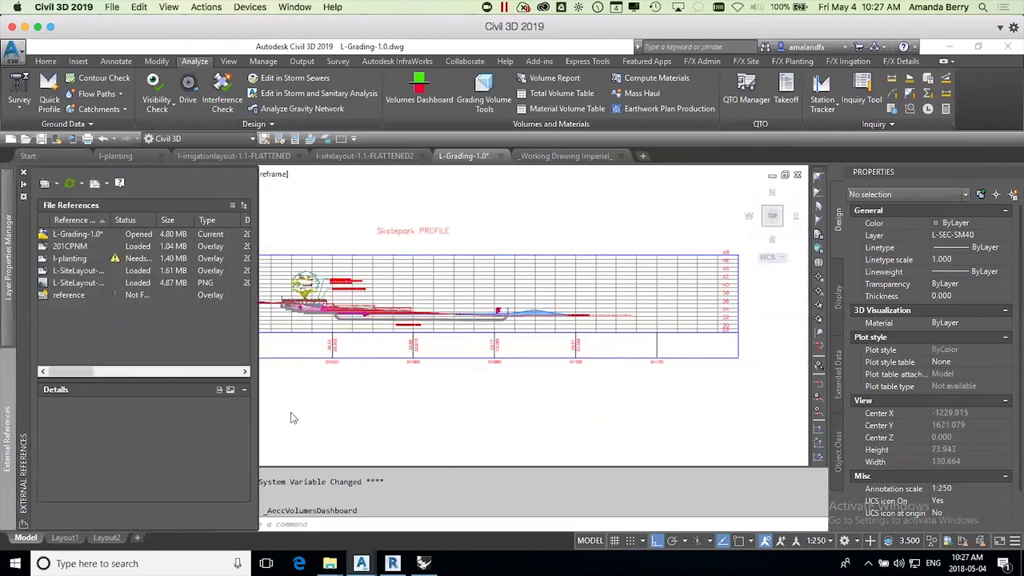
left_click(405, 393)
left_click(392, 404)
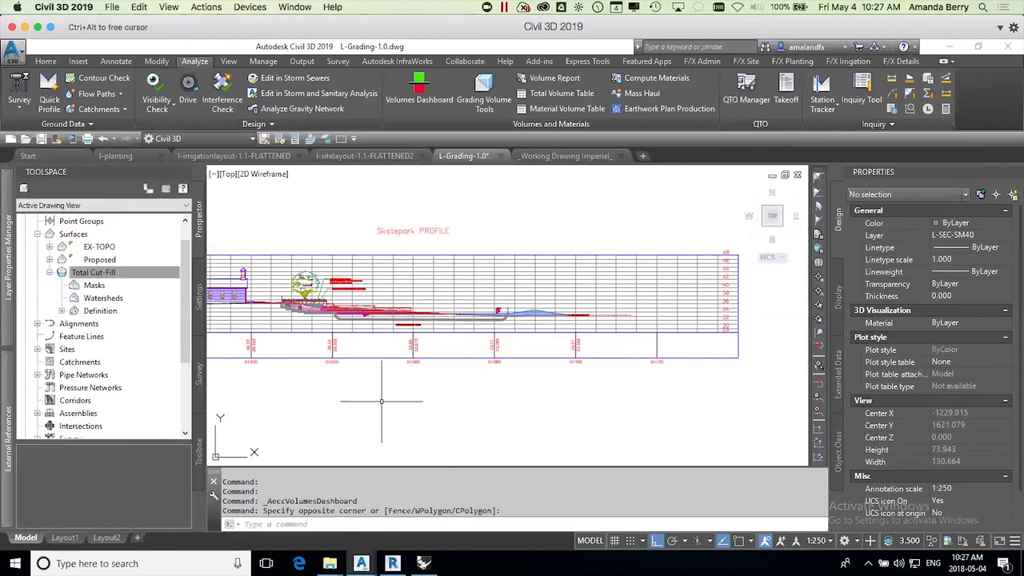
Step: Select the Skatepark alignment through the skate park in plan and compare it with its profile view, leaving nothing selected
scroll(382, 402, "down", 1)
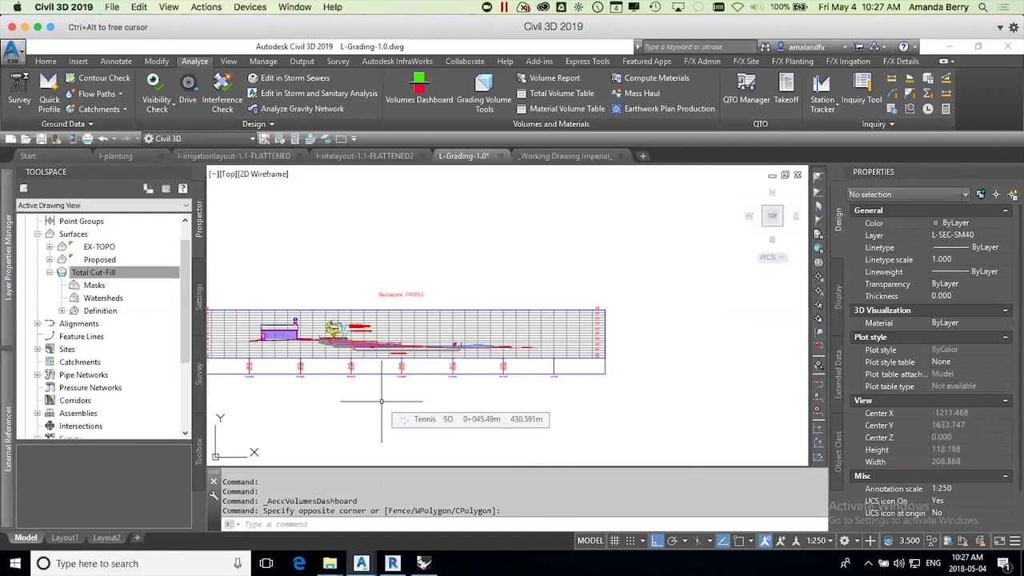
scroll(382, 402, "down", 2)
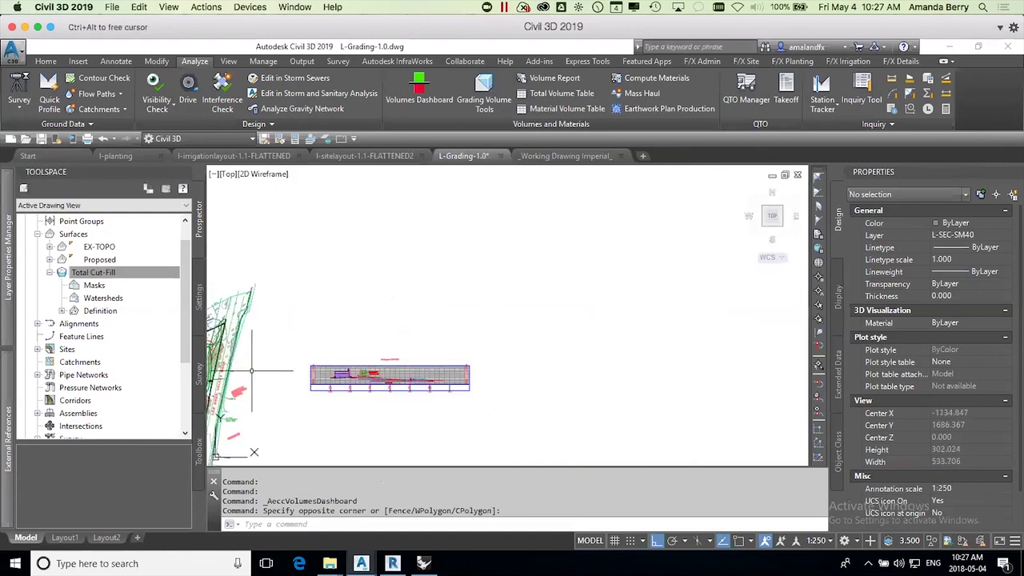
scroll(247, 369, "down", 3)
scroll(233, 376, "up", 10)
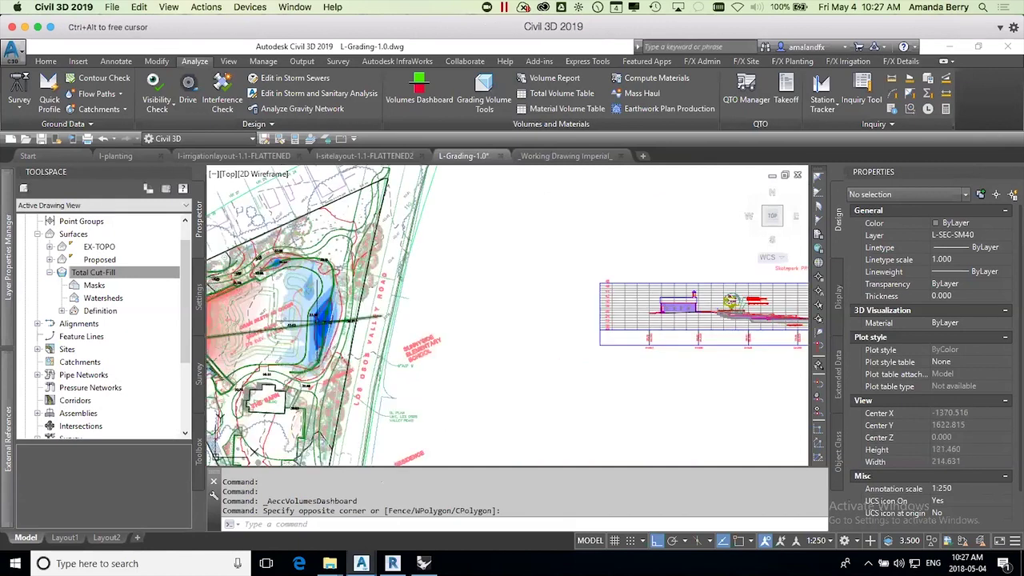
left_click(352, 320)
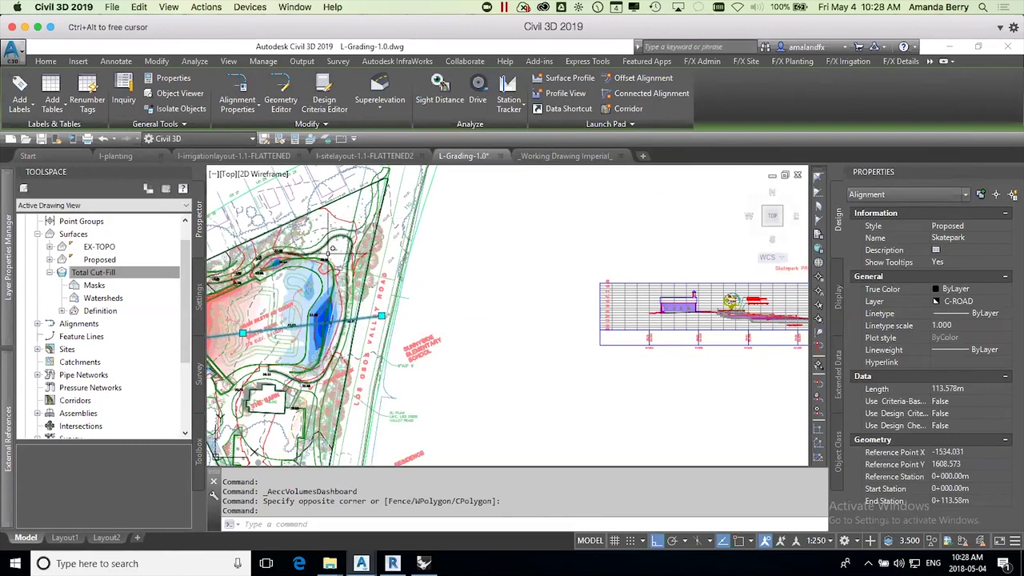
scroll(616, 362, "down", 3)
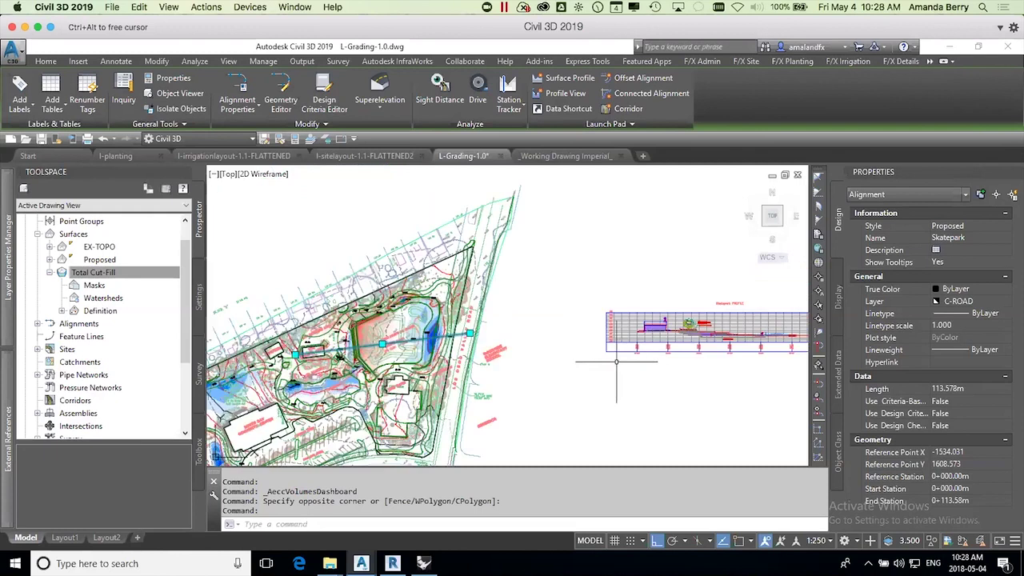
scroll(704, 336, "up", 4)
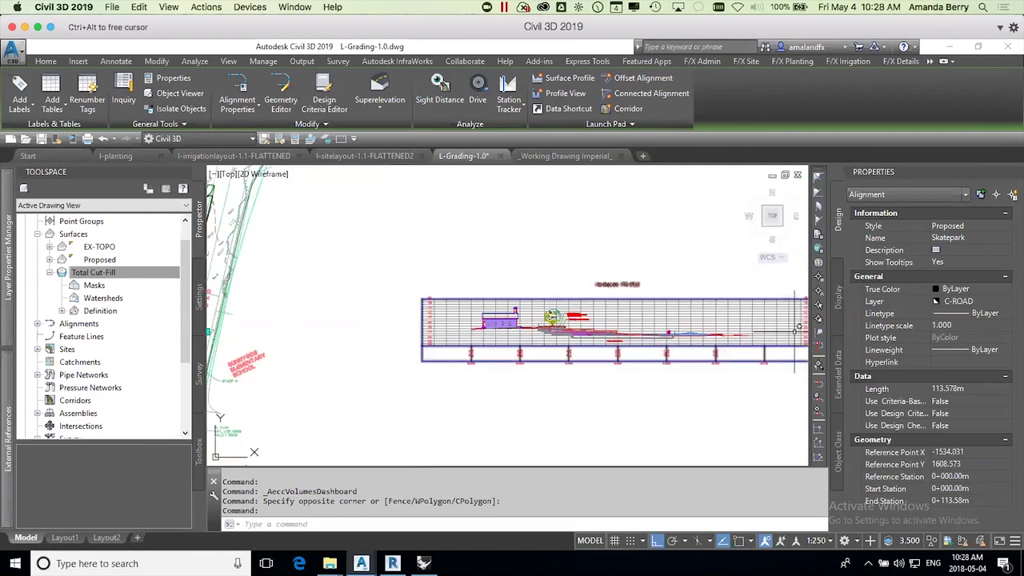
scroll(701, 330, "up", 2)
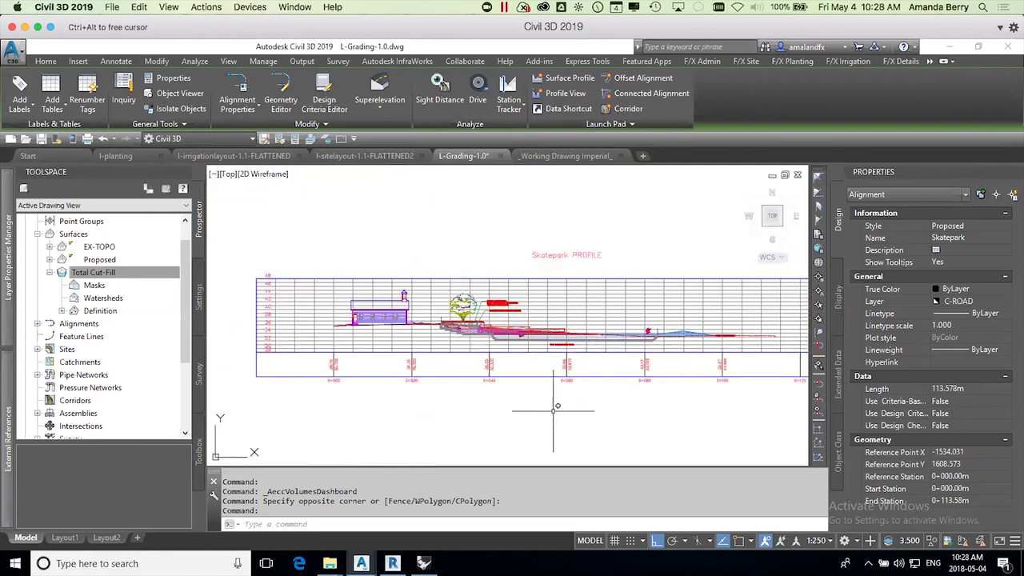
key("Escape")
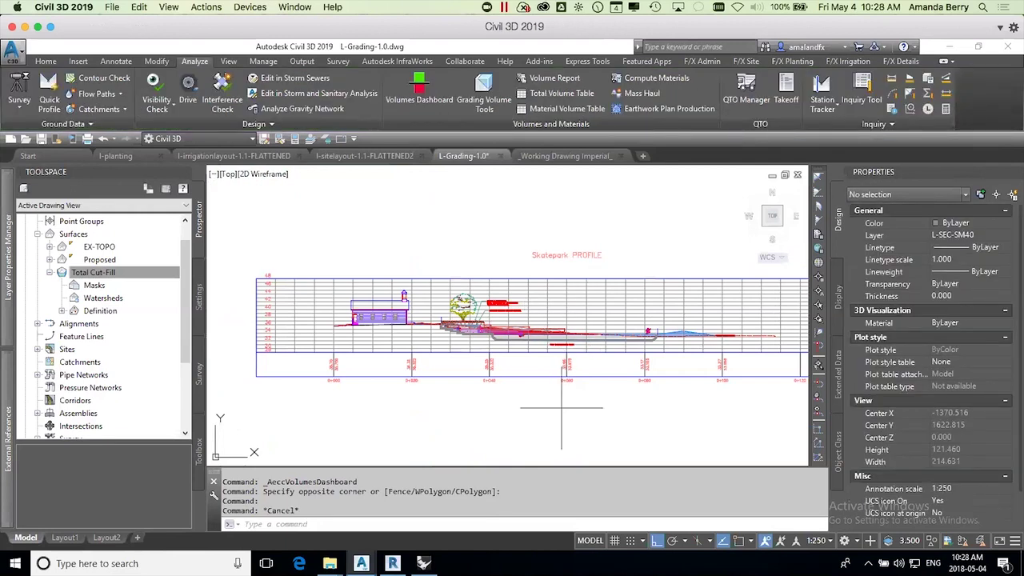
Step: Inspect the section linework drawn over the Skatepark profile by selecting the line above the skateboard park, then clear the selection
left_click(626, 223)
left_click(626, 223)
scroll(558, 337, "up", 4)
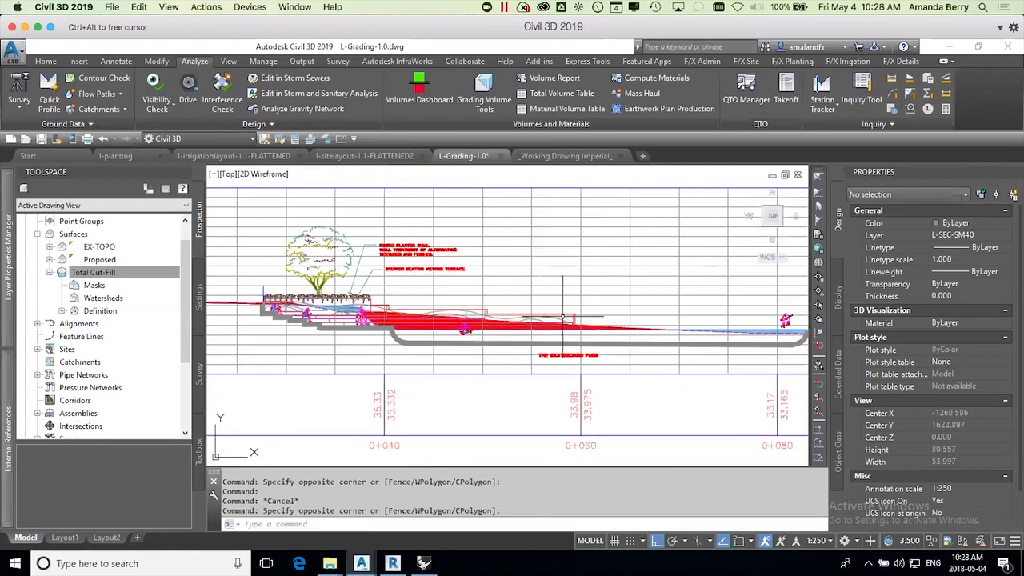
left_click(552, 315)
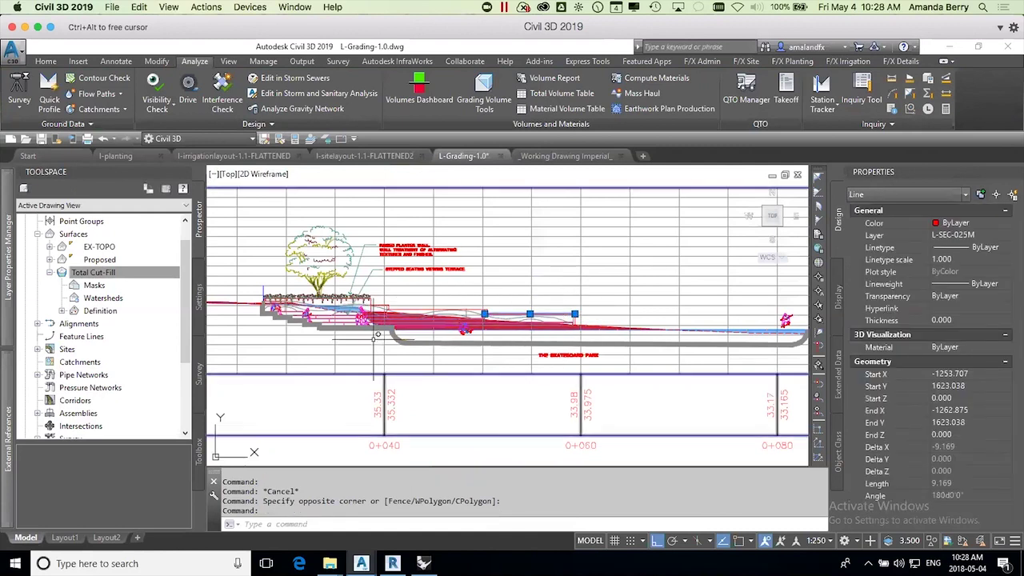
key("Escape")
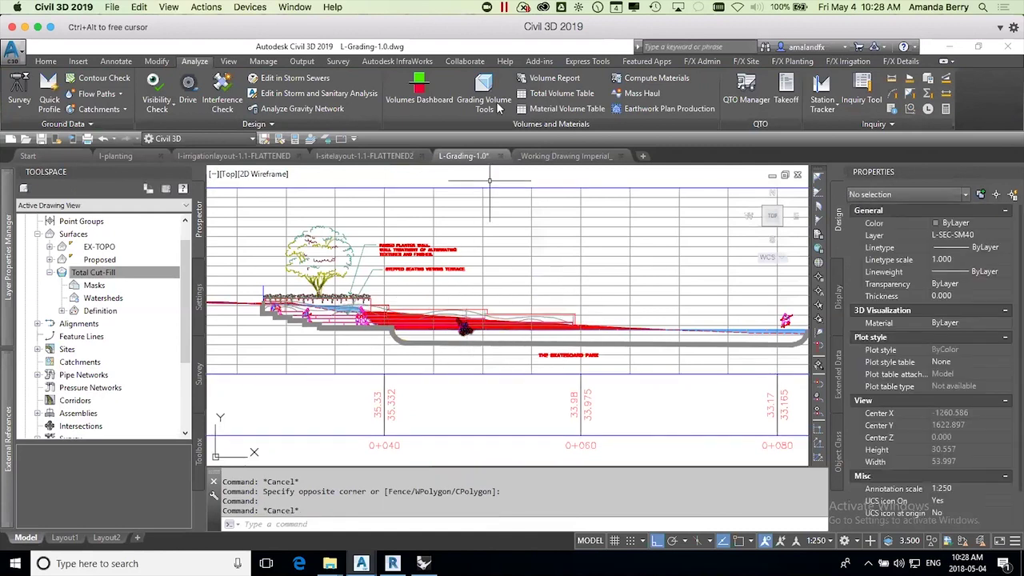
Step: Choose the LAFX-TREE-01-RD08 tree block from the Trees category of the F/X elevation graphics library for insertion
left_click(747, 62)
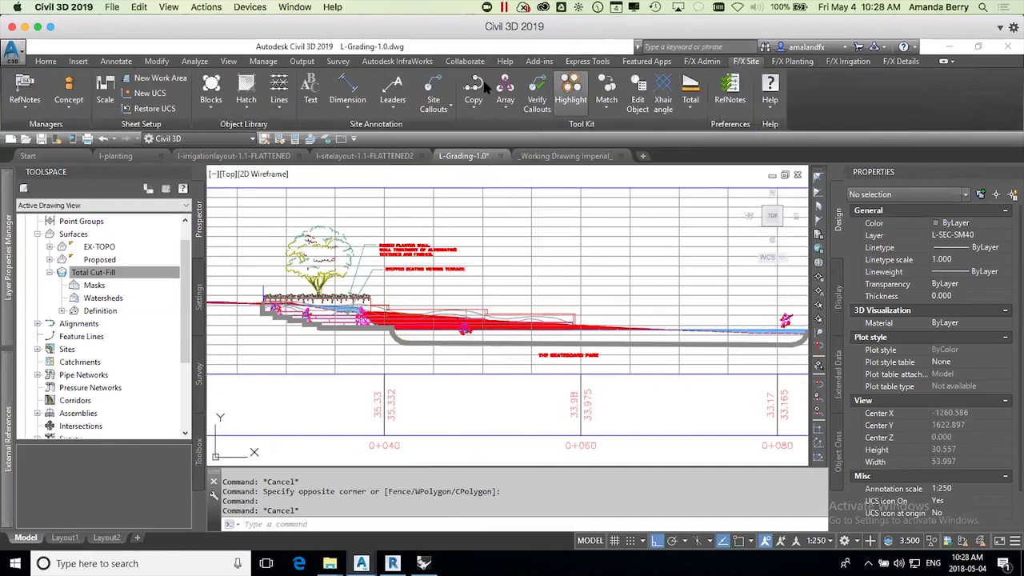
left_click(221, 118)
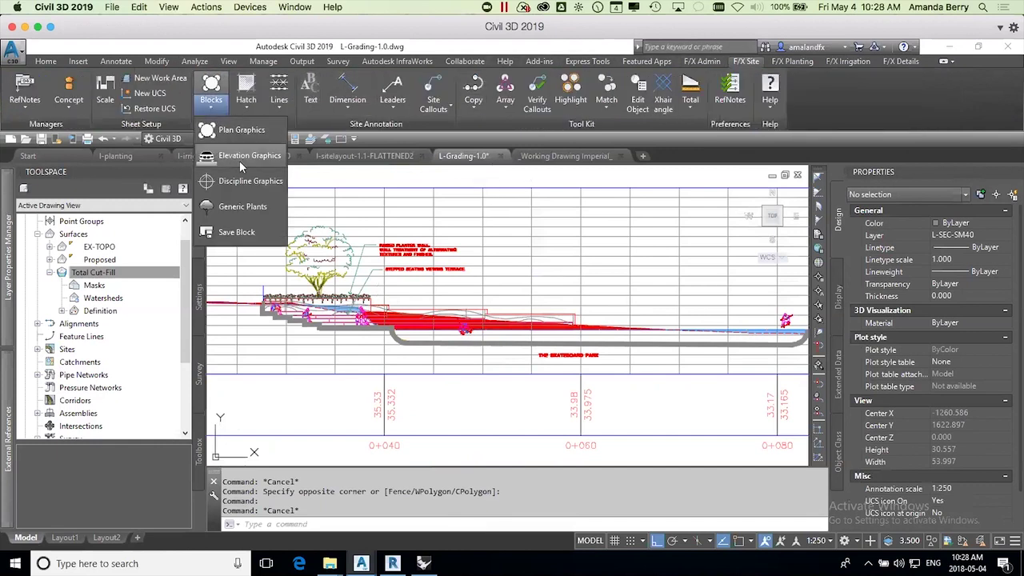
left_click(307, 177)
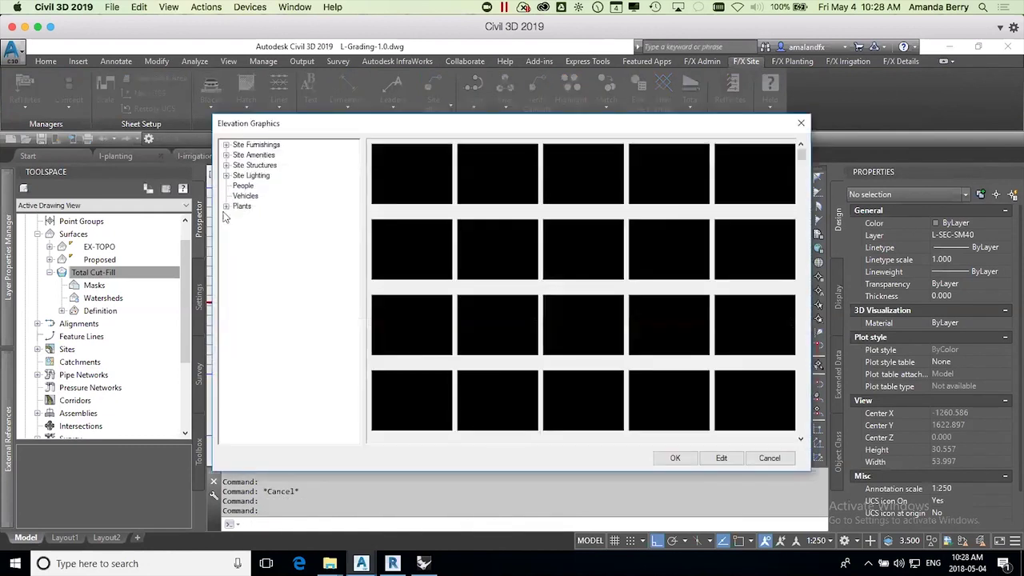
left_click(226, 207)
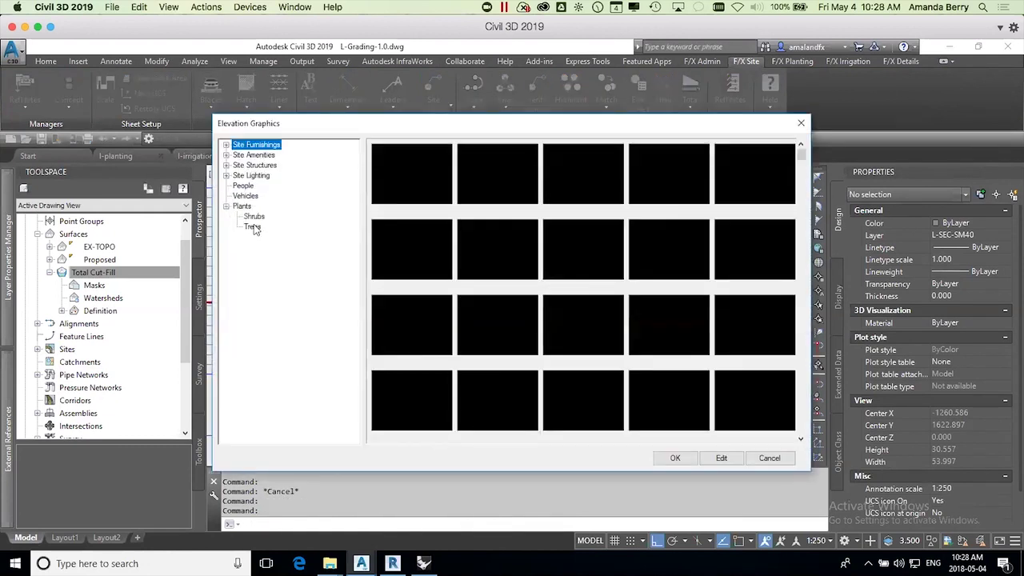
left_click(252, 227)
left_click(574, 244)
left_click(674, 459)
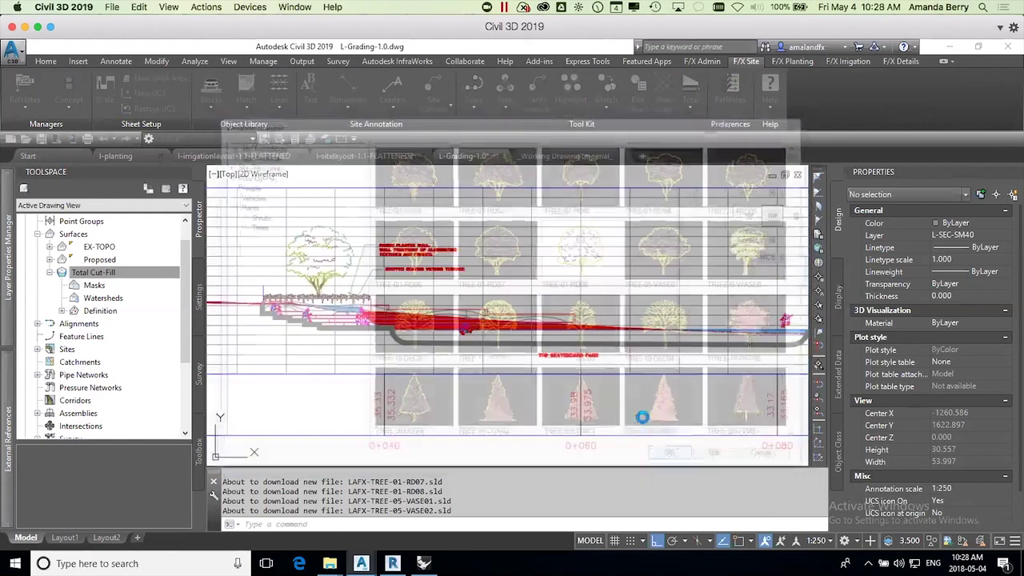
Step: Place the elevation tree on the filled mound between stations 0+080 and 0+100 of the Skatepark profile, then end the insertion
scroll(637, 365, "down", 3)
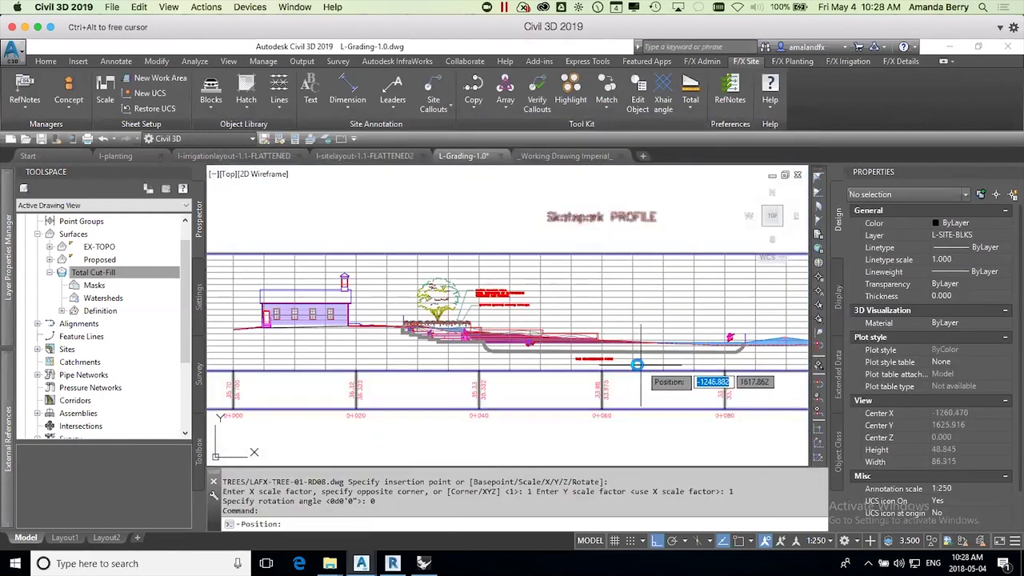
scroll(724, 352, "up", 1)
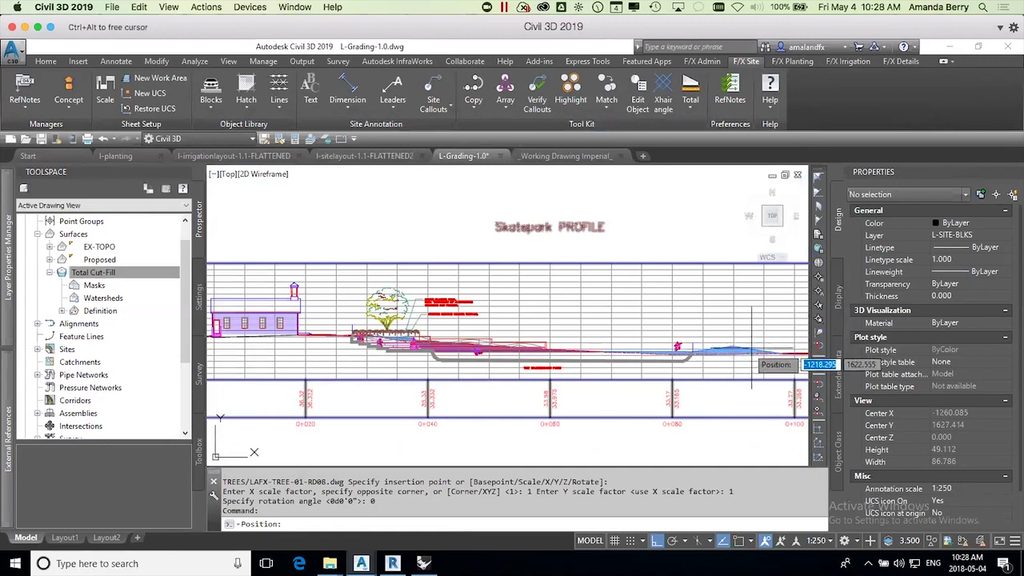
scroll(768, 356, "up", 2)
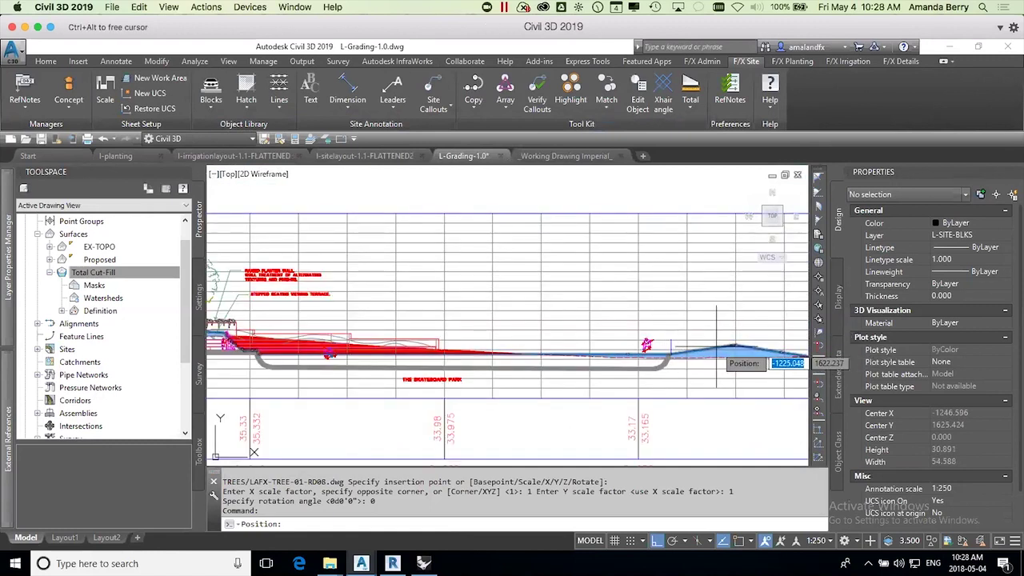
left_click(717, 349)
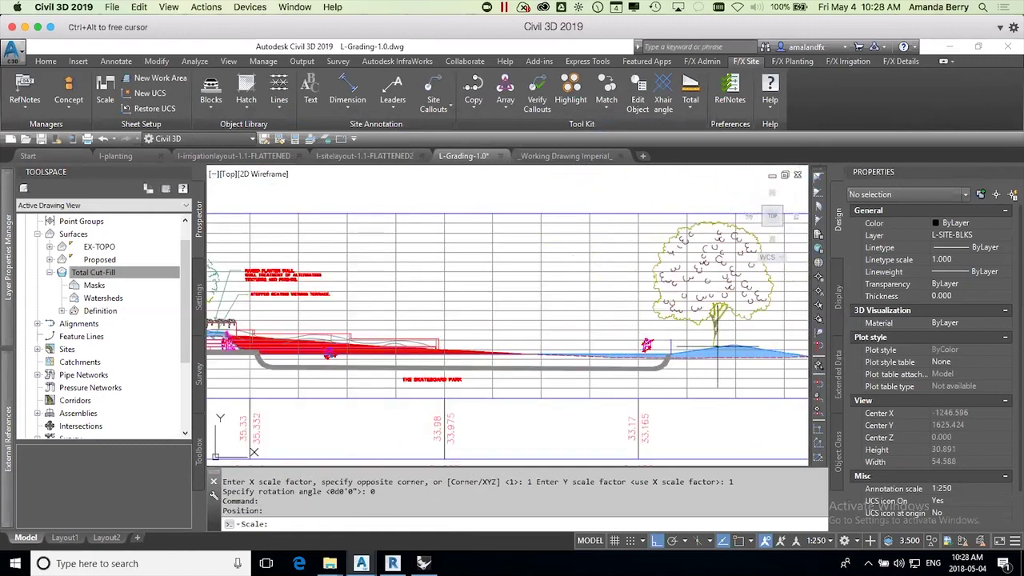
left_click(718, 346)
key("Escape")
Step: Examine the whole Skatepark profile with its building and tree graphics, including the planted mound near station 0+100
scroll(328, 352, "down", 2)
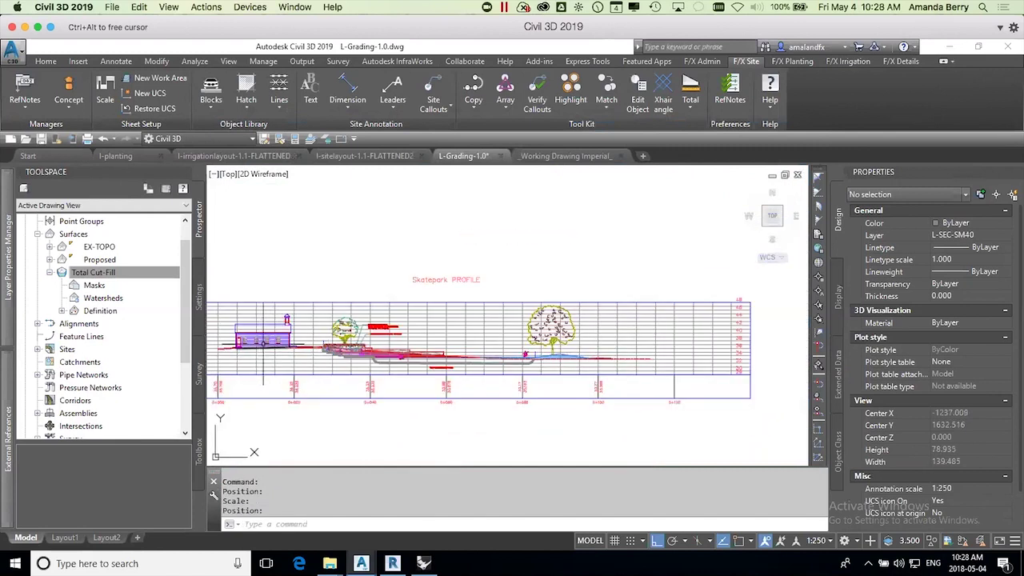
scroll(283, 341, "down", 1)
middle_click_drag(332, 398, 458, 386)
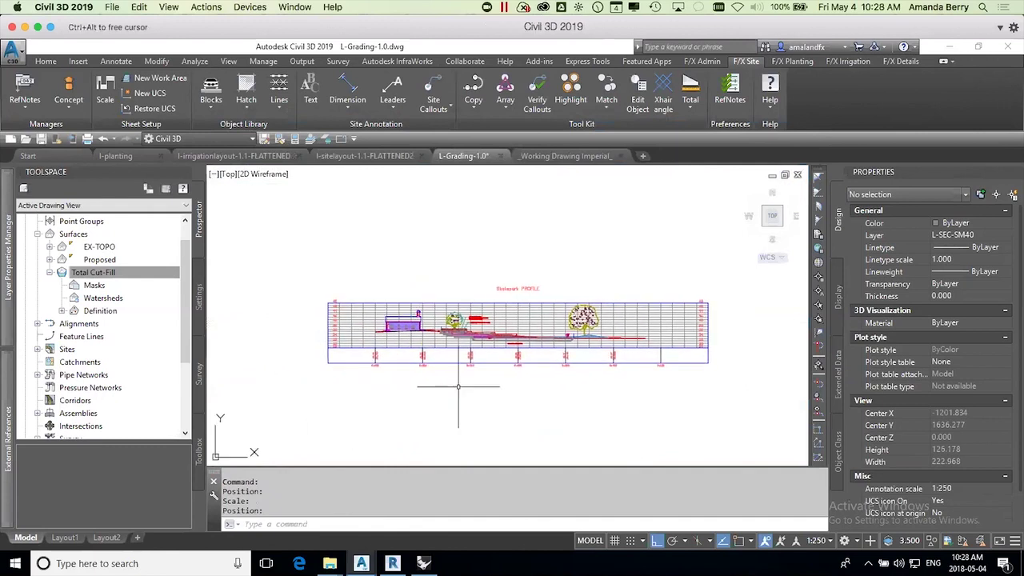
scroll(586, 340, "up", 3)
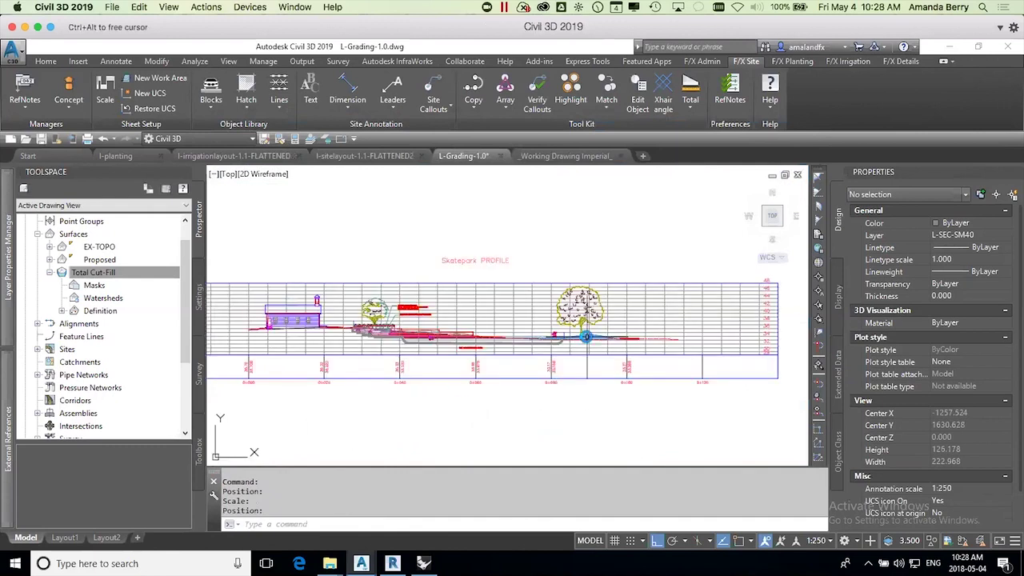
middle_click(587, 338)
middle_click(586, 338)
scroll(586, 340, "down", 1)
scroll(578, 246, "up", 5)
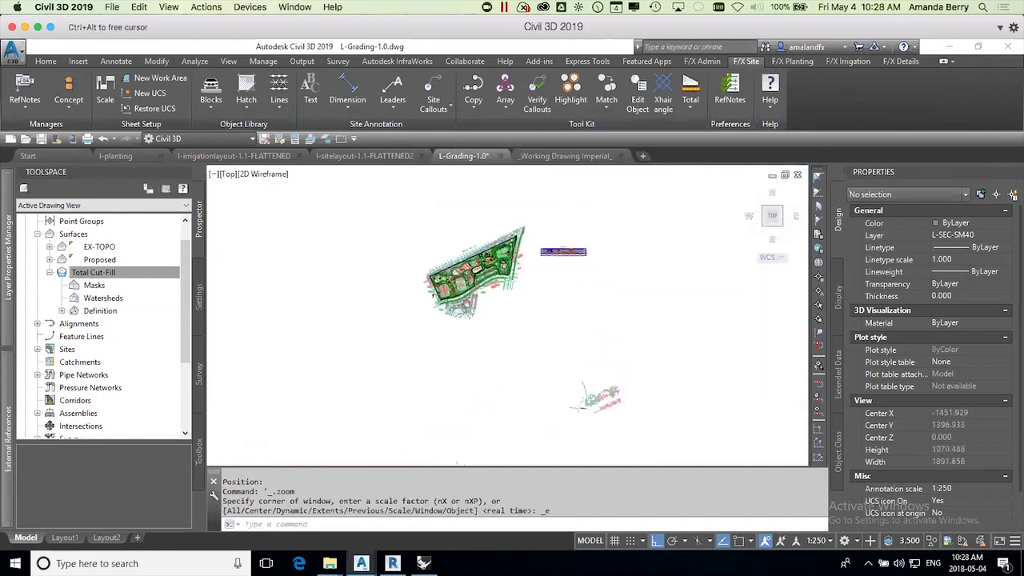
scroll(536, 260, "up", 8)
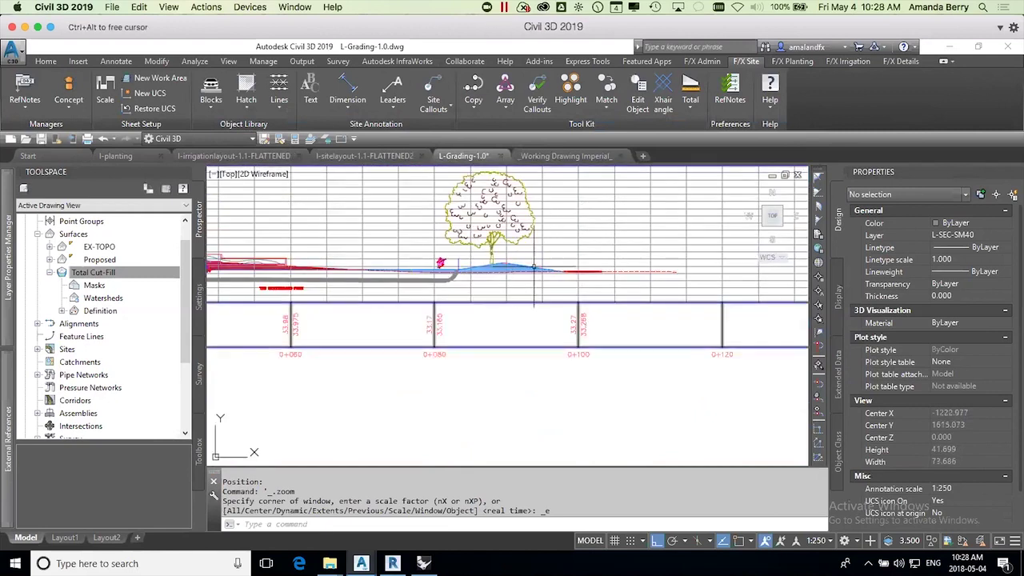
scroll(473, 272, "down", 8)
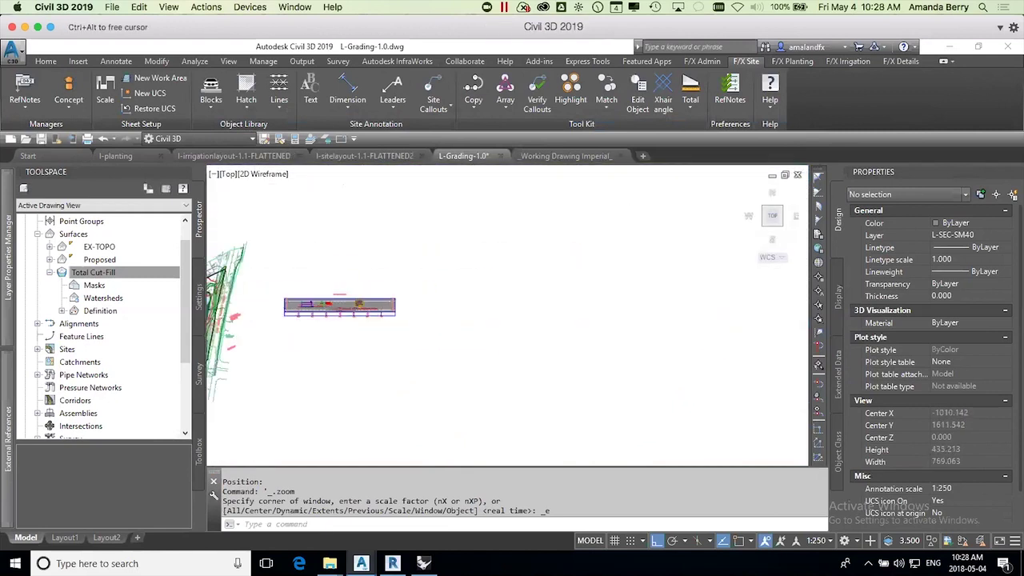
Step: Inspect the mound's grading feature line and its diamond-shaped grading object in plan by selecting each one, then clear the selection
scroll(337, 315, "up", 8)
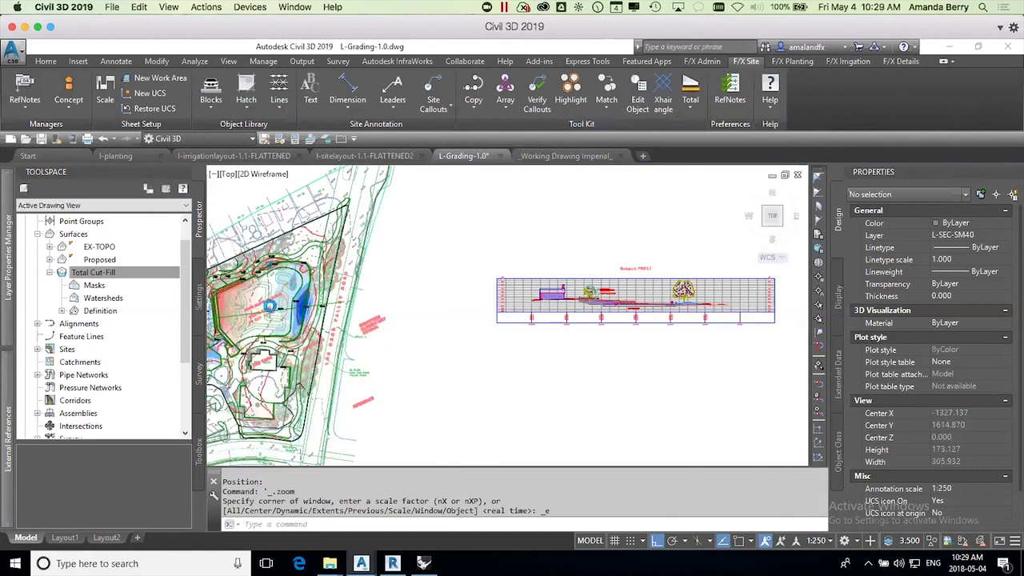
scroll(345, 299, "up", 2)
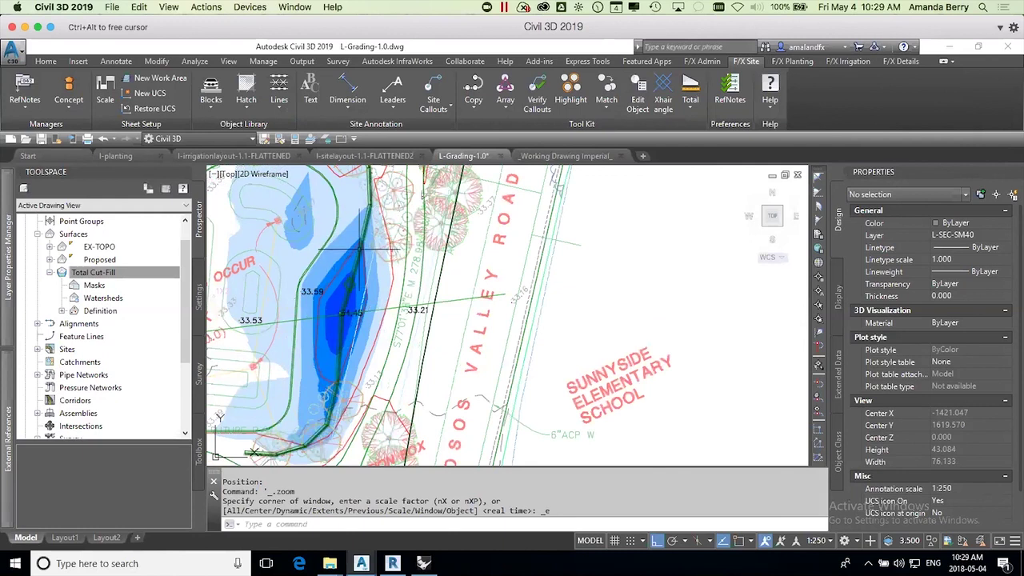
scroll(360, 254, "up", 1)
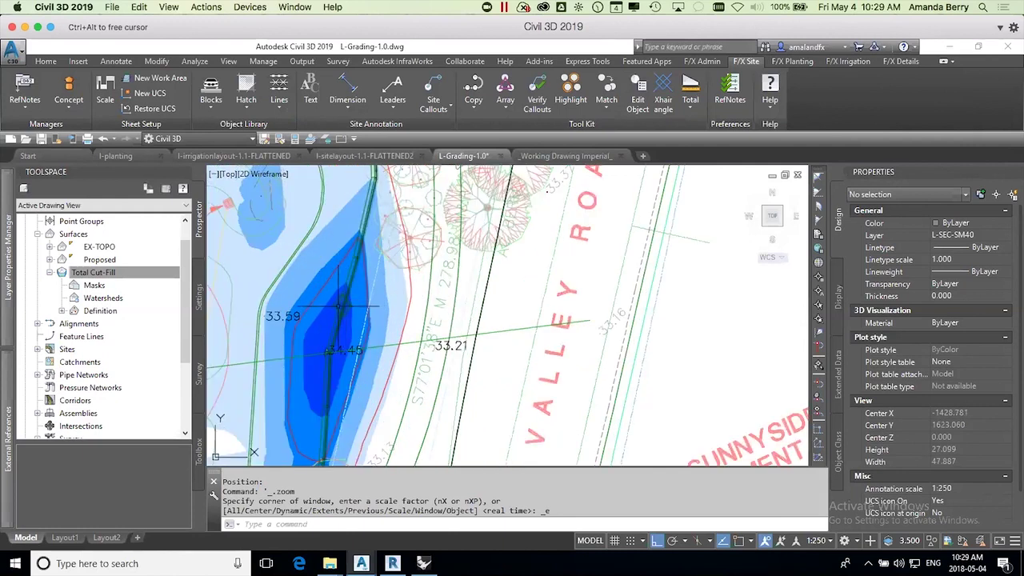
left_click(338, 313)
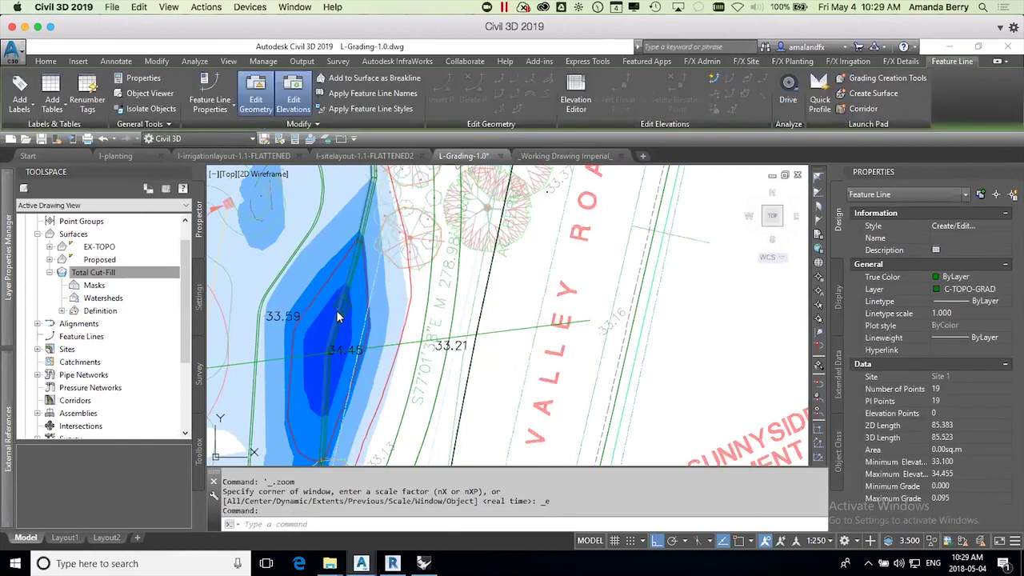
scroll(345, 296, "up", 3)
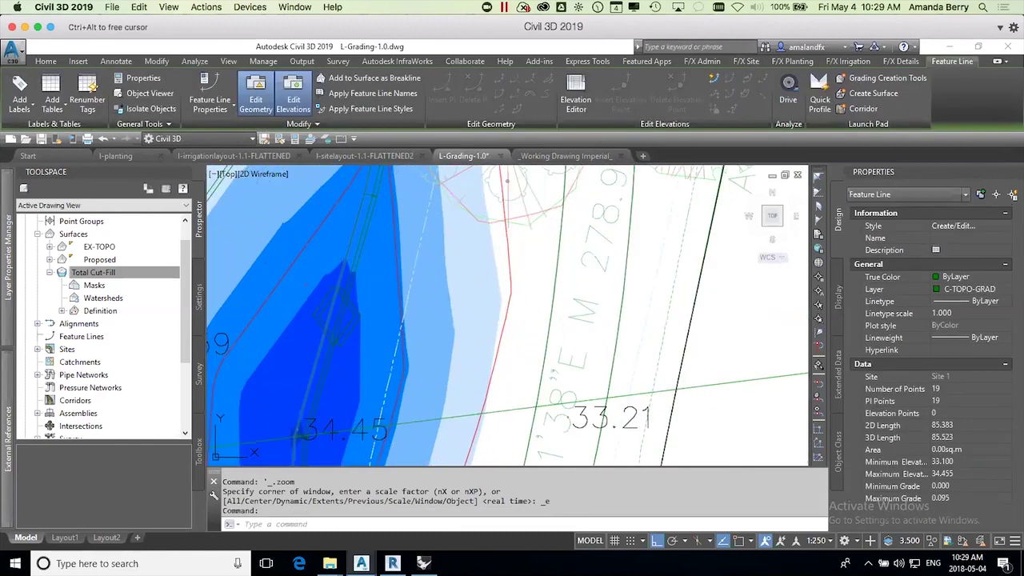
key("Escape")
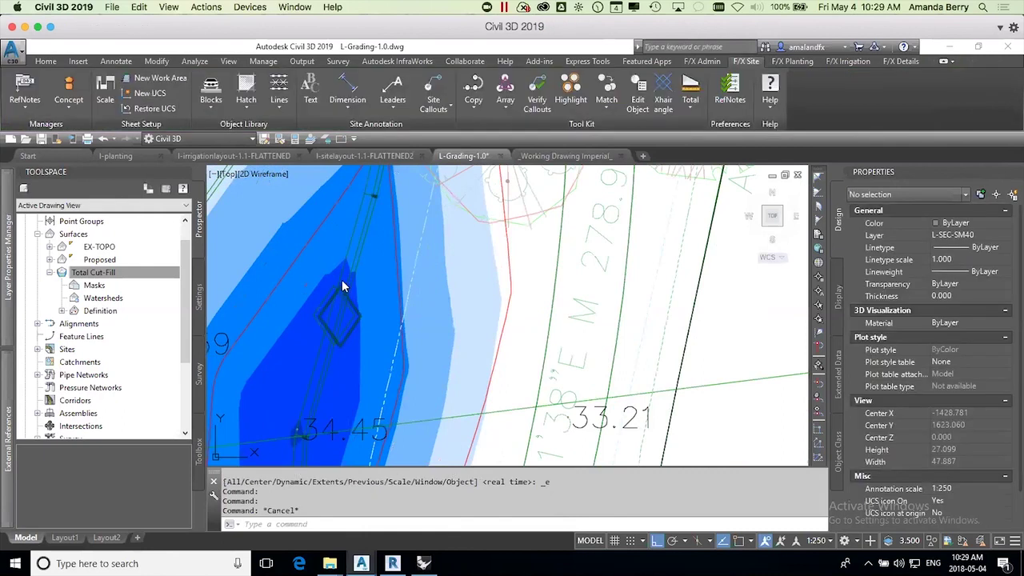
left_click(340, 288)
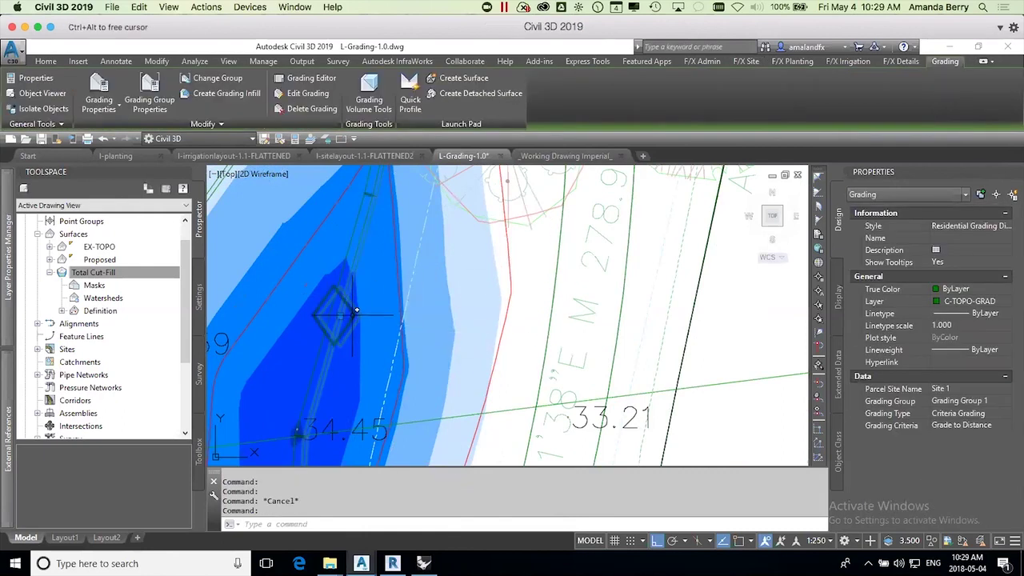
key("Escape")
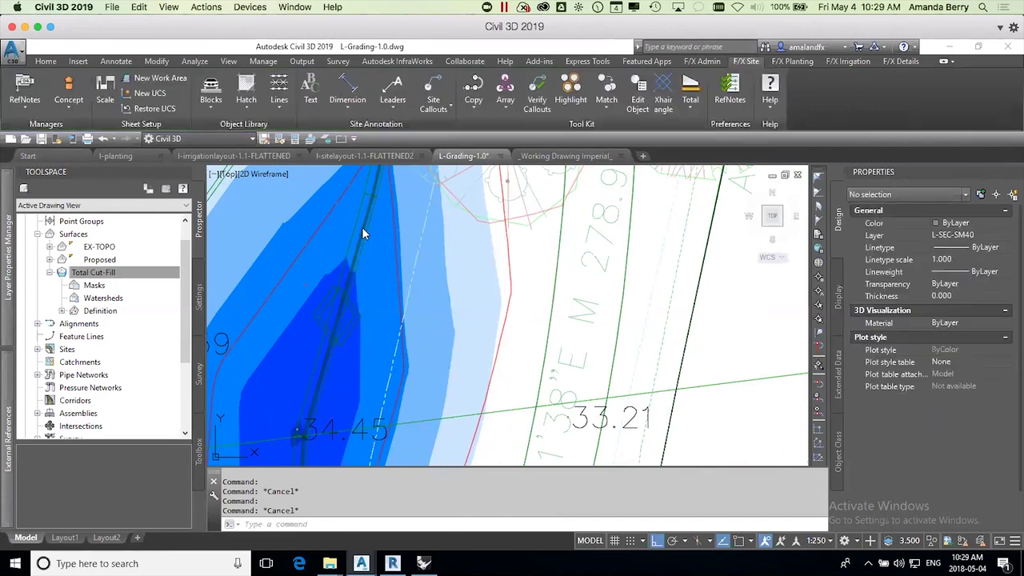
Step: Select the two parallel feature lines running along the mound's ridge to check their properties, then clear the selection
left_click(371, 217)
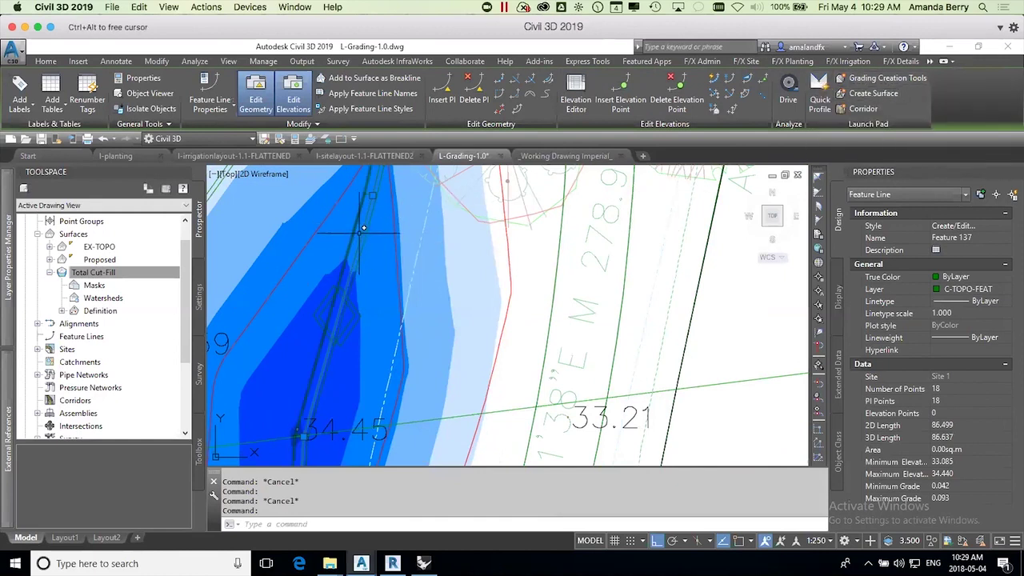
mouse_move(388, 251)
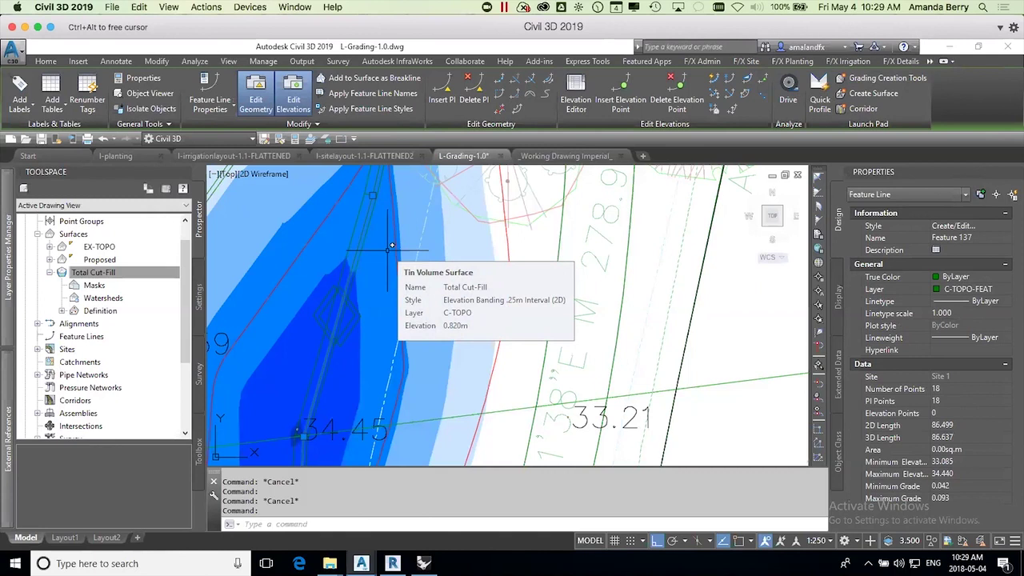
left_click(370, 210)
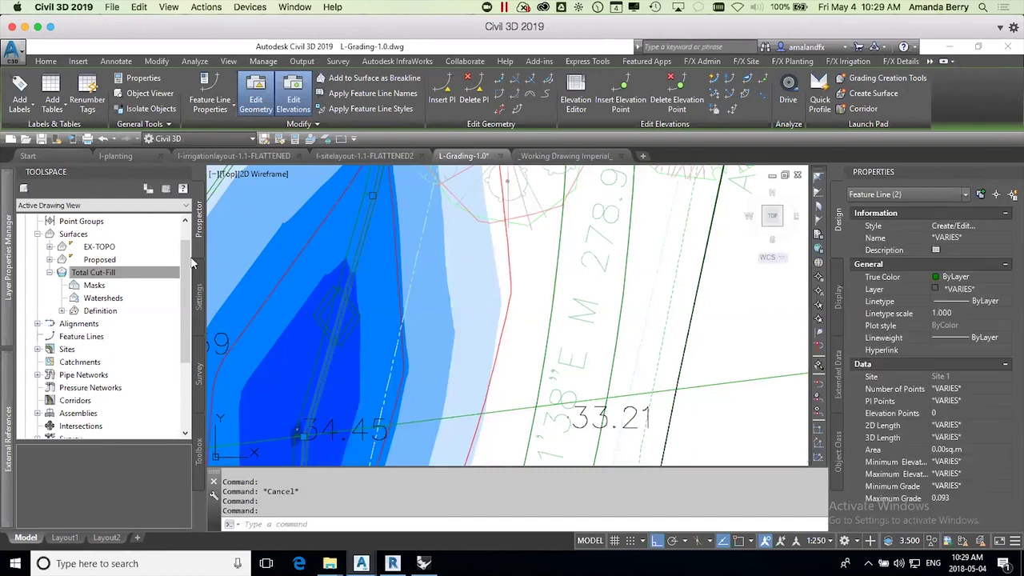
key("Escape")
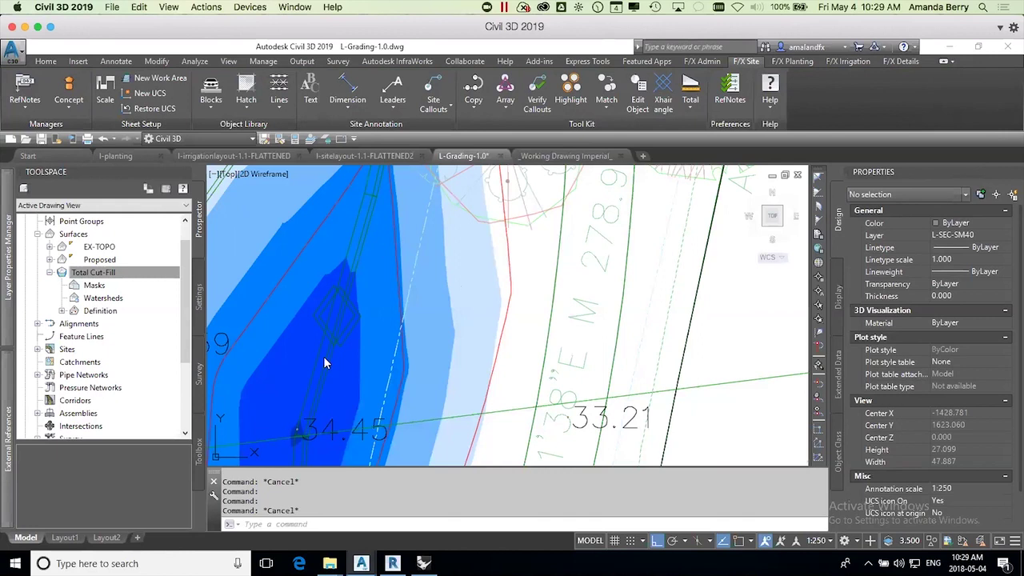
Step: Select feature line Feature 137 along the mound's ridge and stretch its vertex north of the mound westward
left_click(324, 359)
scroll(351, 391, "down", 6)
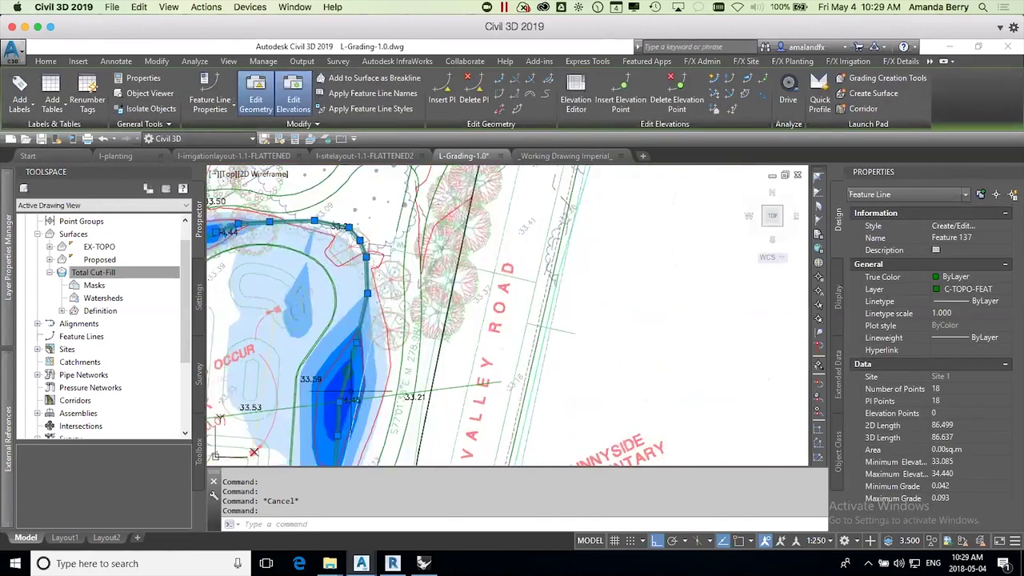
scroll(350, 301, "up", 5)
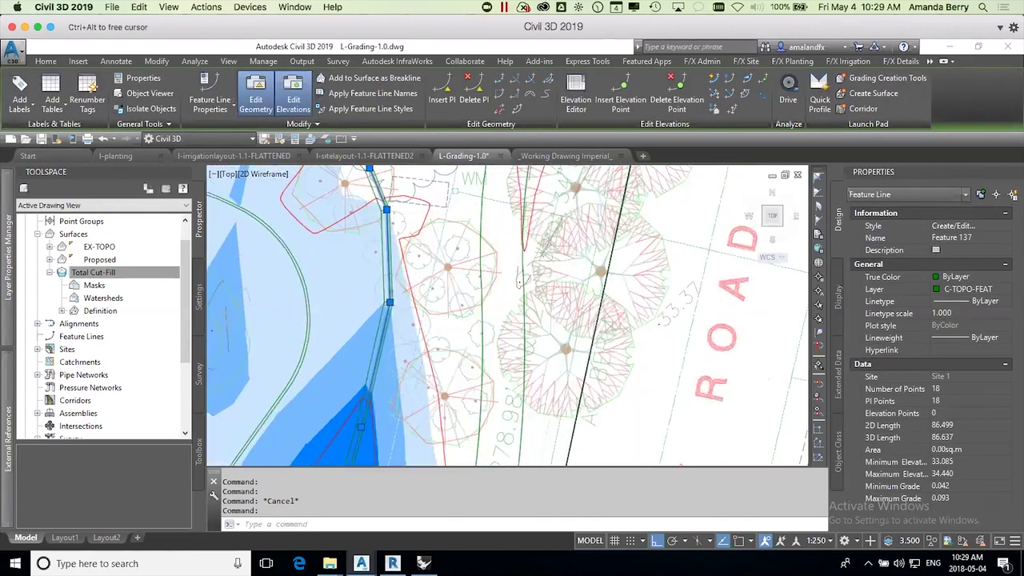
scroll(388, 304, "up", 3)
left_click(397, 295)
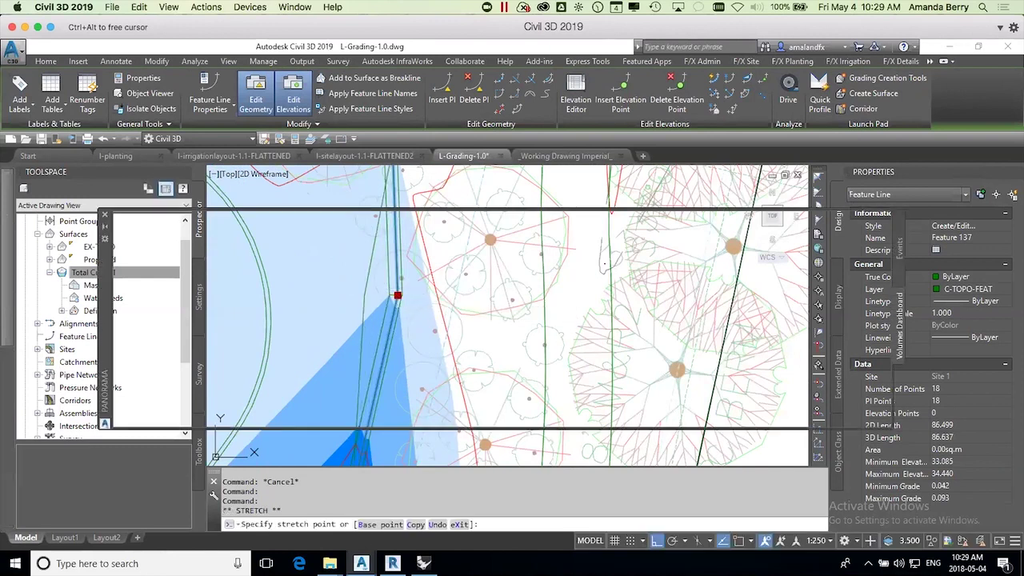
left_click(366, 296)
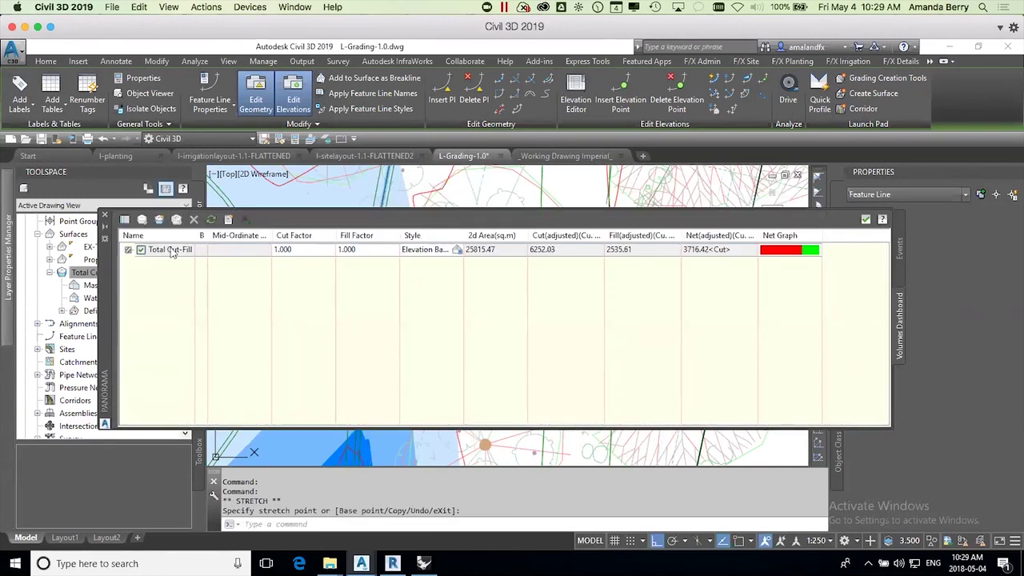
Step: Close the Volumes Dashboard, set the Total Cut-Fill surface to rebuild automatically, and view the recoloured mound area
left_click(104, 218)
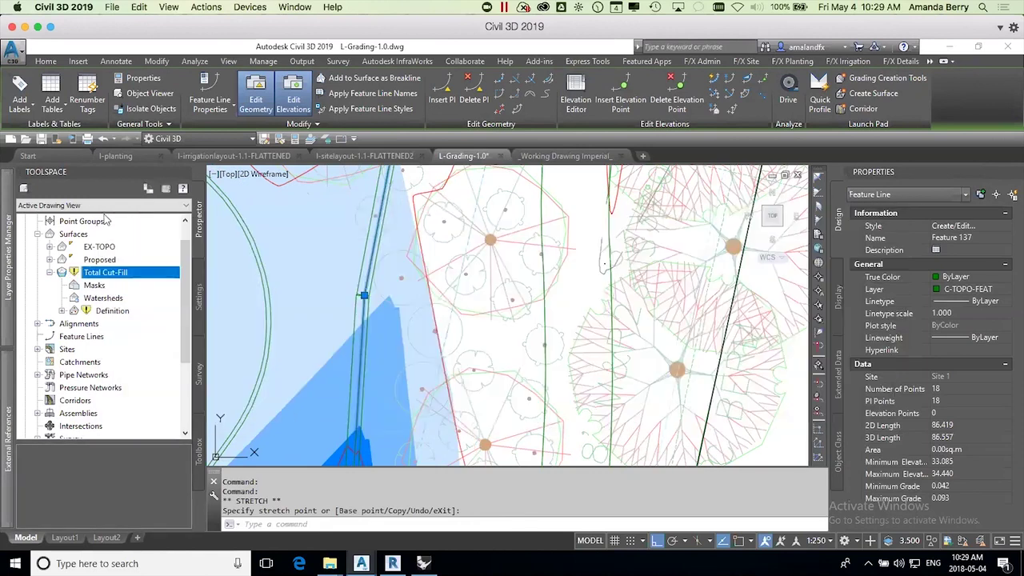
right_click(116, 274)
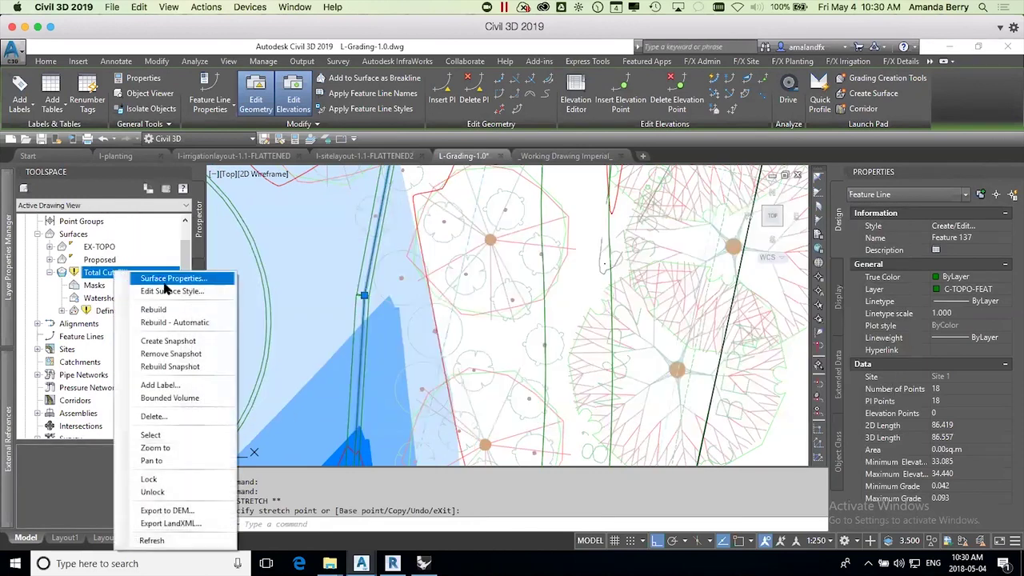
left_click(178, 323)
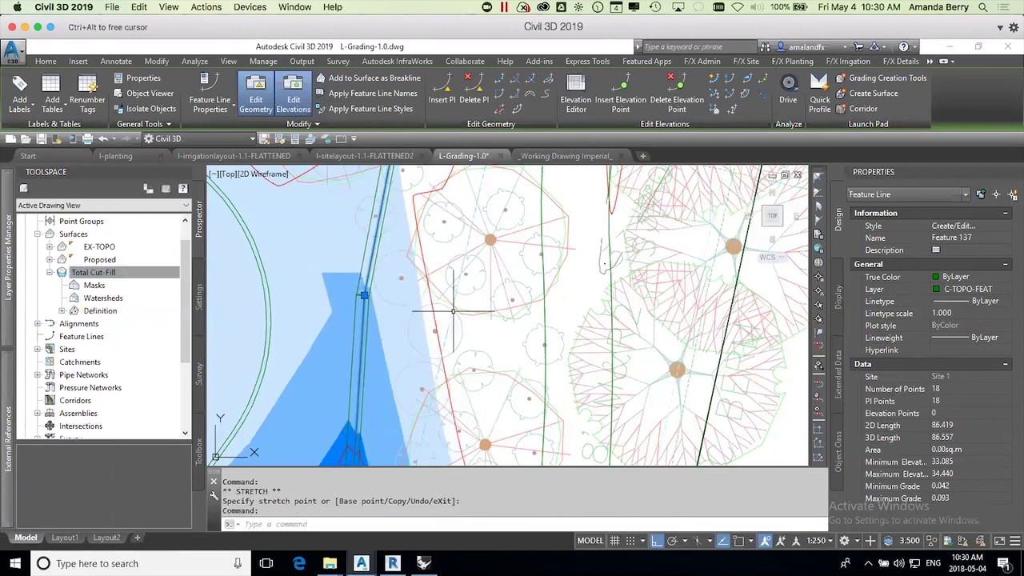
scroll(453, 312, "down", 1)
scroll(427, 340, "down", 1)
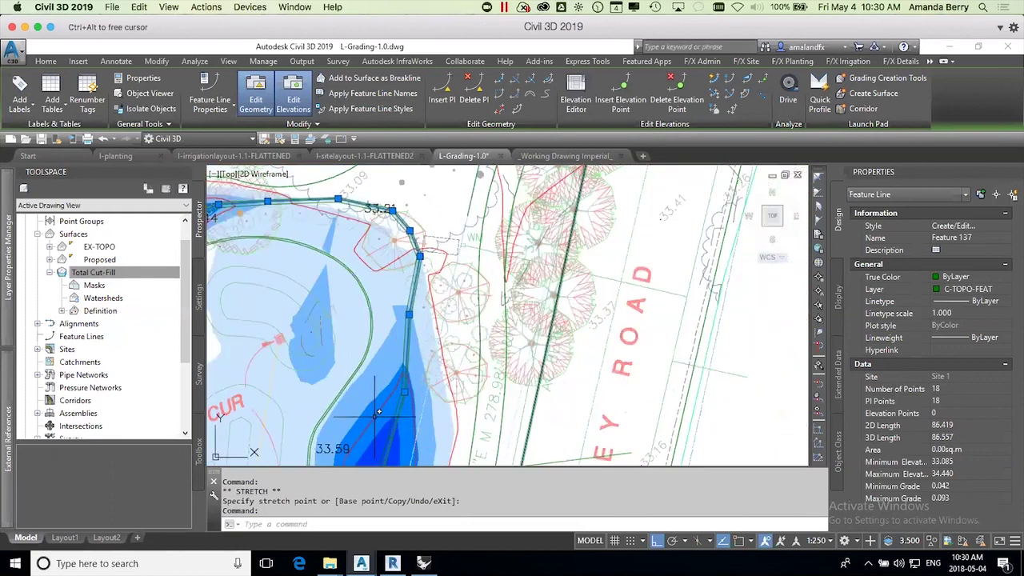
Step: Set the Proposed surface's style to Slope Arrows and view the arrows around the mound with nothing selected
key("Escape")
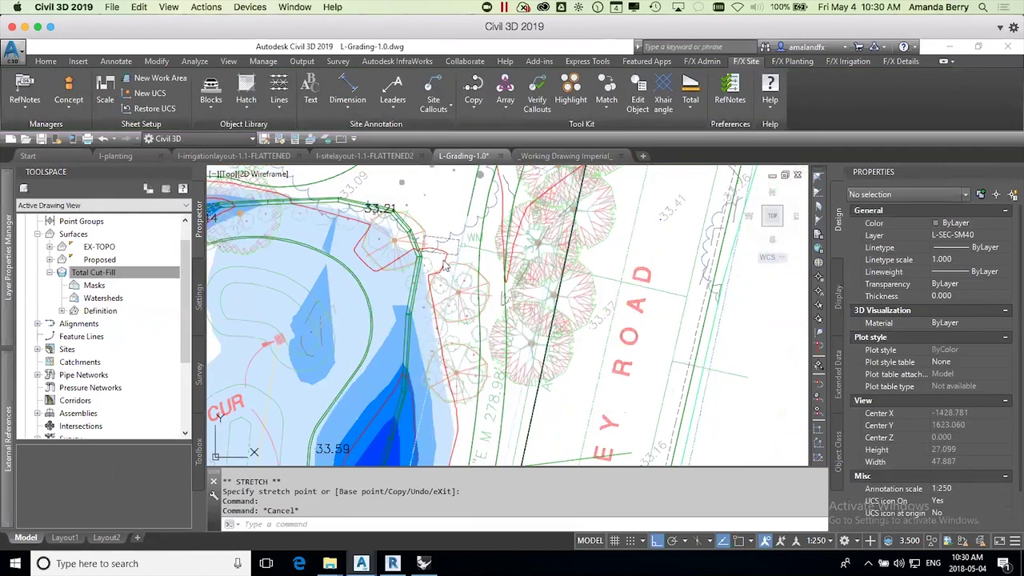
left_click(973, 239)
left_click(1006, 240)
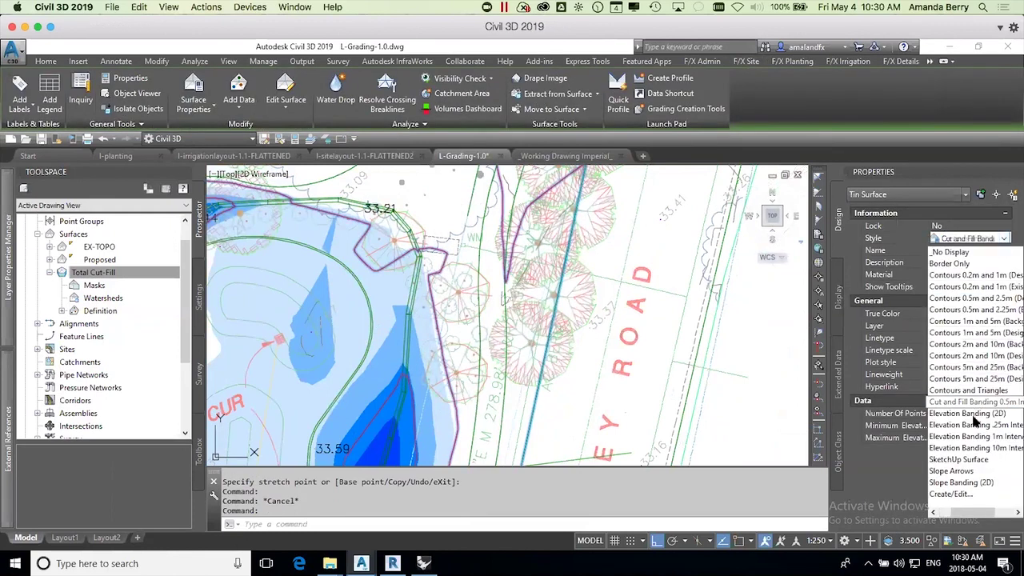
left_click(957, 472)
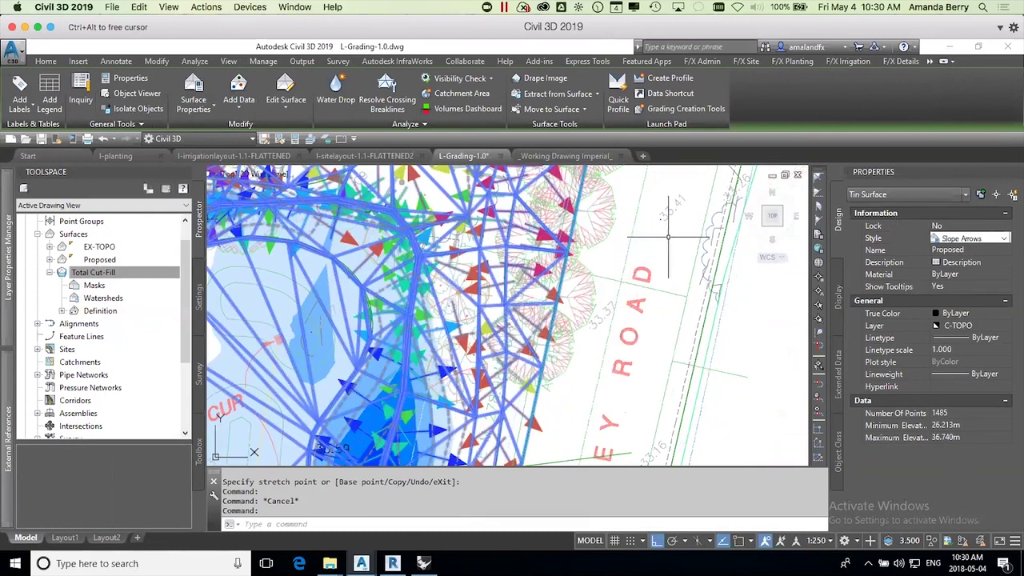
left_click(641, 256)
key("Escape")
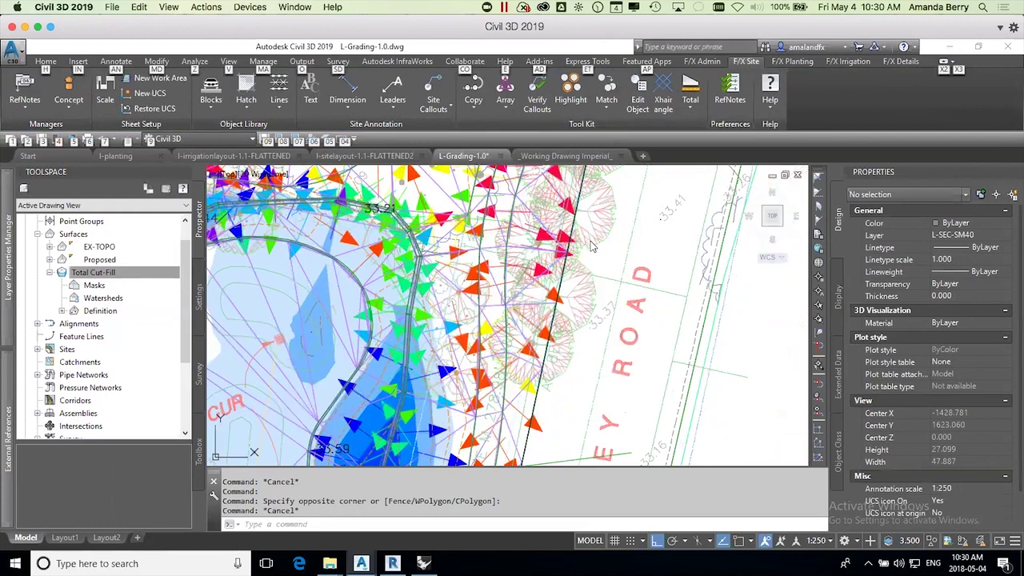
key("alt+h")
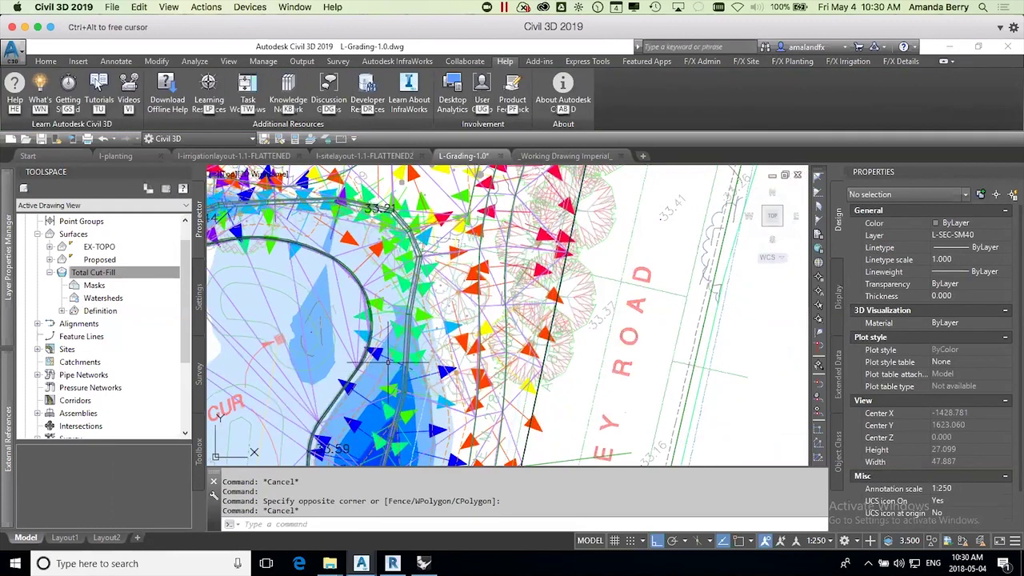
mouse_move(389, 361)
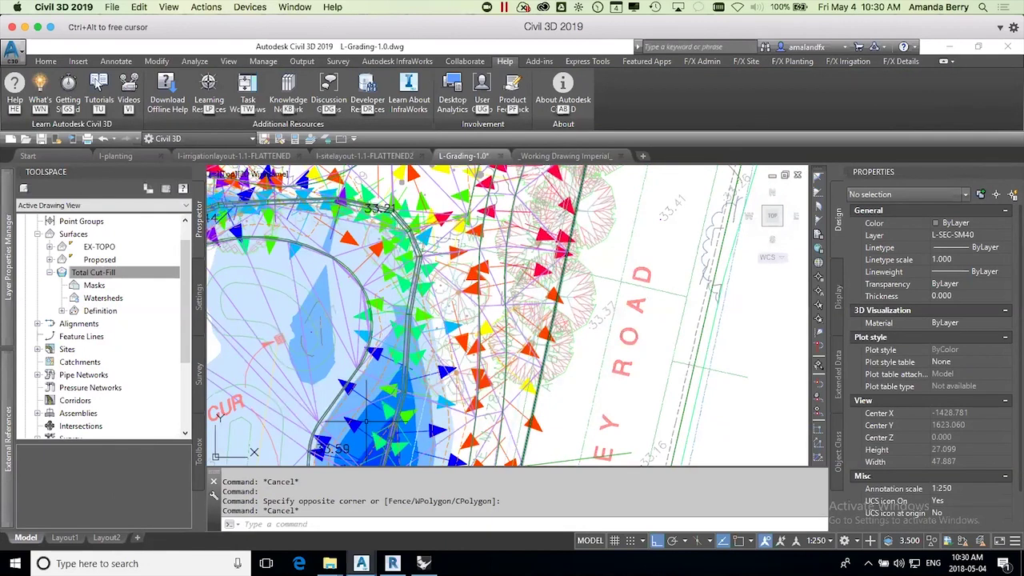
scroll(464, 370, "down", 2)
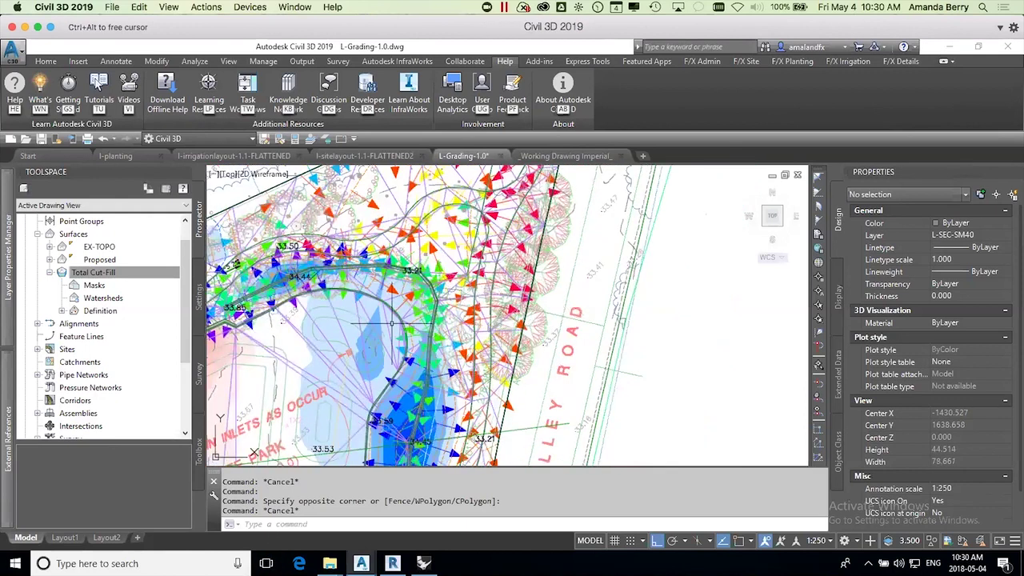
scroll(426, 281, "up", 2)
Step: Set the Proposed surface's style to Contours 0.5m and 2.5m and clear the selection
left_click(432, 268)
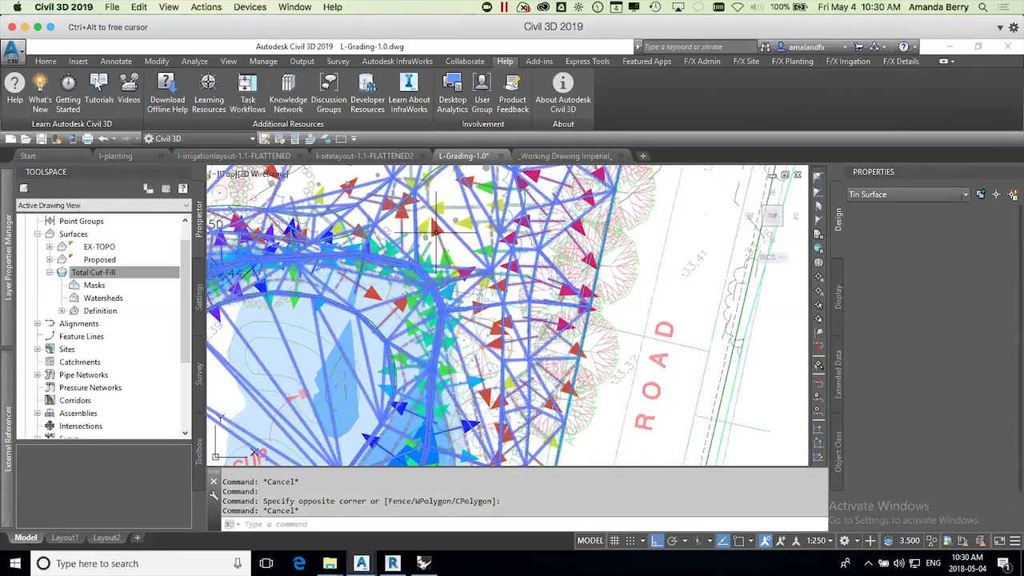
left_click(963, 237)
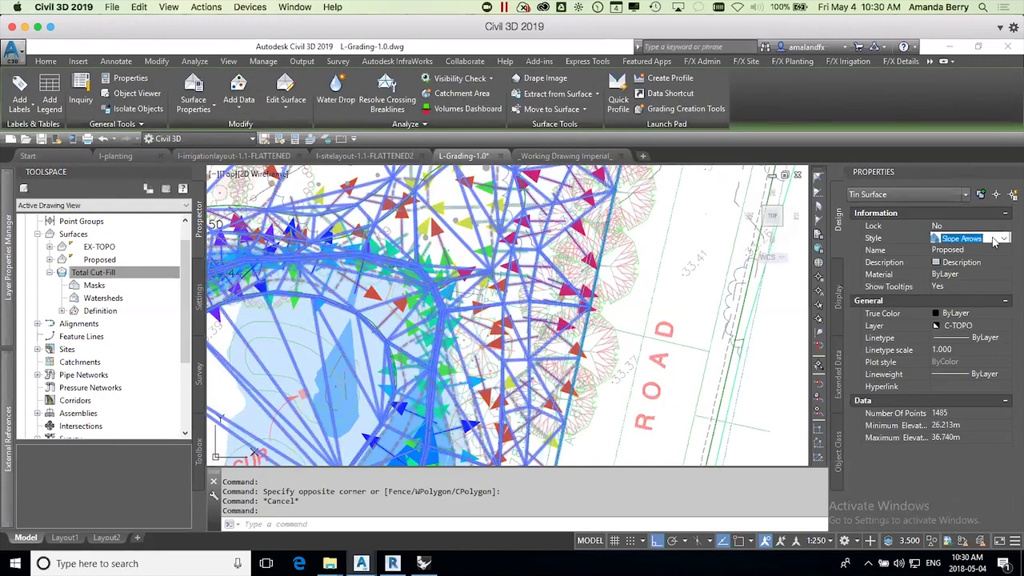
left_click(1004, 240)
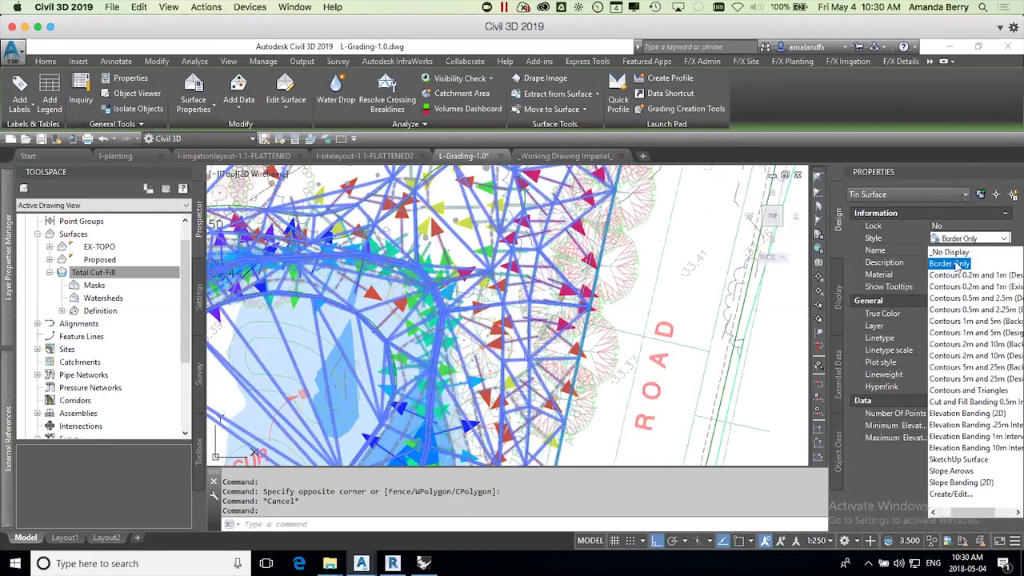
left_click(971, 302)
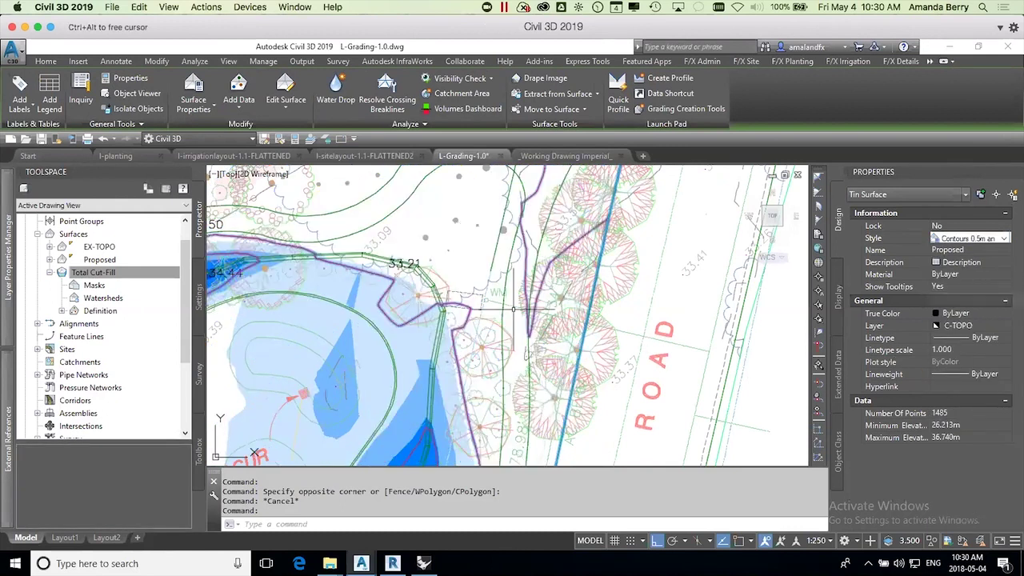
key("Escape")
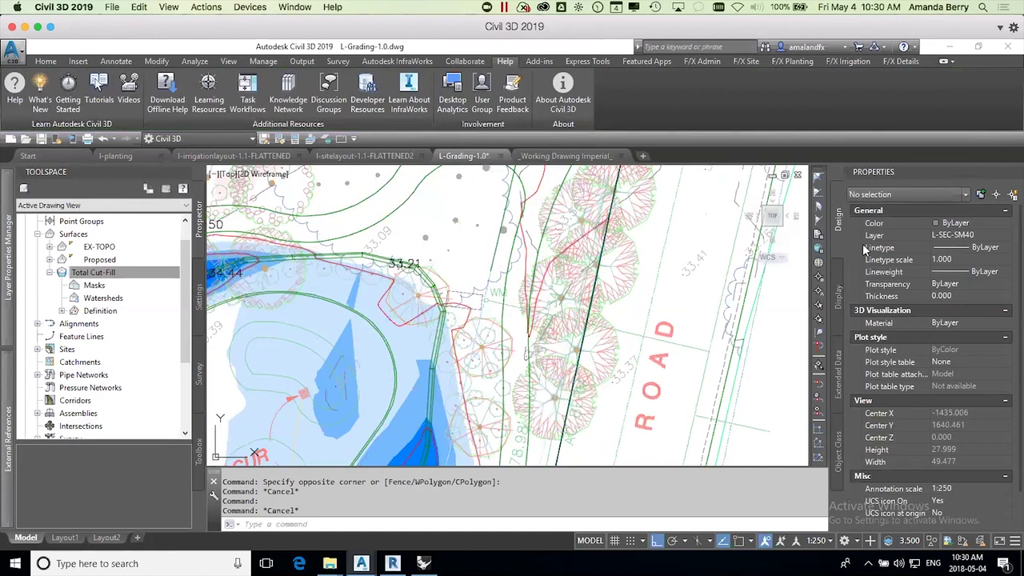
Step: Check the properties of the Total Cut-Fill surface north-east of the mound, then clear the selection
left_click(448, 250)
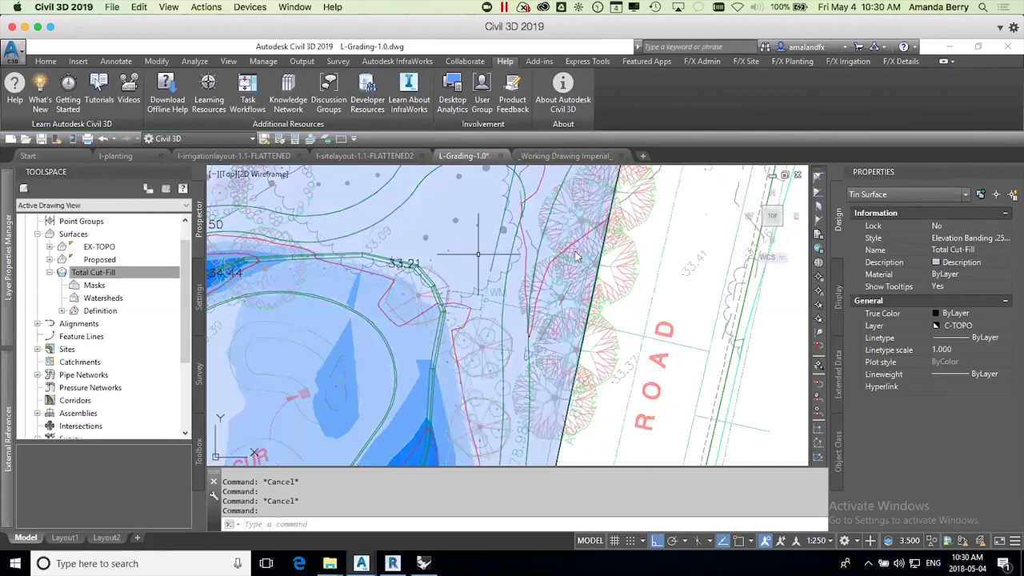
key("Escape")
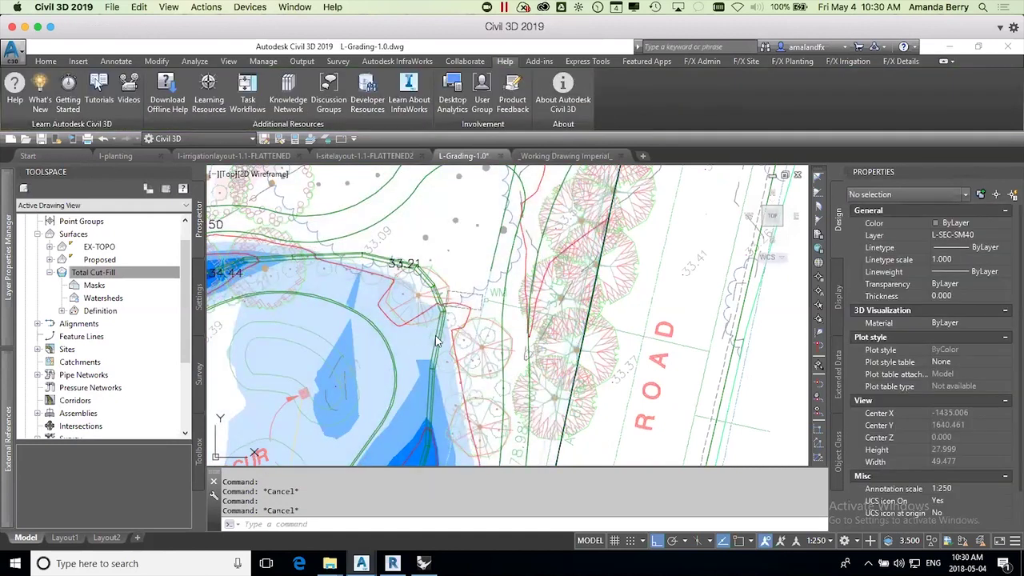
scroll(436, 340, "up", 4)
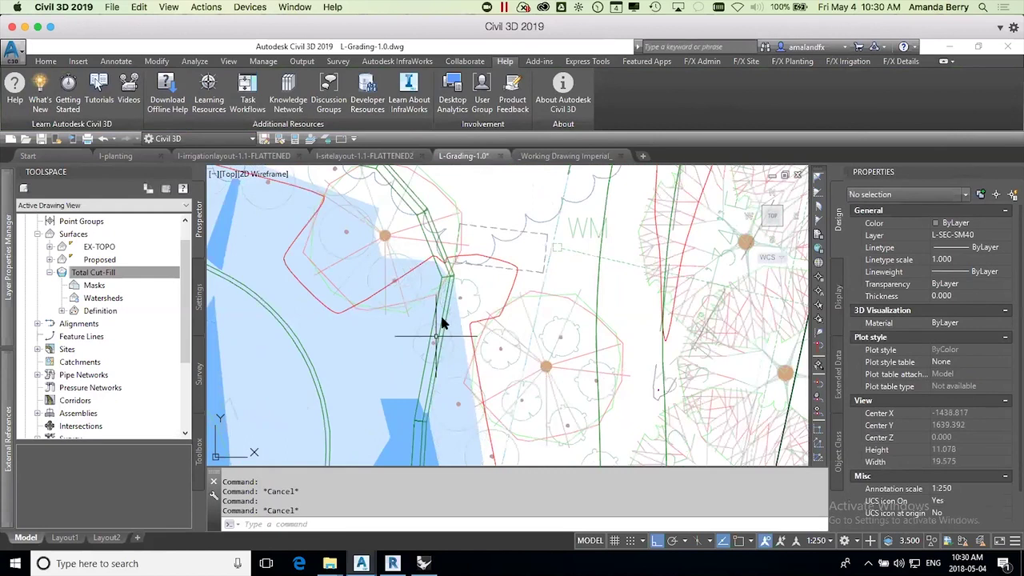
left_click(650, 330)
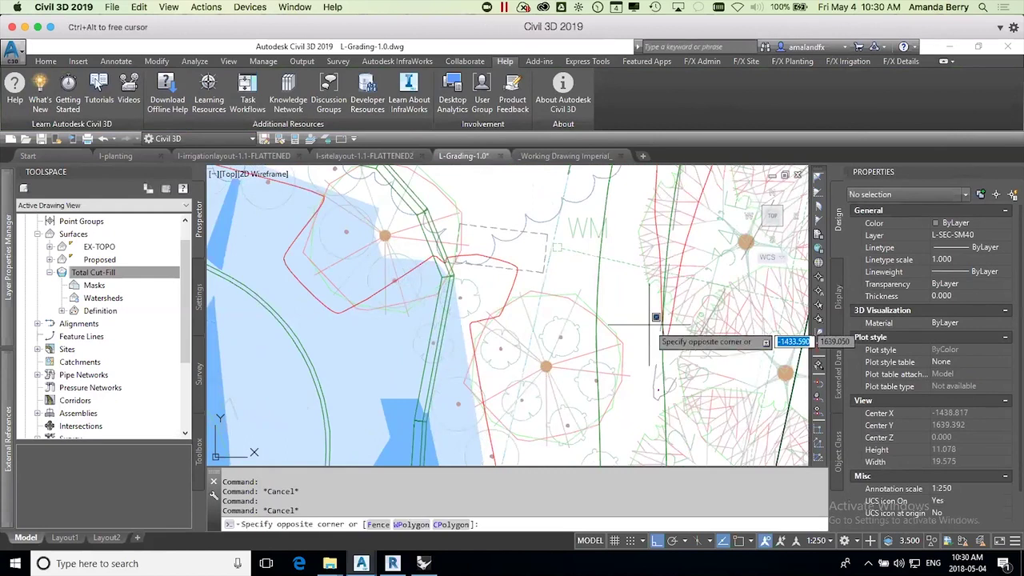
left_click(653, 328)
key("Escape")
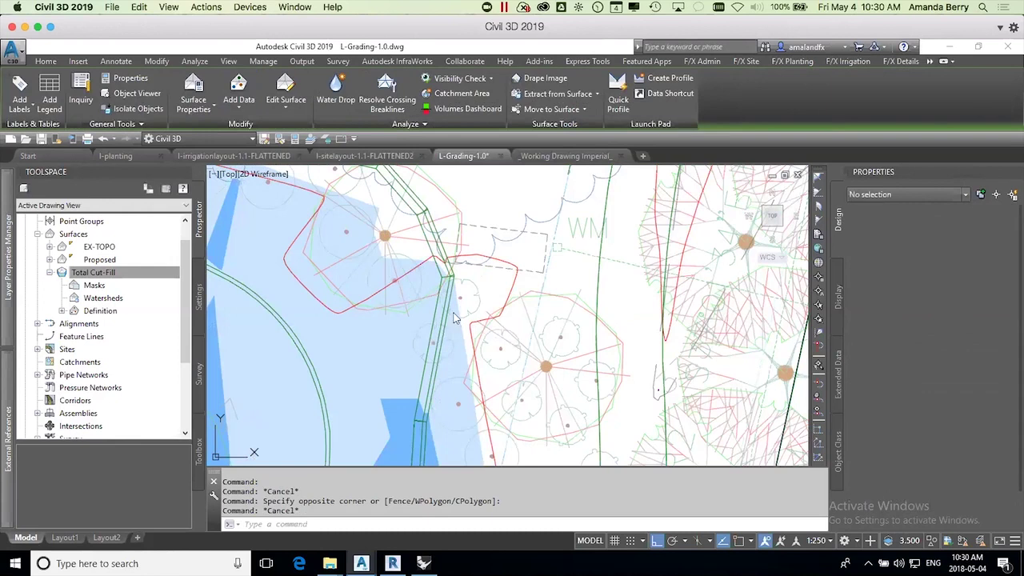
Step: Grade Feature 137 from its north-east bend, elevation 33.412, to the vertex at the mound's north end at 4.25, then close the Volumes Dashboard
left_click(439, 316)
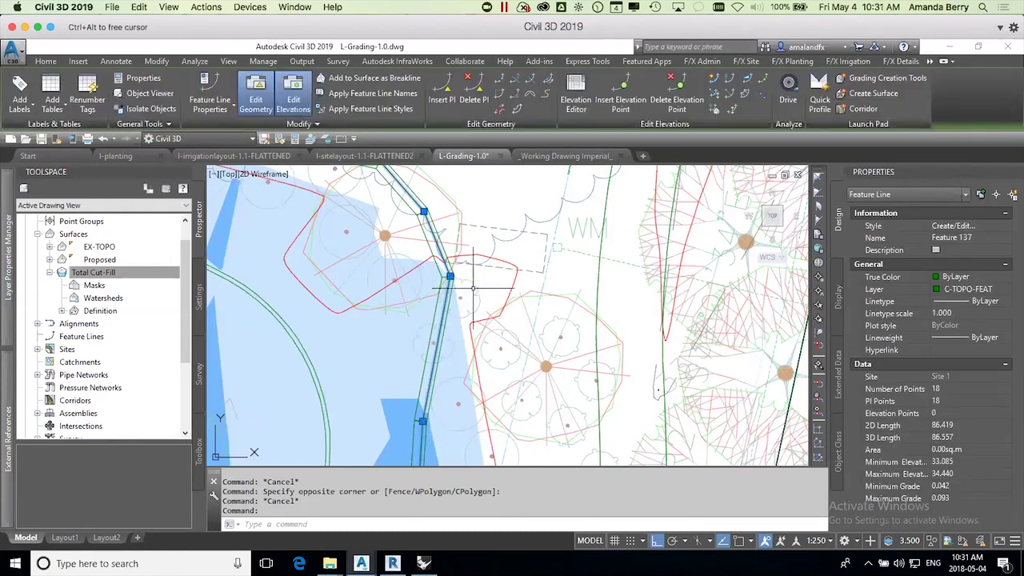
scroll(507, 280, "down", 5)
scroll(469, 415, "up", 2)
scroll(483, 390, "down", 2)
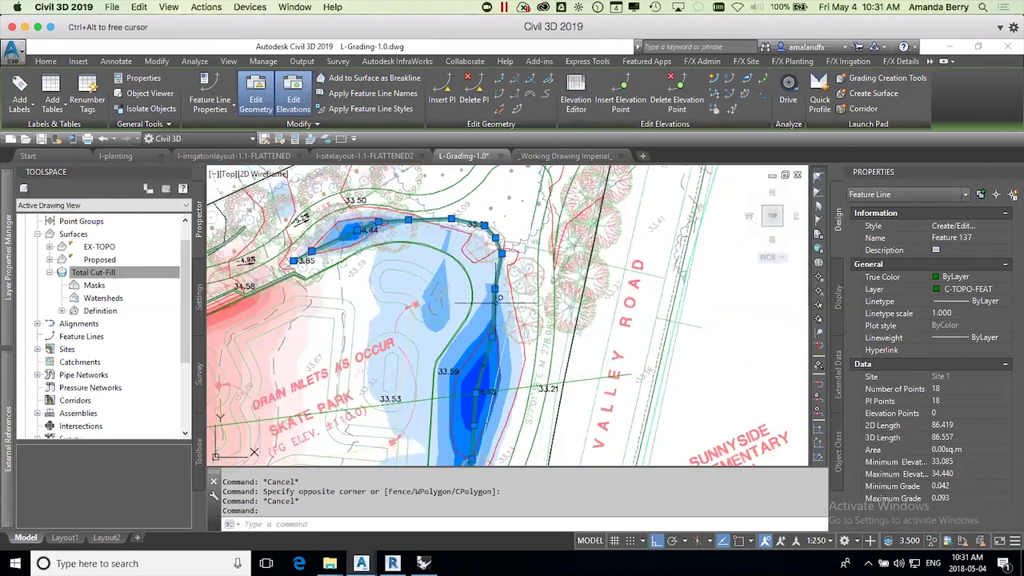
left_click(746, 80)
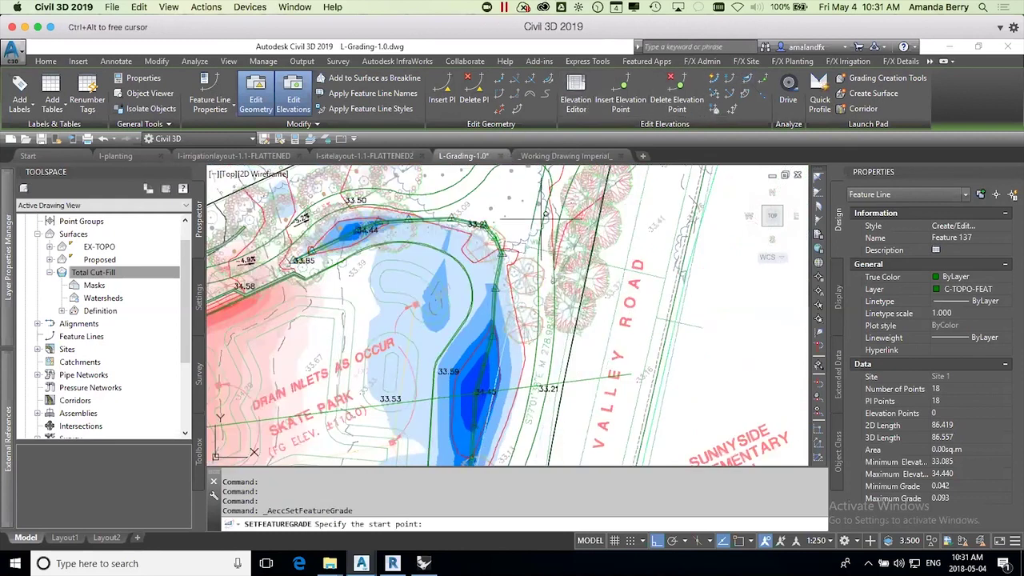
left_click(497, 232)
key("Return")
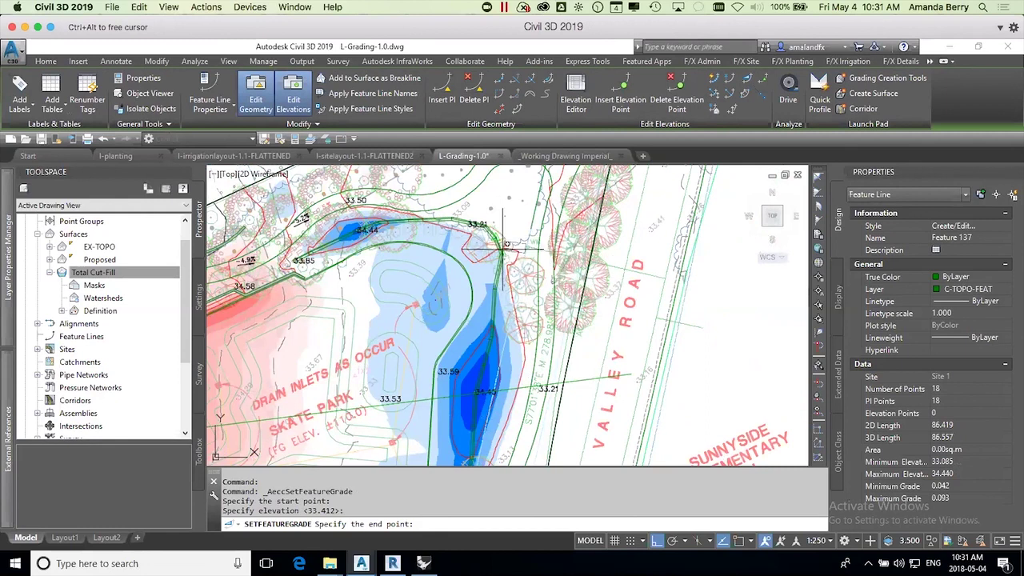
left_click(495, 330)
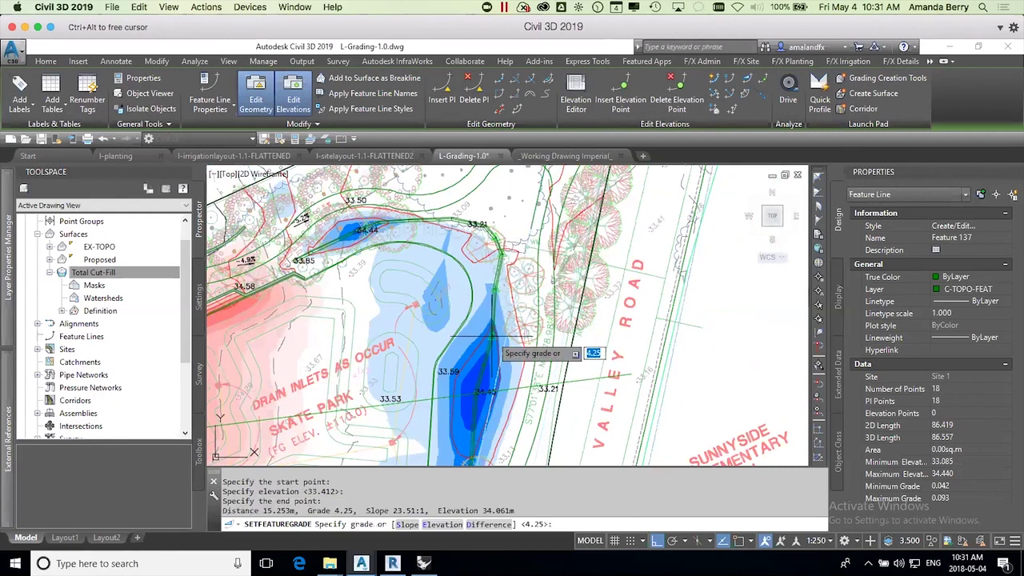
key("Return")
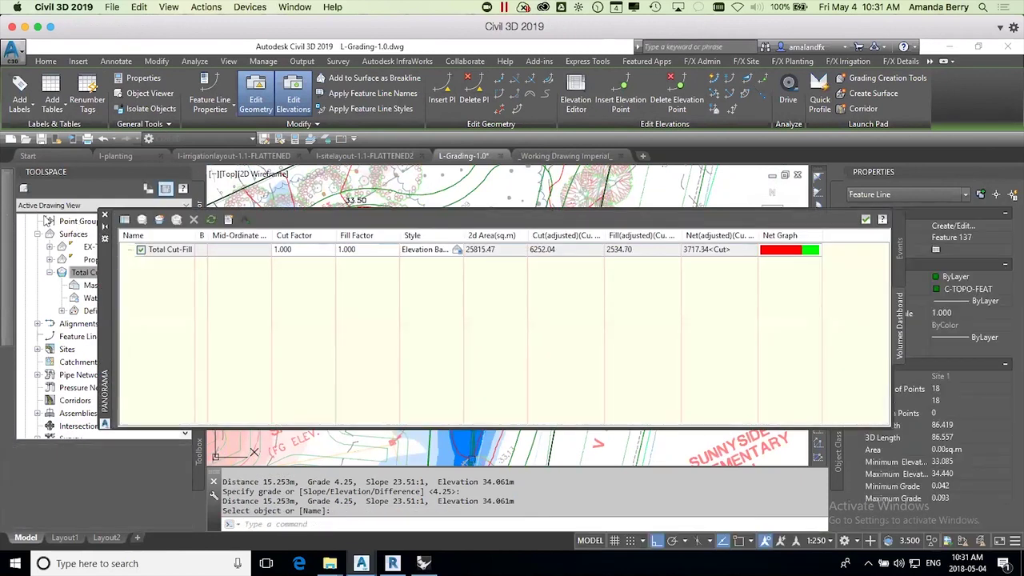
left_click(105, 218)
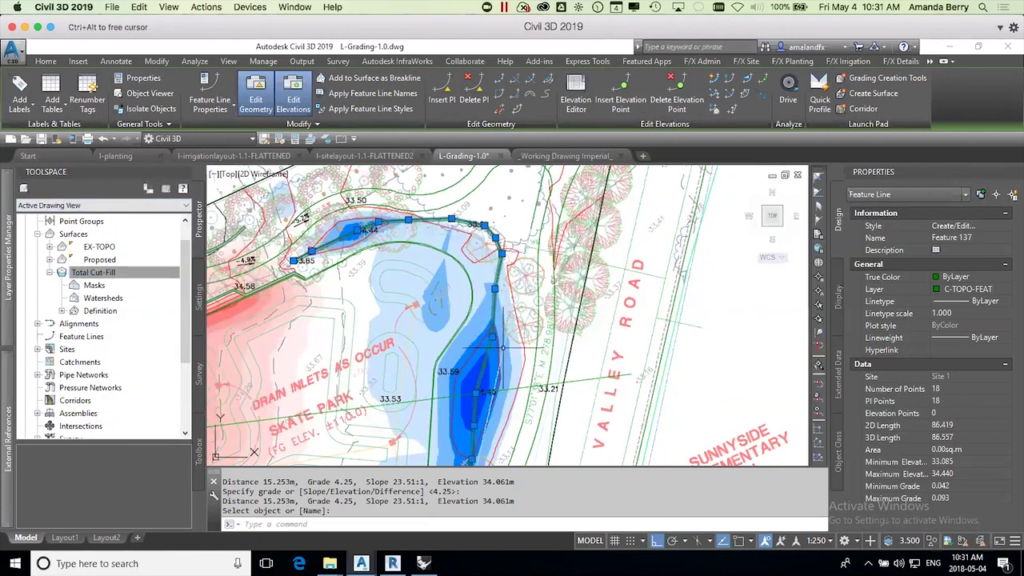
key("Escape")
key("Escape")
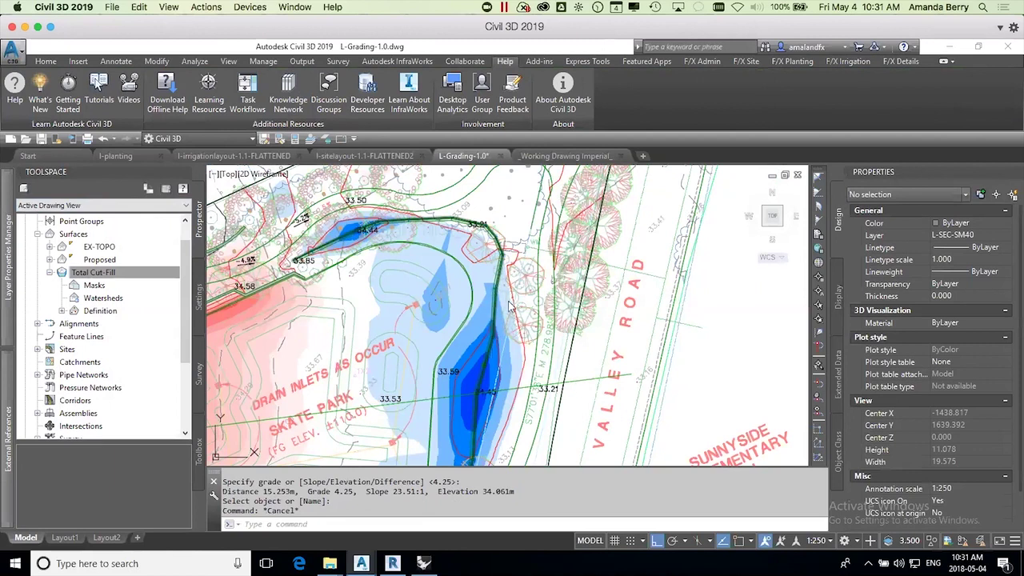
left_click(727, 309)
left_click(724, 319)
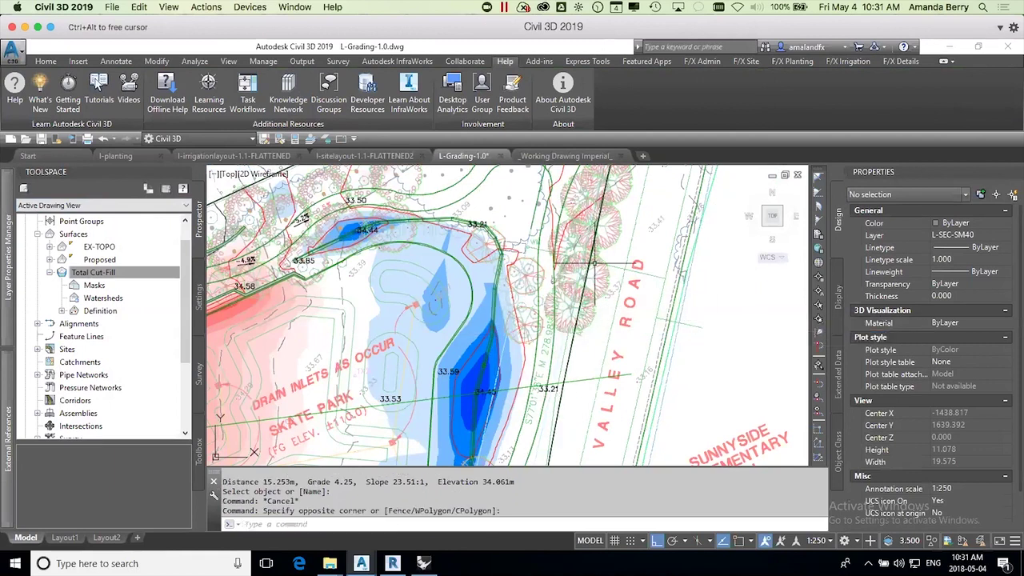
scroll(502, 263, "up", 2)
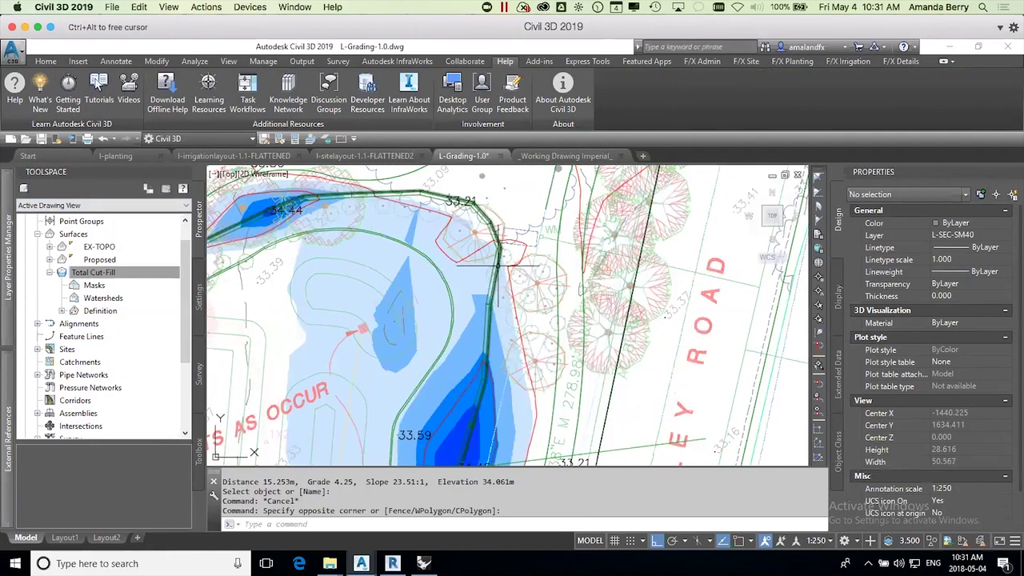
left_click(501, 255)
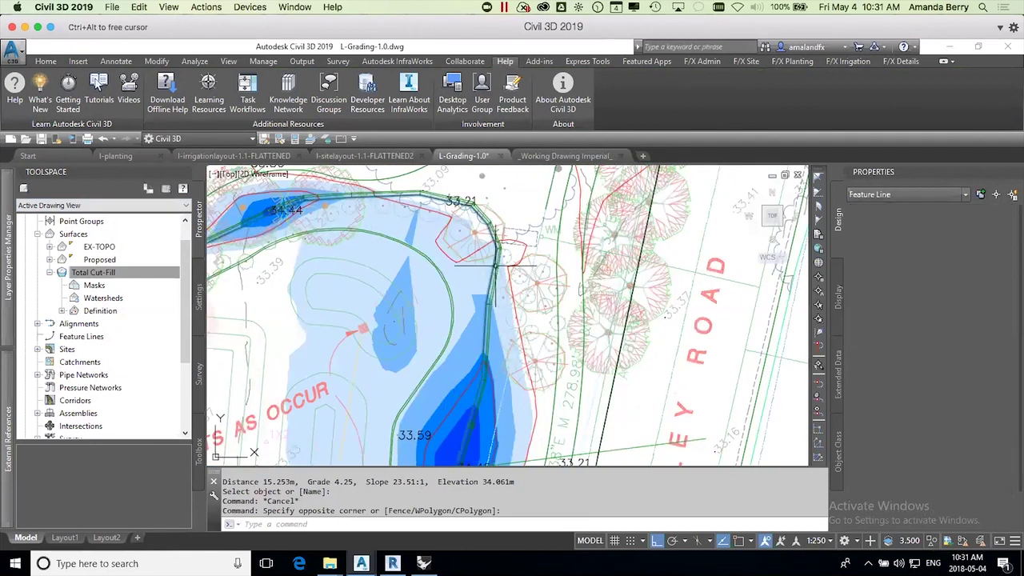
scroll(501, 255, "up", 2)
key("Escape")
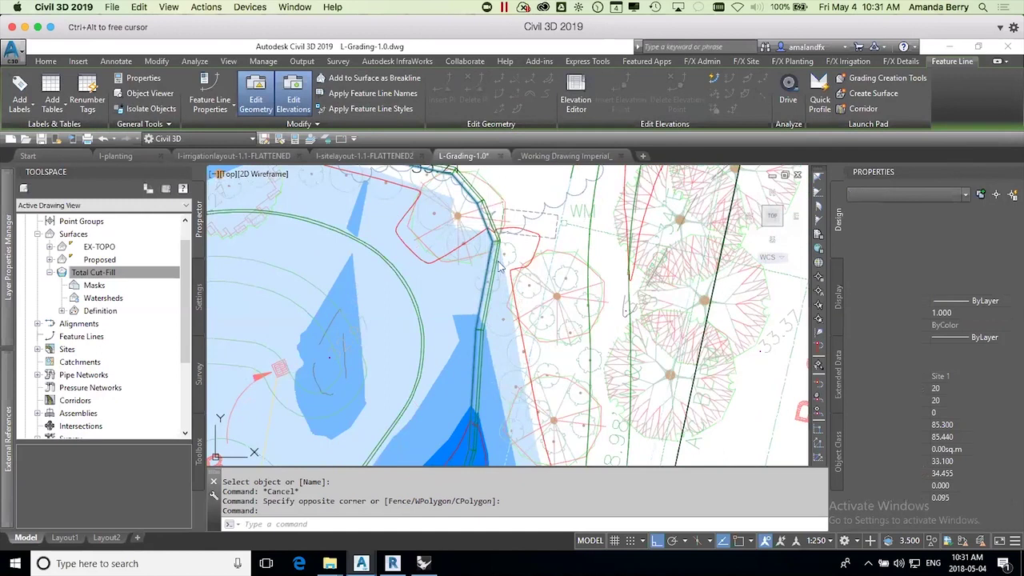
Step: Grade Feature 137 from its north-east bend at elevation 33.522 to elevation 35 at the mound vertex by the skatepark alignment, then close the Volumes Dashboard
left_click(495, 253)
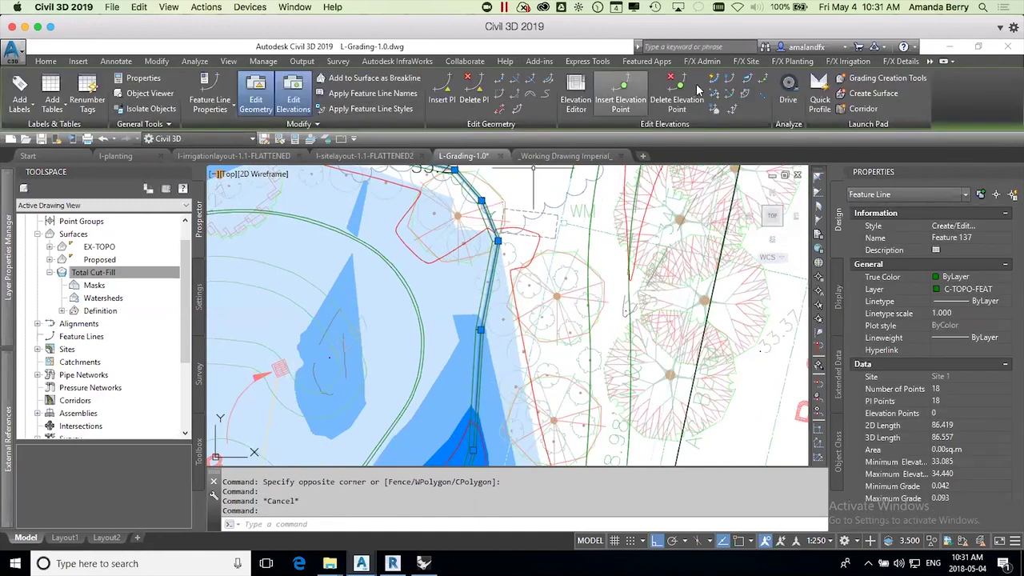
left_click(756, 81)
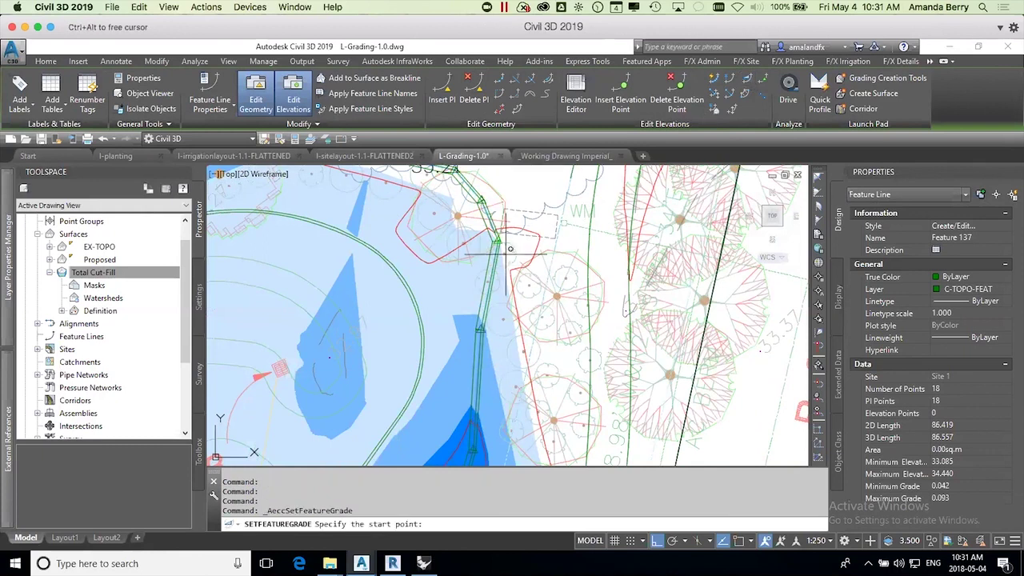
left_click(500, 246)
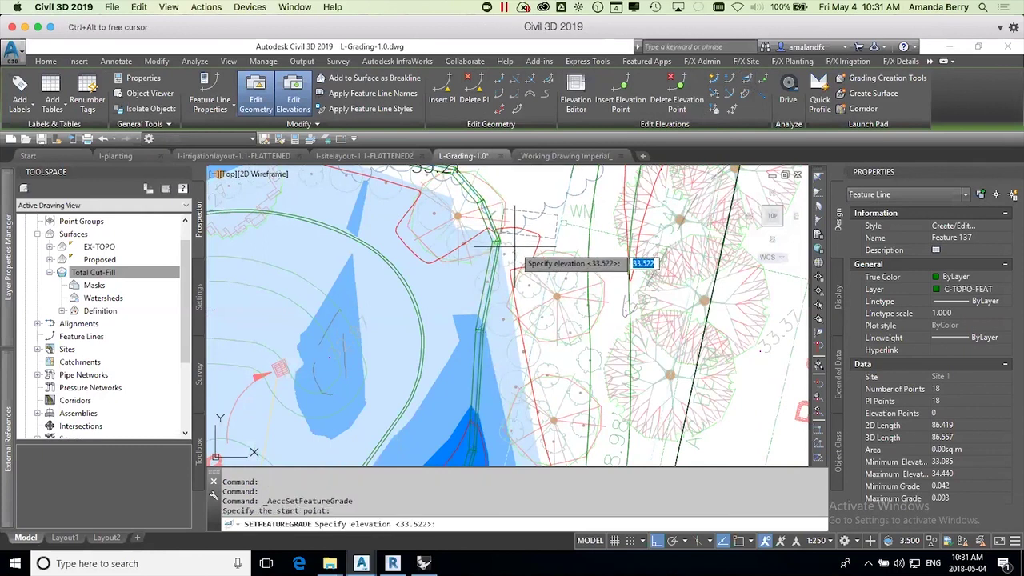
key("Return")
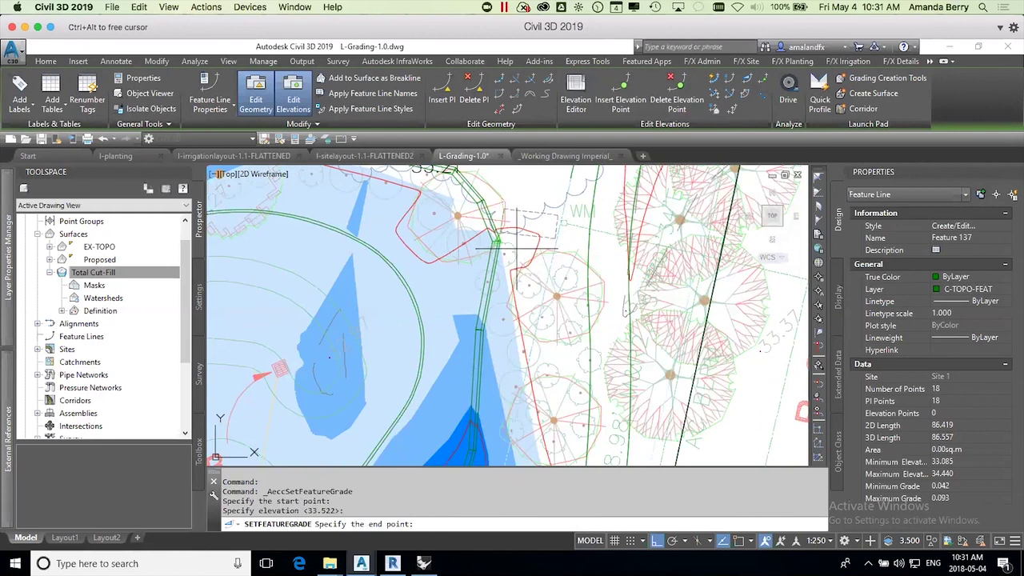
scroll(516, 248, "down", 4)
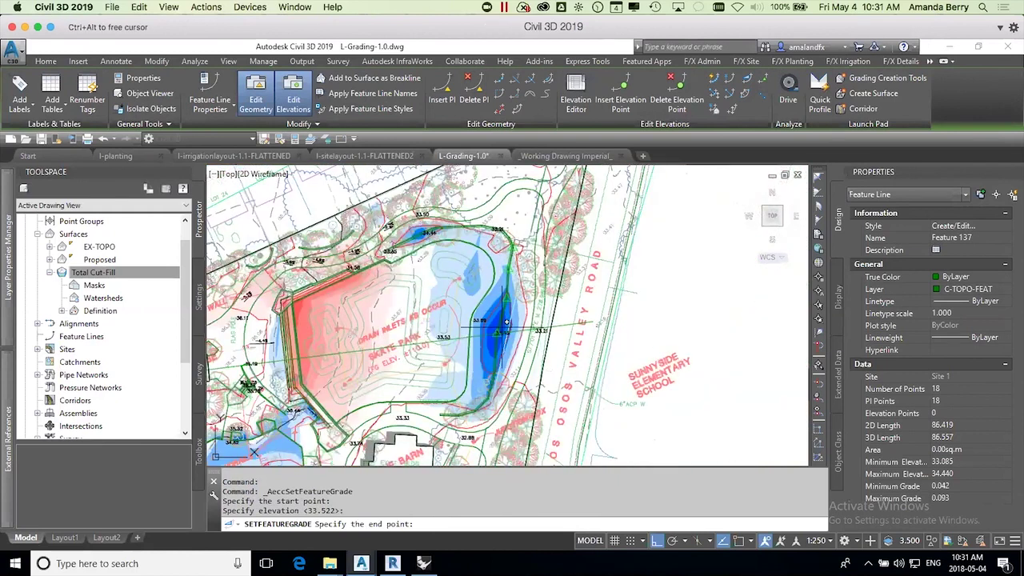
left_click(499, 330)
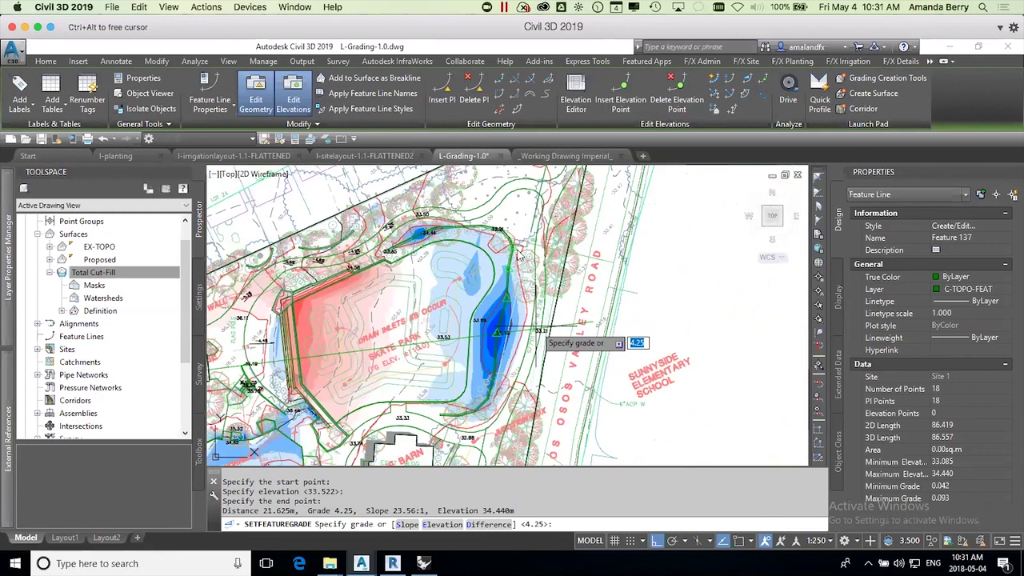
type("e")
key("Return")
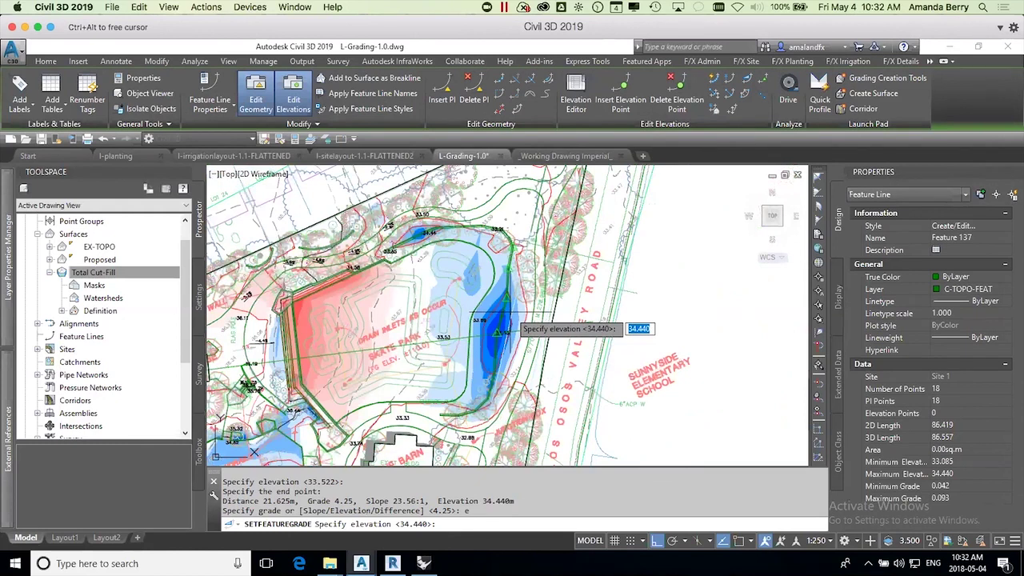
type("35")
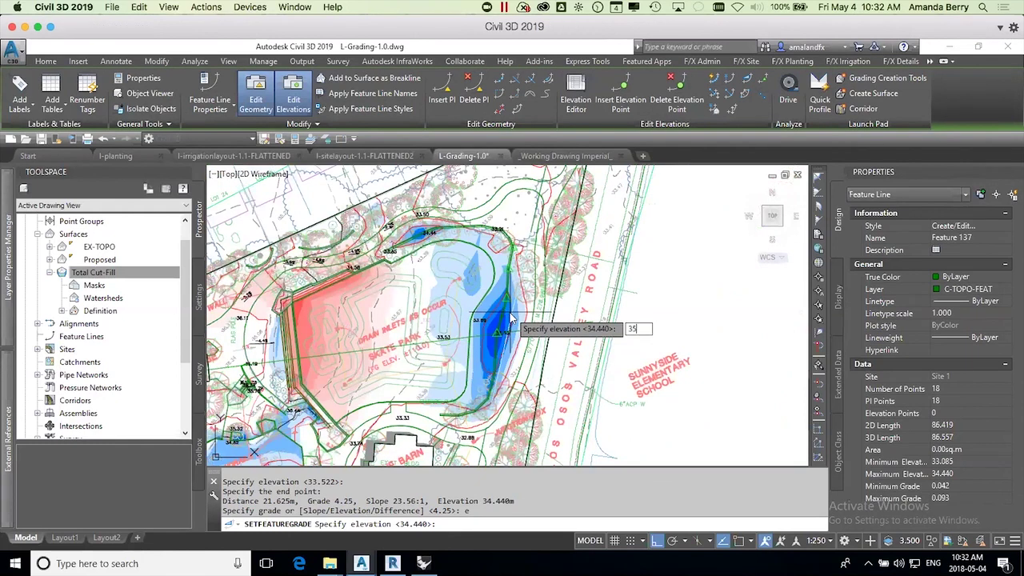
key("Return")
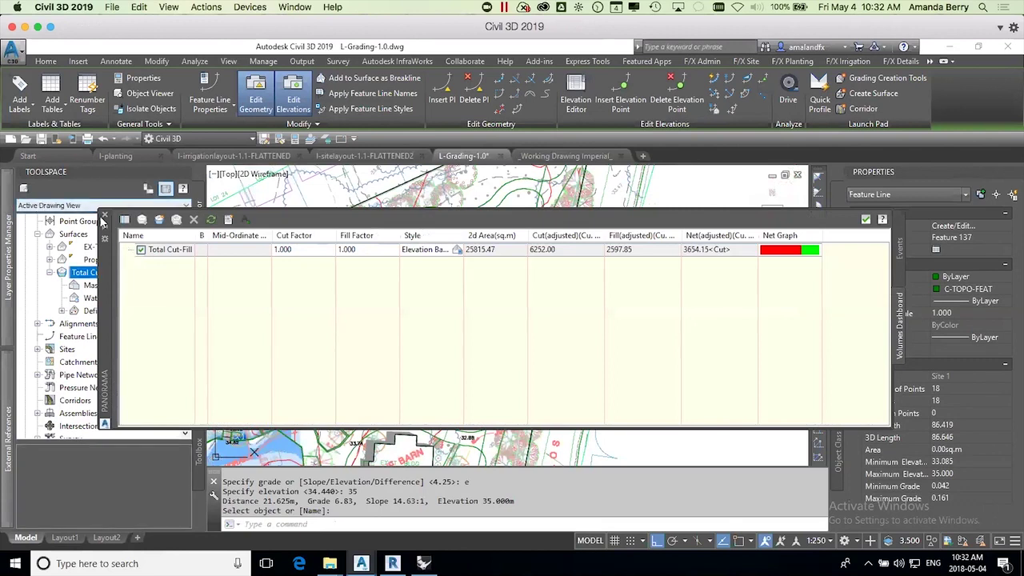
left_click(105, 215)
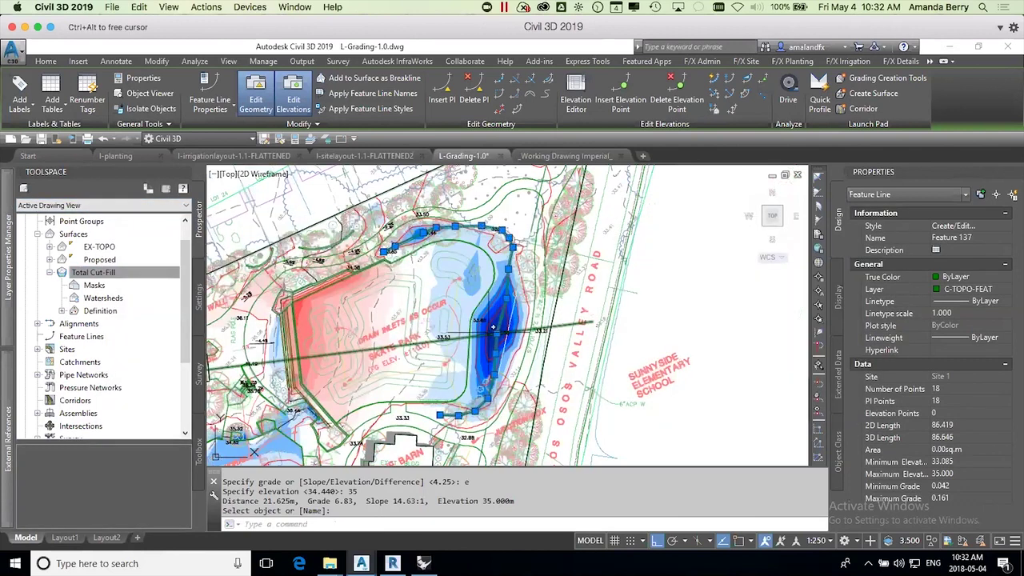
key("Escape")
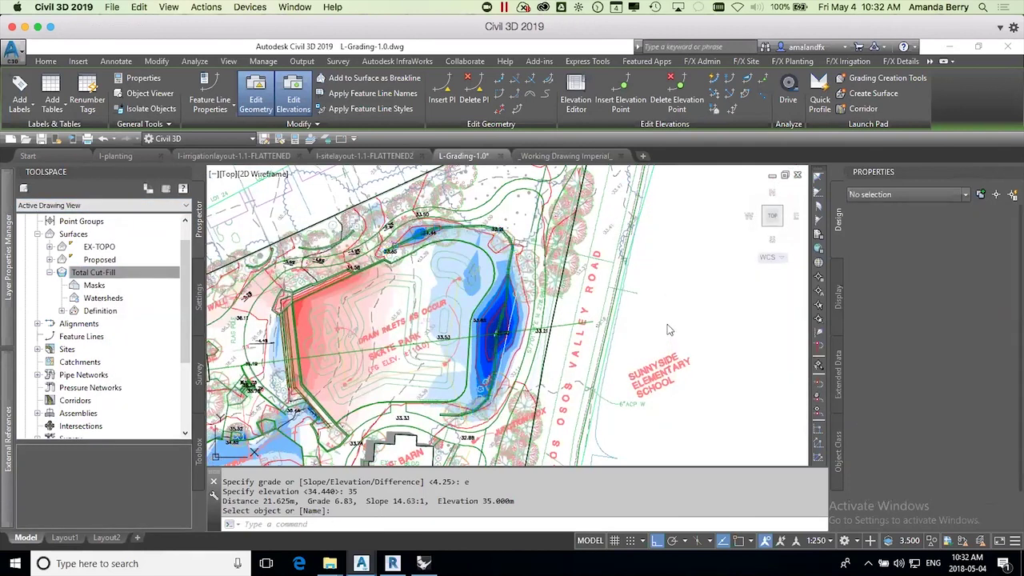
left_click(670, 334)
Step: Examine the regraded mound beneath the large tree in the Skatepark profile view east of the site plan
scroll(672, 323, "down", 8)
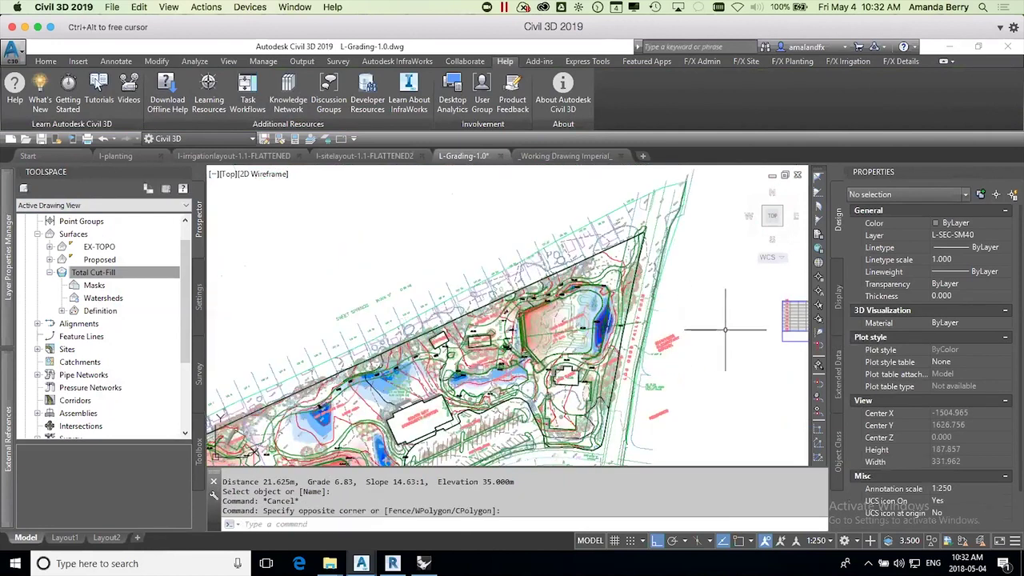
scroll(738, 332, "down", 4)
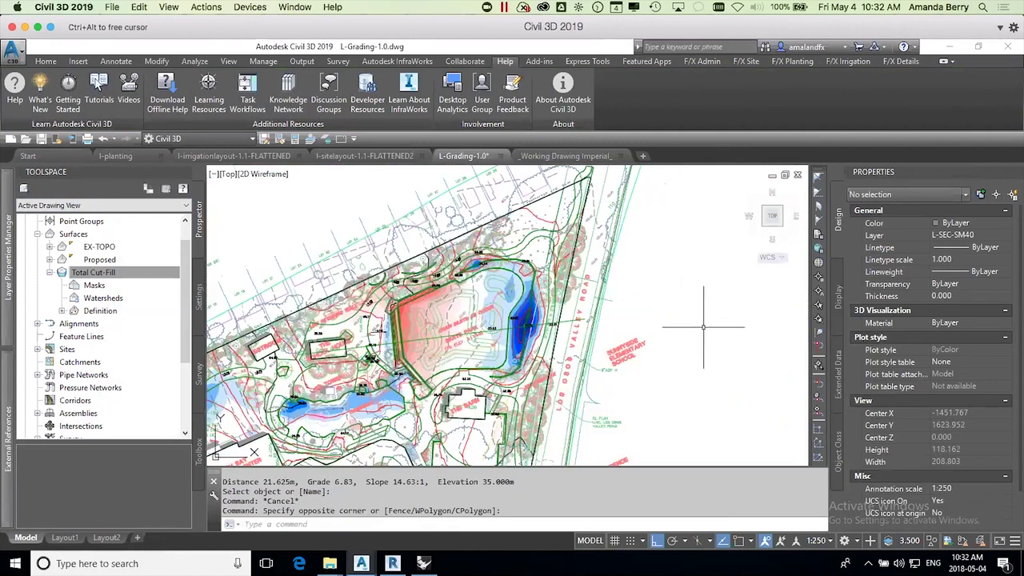
middle_click_drag(768, 353, 653, 347)
scroll(677, 328, "up", 8)
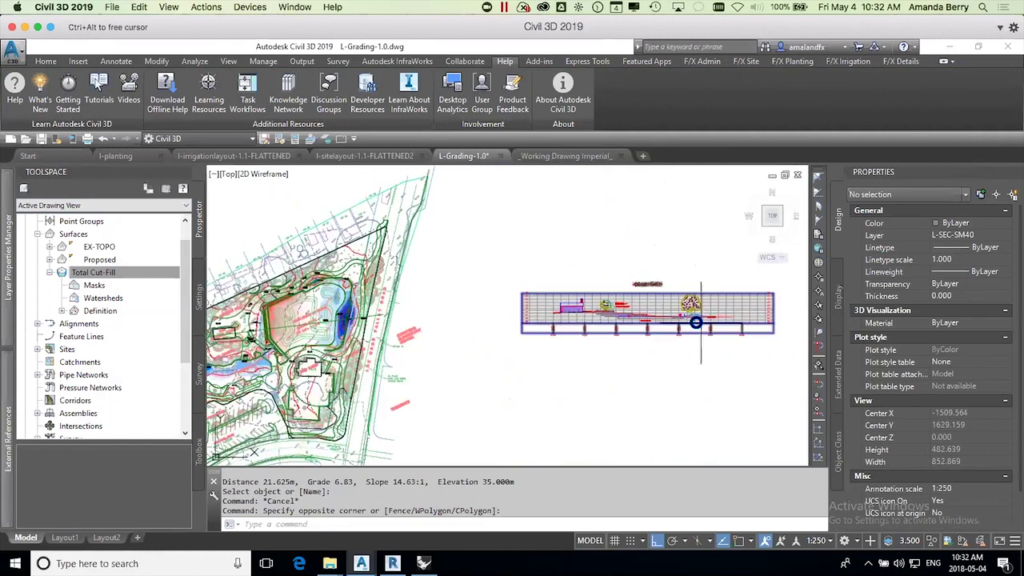
scroll(664, 324, "up", 6)
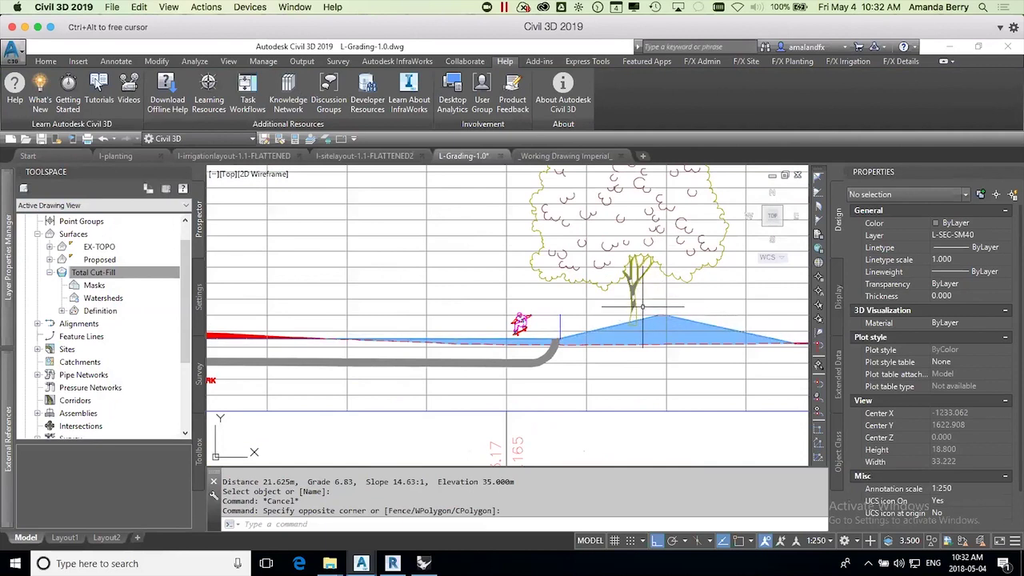
scroll(656, 328, "down", 2)
scroll(597, 303, "down", 8)
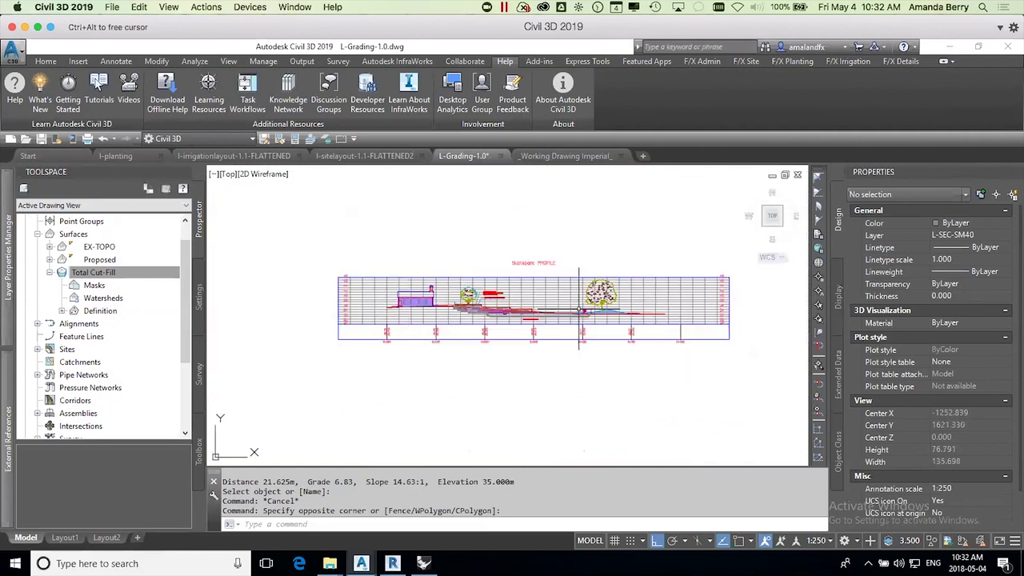
Step: Check the Skatepark profile view's properties, clear the selection, and inspect the base of the large tree against the mound
left_click(651, 303)
right_click(651, 303)
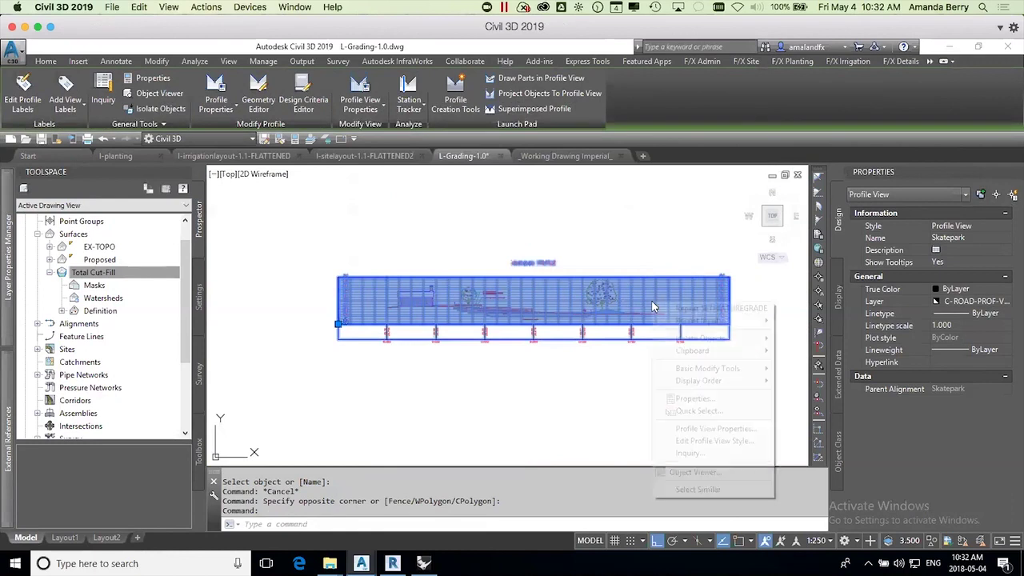
left_click(610, 398)
left_click(611, 401)
left_click(627, 387)
key("Escape")
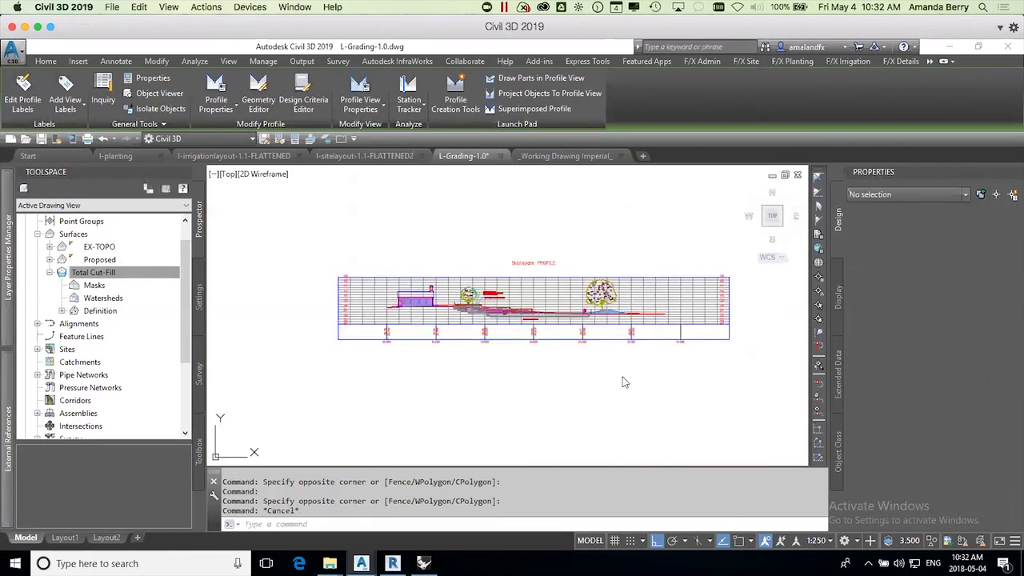
scroll(622, 378, "up", 5)
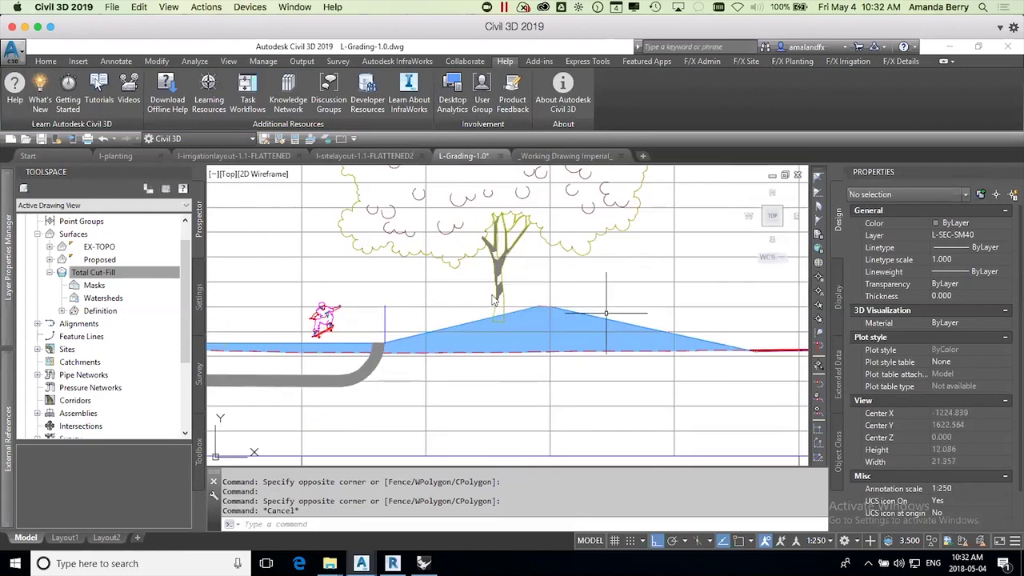
Step: Move the tree block in the section to the right, closer to the mound's crest, with Ortho turned off
left_click(489, 298)
left_click(500, 321)
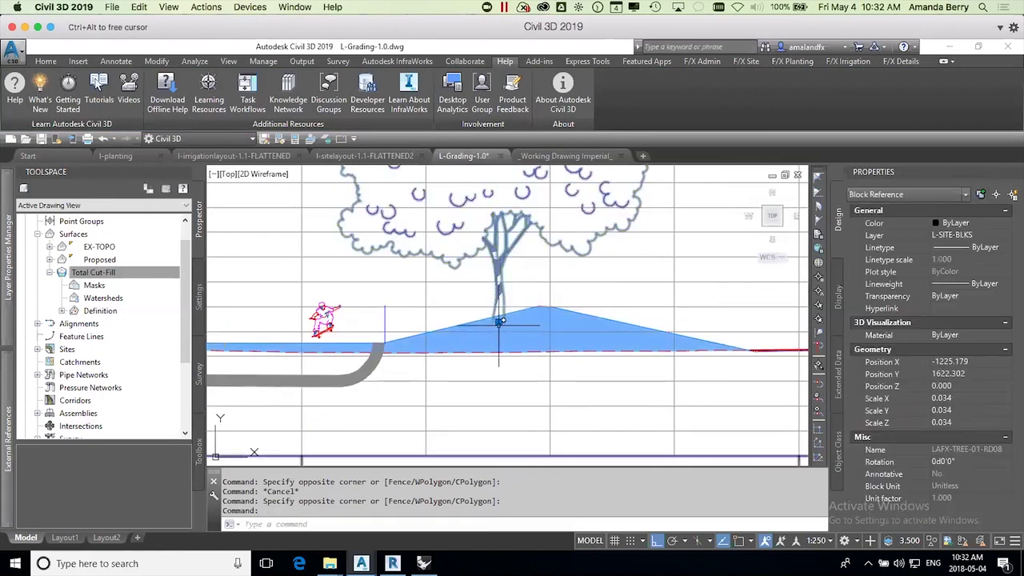
left_click(499, 321)
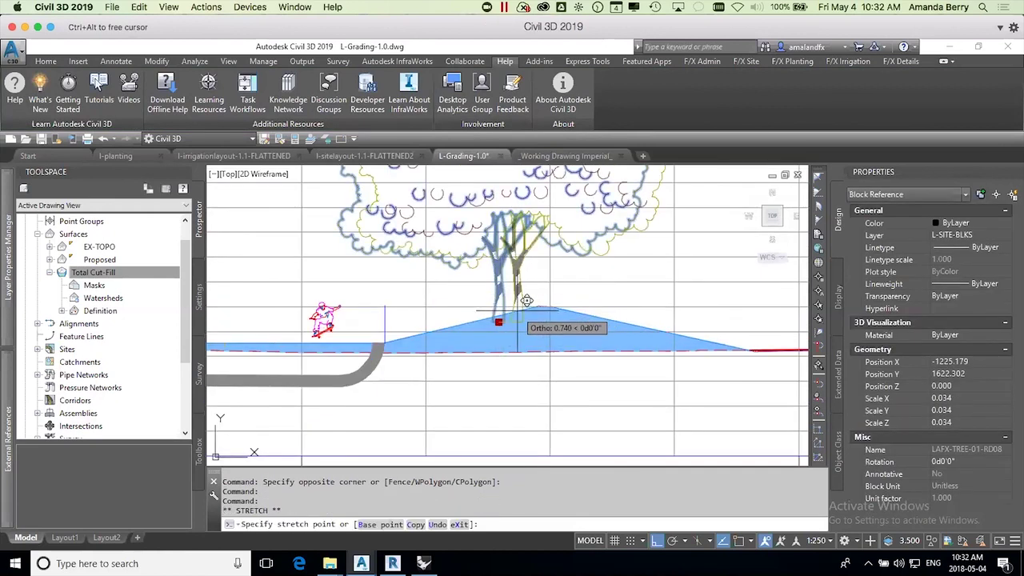
key("F8")
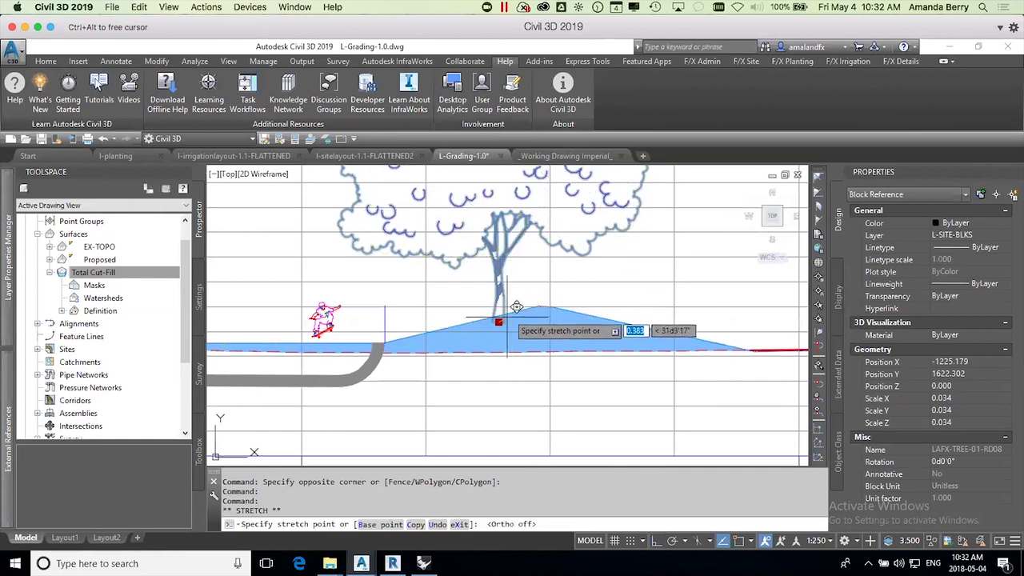
left_click(529, 320)
key("Escape")
scroll(532, 325, "down", 5)
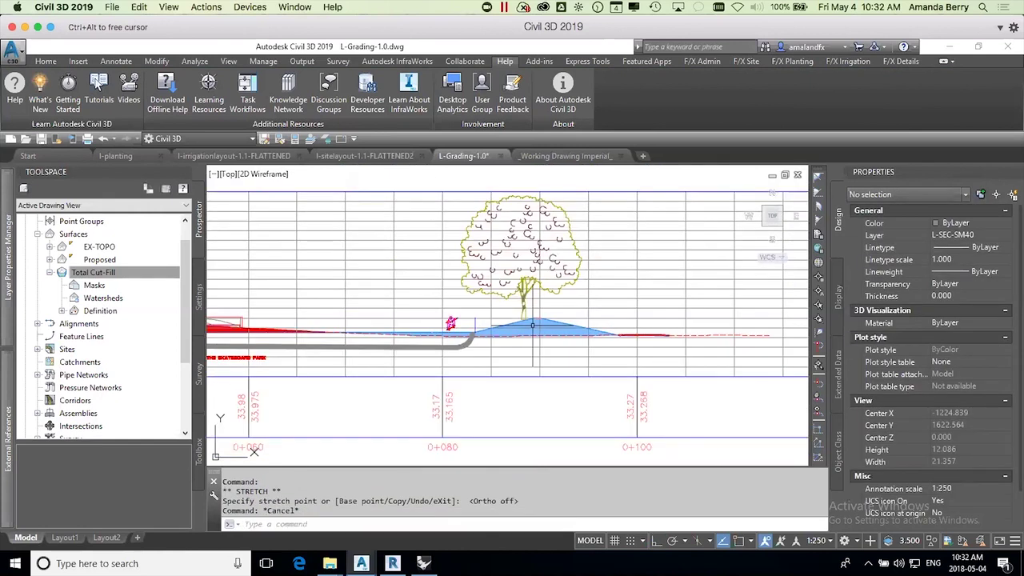
Step: Open the Land F/X project from the end of the project list and generate a plant schedule in the drawing with xrefs included
scroll(417, 332, "down", 2)
scroll(418, 324, "down", 2)
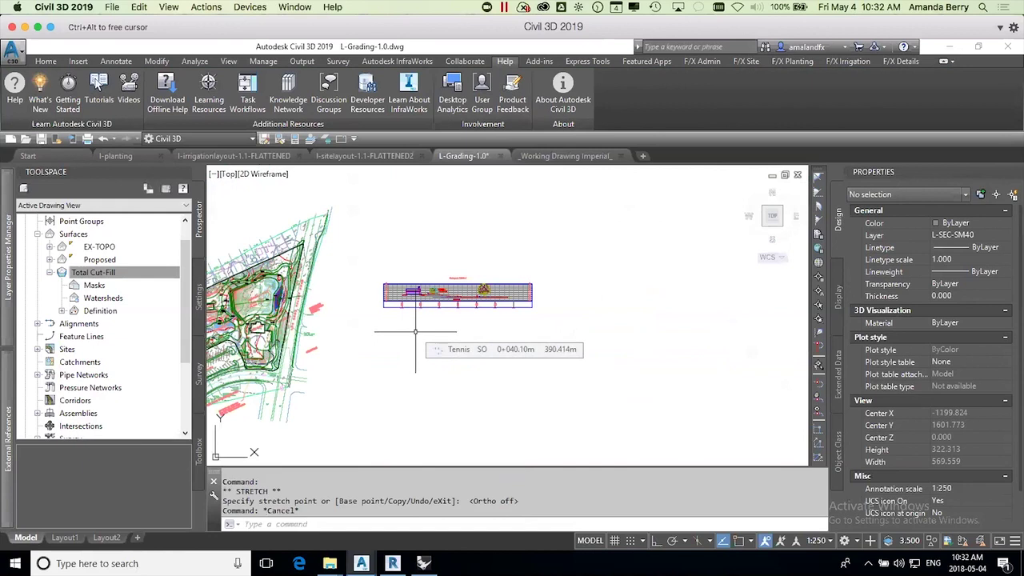
scroll(416, 331, "down", 2)
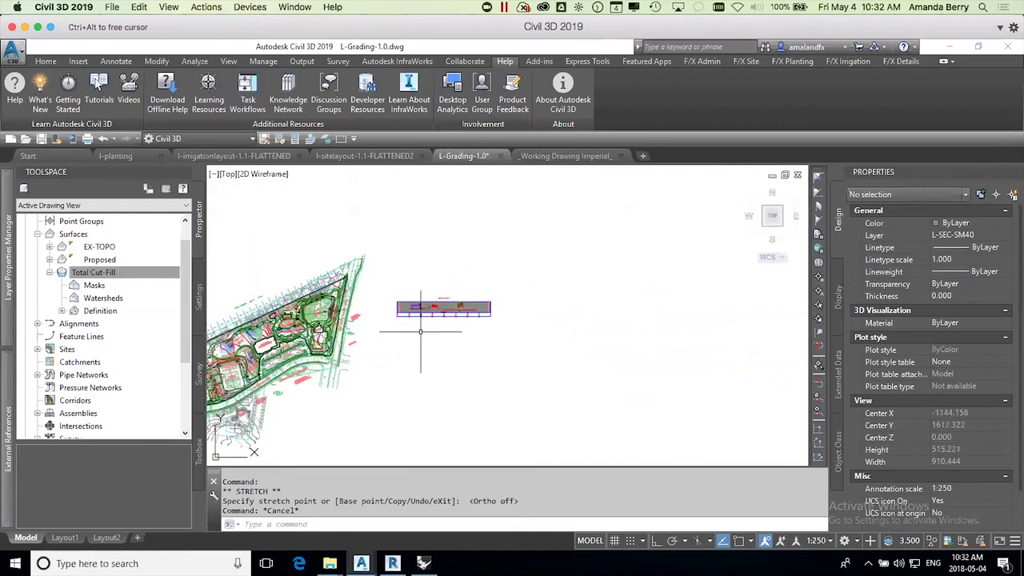
scroll(242, 340, "up", 2)
scroll(243, 341, "up", 5)
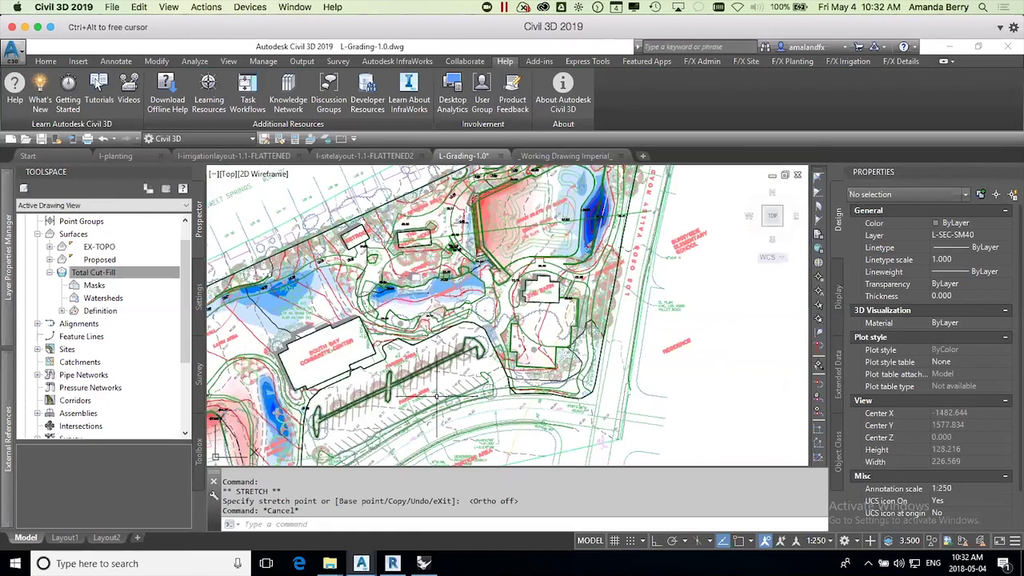
scroll(636, 332, "down", 2)
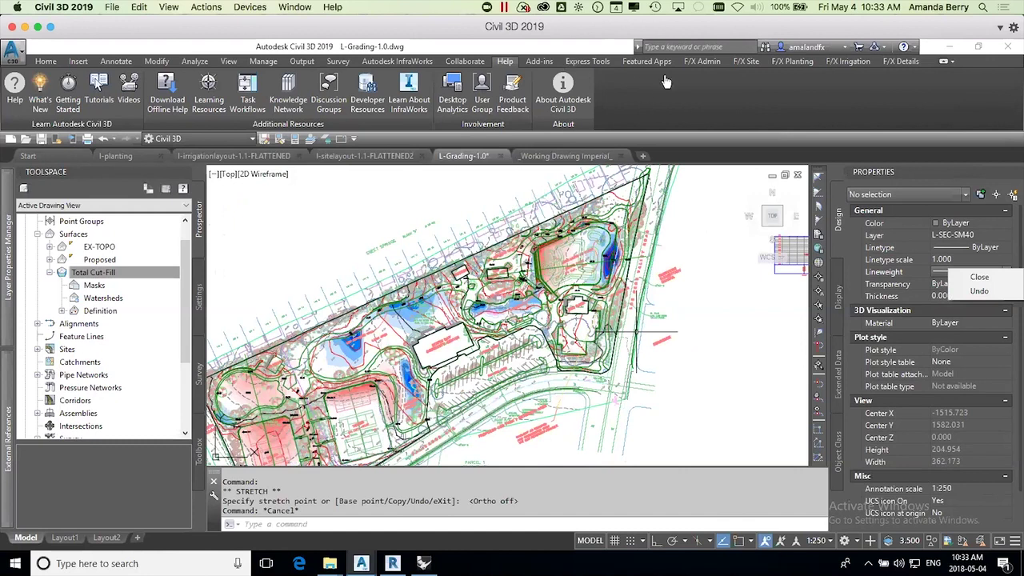
left_click(792, 64)
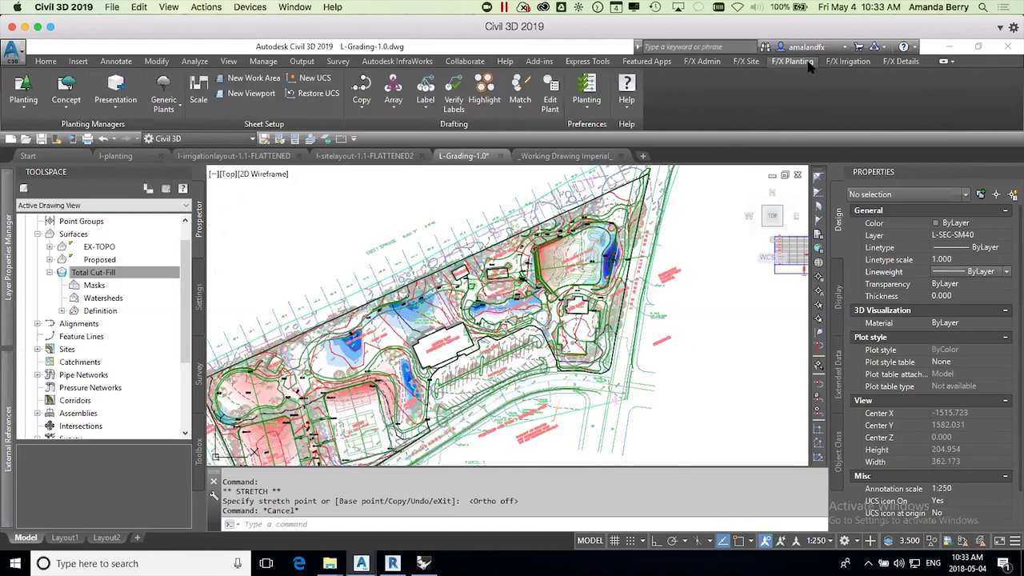
left_click(29, 107)
left_click(36, 132)
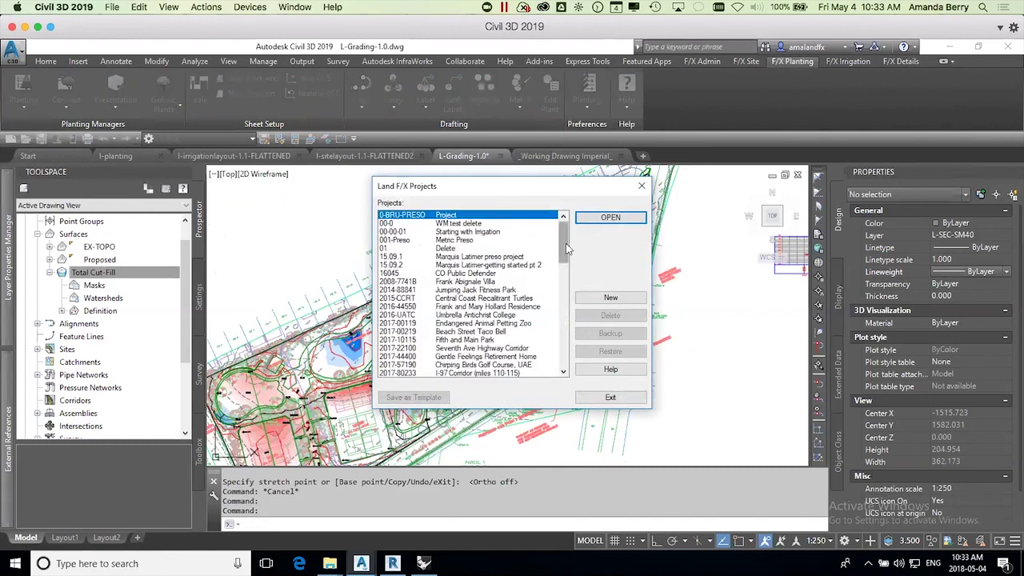
left_click_drag(565, 244, 553, 374)
left_click(408, 274)
left_click(610, 217)
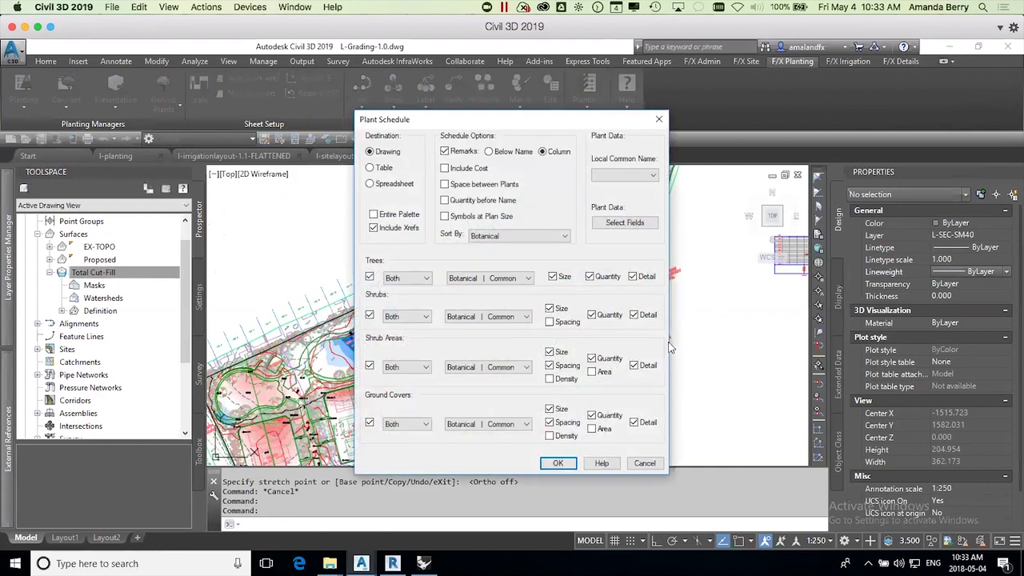
left_click(558, 461)
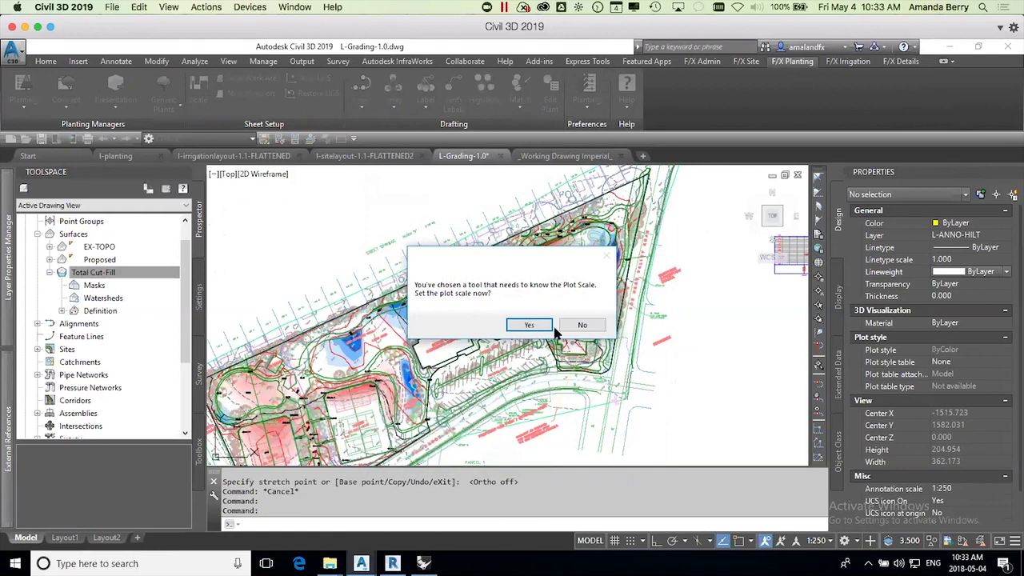
Step: Set a metric plot scale for the drawing and place the plant schedule in the empty space east of the site, below the section
left_click(530, 325)
left_click(540, 272)
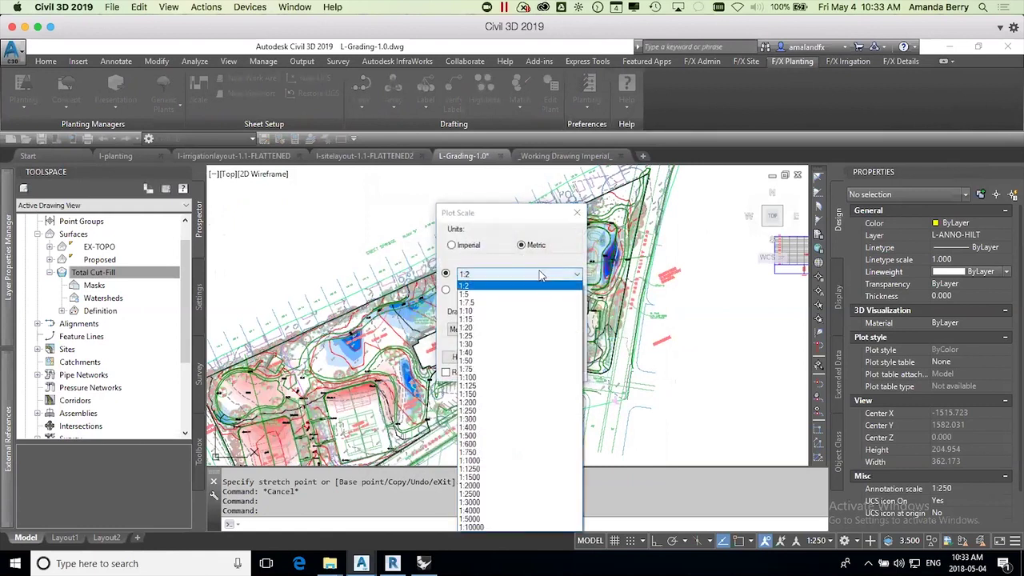
left_click(504, 402)
left_click(506, 358)
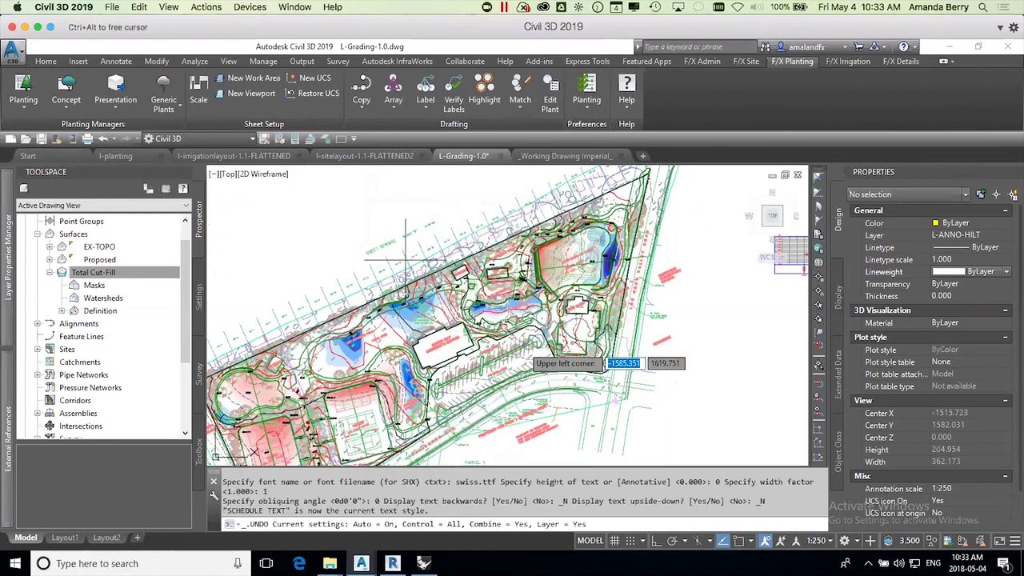
left_click(718, 344)
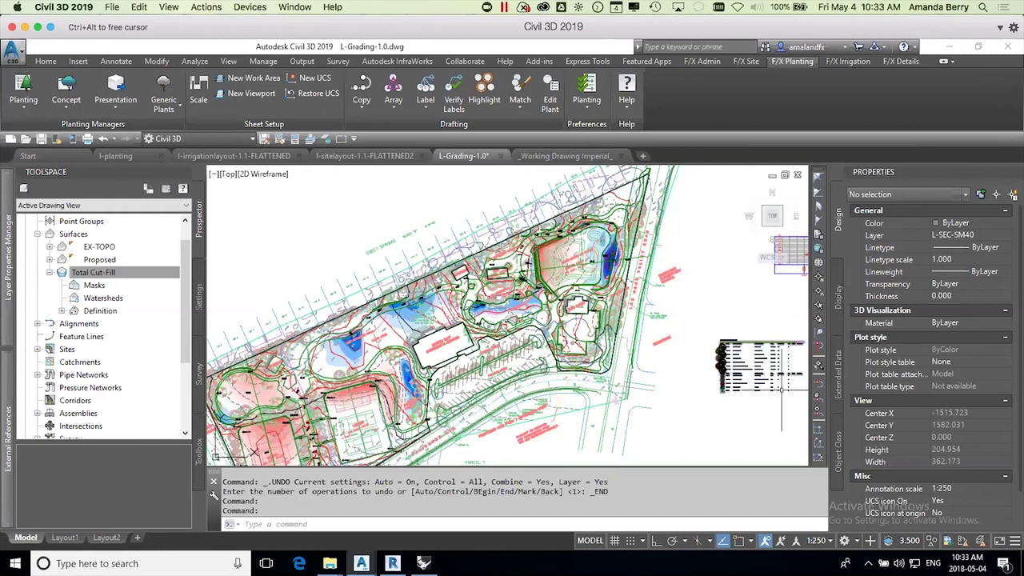
scroll(782, 388, "up", 2)
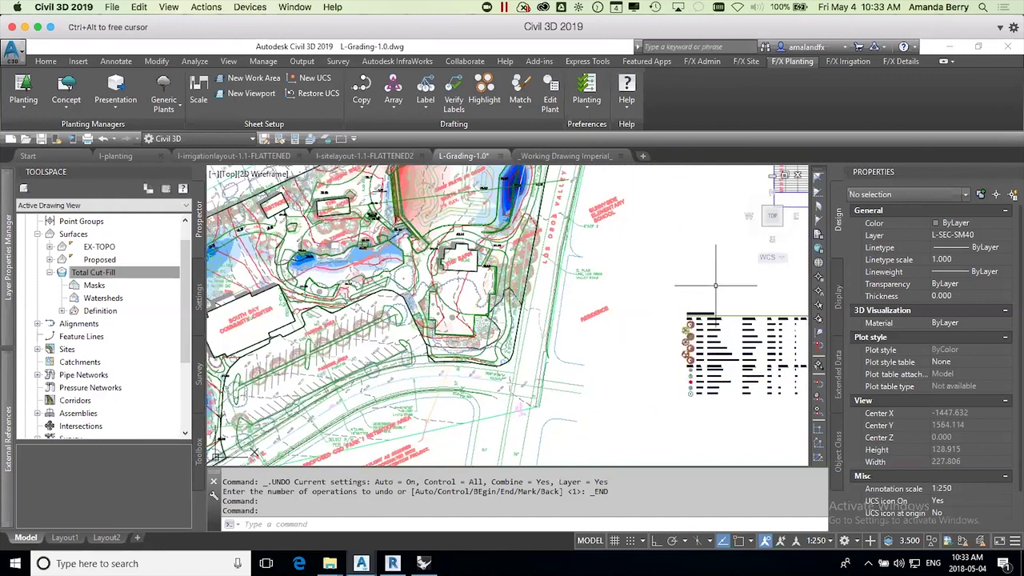
scroll(704, 336, "up", 2)
mouse_move(771, 371)
middle_mouse_down()
mouse_move(716, 364)
mouse_move(776, 356)
middle_mouse_up()
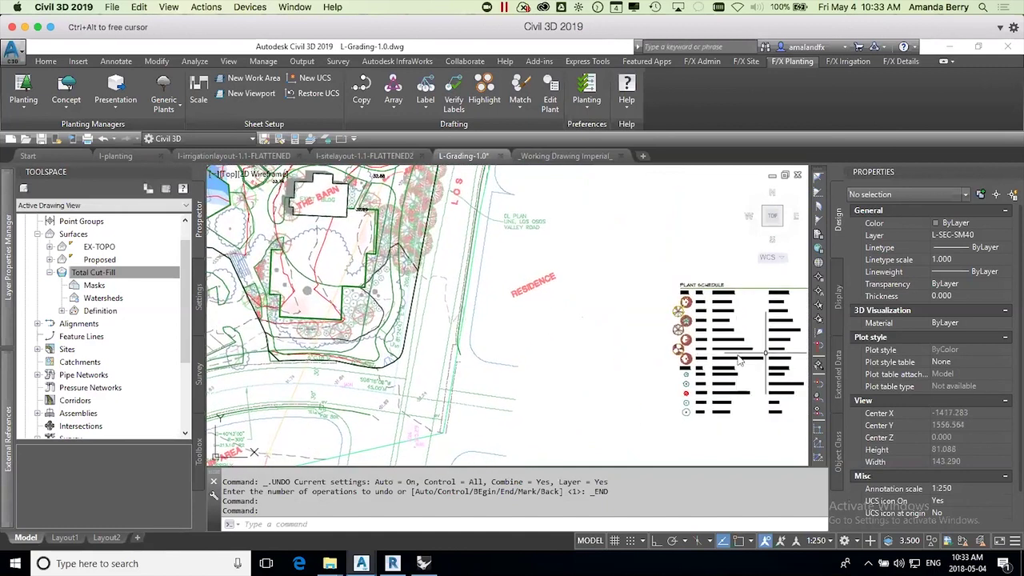
scroll(513, 350, "down", 4)
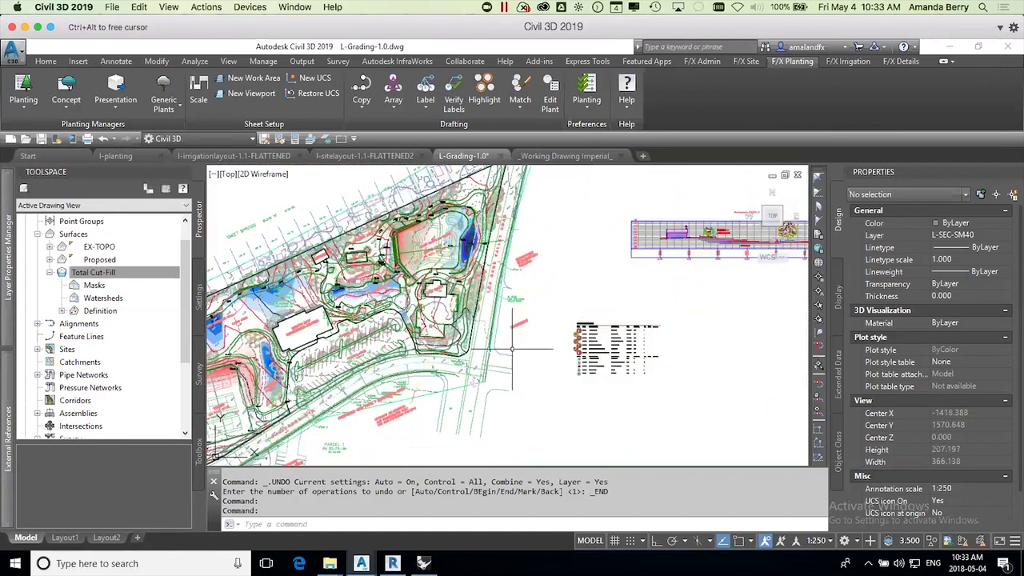
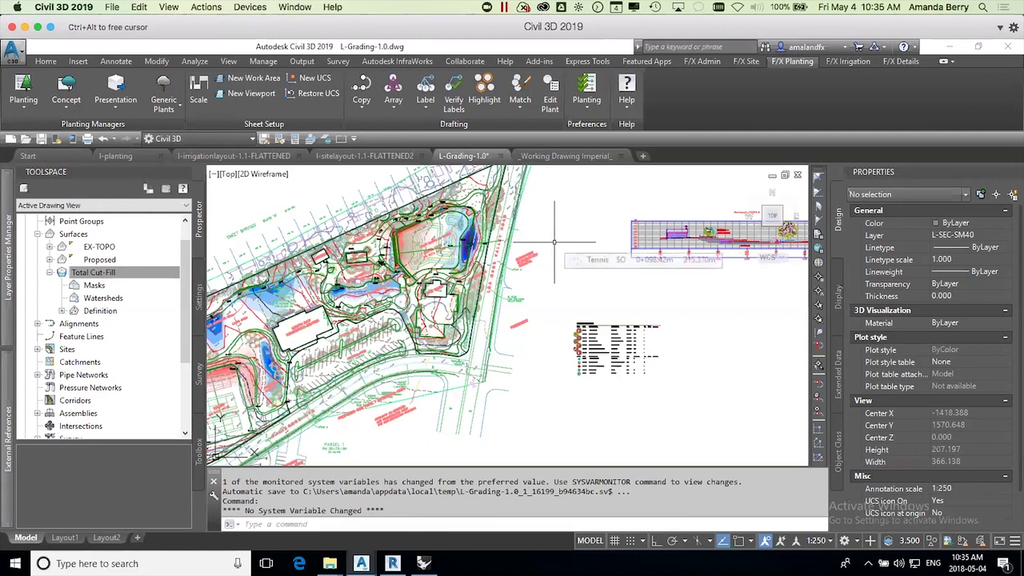
Step: Attach I-irrigationlayout-1.1-FLATTENED.dwg to the I-sitelayout-1.1-FLATTENED2 drawing as an overlay xref with a relative path
mouse_move(282, 157)
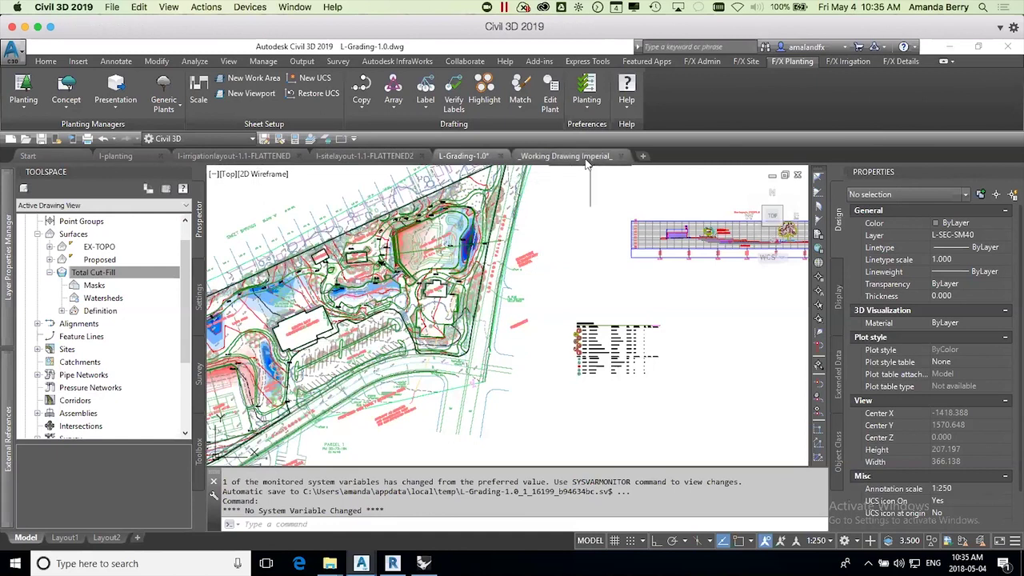
left_click(360, 159)
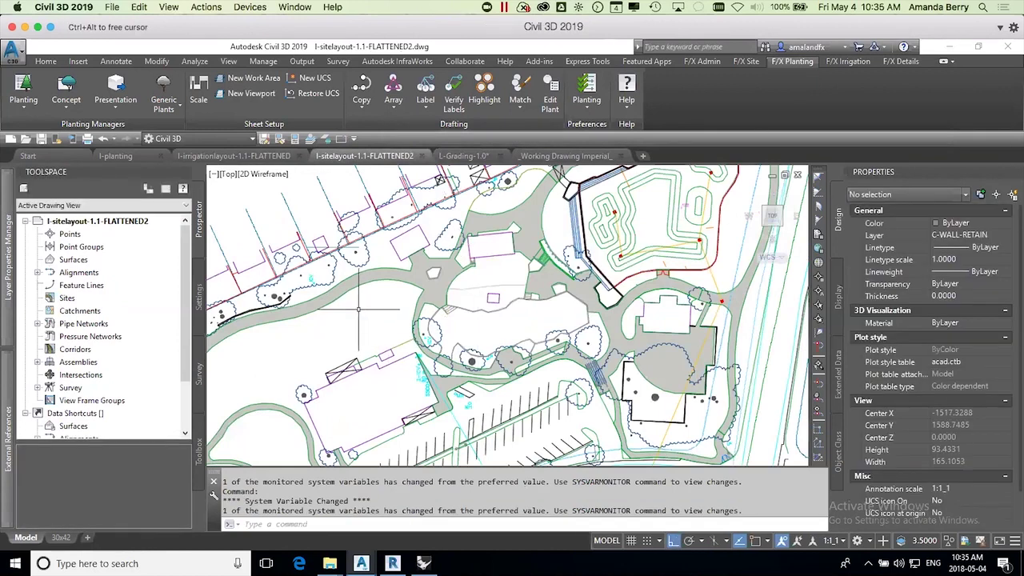
type("x")
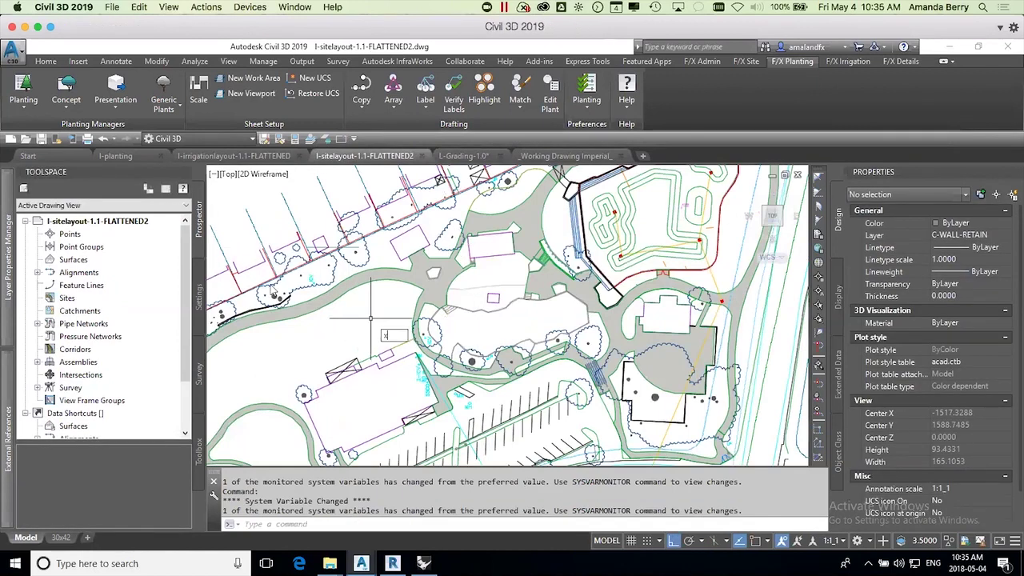
type("ref")
key("Return")
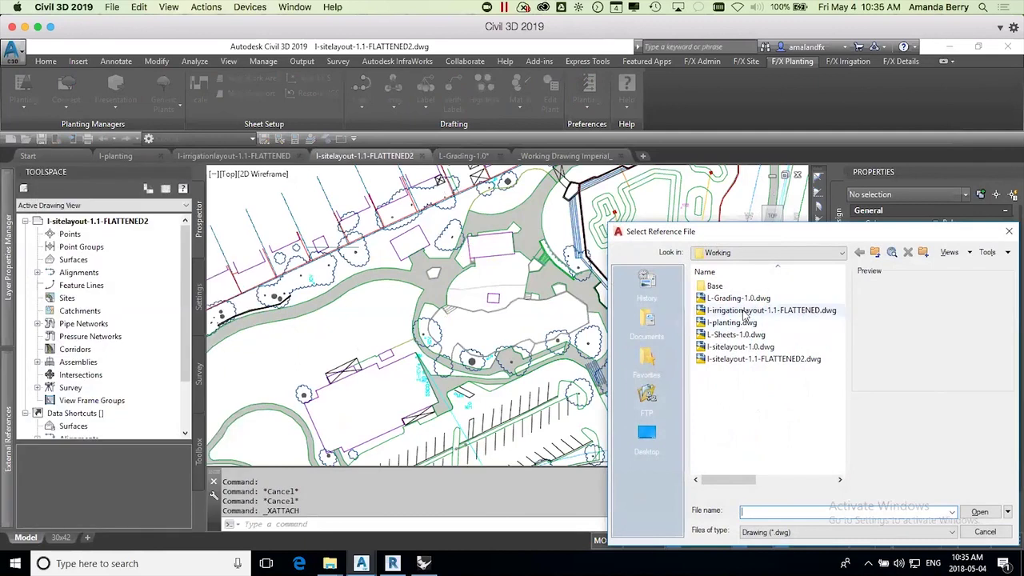
left_click(744, 312)
left_click(968, 511)
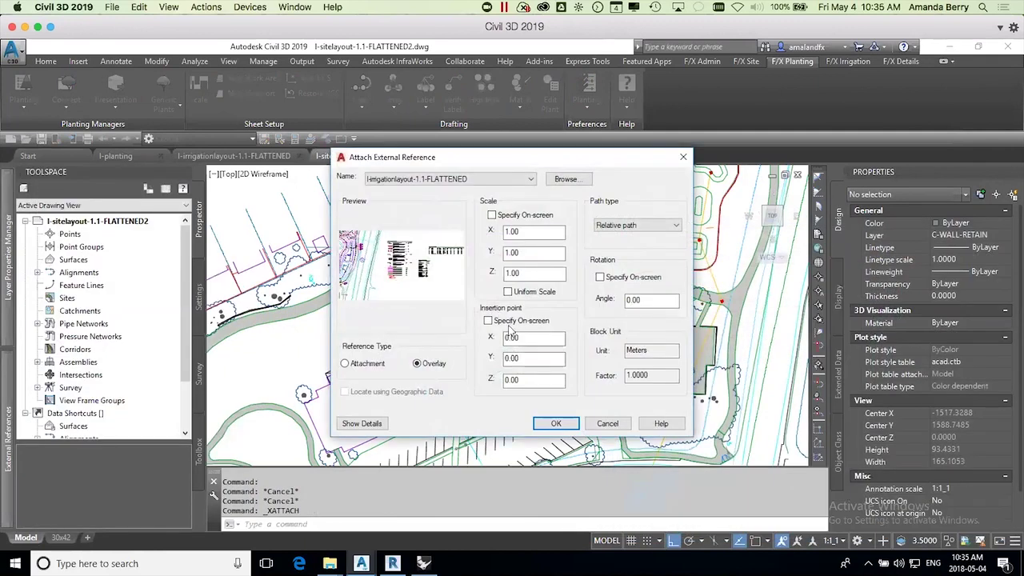
left_click(557, 423)
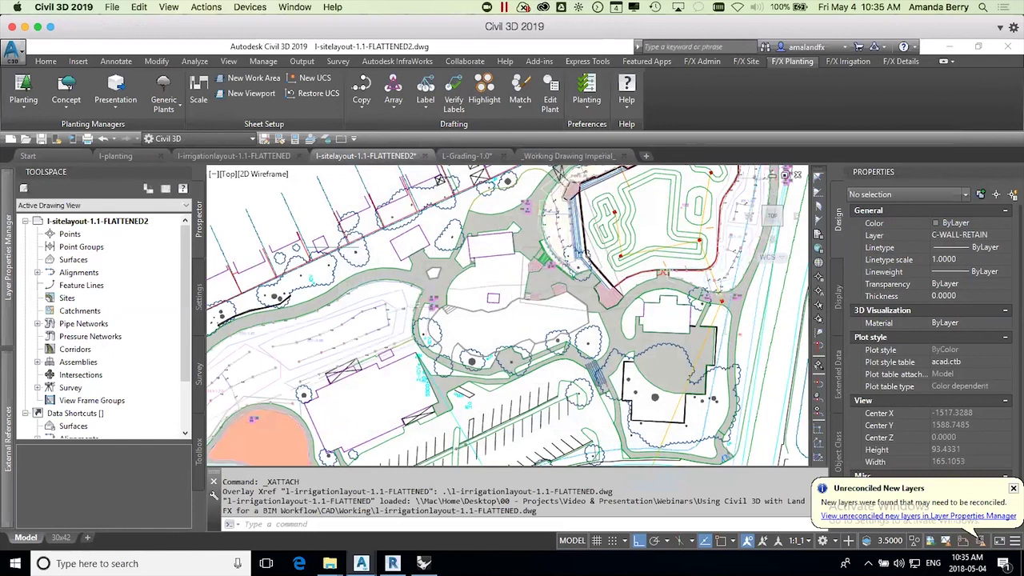
Step: Examine the irrigation overlay across the site, check the Land F/X project in Project Manager, and view the I-planting drawing
scroll(409, 308, "down", 2)
middle_click_drag(385, 376, 689, 274)
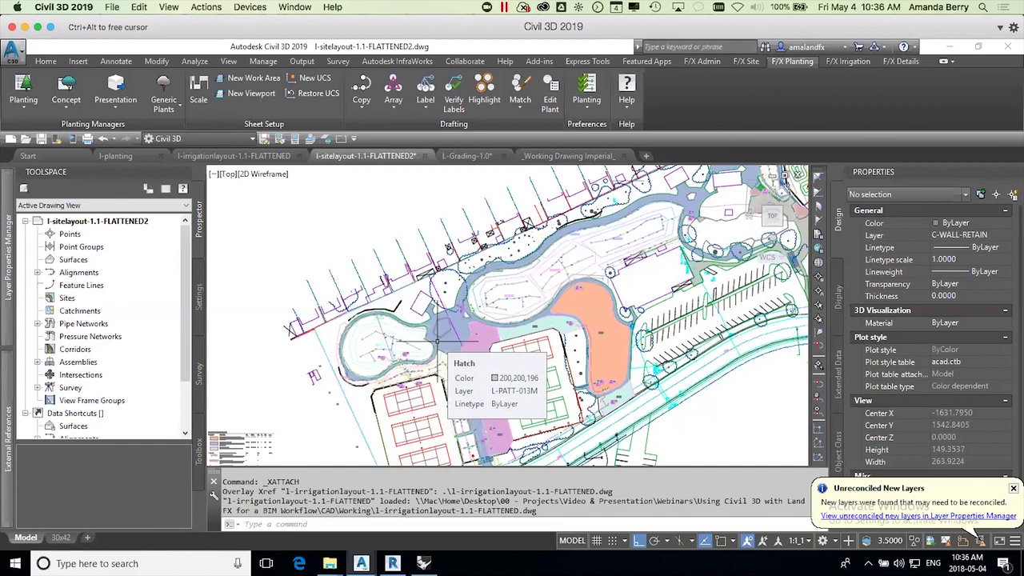
left_click(701, 61)
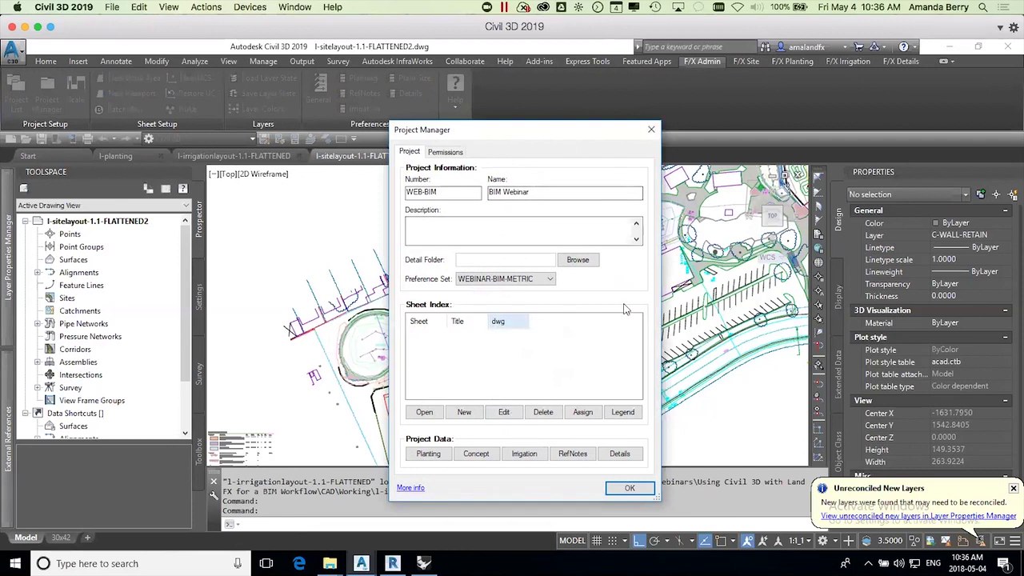
left_click(652, 130)
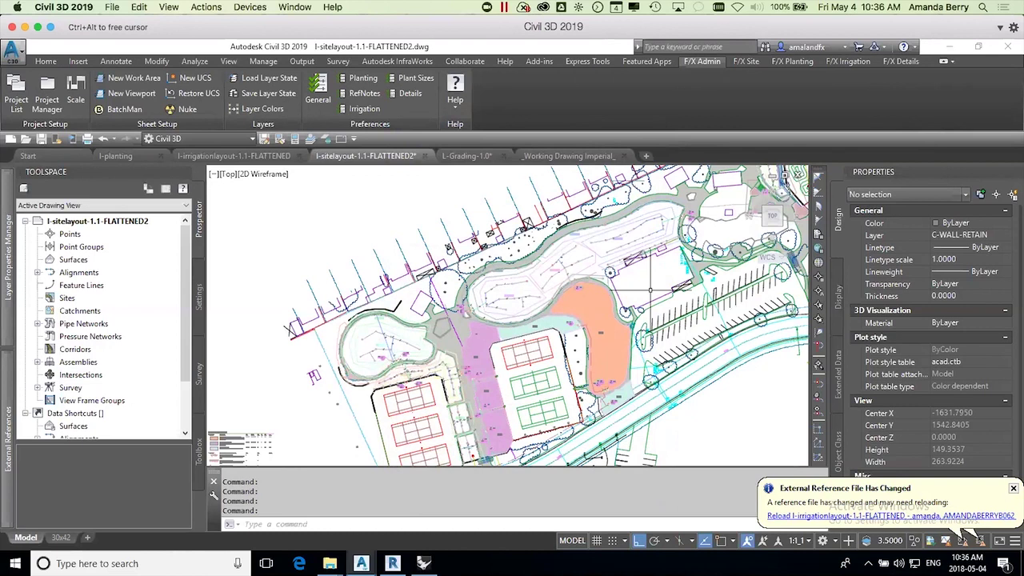
left_click(122, 156)
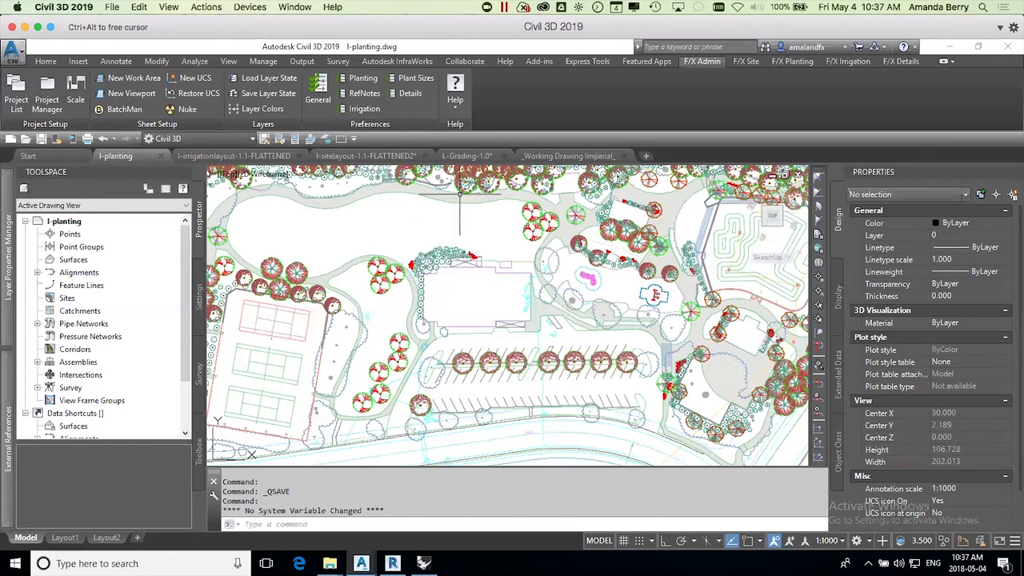
Step: Change the Proposed surface's style to SketchUp Surface in the L-Grading-1.0 drawing
left_click(466, 155)
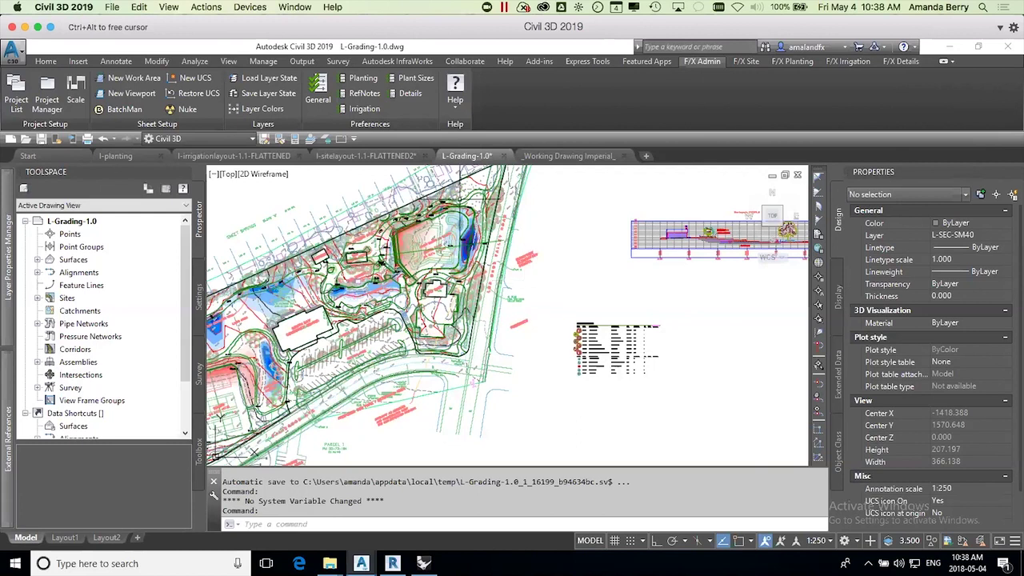
left_click(473, 181)
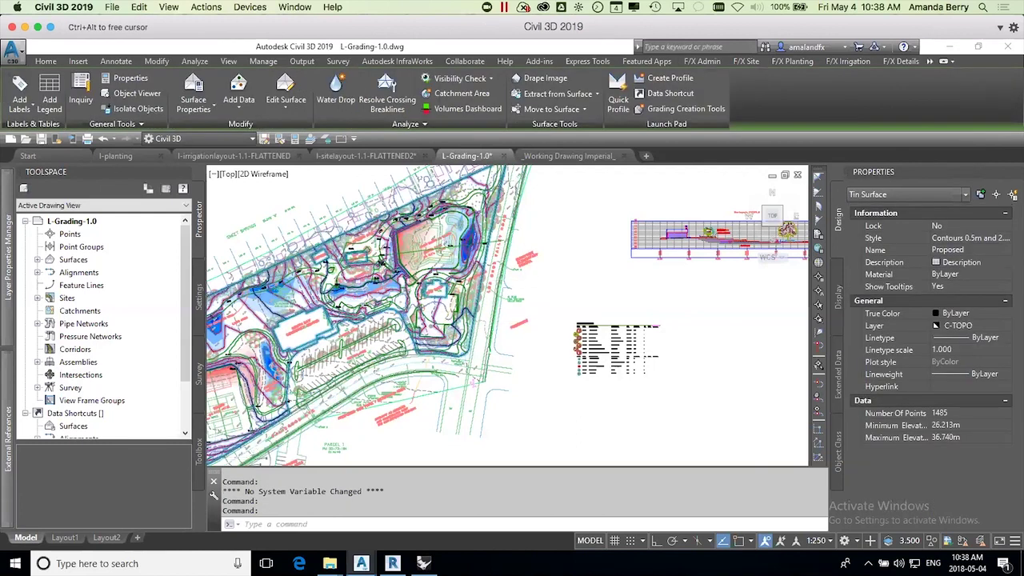
scroll(448, 344, "down", 2)
scroll(400, 336, "up", 2)
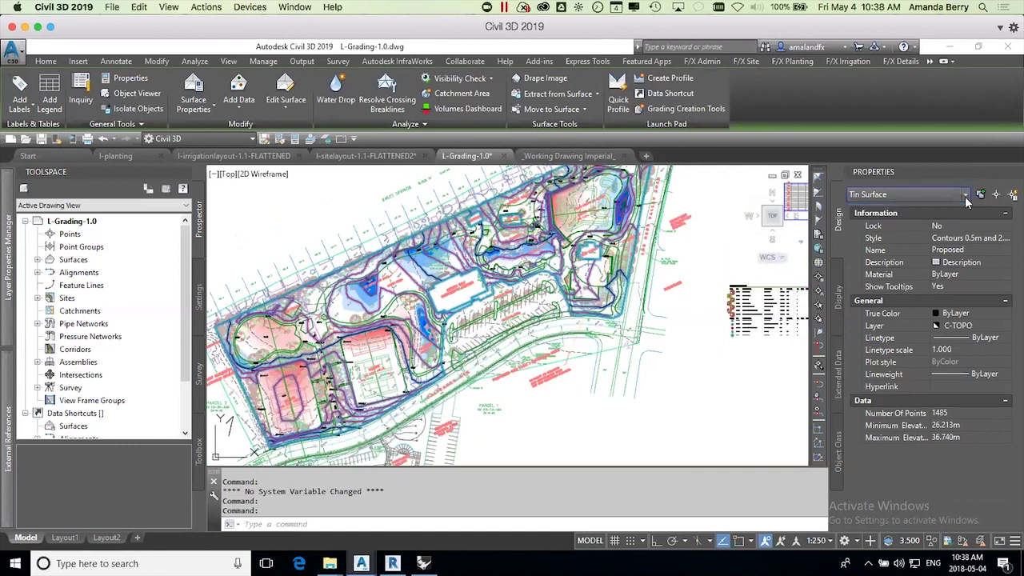
left_click(1002, 240)
left_click(1005, 239)
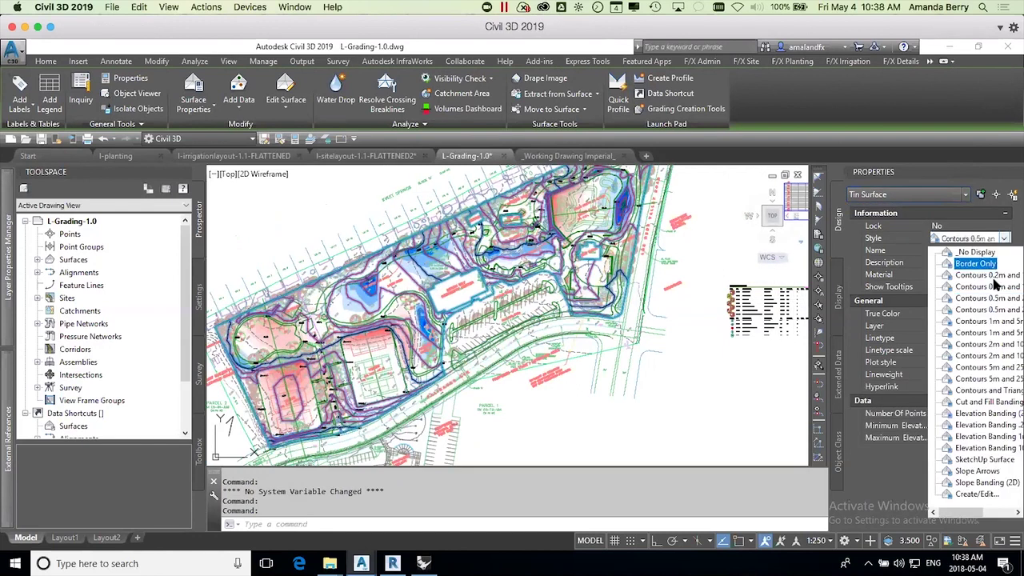
left_click(967, 460)
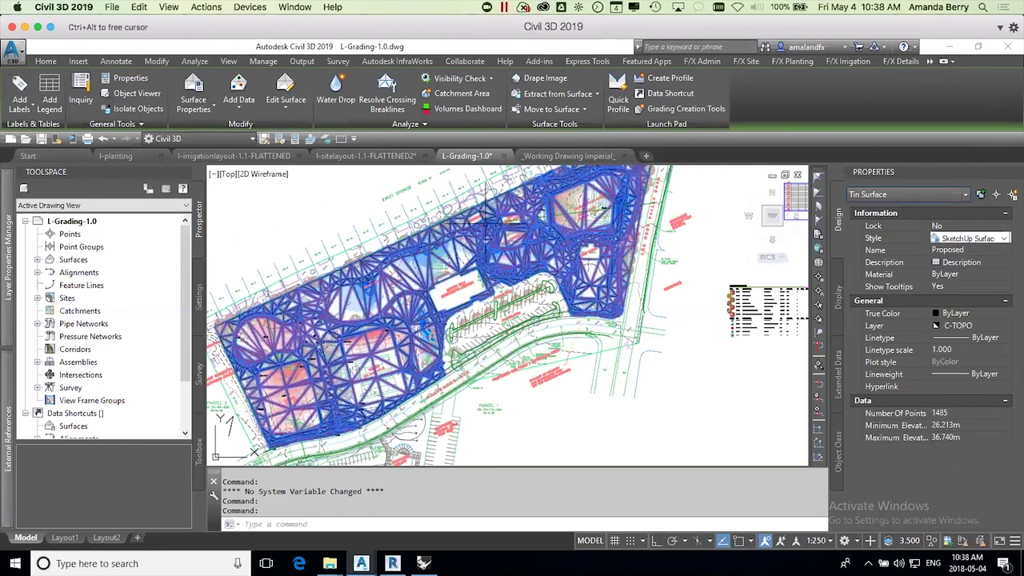
key("Escape")
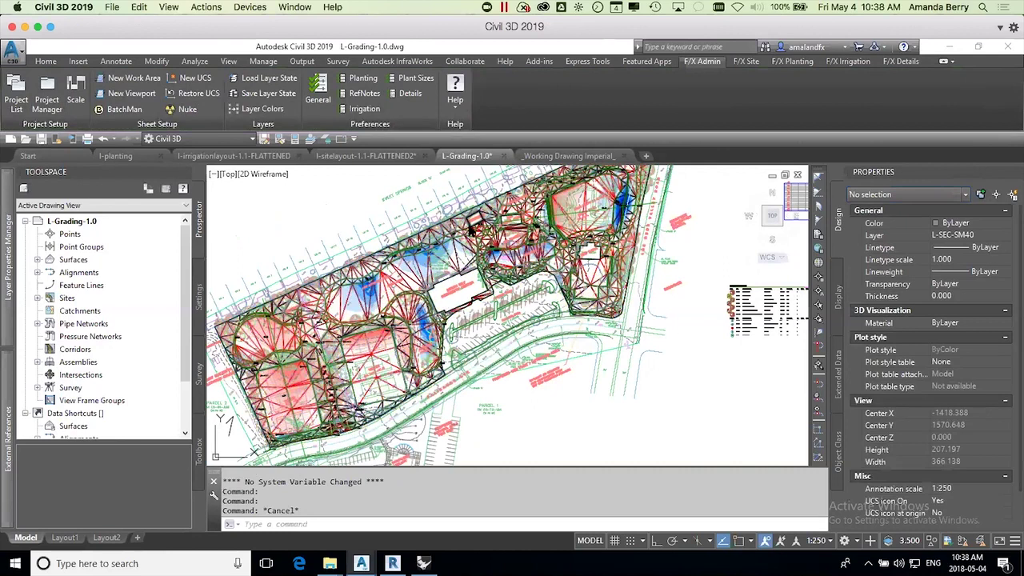
Step: Examine the Proposed surface's triangles and slope shading around the community center in the grading drawing
left_click(713, 263)
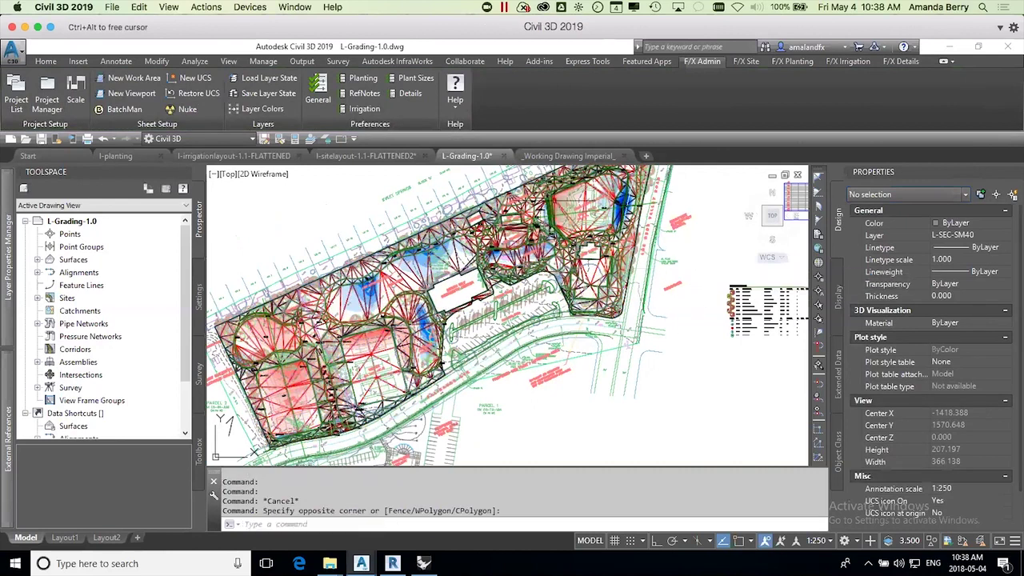
scroll(472, 240, "up", 2)
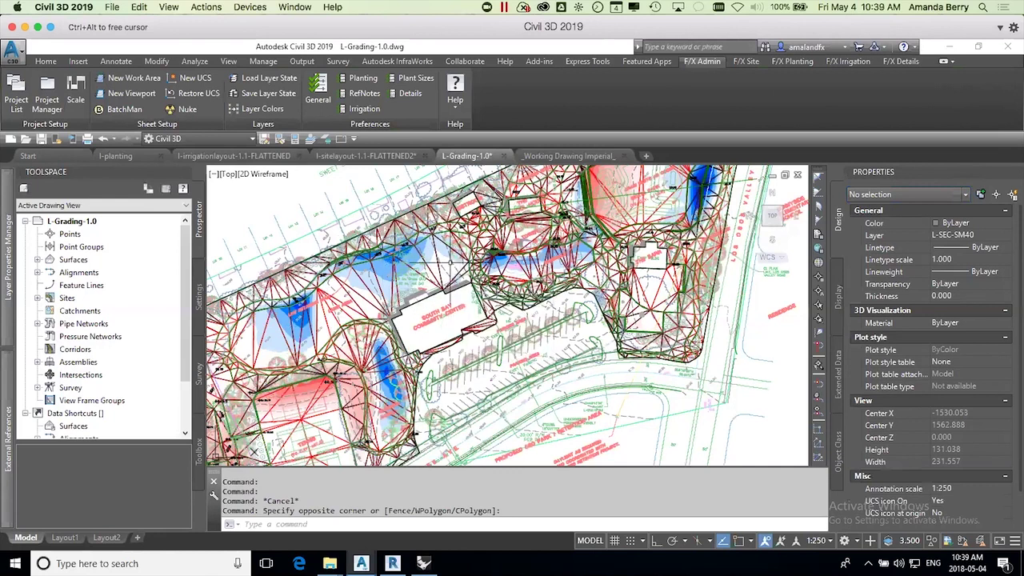
scroll(444, 248, "up", 2)
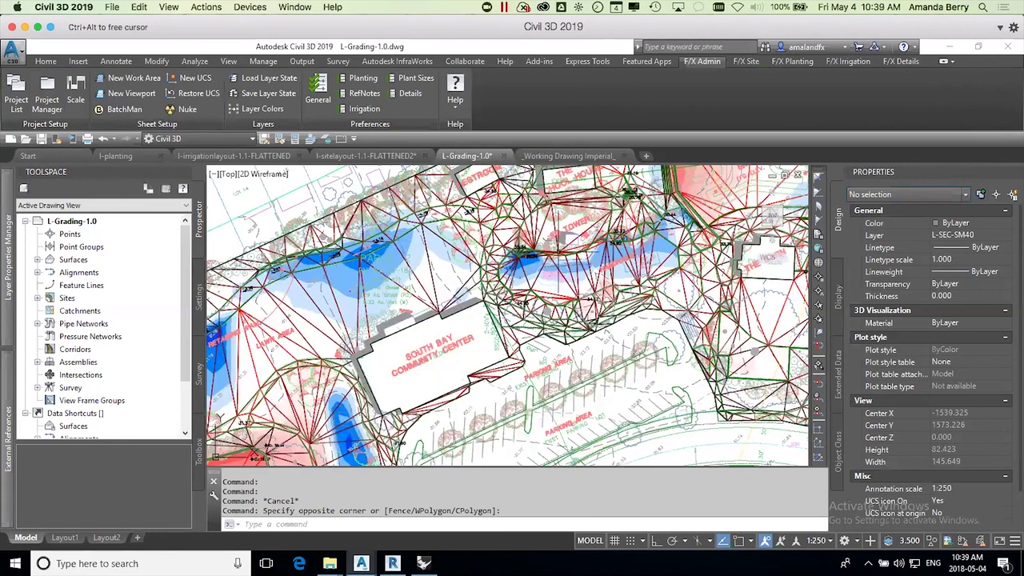
scroll(733, 373, "down", 2)
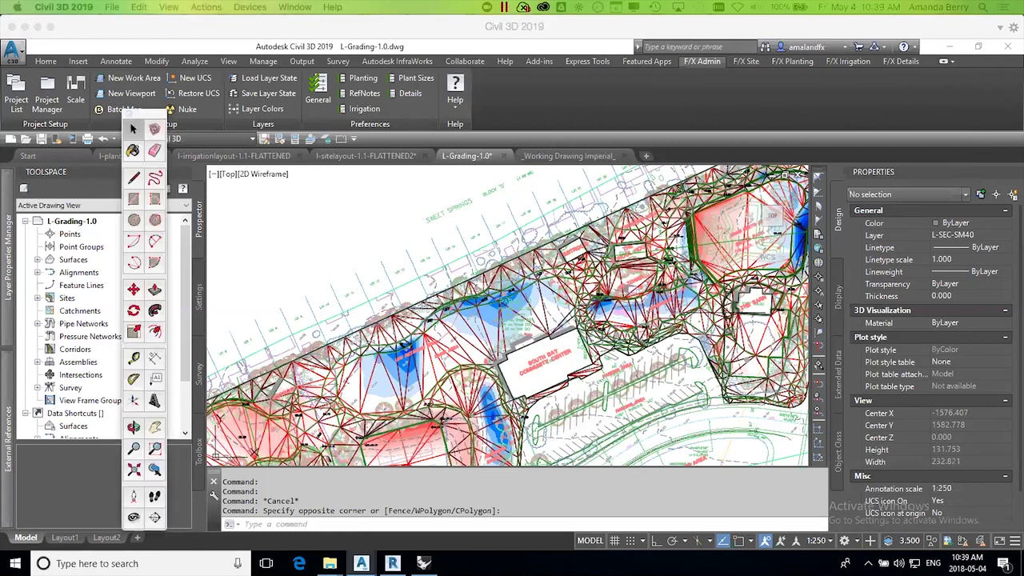
Step: Switch to SketchUp and view the whole park model in the Skate Park -webinar file from above
mouse_move(1023, 86)
left_mouse_down()
mouse_move(852, 70)
mouse_move(859, 33)
left_mouse_up()
double_click(861, 38)
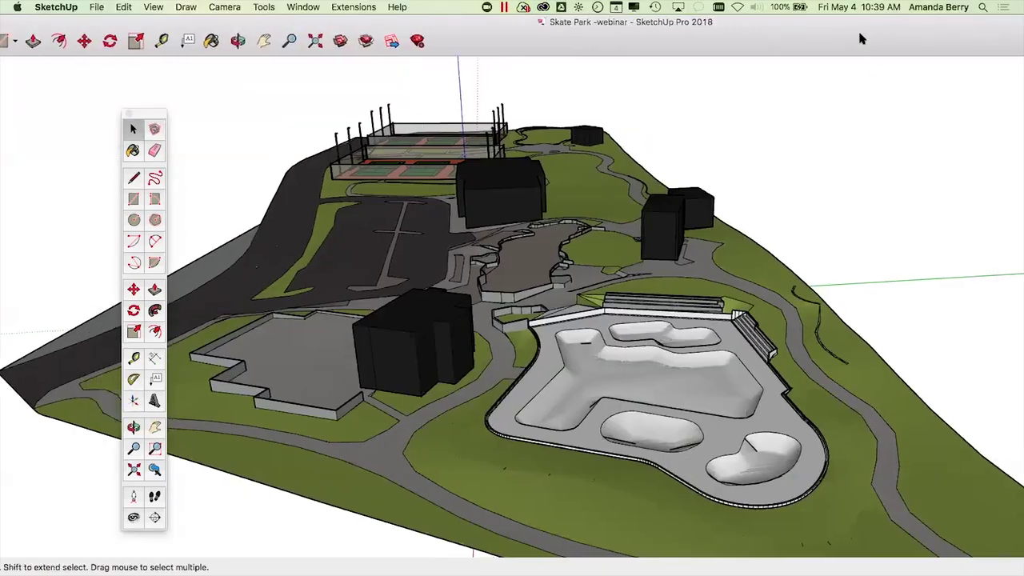
left_click_drag(757, 212, 703, 157)
scroll(721, 210, "down", 8)
middle_click_drag(518, 216, 914, 434)
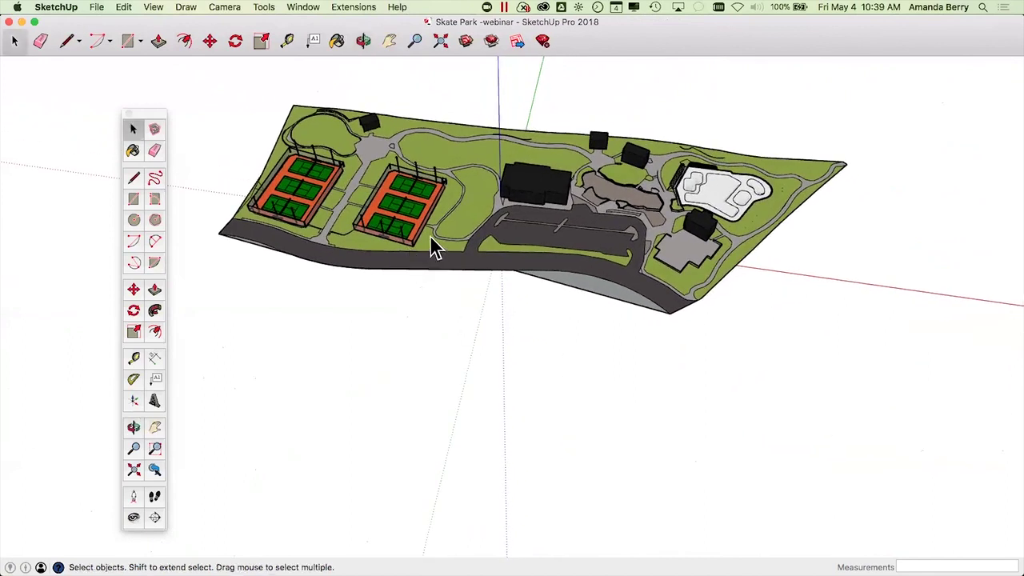
Step: Inspect the terrain's triangulated mesh by selecting all its connected geometry inside the group, and close the group
scroll(451, 173, "up", 6)
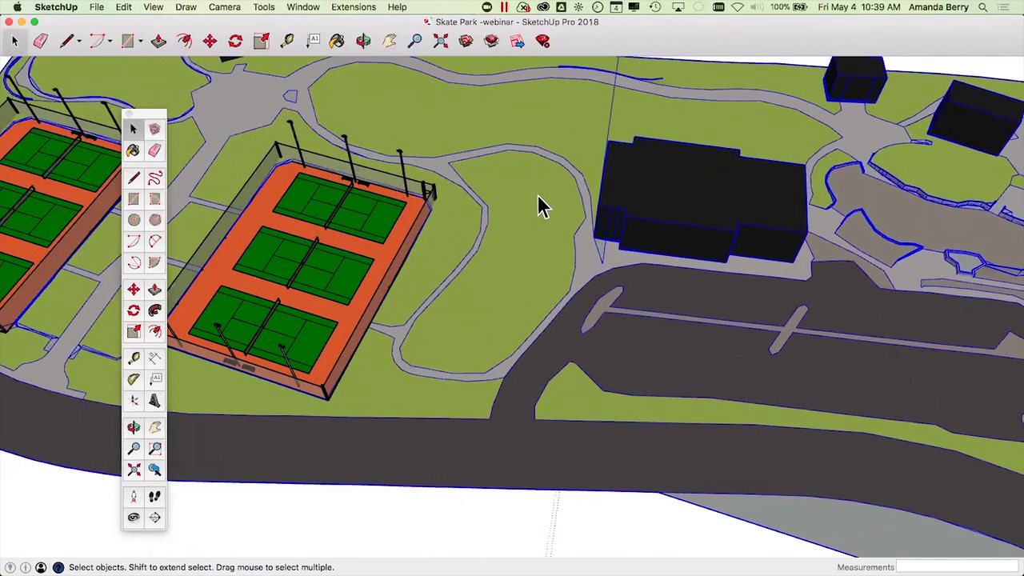
left_click(522, 187)
triple_click(535, 177)
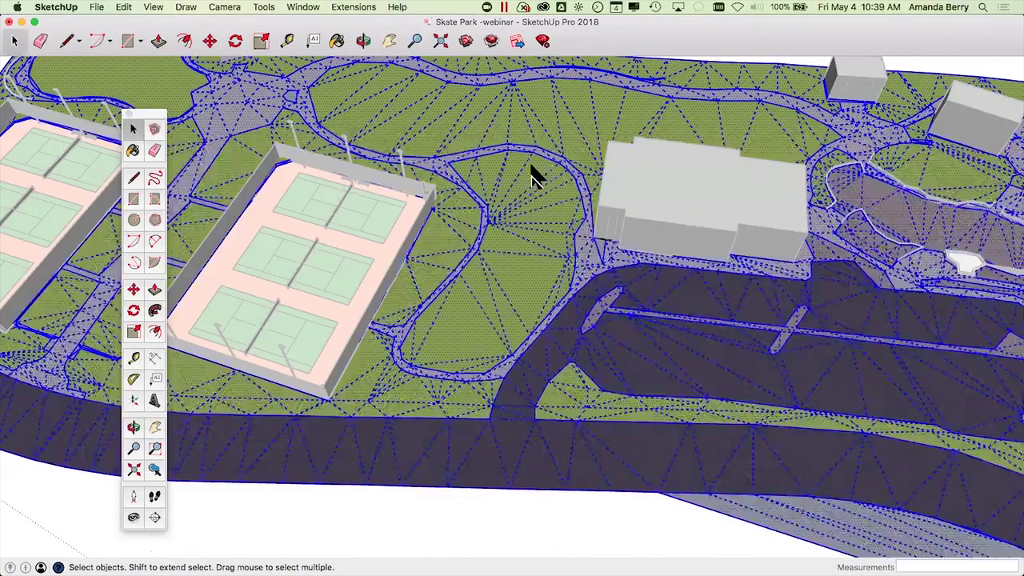
scroll(554, 168, "down", 1)
scroll(553, 168, "down", 10)
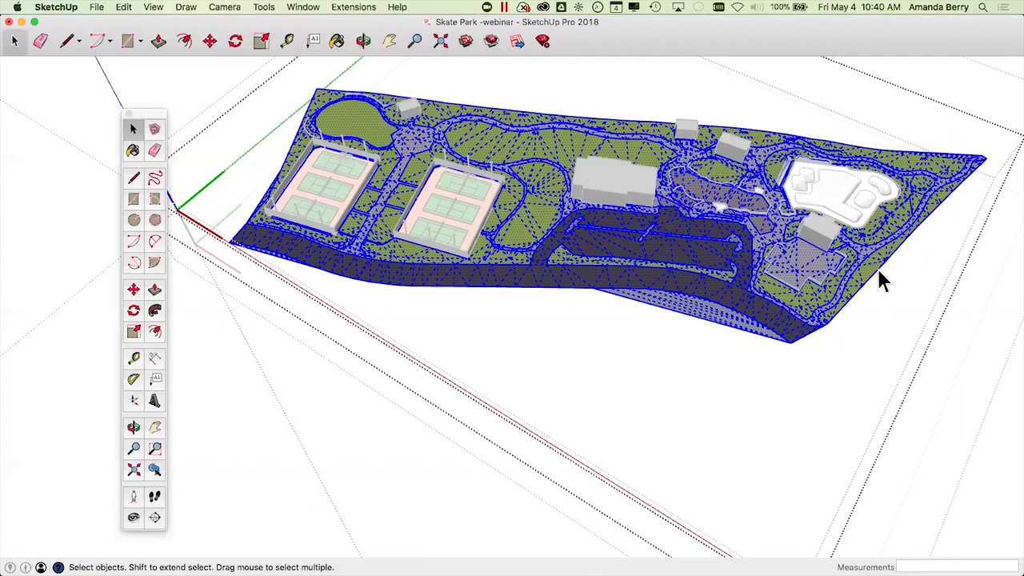
left_click(877, 91)
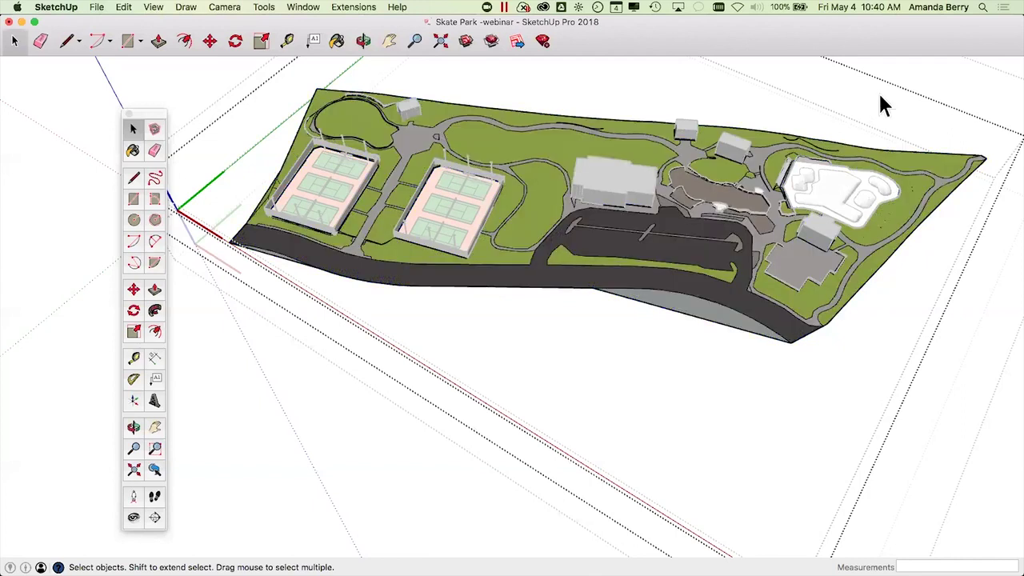
left_click(978, 340)
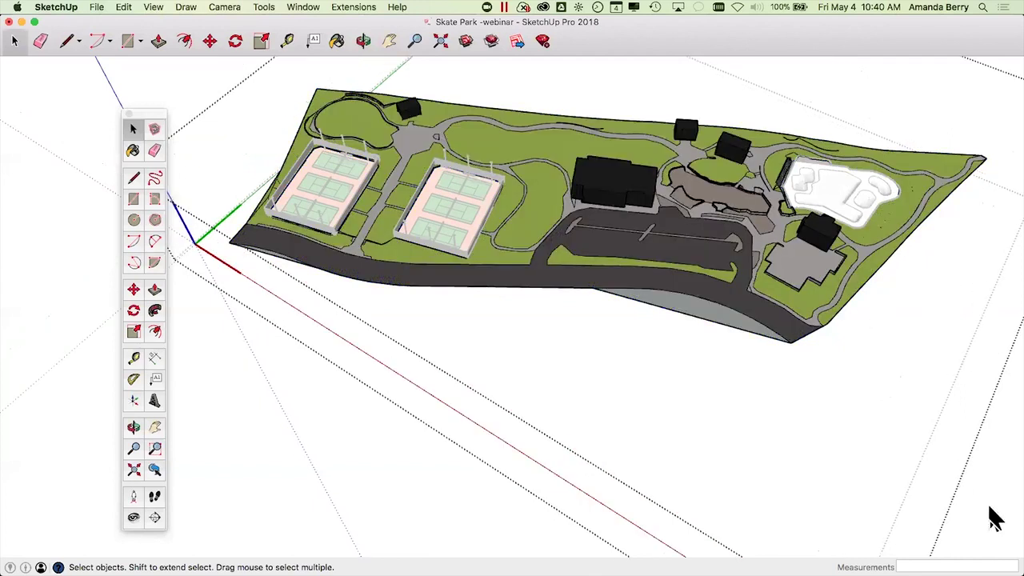
Step: View the park model from the skate park end, looking along the site toward the tennis courts
scroll(813, 215, "up", 3)
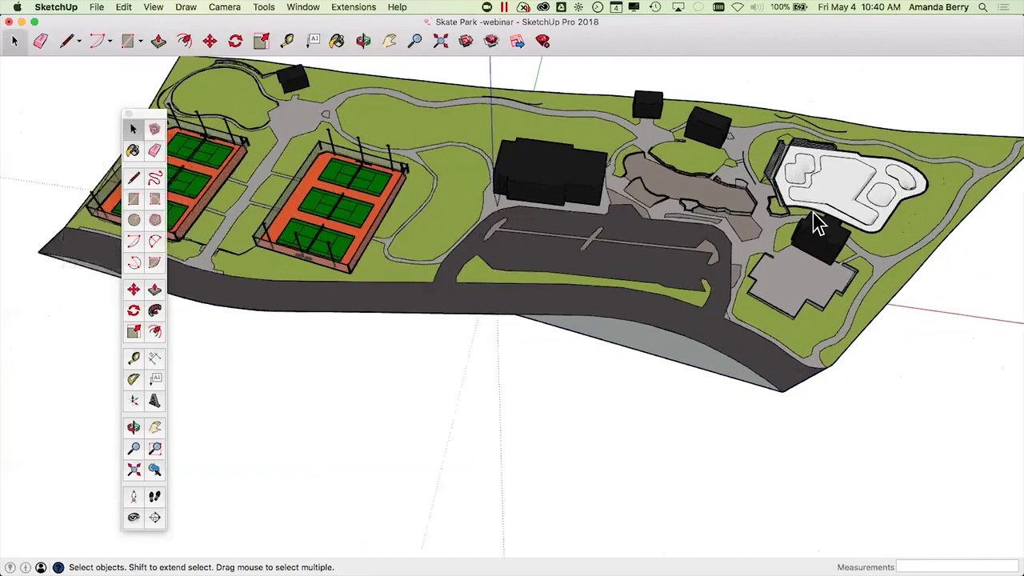
middle_click_drag(850, 248, 512, 152)
scroll(579, 197, "down", 2)
scroll(764, 408, "down", 4)
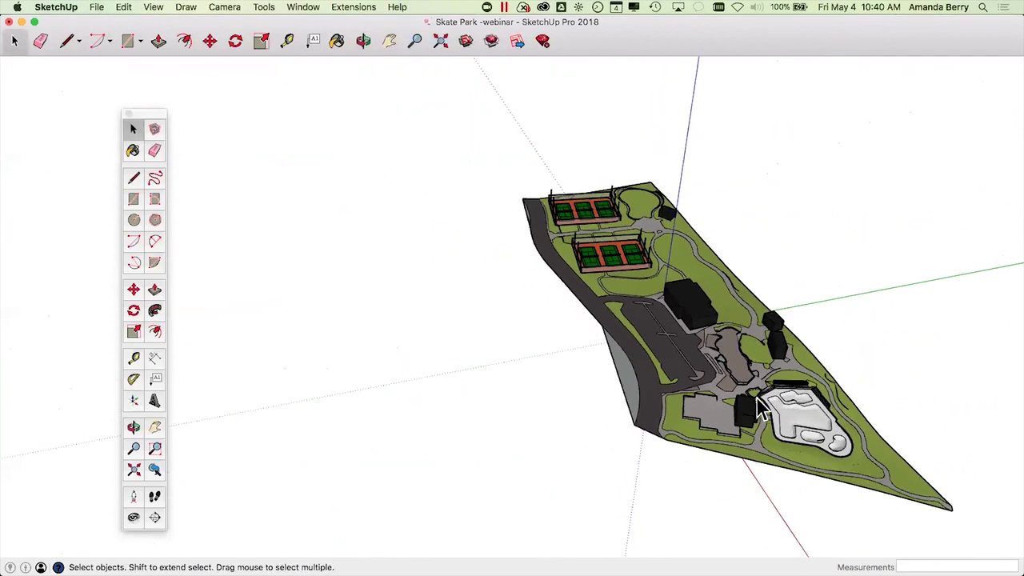
scroll(953, 484, "up", 2)
scroll(629, 276, "up", 1)
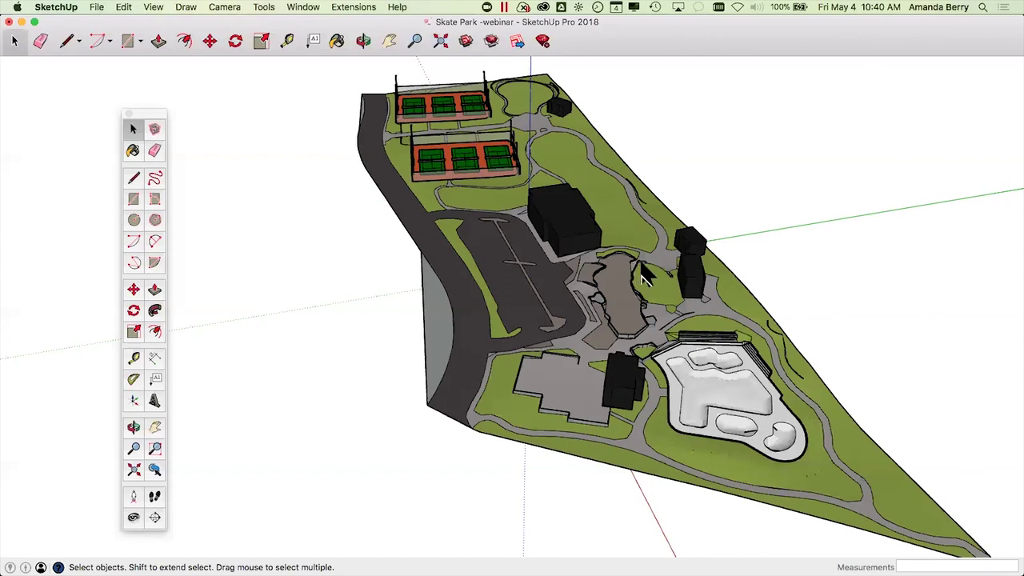
Step: Switch to Civil 3D and bring up the I-planting drawing with most of the park's planting in view
key("ctrl+Up")
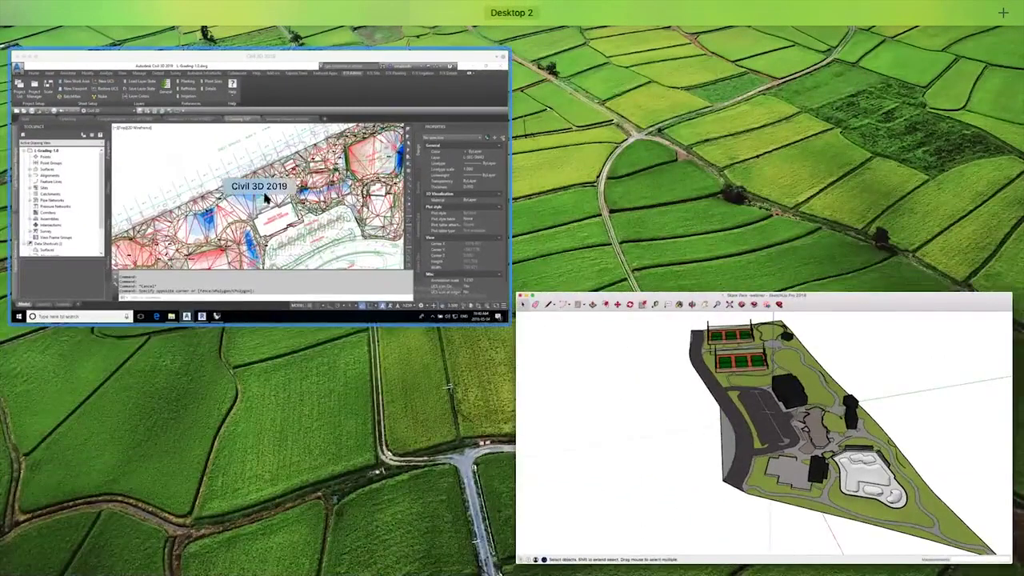
left_click(214, 134)
left_click(105, 157)
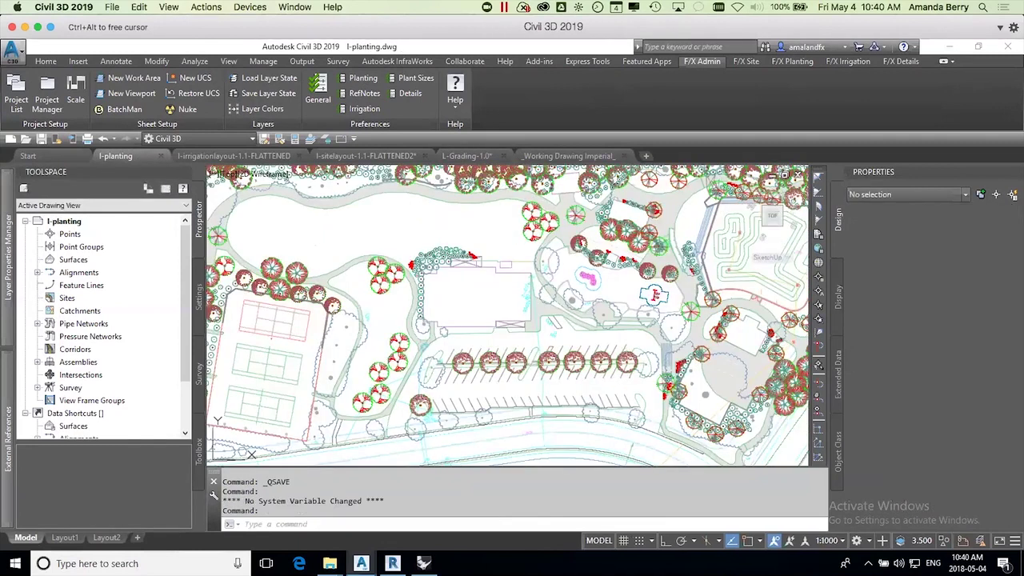
left_click(501, 224)
key("Escape")
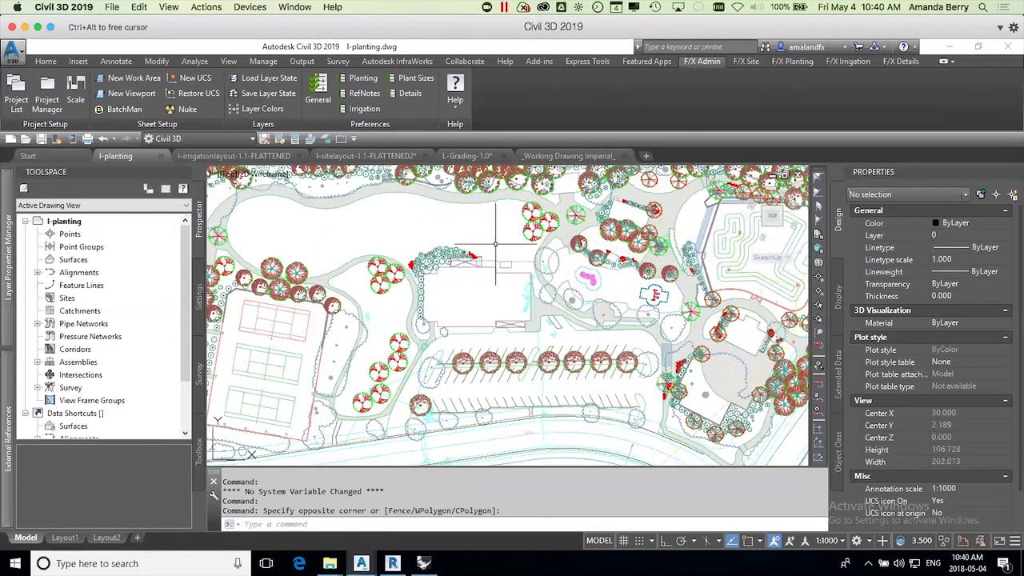
scroll(480, 248, "down", 2)
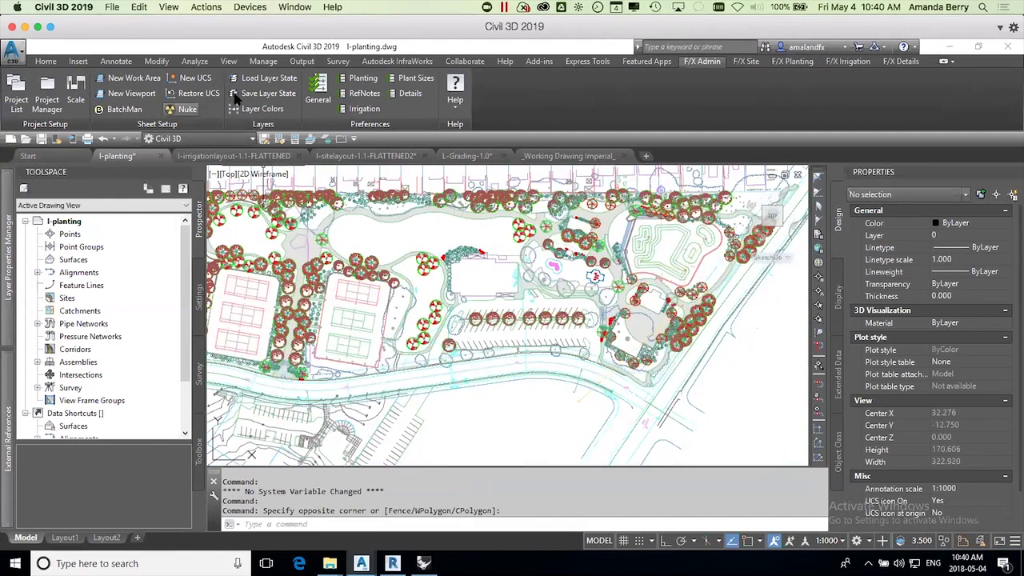
Step: Review the Land F/X SketchUp Connection options for sending layers and exporting or importing the planting design, and close them
left_click(780, 63)
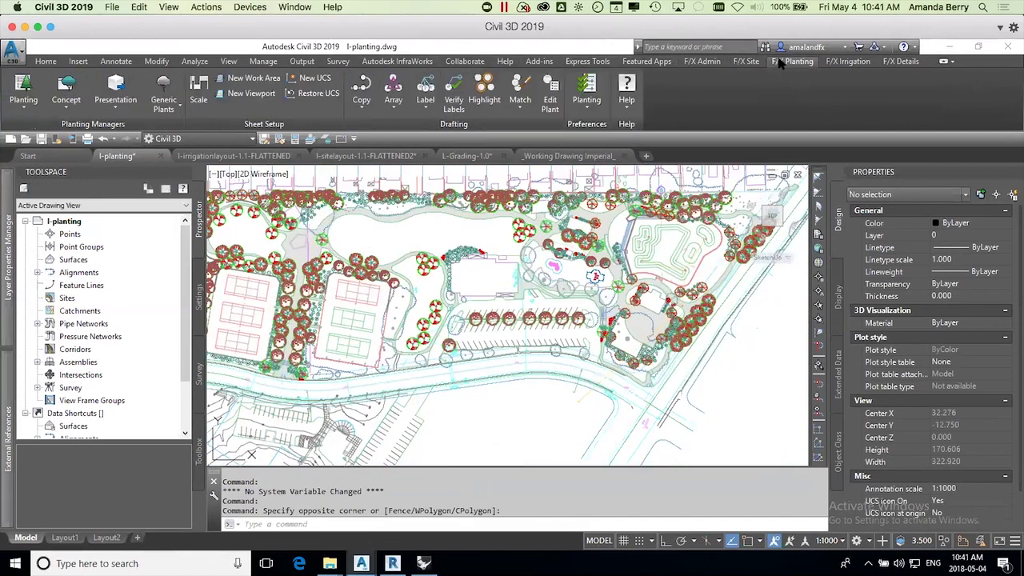
left_click(120, 108)
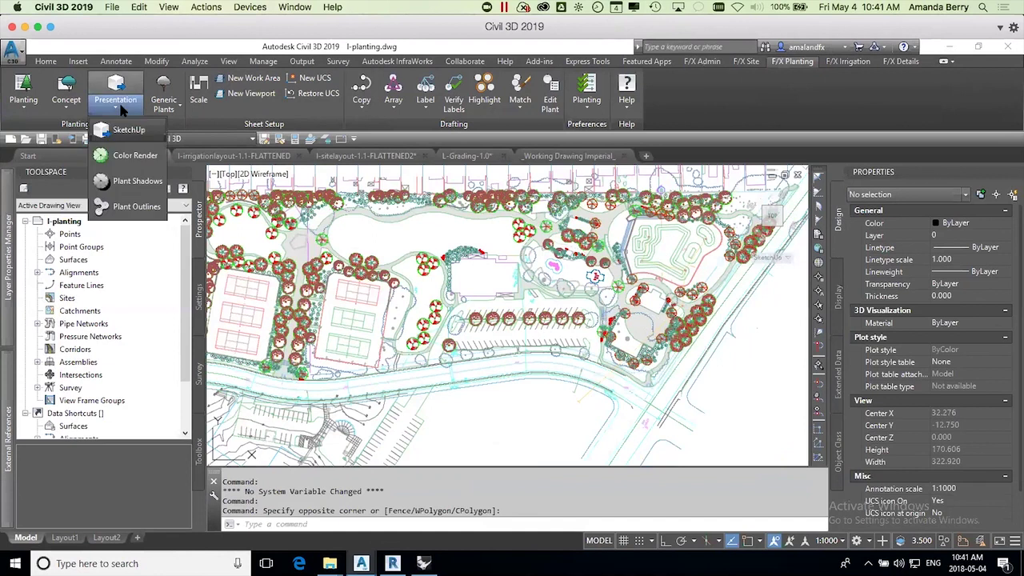
left_click(128, 130)
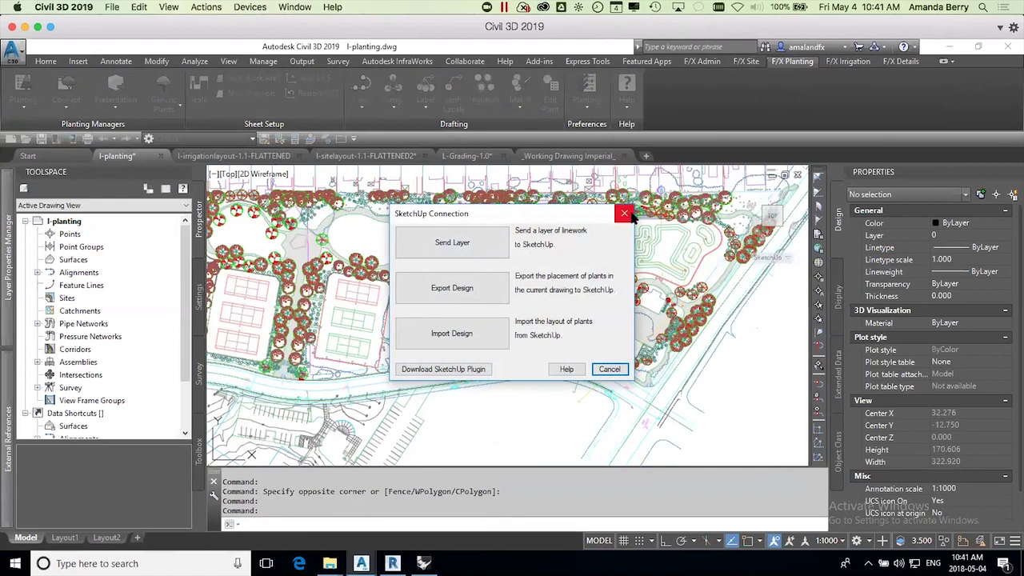
left_click(609, 370)
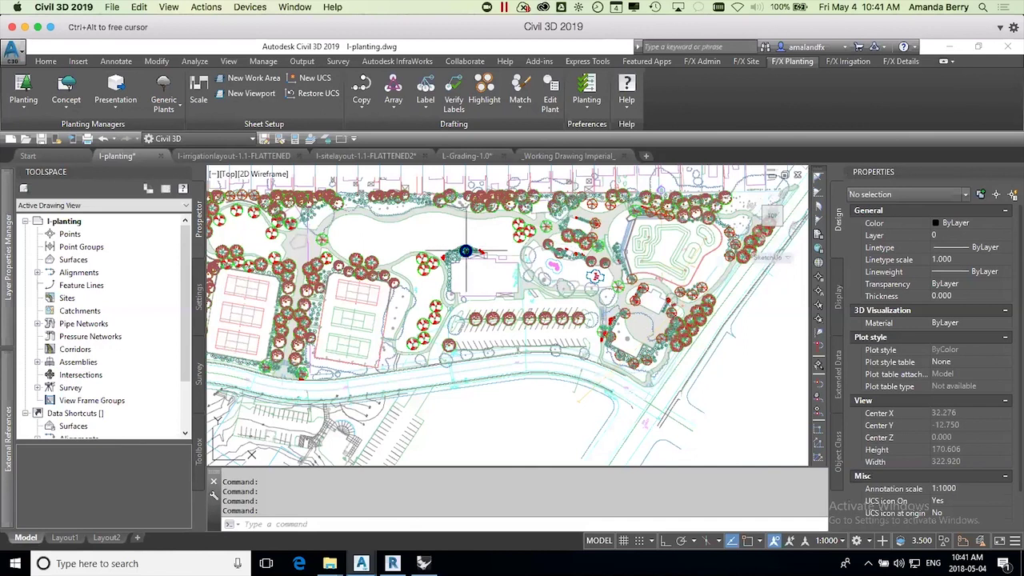
Step: Freeze the LP-SHRB layer by picking a shrub beside the community center building
scroll(463, 253, "up", 2)
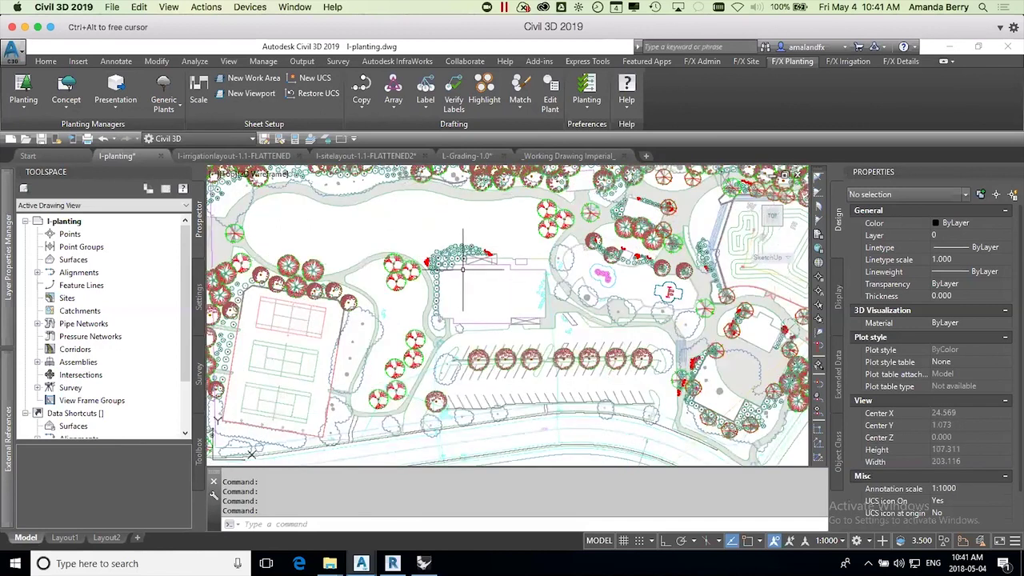
scroll(460, 264, "down", 2)
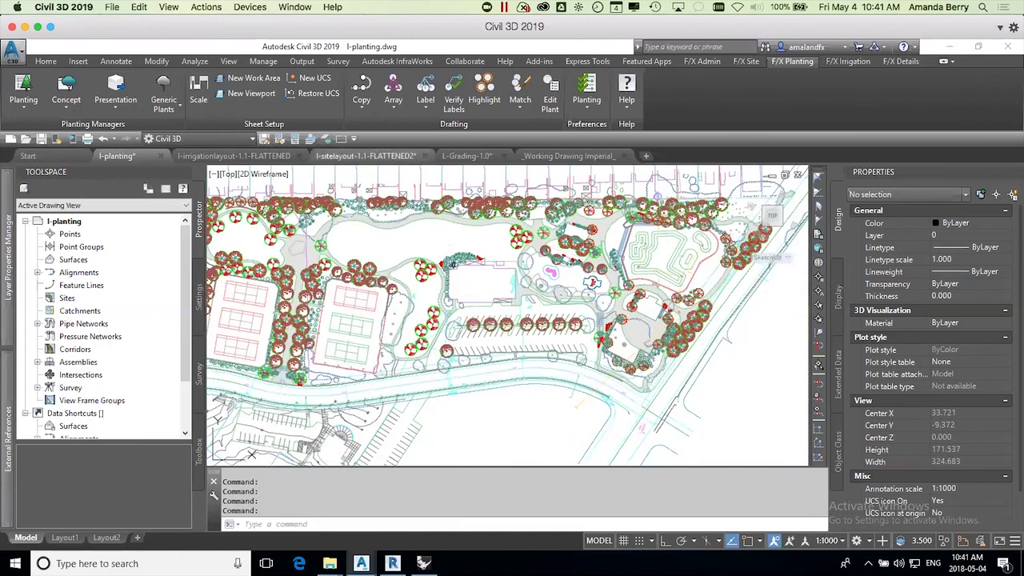
left_click(327, 139)
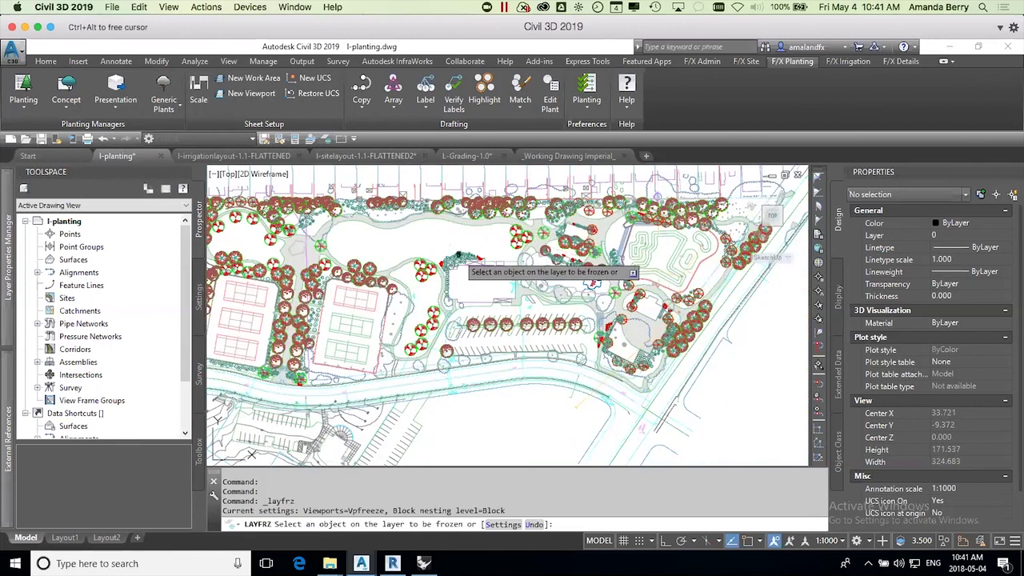
left_click(459, 254)
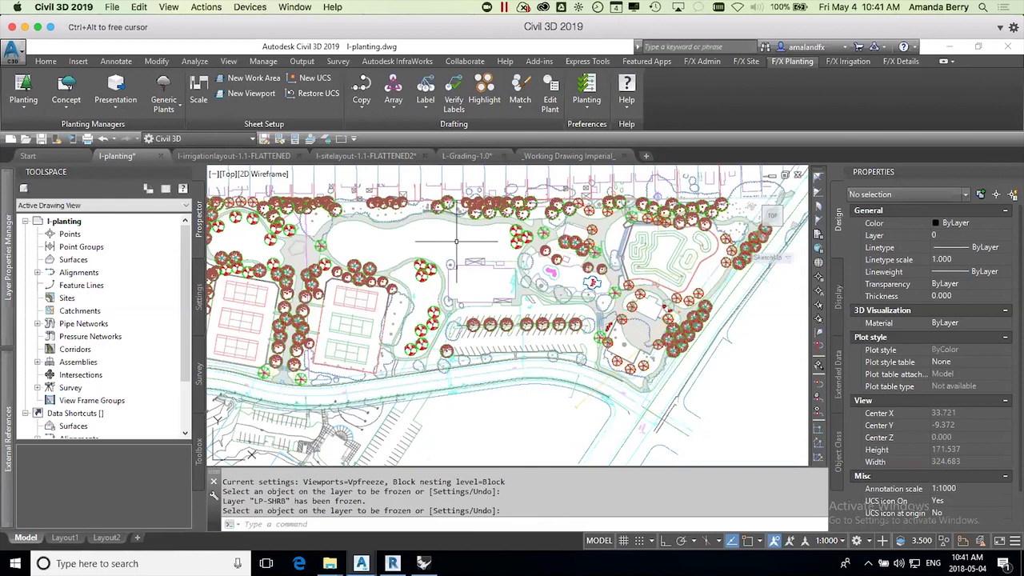
Step: Export the placement of the plants in the I-planting drawing to SketchUp with Export Design
left_click(114, 83)
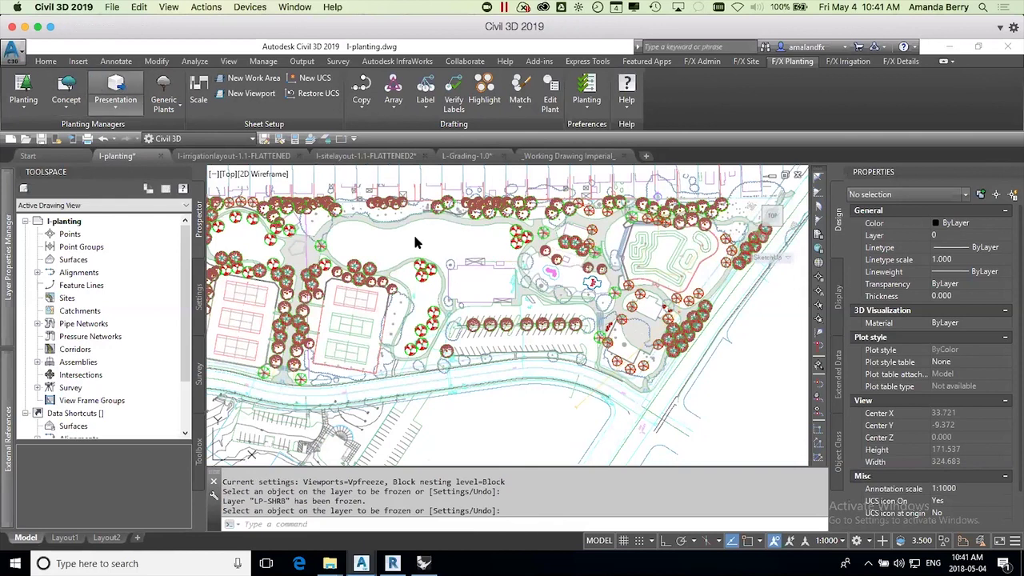
left_click(478, 294)
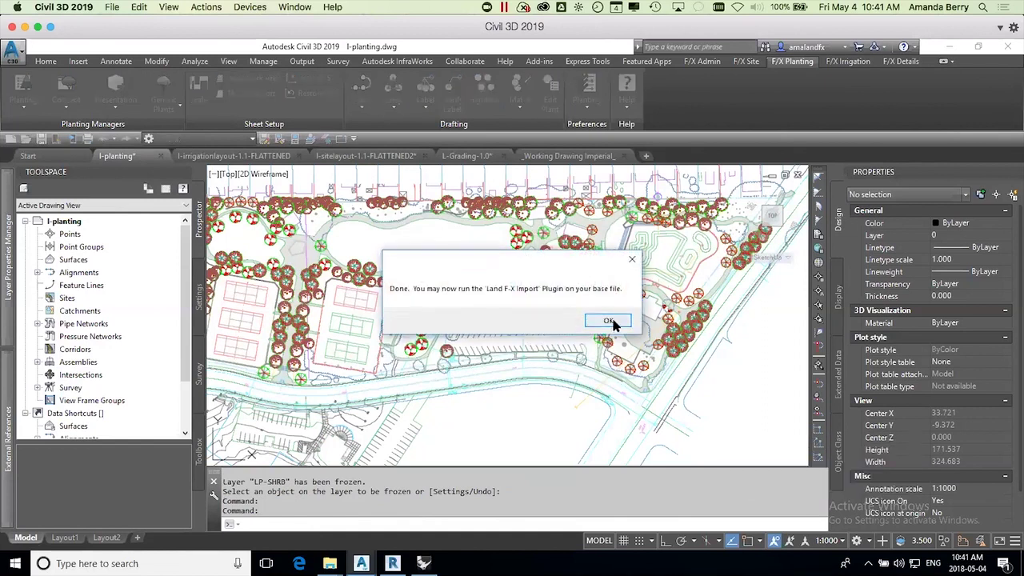
left_click(612, 319)
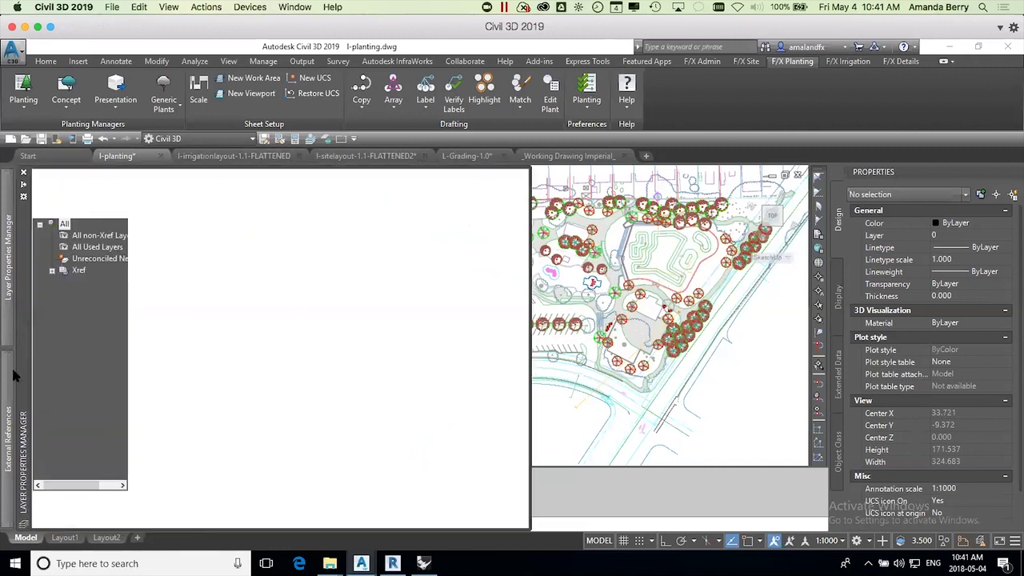
Step: Thaw the LP-SHRB layer in the I-planting drawing
mouse_move(11, 295)
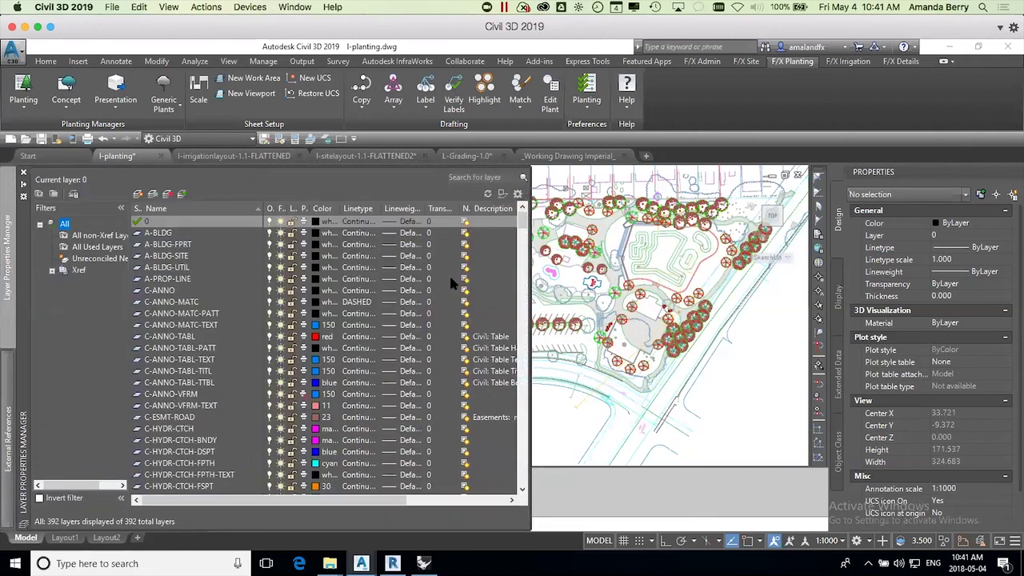
left_click_drag(522, 222, 521, 451)
left_click(152, 372)
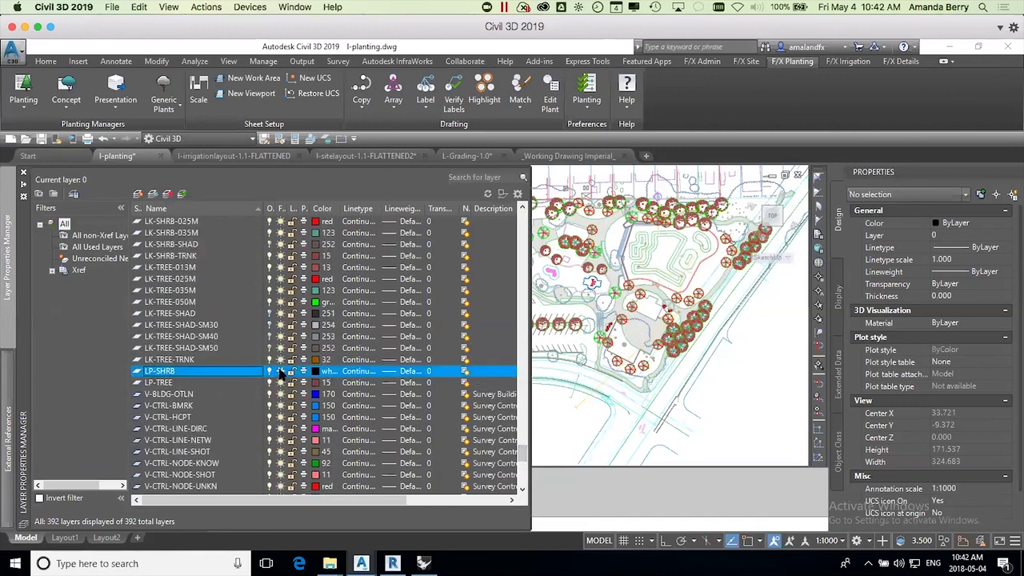
left_click(783, 357)
left_click(786, 358)
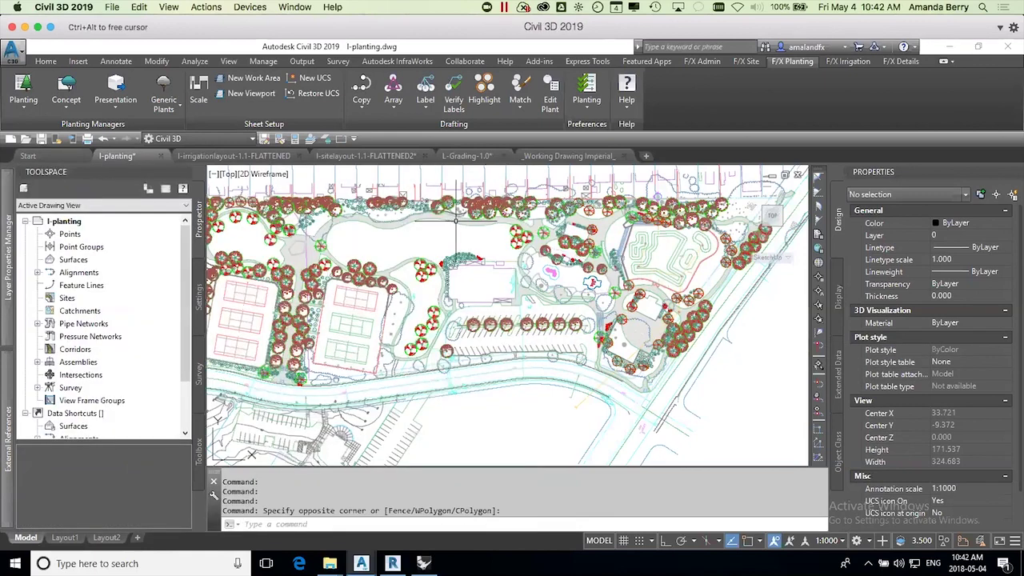
Step: Switch to SketchUp and place the Land F/X toolbar beside the large tool set
key("ctrl+Up")
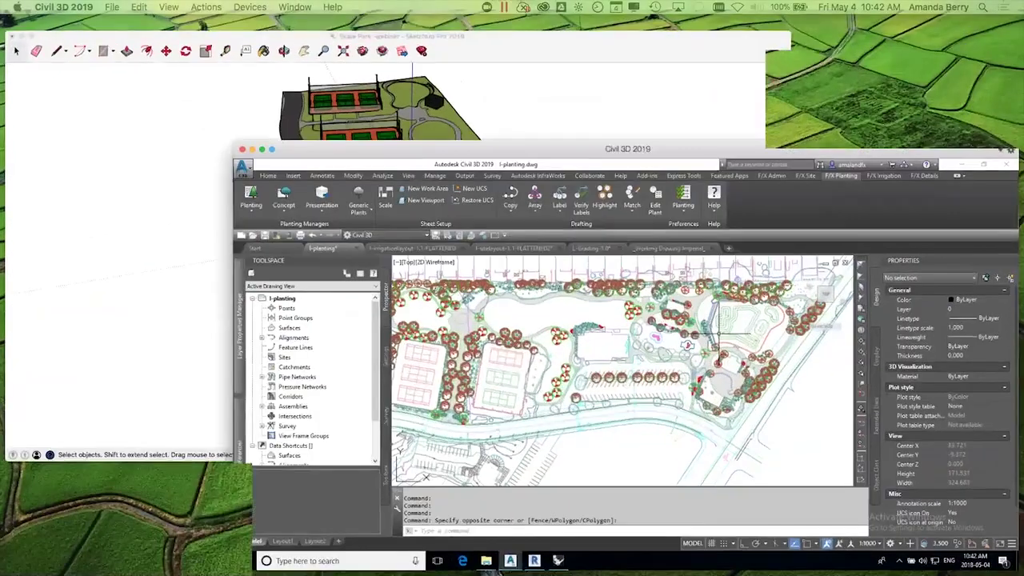
left_click(625, 254)
key("ctrl+Up")
left_click(459, 213)
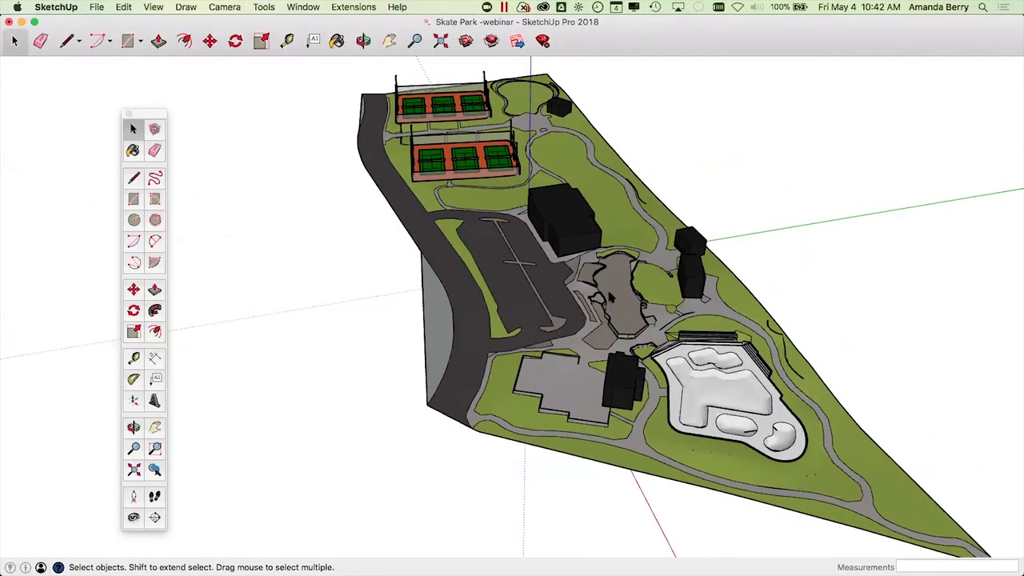
left_click_drag(893, 156, 206, 154)
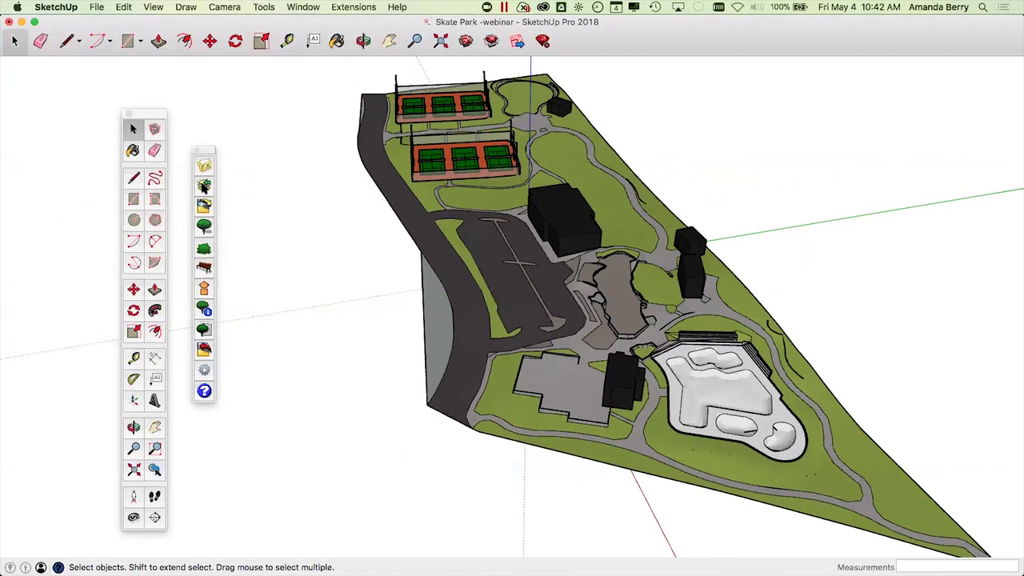
Step: Check the Land F/X project list for the WEB-BIM project and close it
left_click(204, 164)
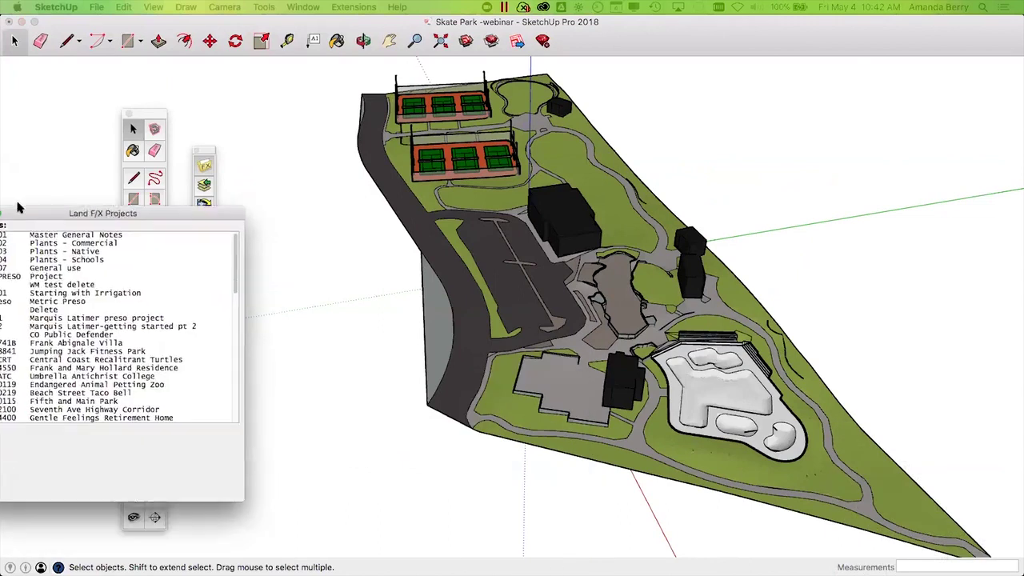
scroll(528, 240, "down", 5)
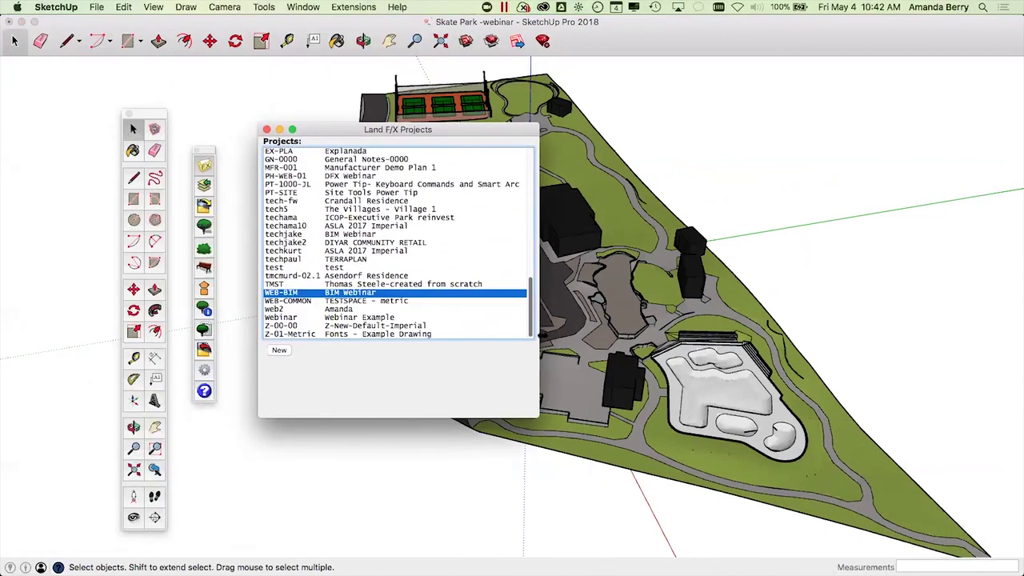
left_click(267, 130)
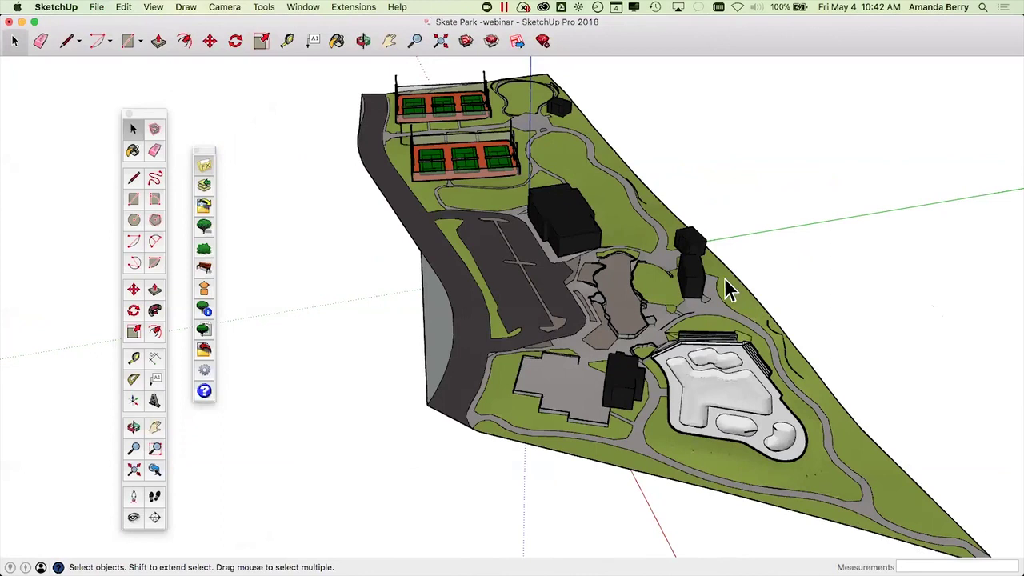
left_click(736, 307)
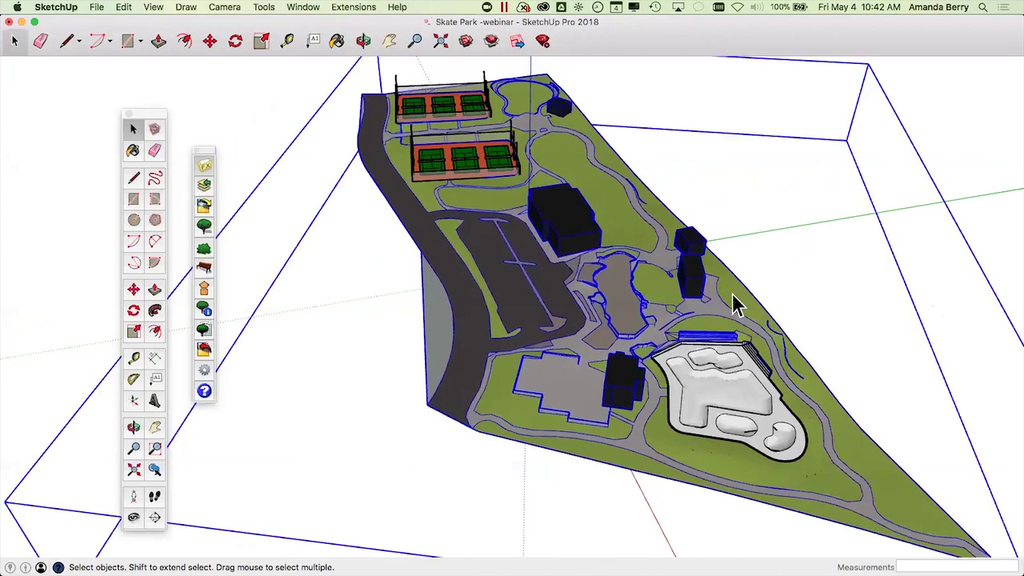
left_click(847, 266)
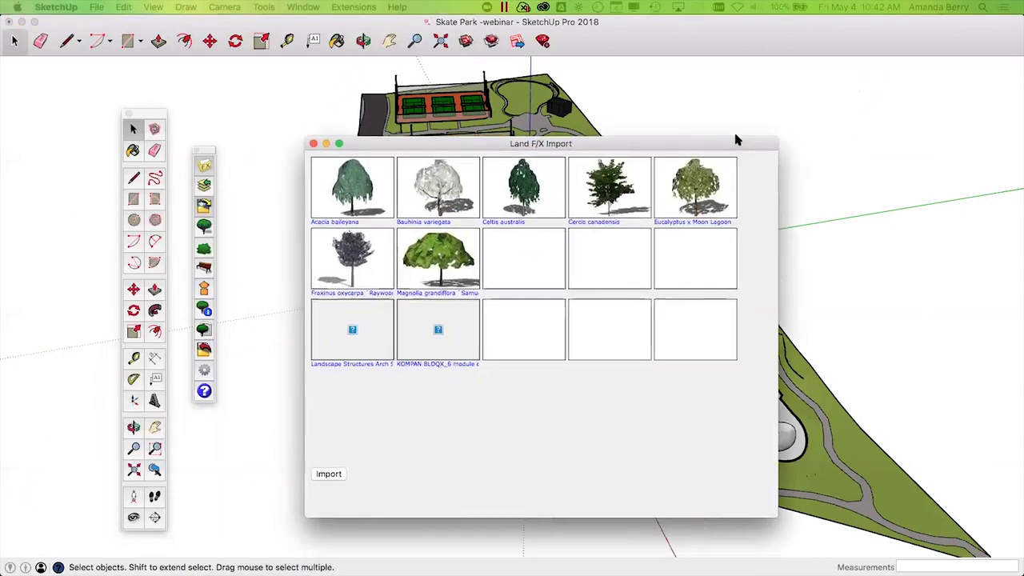
left_click_drag(734, 134, 722, 104)
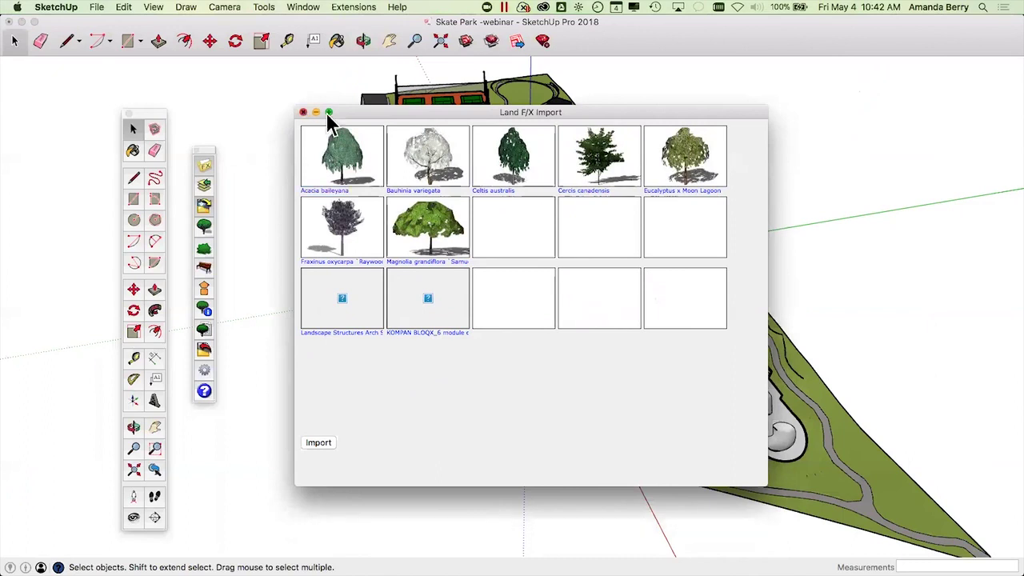
left_click(303, 112)
Step: Import the trees and play equipment exported from CAD into the skate park terrain model with Land F/X Import
middle_click_drag(754, 382, 737, 320)
scroll(770, 294, "up", 4)
scroll(686, 355, "up", 3)
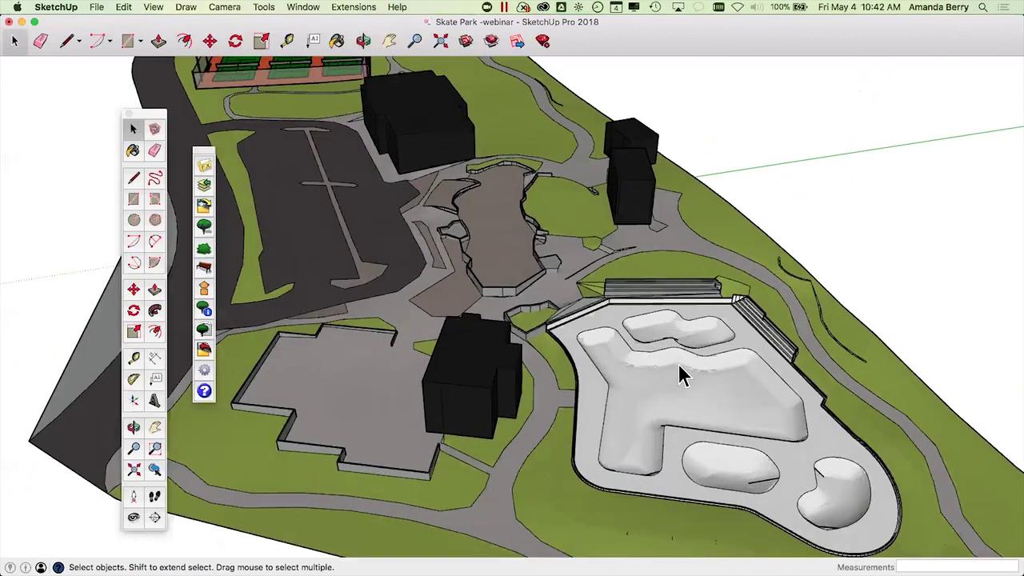
scroll(543, 379, "down", 4)
scroll(380, 532, "up", 5)
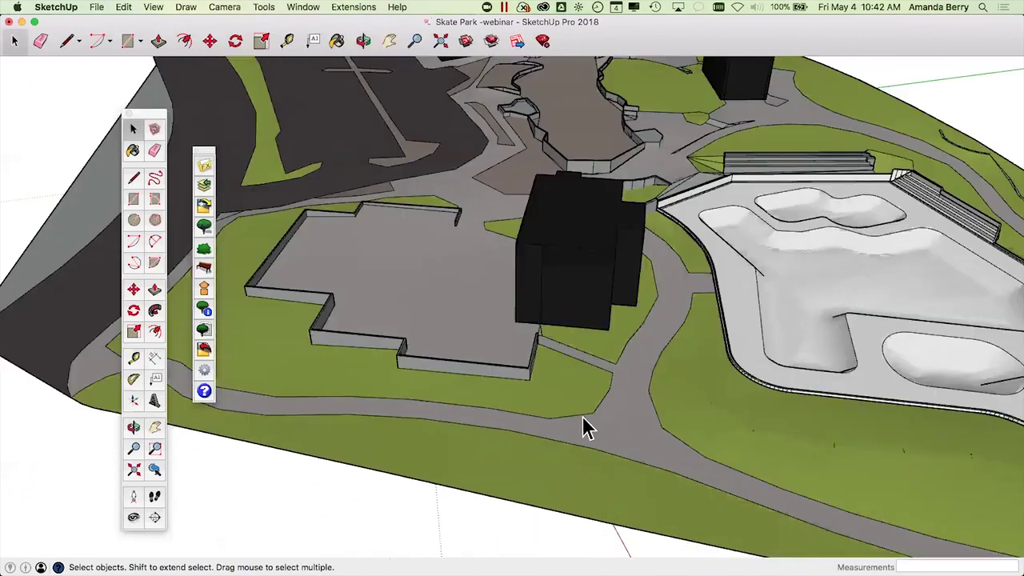
scroll(582, 417, "down", 1)
scroll(748, 275, "down", 3)
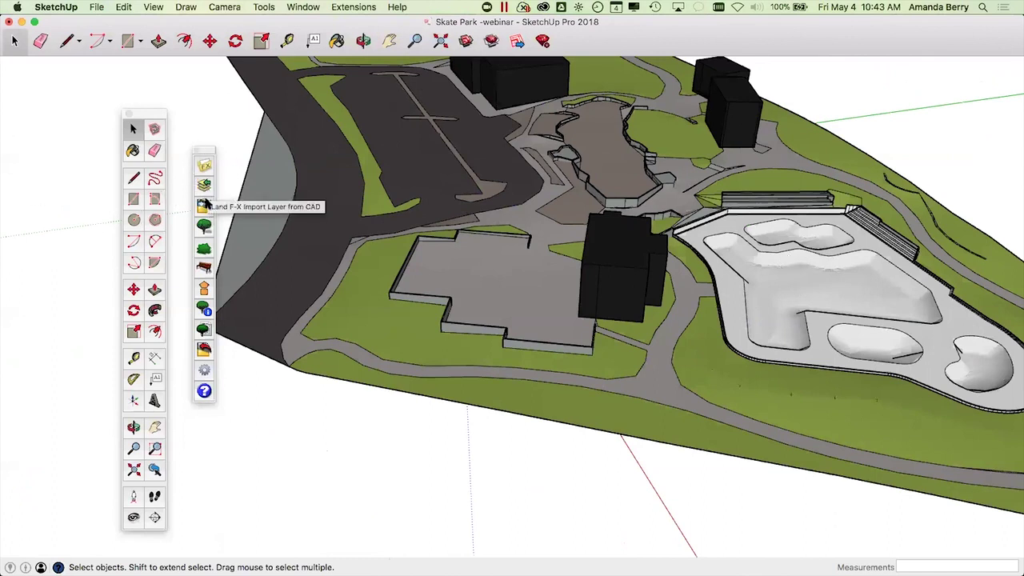
left_click(205, 206)
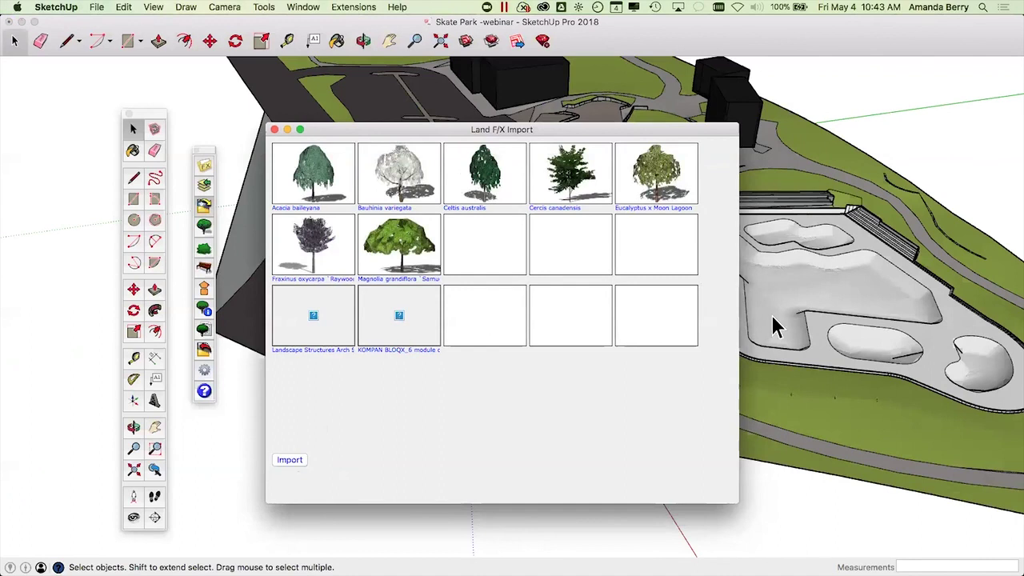
left_click(293, 462)
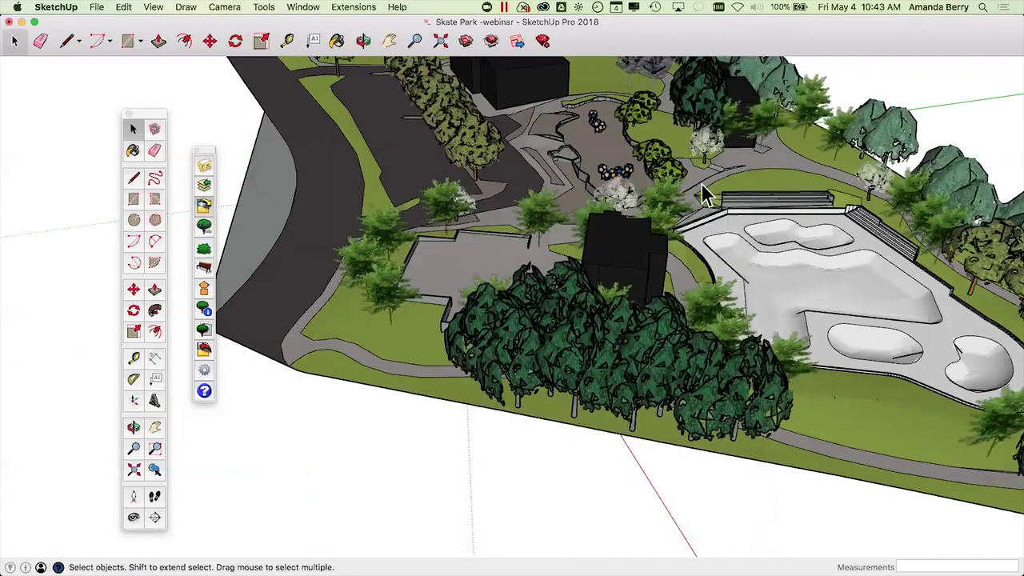
Step: Move the play structure at the building end of the playground about 6 m toward the other play structure
scroll(701, 183, "down", 3)
middle_click_drag(648, 240, 888, 236)
scroll(565, 169, "up", 6)
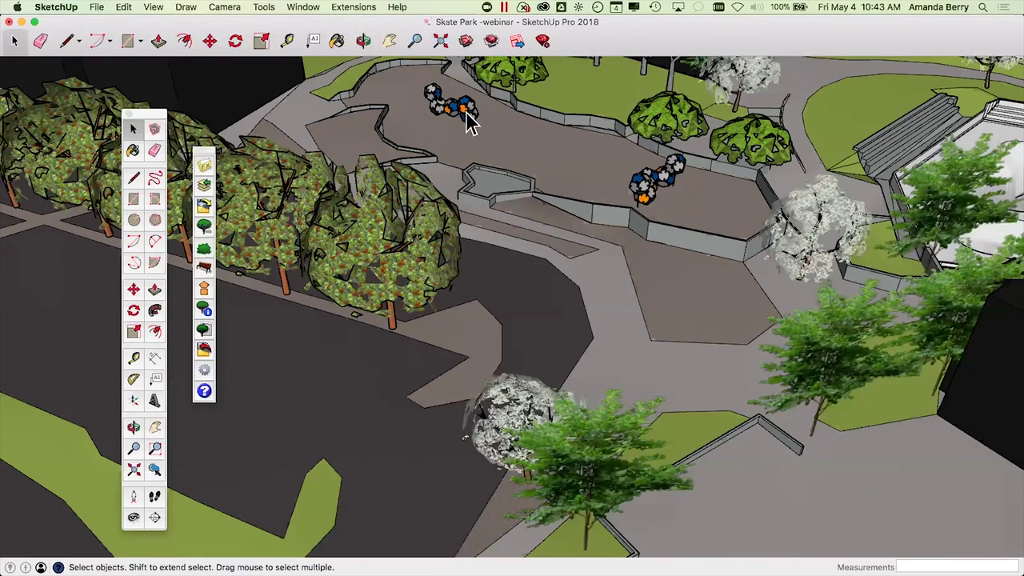
scroll(665, 209, "down", 3)
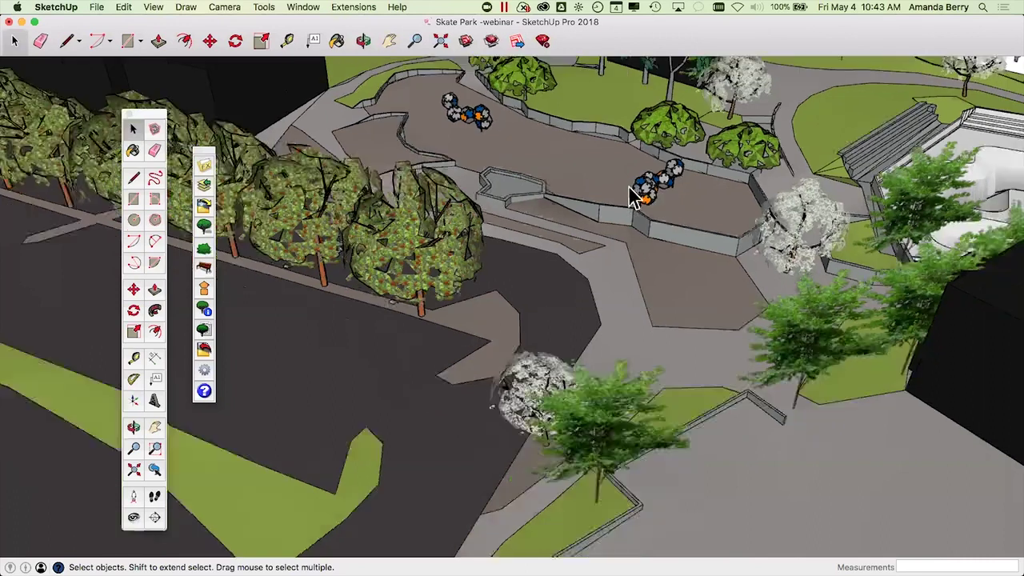
left_click(507, 141)
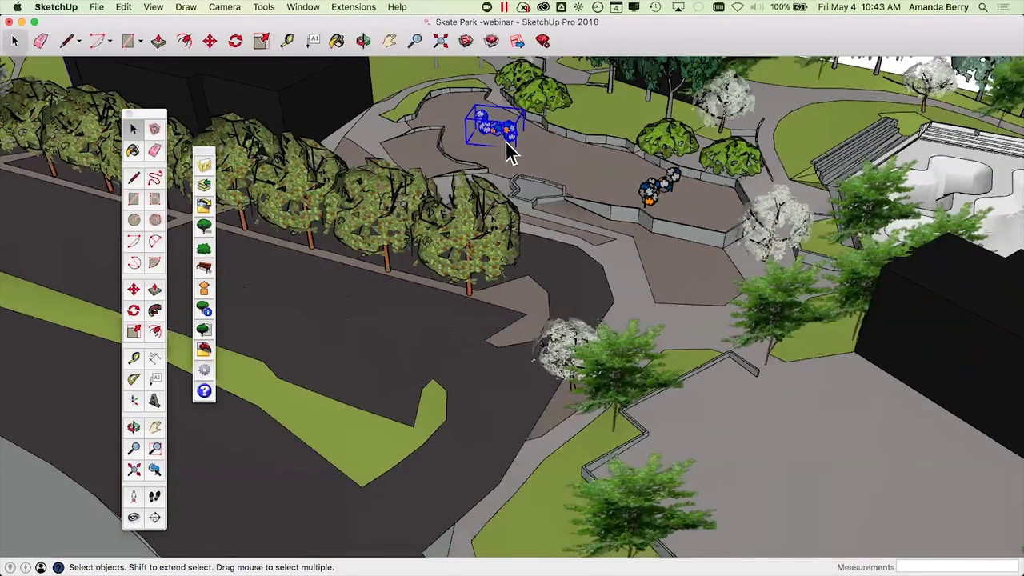
key("m")
left_click(522, 149)
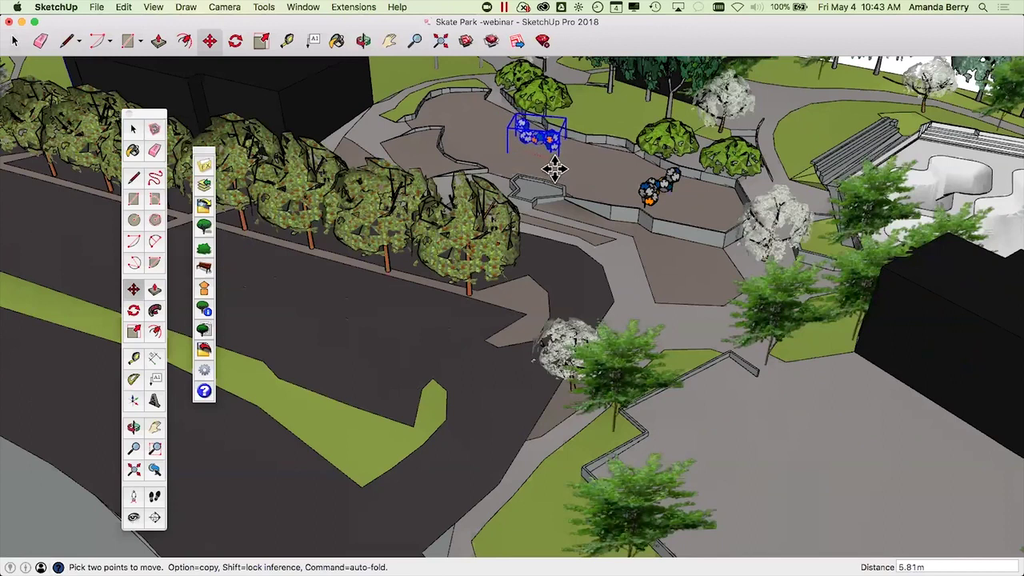
left_click(563, 183)
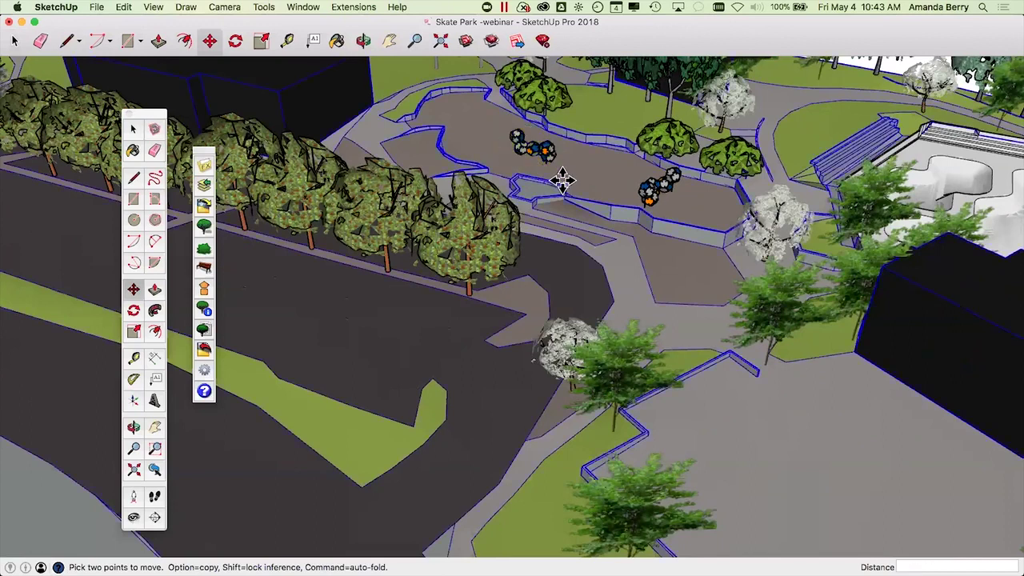
key("space")
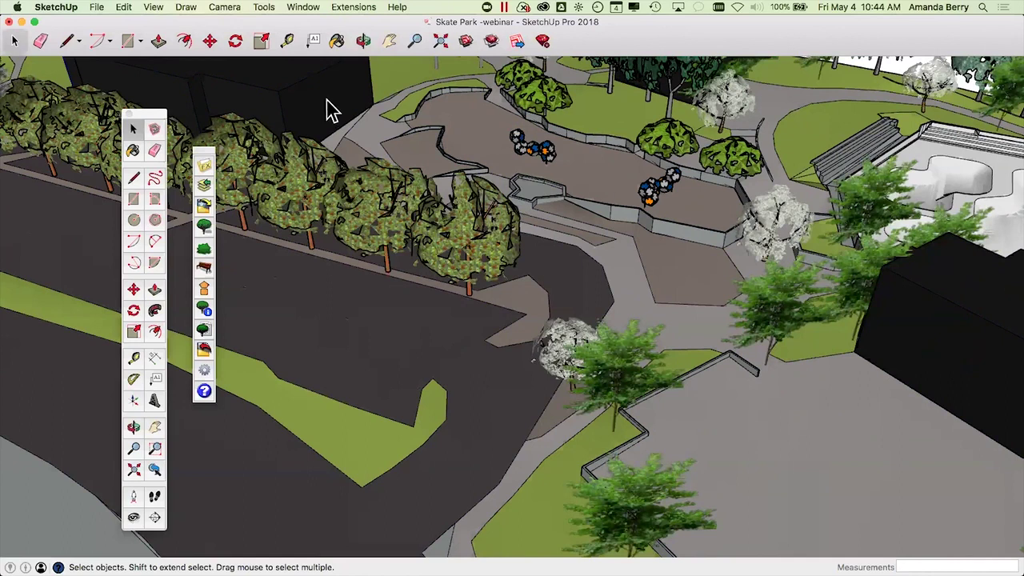
Step: Switch to the skate park model in Rhino and preview the plants in Land F/X Import, keeping the document's other objects
left_click(21, 22)
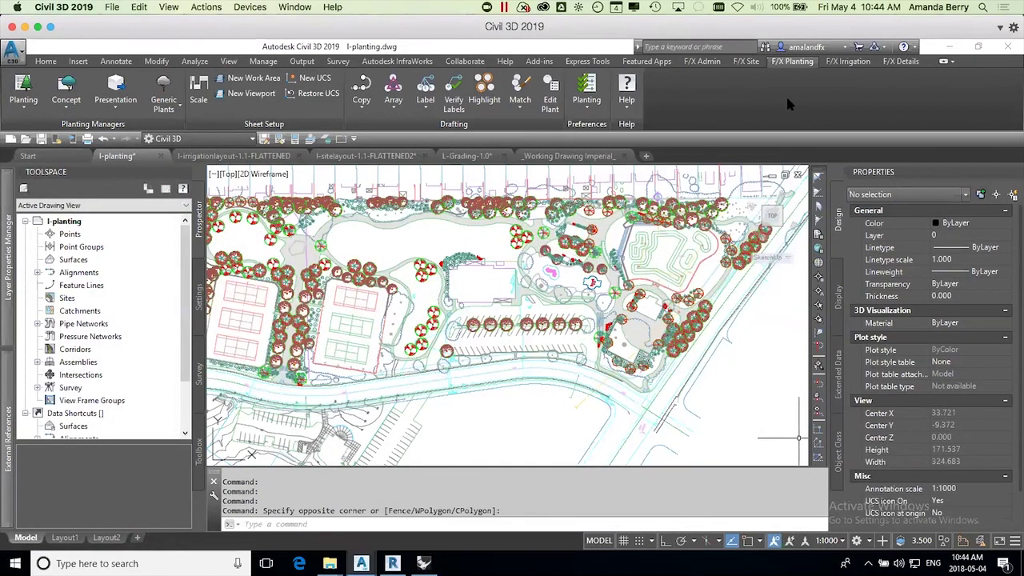
left_click(400, 558)
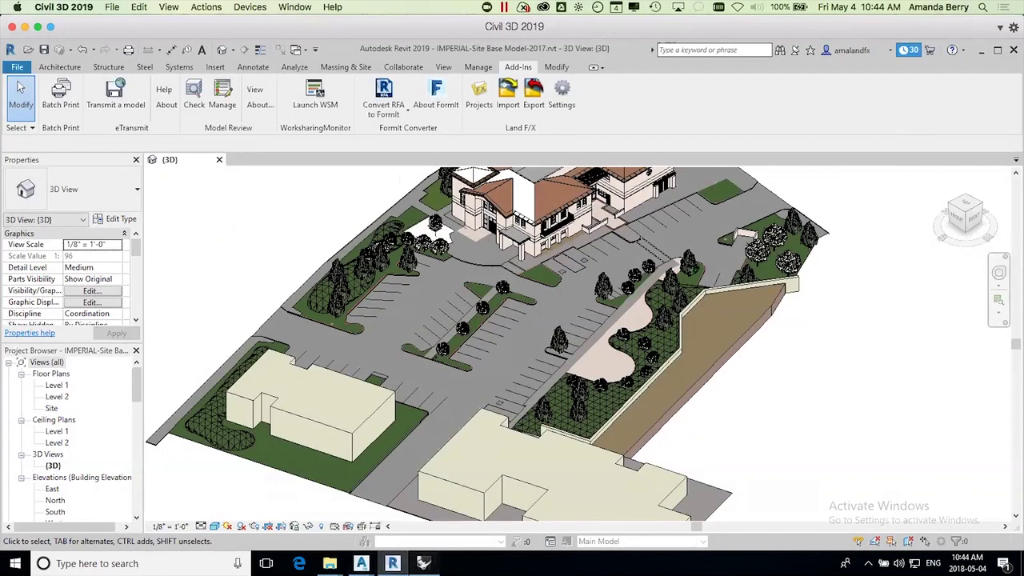
left_click(424, 563)
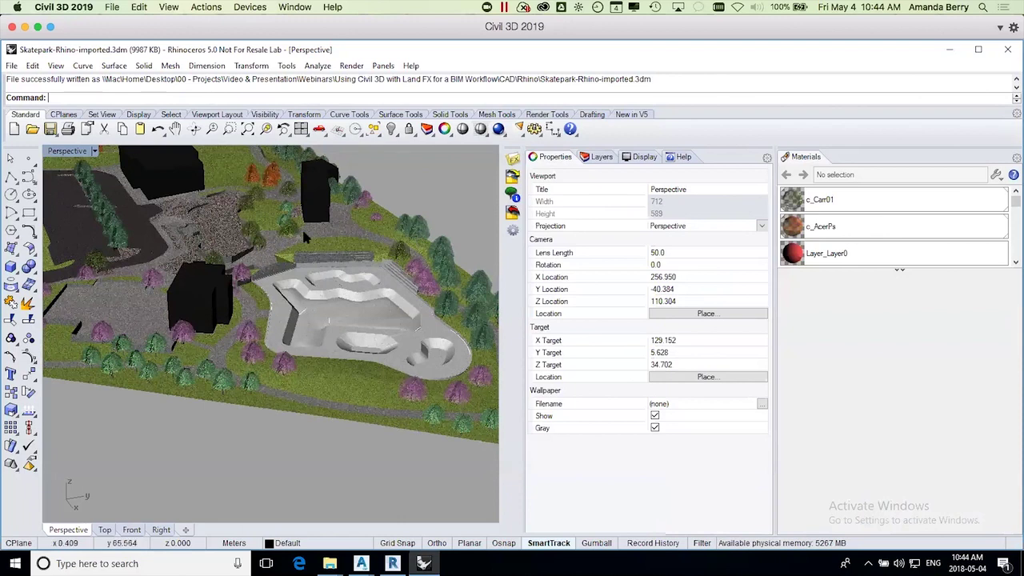
left_click(512, 177)
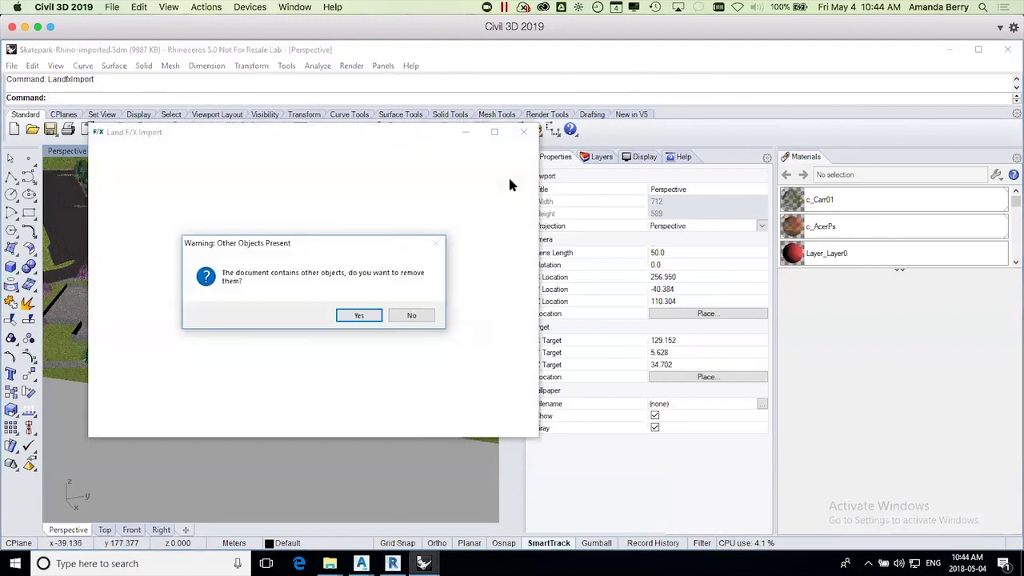
left_click(413, 316)
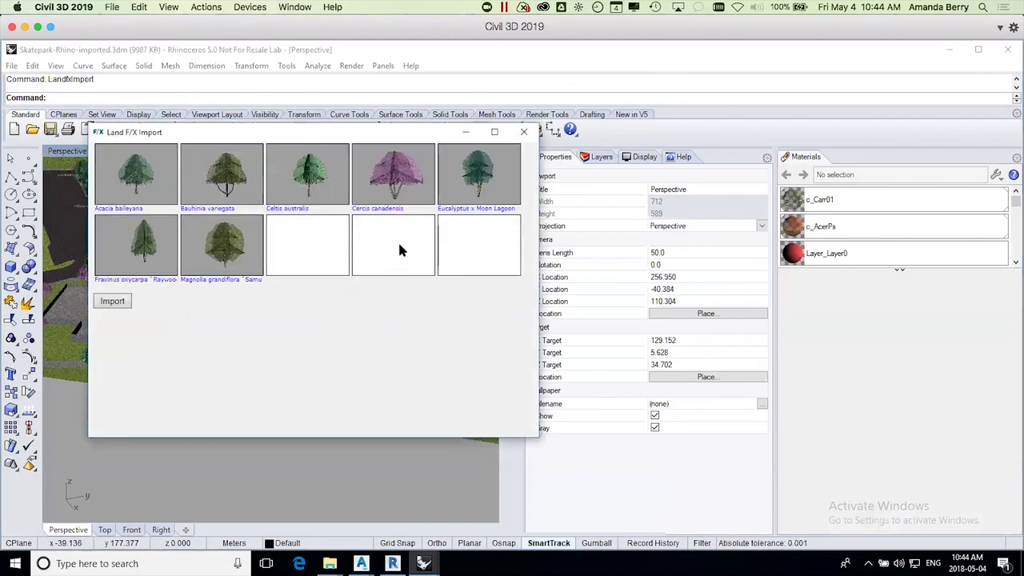
left_click(523, 131)
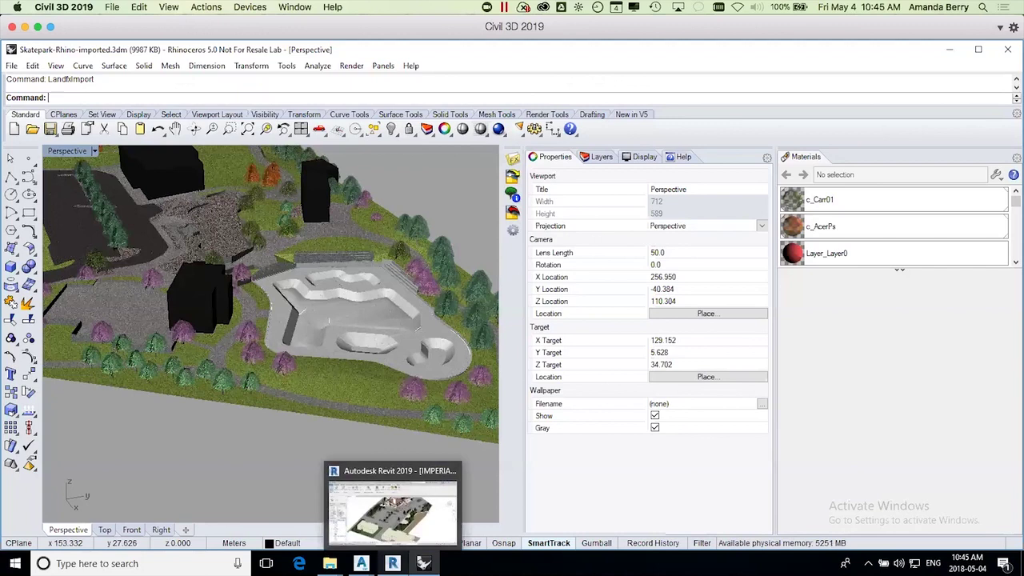
Step: Minimize Revit and Rhino to return to Civil 3D, and save the I-irrigationlayout-1.1-FLATTENED drawing
left_click(392, 563)
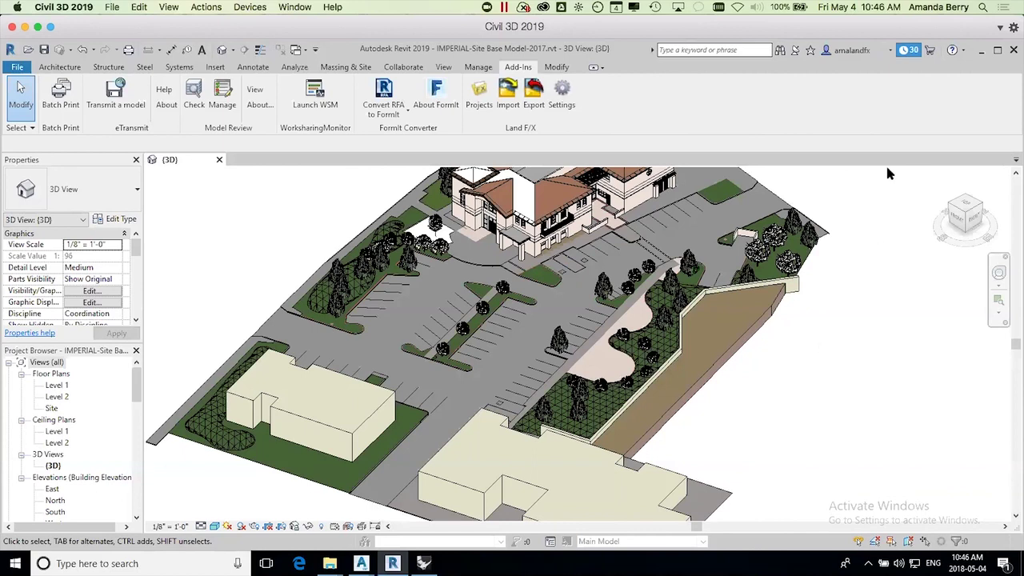
left_click(983, 51)
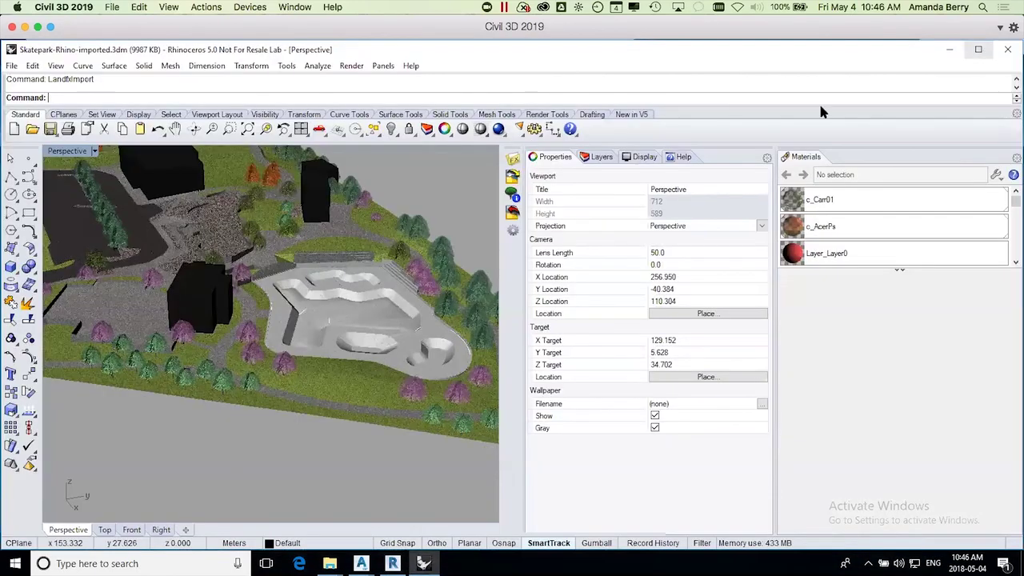
left_click(954, 52)
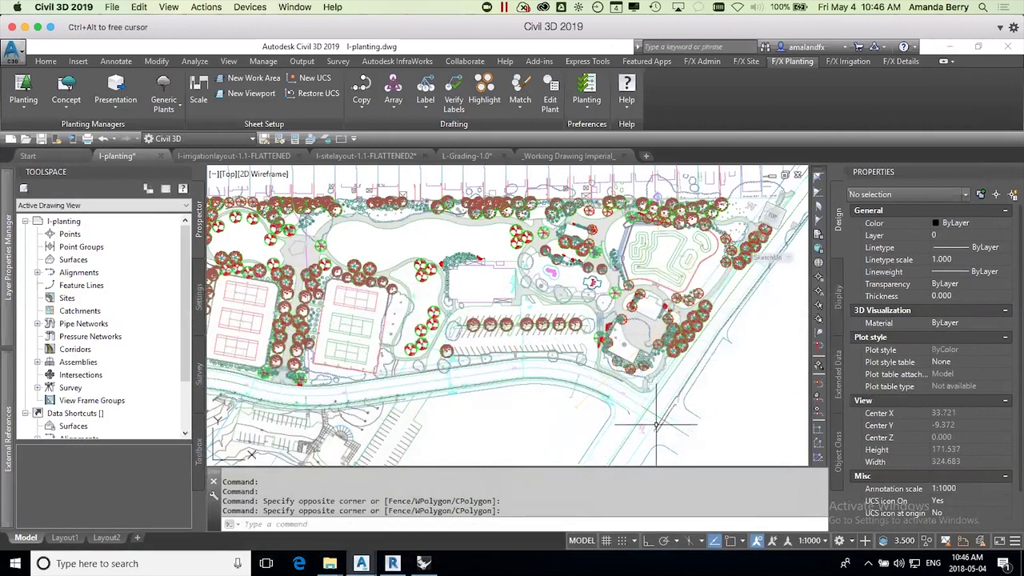
left_click(268, 157)
key("ctrl+s")
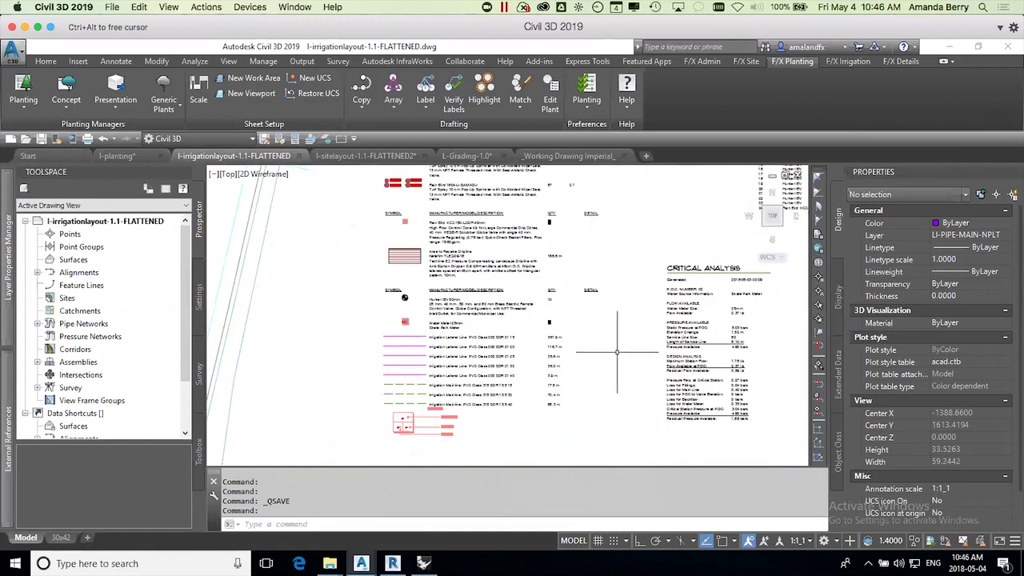
Step: Examine the irrigation schedule, valve schedule and critical analysis beside the plan, and the irrigation layout around the parking lot
scroll(617, 352, "down", 2)
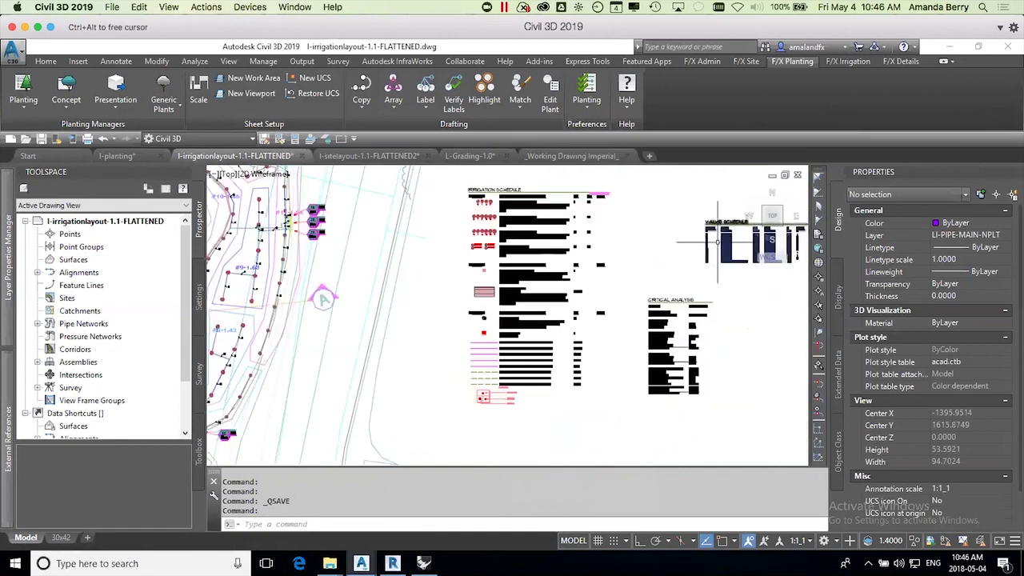
scroll(718, 241, "up", 3)
scroll(730, 264, "up", 1)
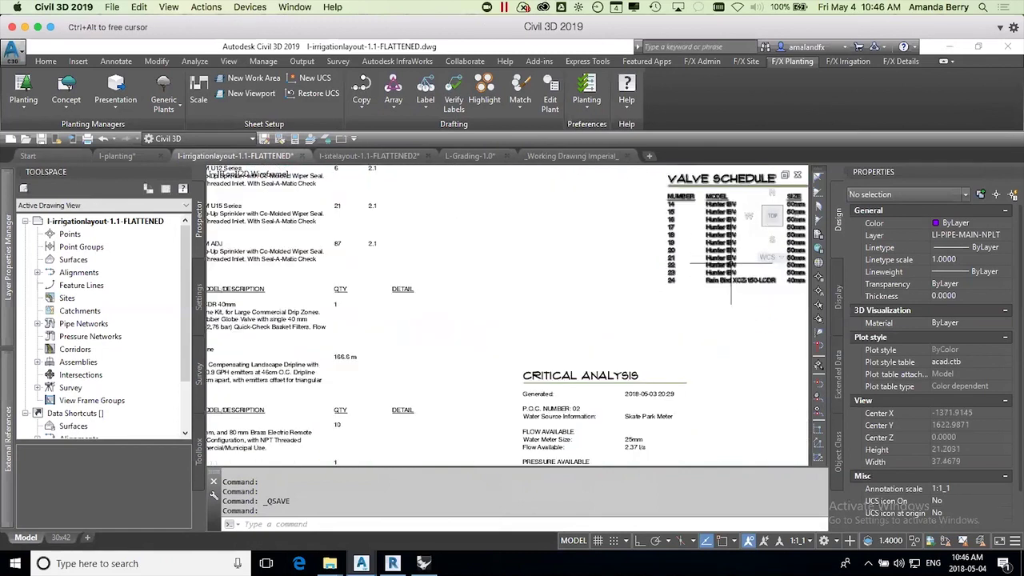
scroll(664, 304, "down", 6)
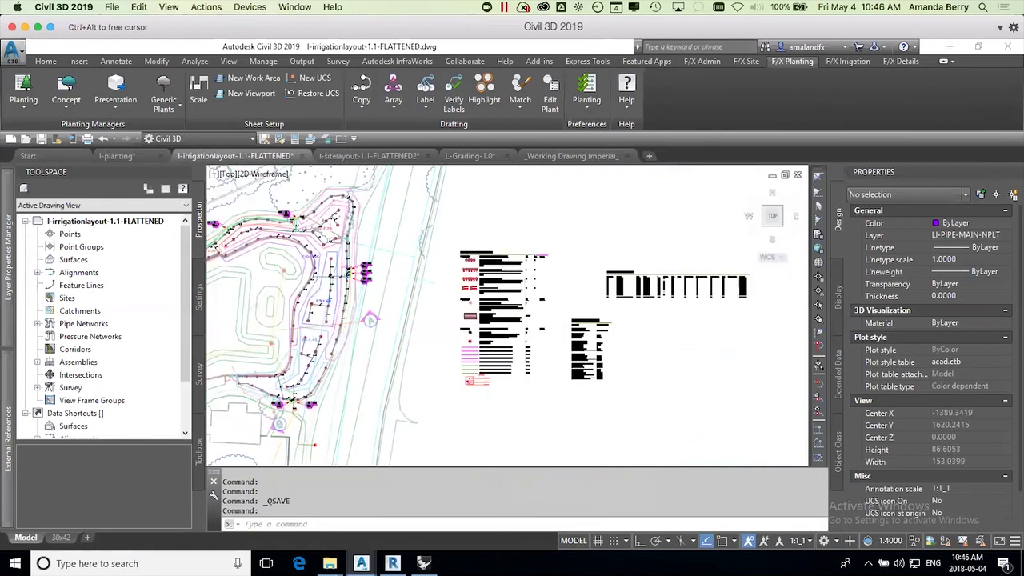
scroll(377, 395, "down", 2)
mouse_move(438, 424)
middle_mouse_down()
mouse_move(560, 392)
mouse_move(710, 309)
middle_mouse_up()
left_click(713, 308)
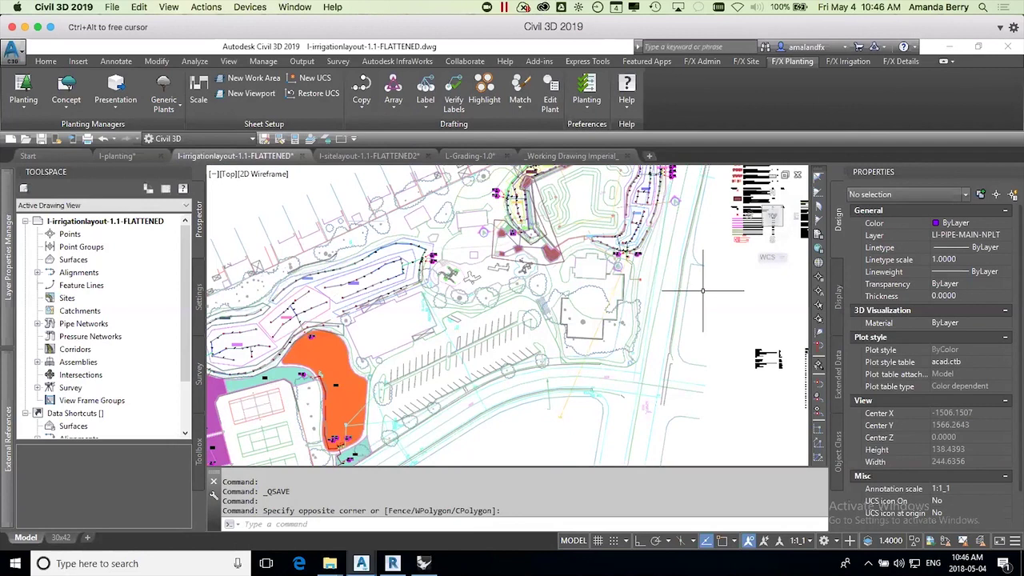
Step: Locate valve 5 across all POCs with LOCATEVALVE and examine it with the surrounding irrigation layout
type("LOCATEvale")
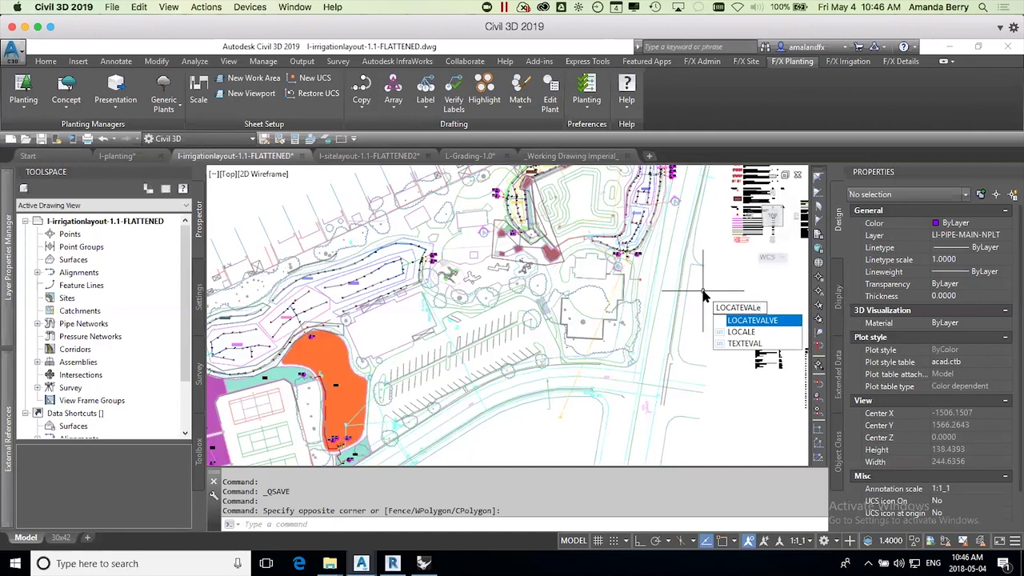
key("Return")
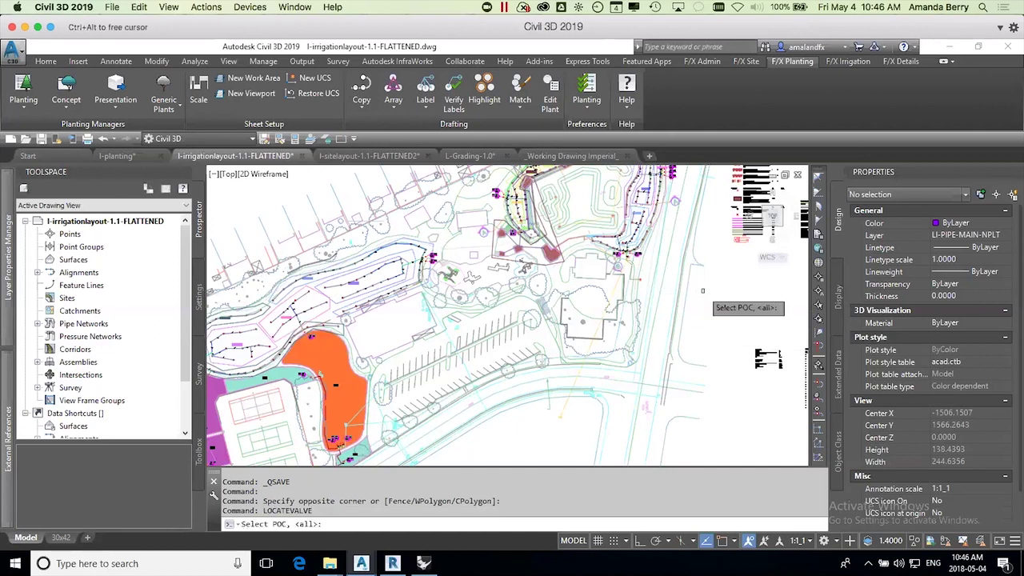
key("Return")
mouse_move(755, 337)
left_mouse_down()
mouse_move(445, 140)
mouse_move(461, 162)
left_mouse_up()
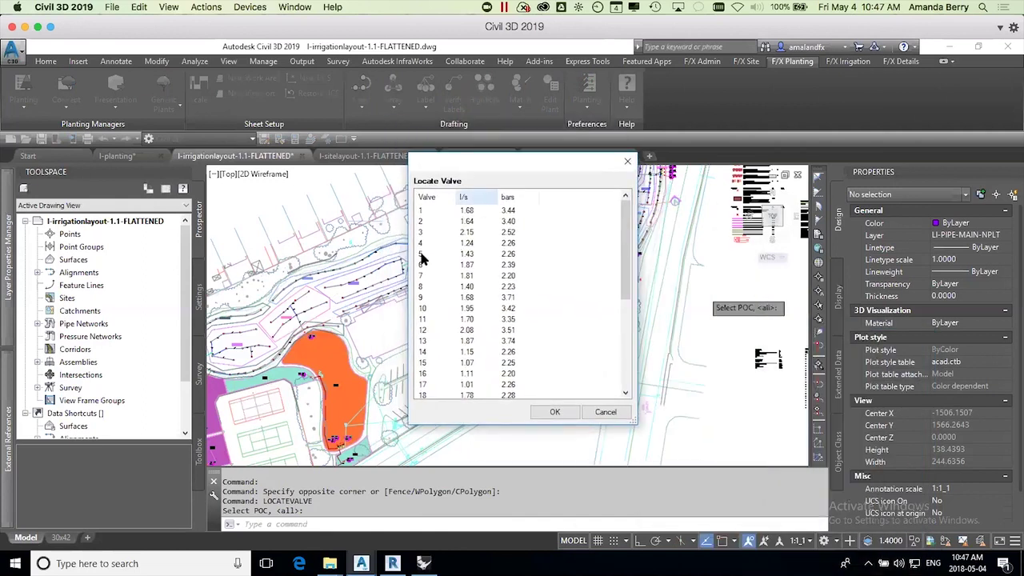
left_click(422, 254)
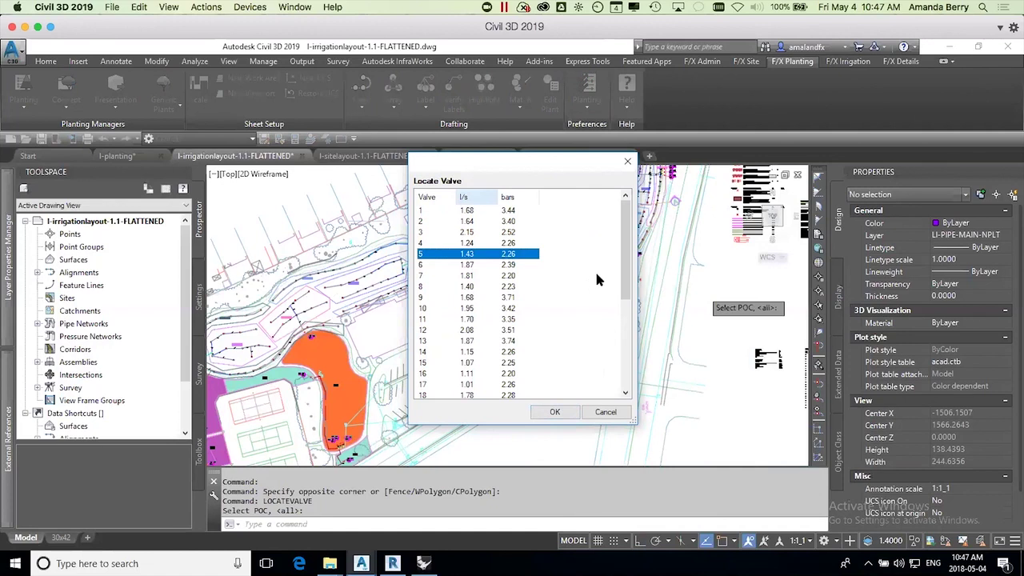
left_click(552, 412)
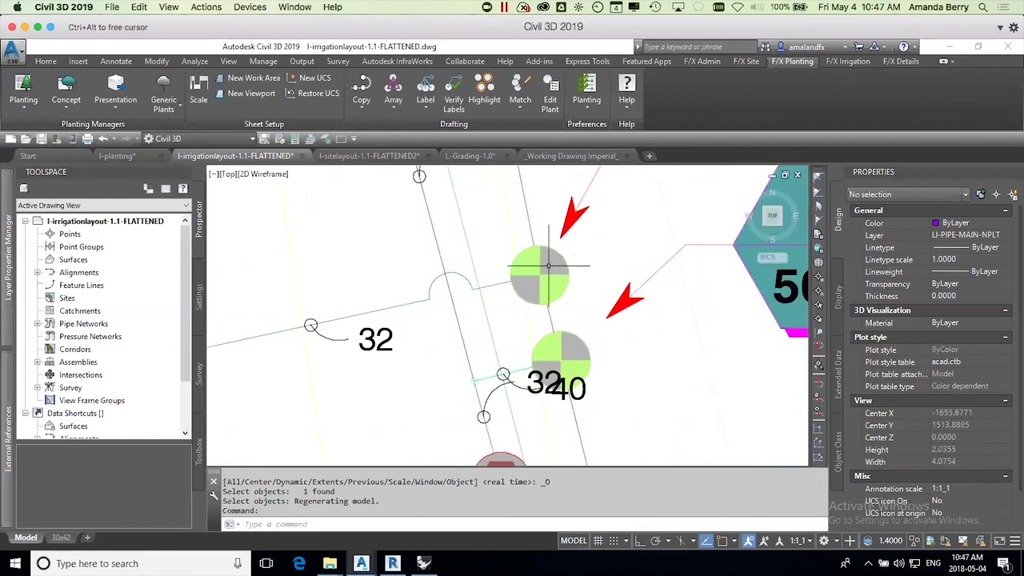
scroll(549, 265, "down", 10)
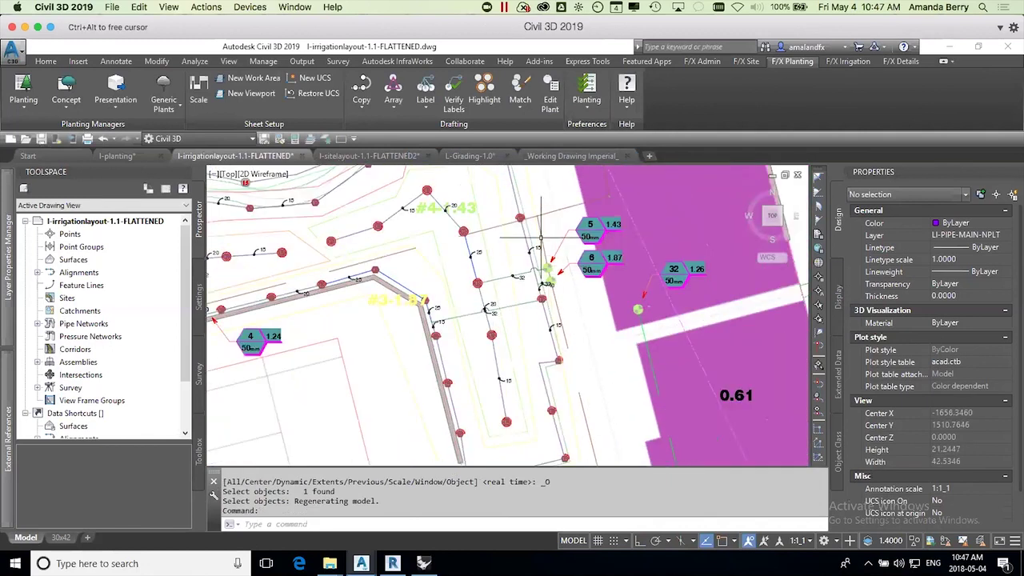
scroll(538, 360, "down", 3)
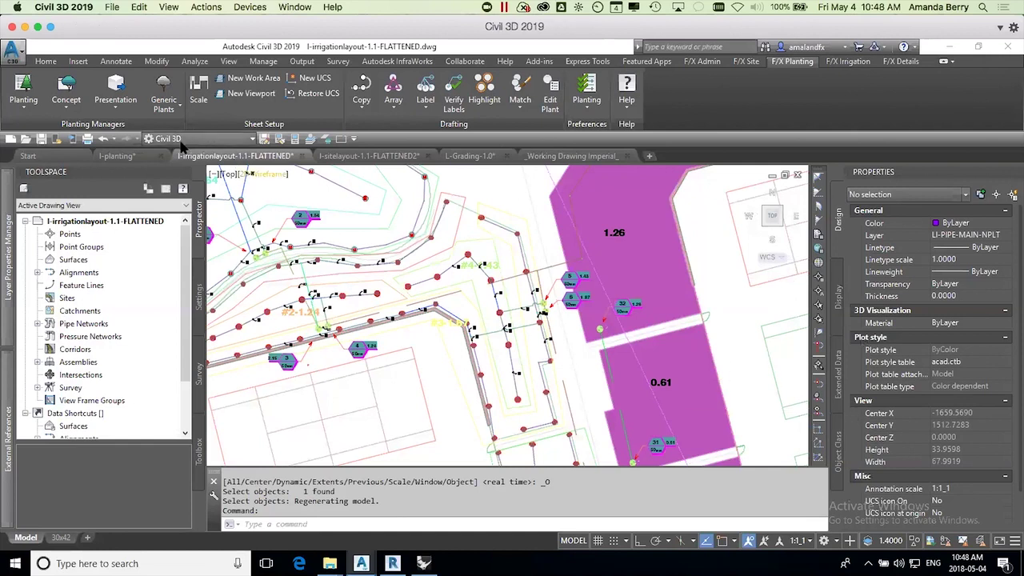
Step: Switch to the site base model in Revit and view it from the front, left, top and an isometric corner
mouse_move(200, 159)
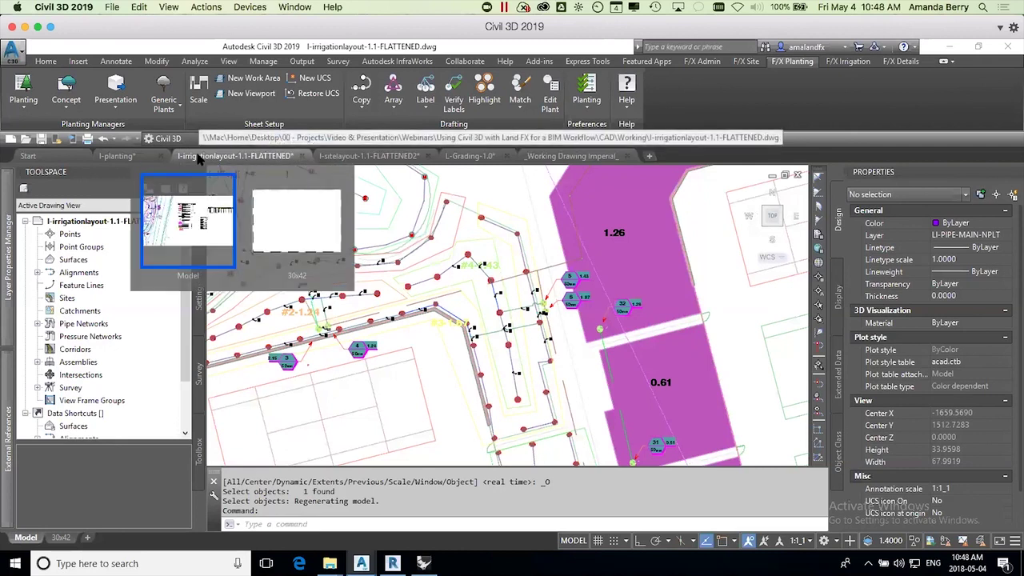
right_click(424, 563)
left_click(392, 563)
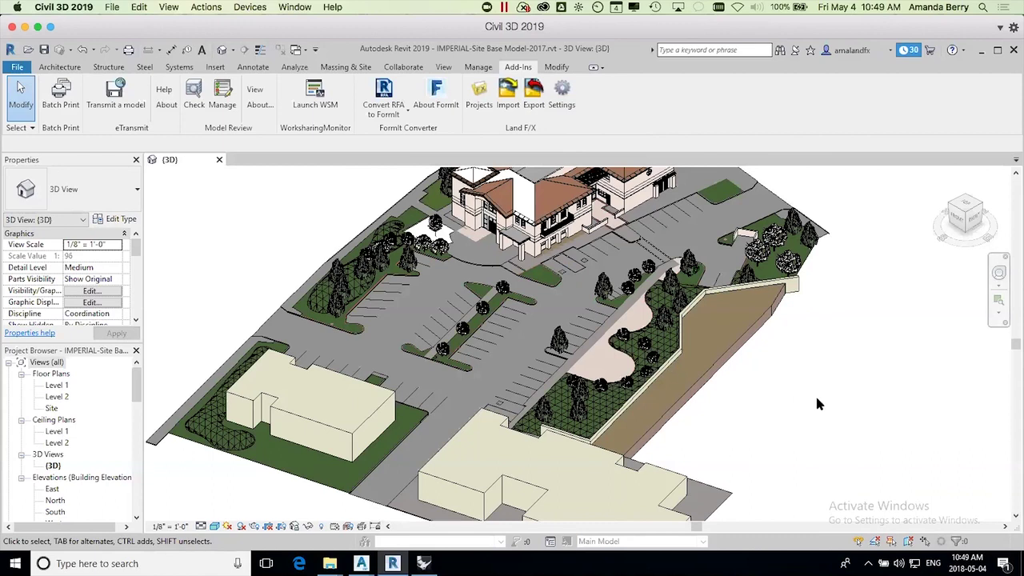
left_click(956, 223)
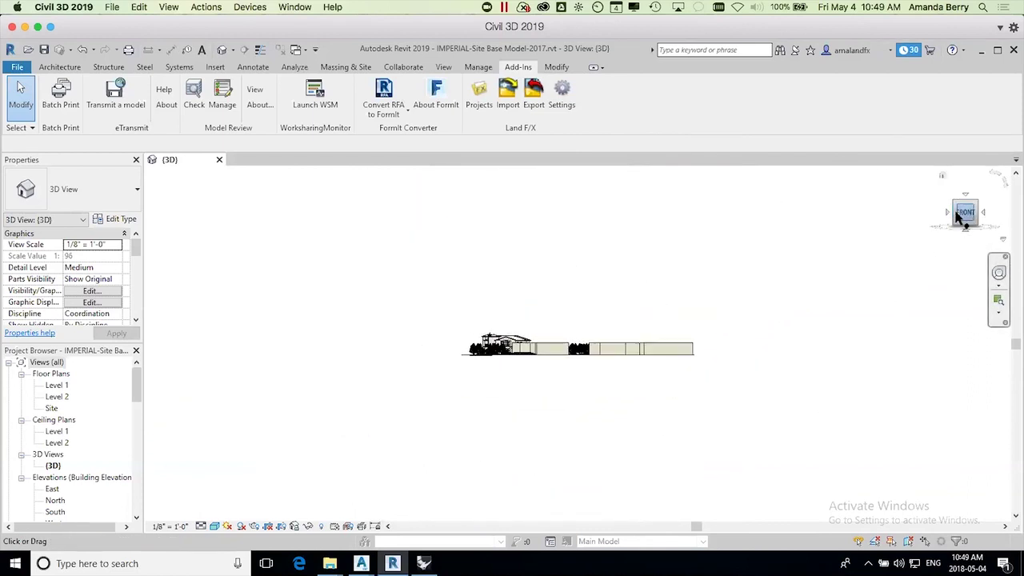
left_click(948, 213)
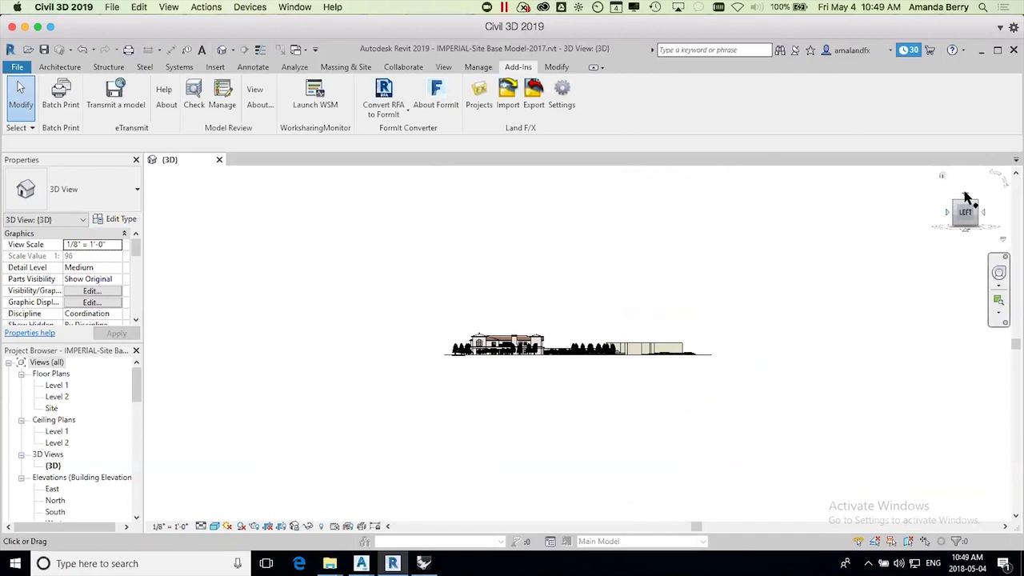
left_click(965, 201)
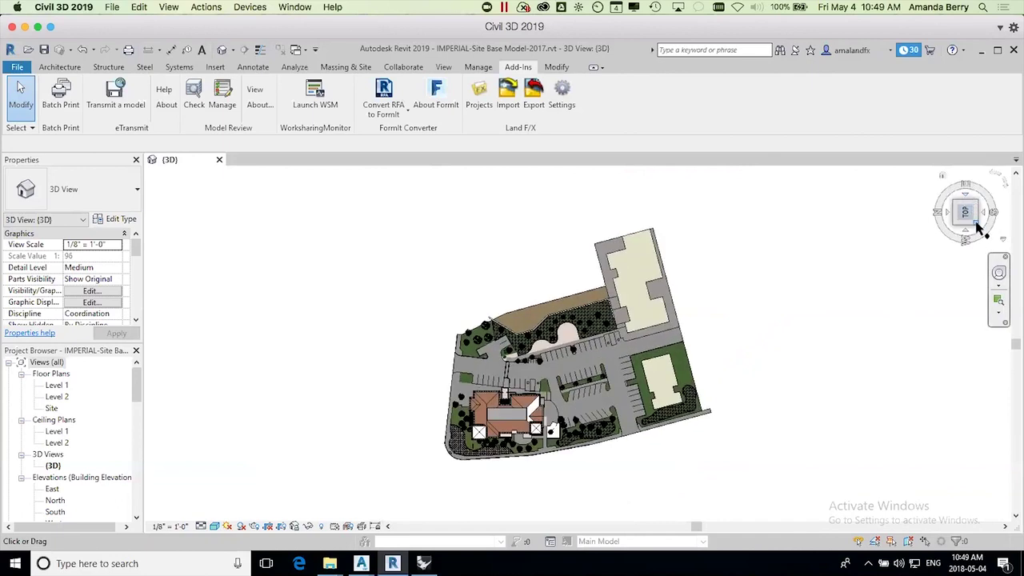
left_click(979, 232)
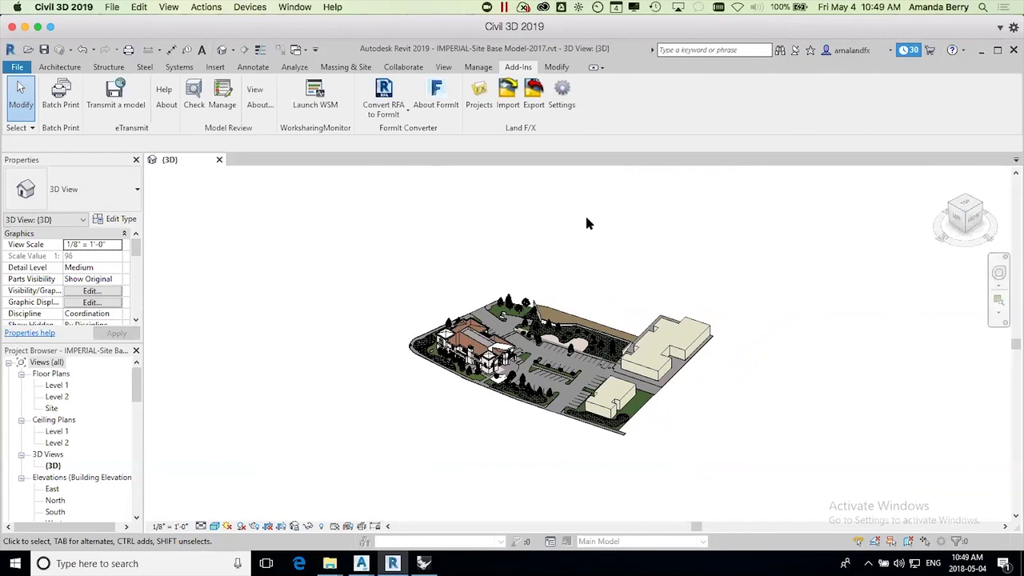
Step: Switch to the L-Grading-1.0 drawing in Civil 3D and examine the graded park surface around the community center
right_click(392, 563)
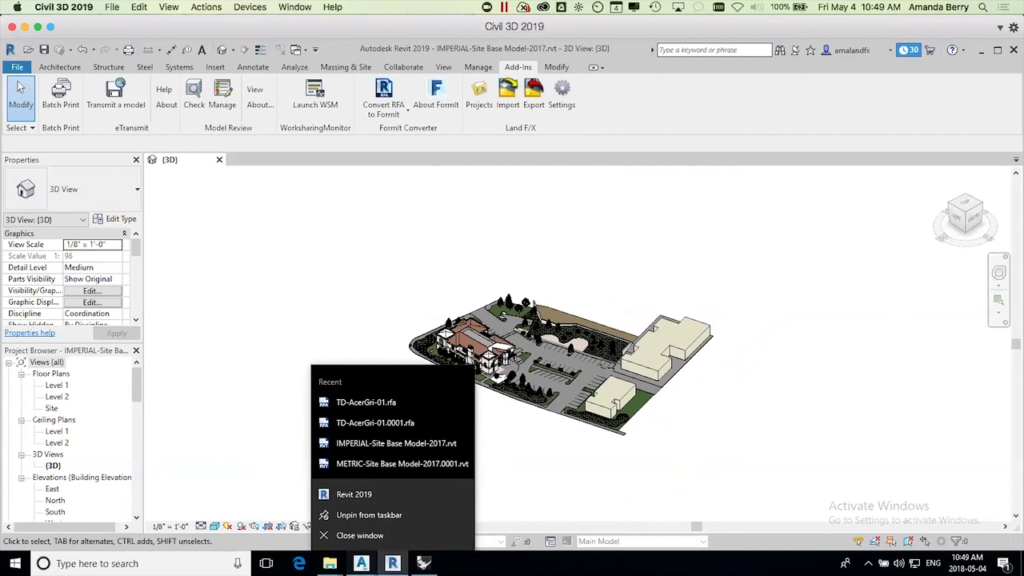
left_click(361, 563)
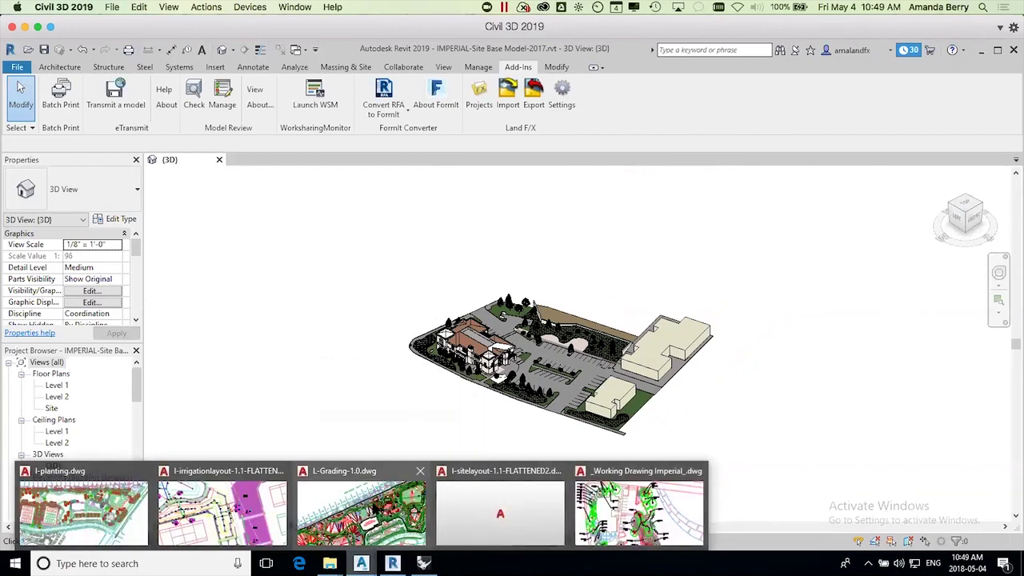
left_click(368, 507)
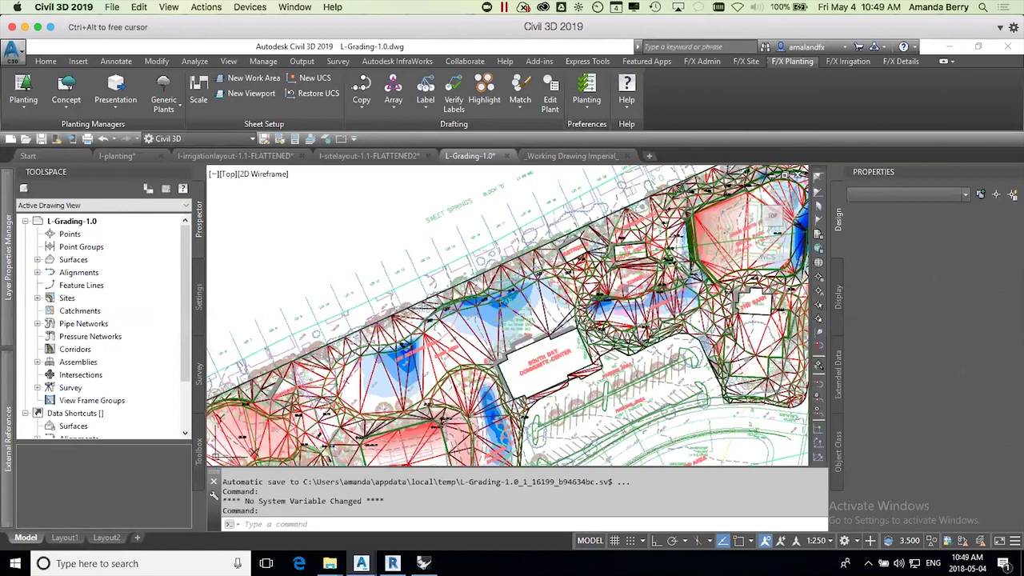
left_click(402, 205)
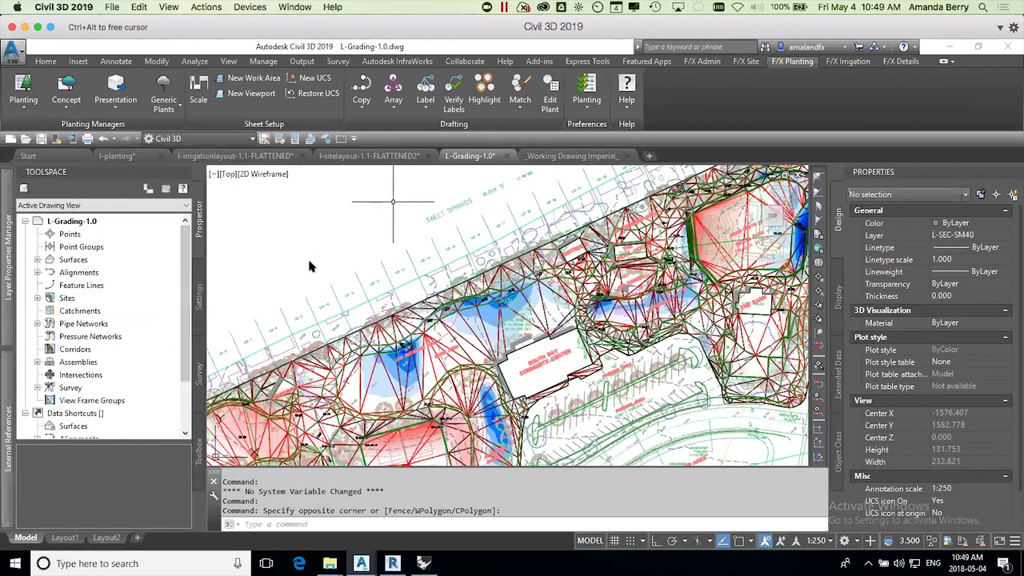
left_click(351, 206)
left_click(351, 205)
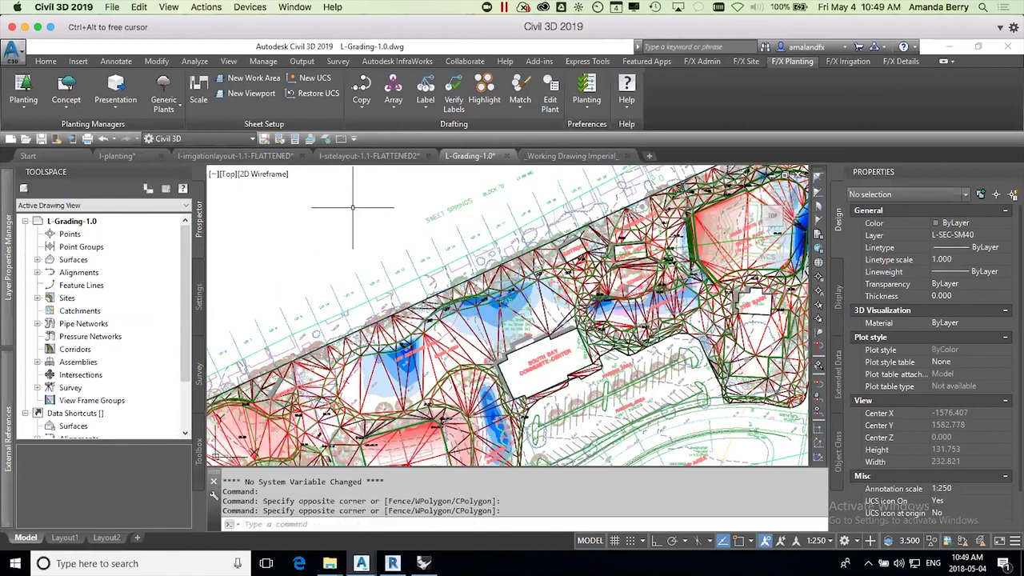
scroll(352, 207, "down", 2)
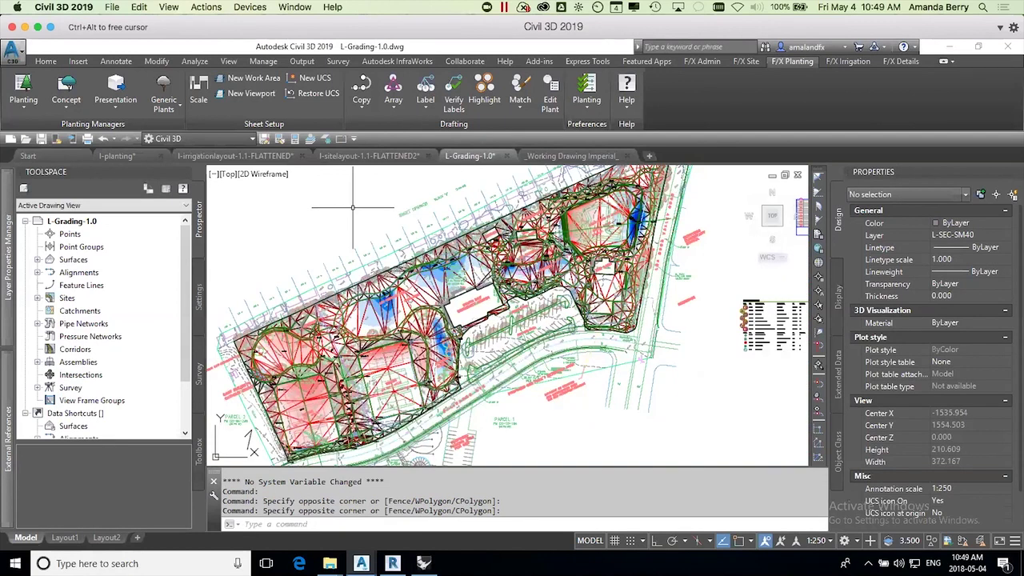
scroll(352, 207, "down", 2)
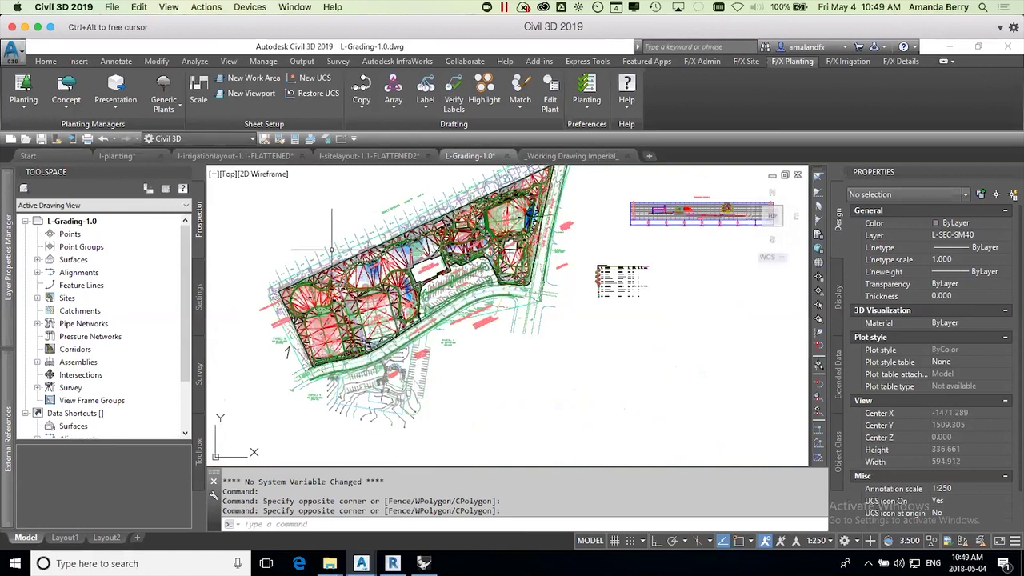
mouse_move(416, 350)
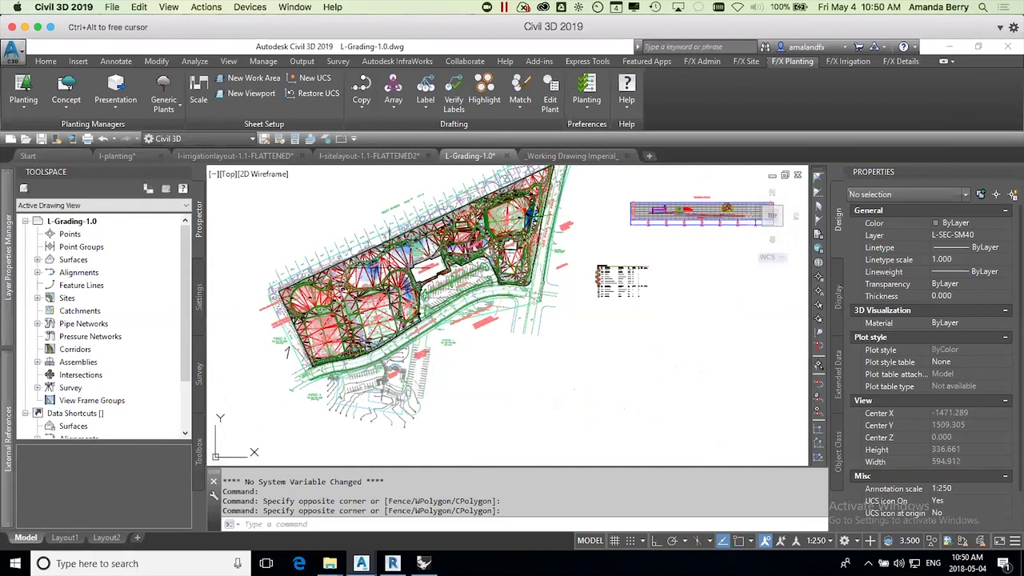
scroll(376, 268, "up", 4)
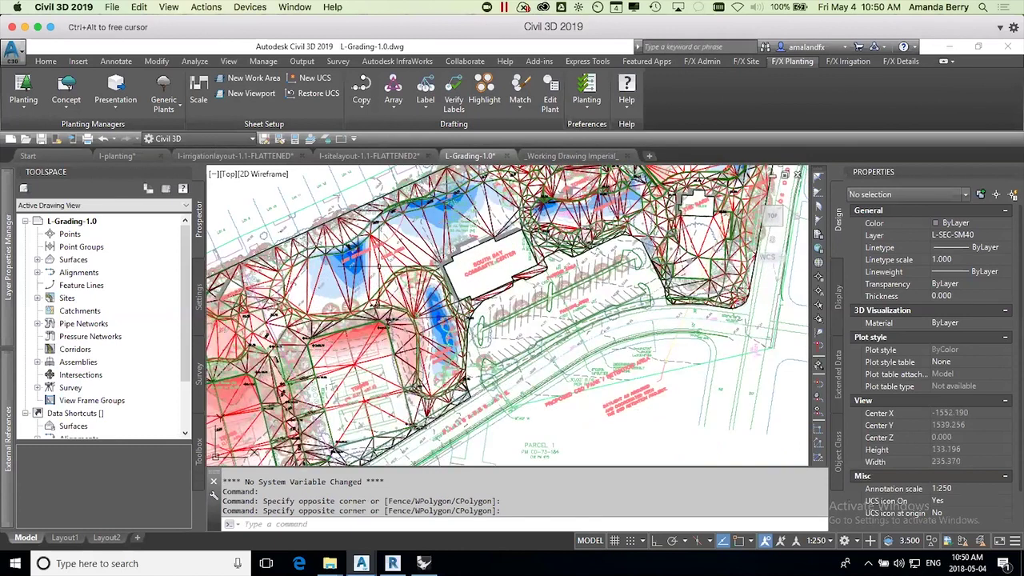
Step: Open the Proposed surface's SketchUp Surface style for editing and show its slope analysis settings
left_click(379, 267)
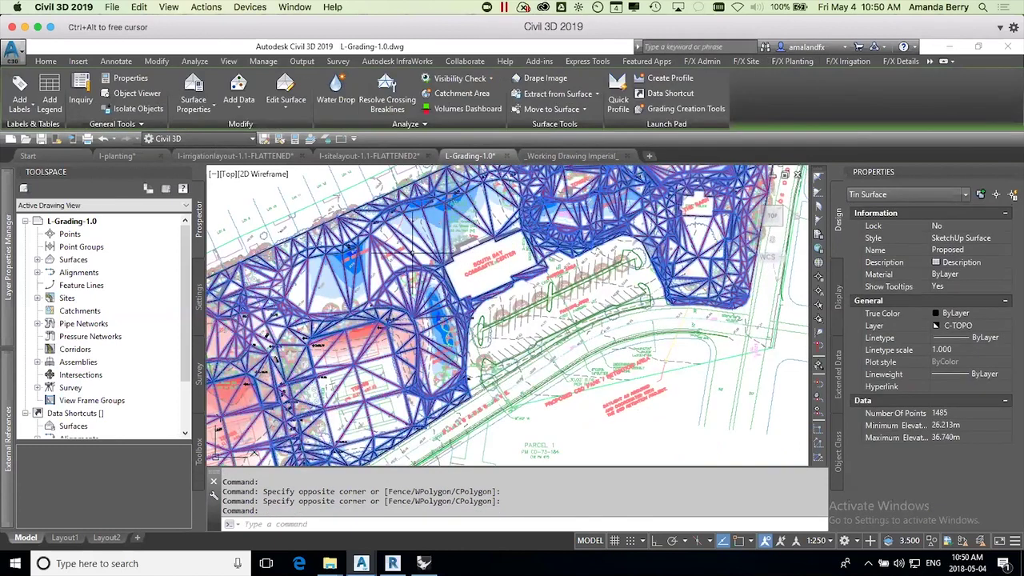
right_click(386, 270)
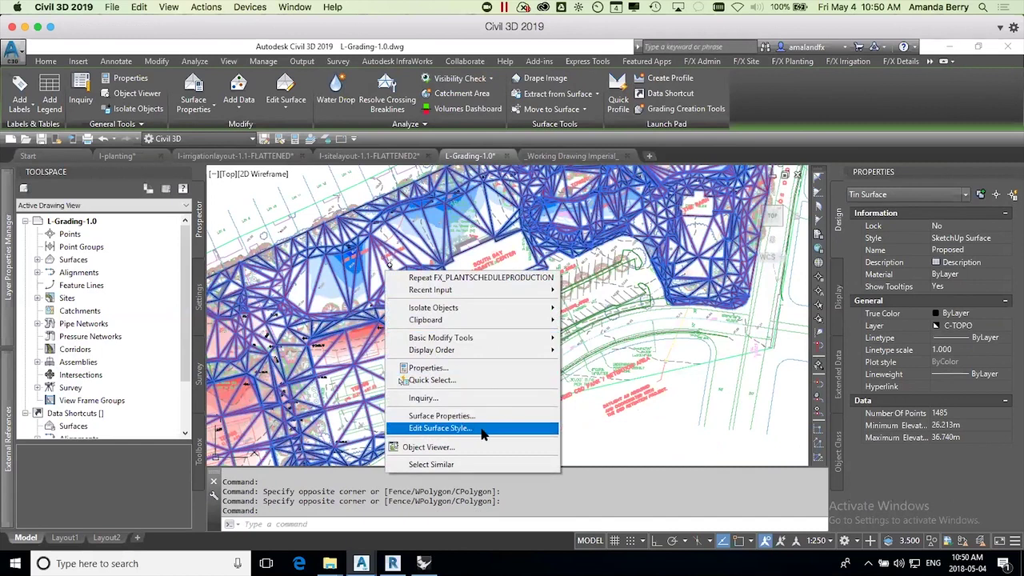
left_click(484, 430)
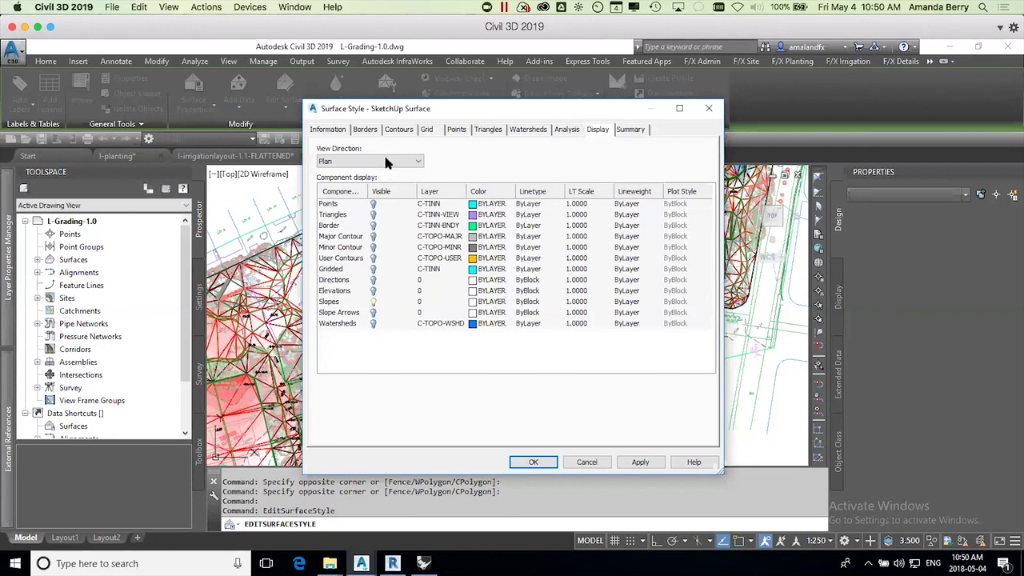
left_click(568, 131)
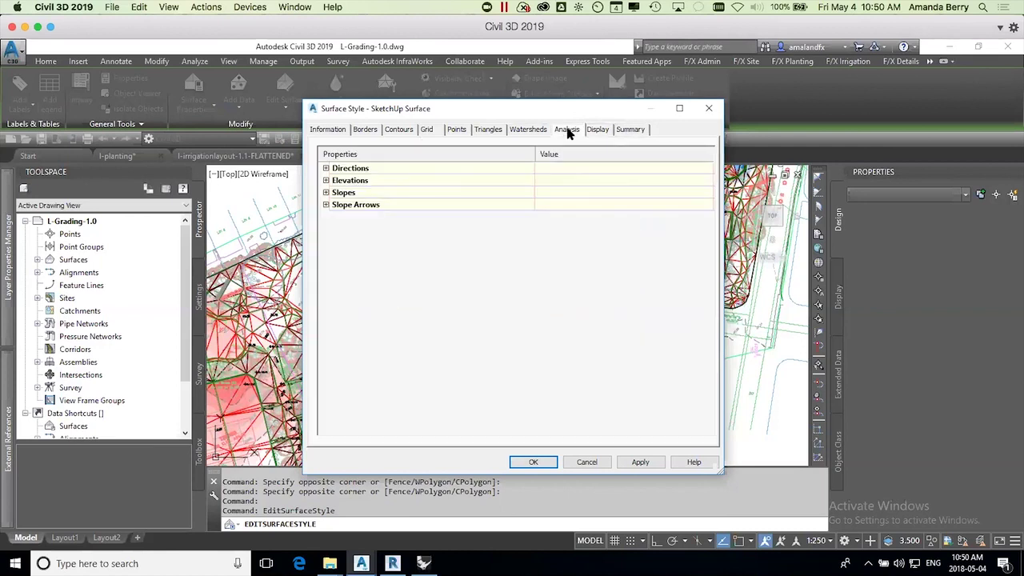
left_click(326, 193)
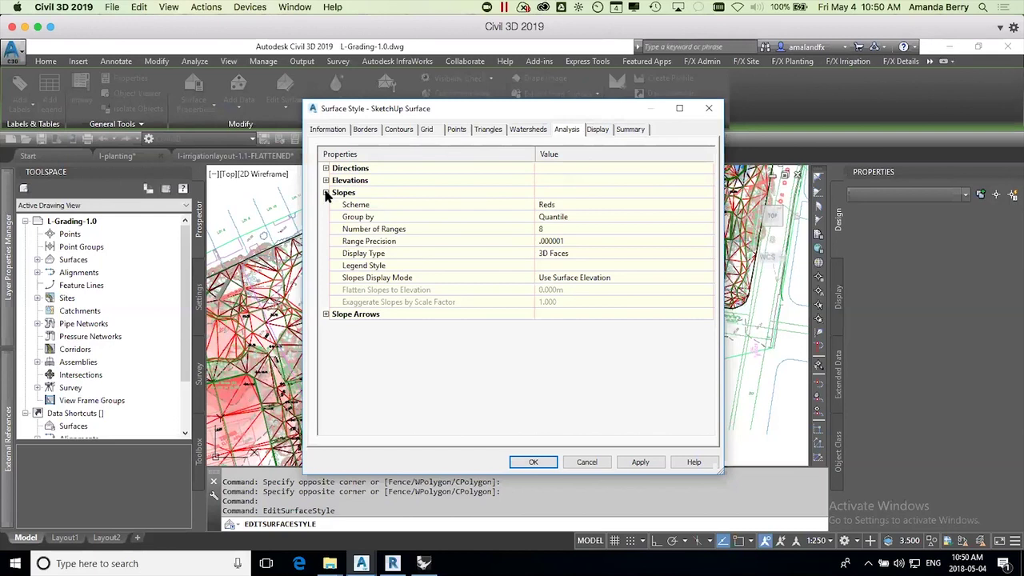
Step: Review the slope display types, keeping 3D Faces, then check the plan component display and accept the surface style
left_click(565, 253)
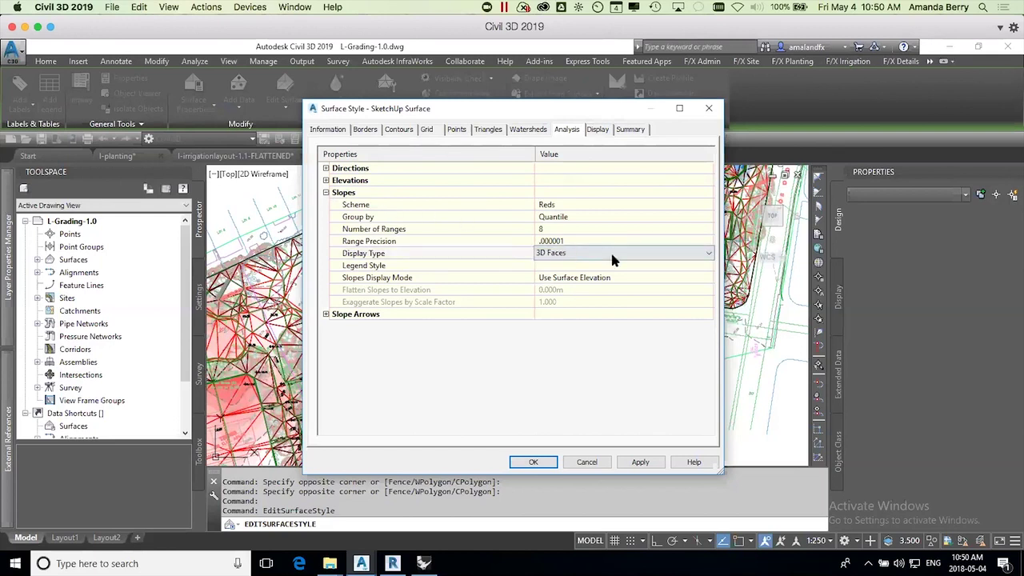
left_click(708, 255)
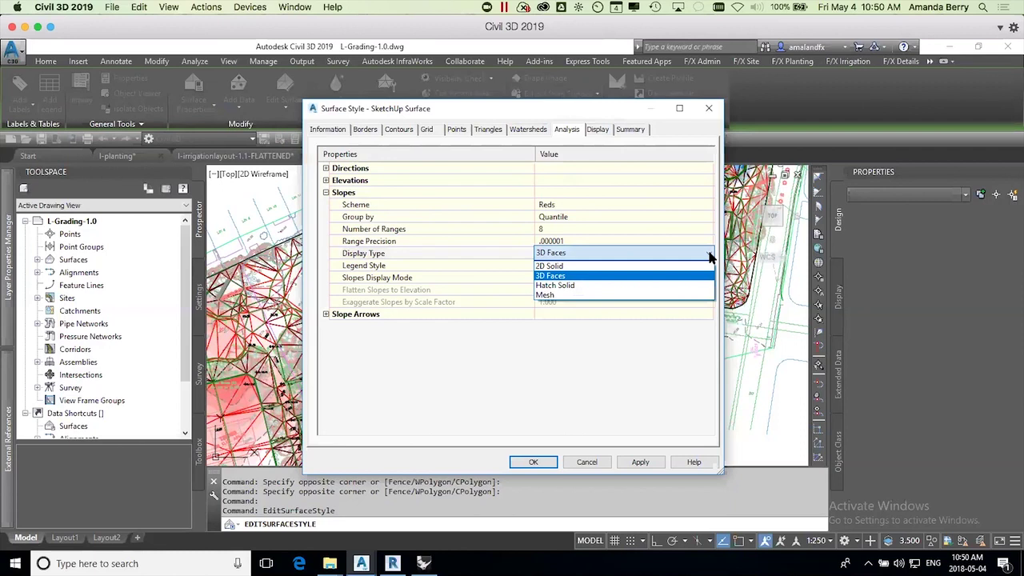
left_click(710, 255)
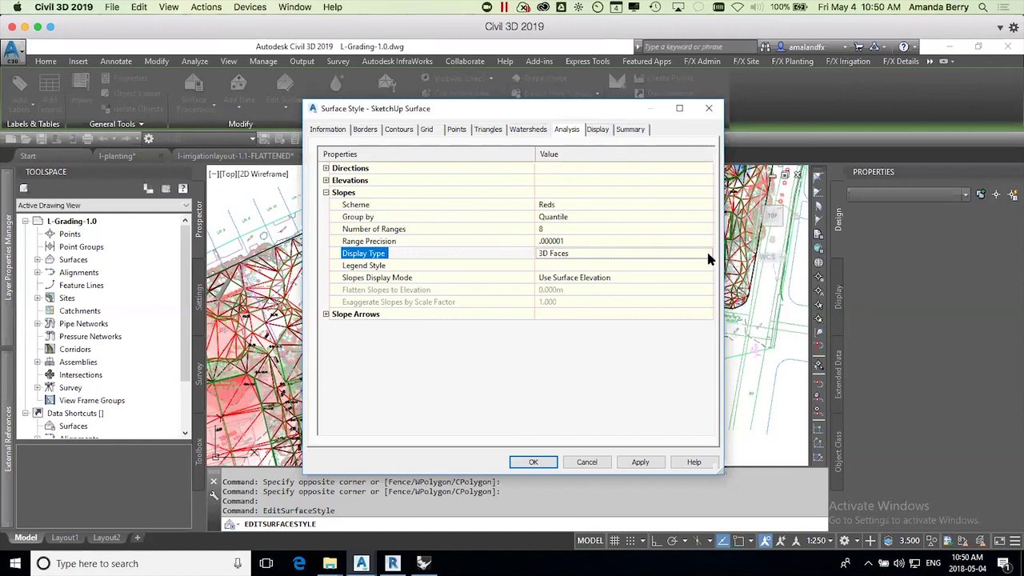
left_click(708, 255)
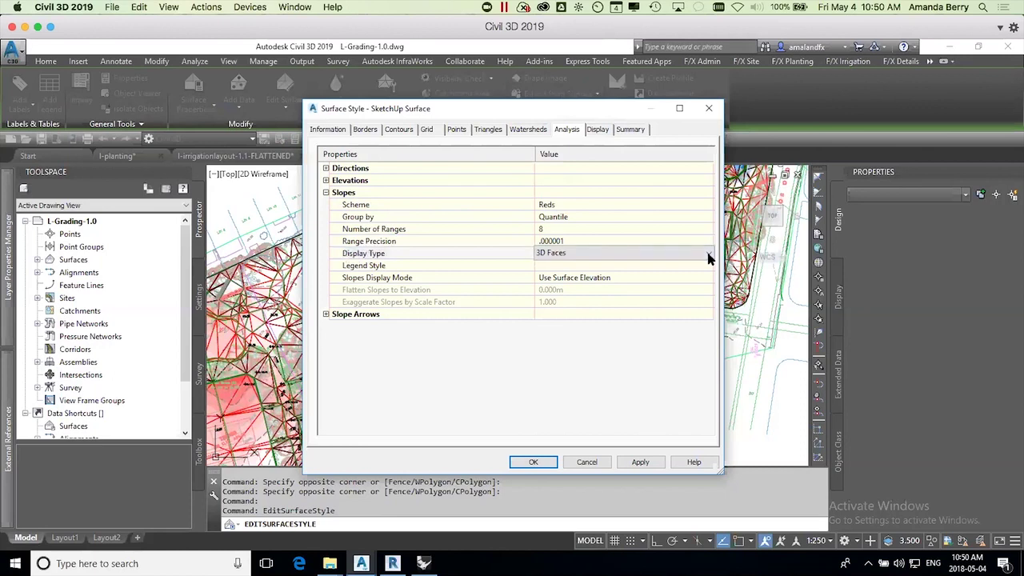
left_click(709, 255)
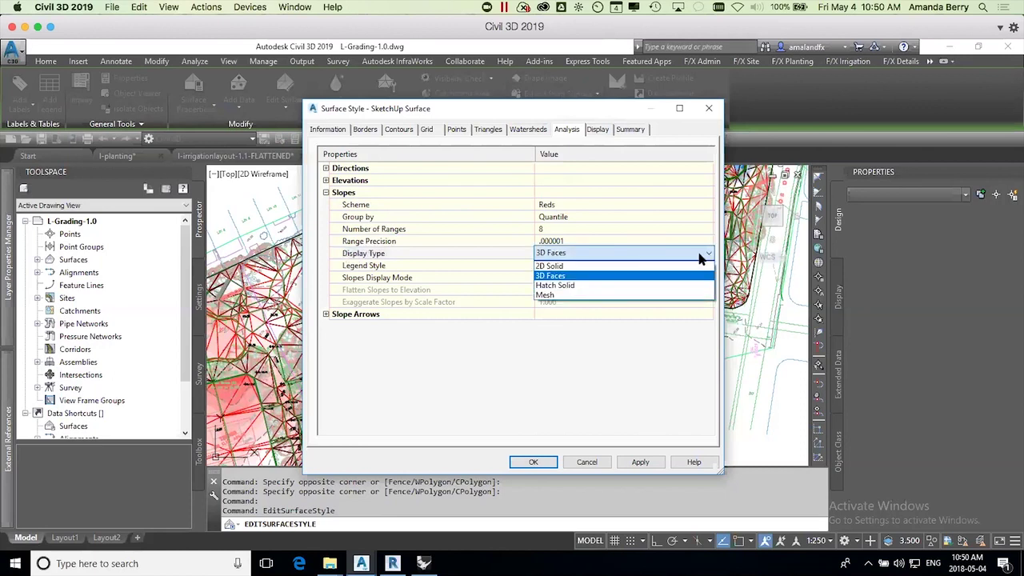
left_click(591, 391)
left_click(589, 395)
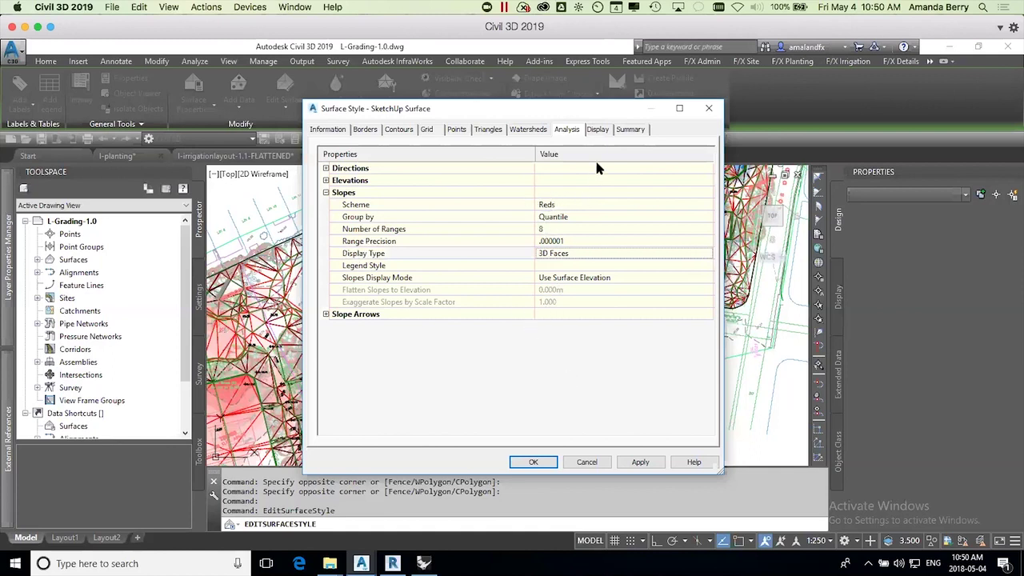
left_click(597, 129)
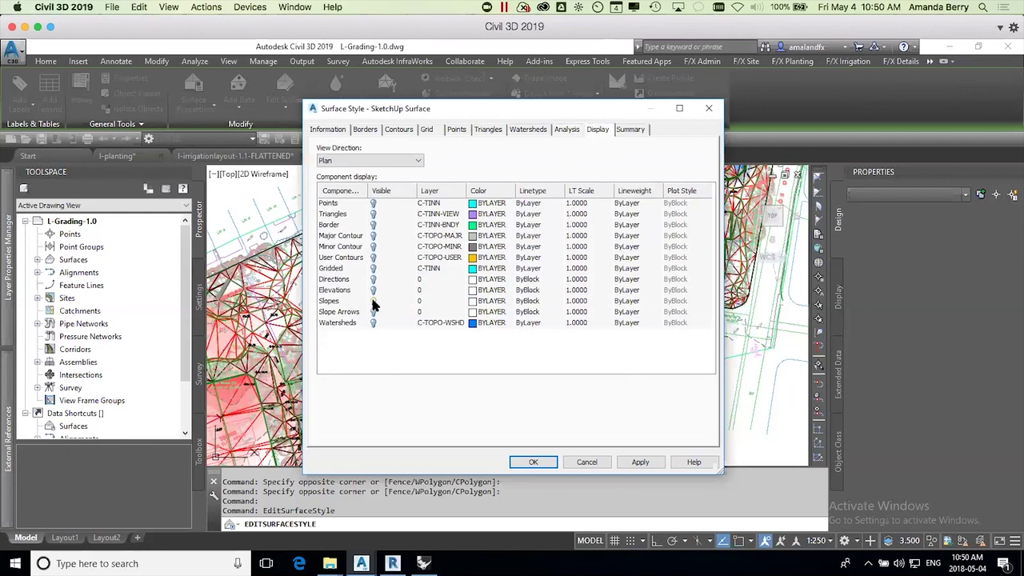
left_click(534, 463)
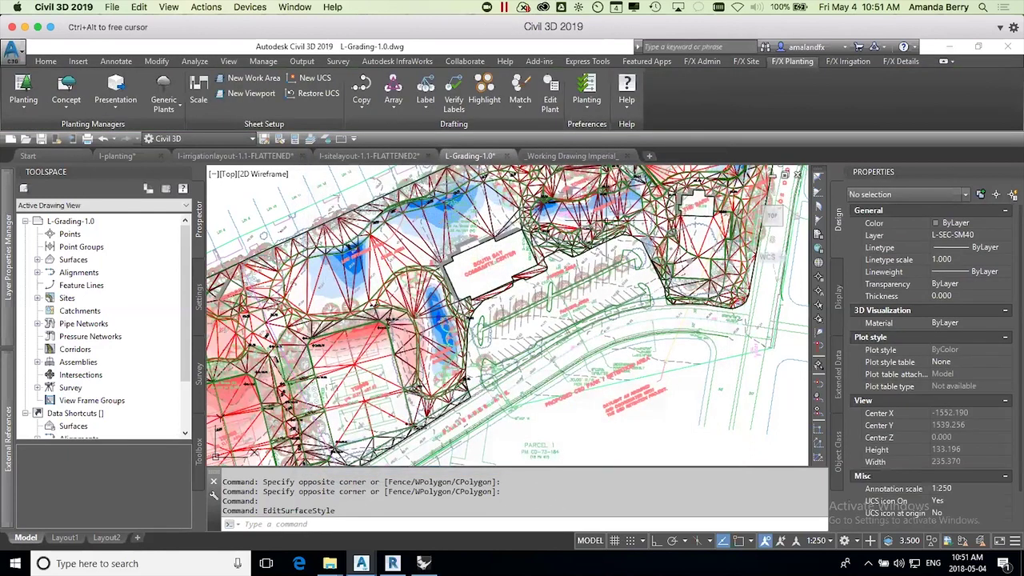
Step: Save a copy of the grading drawing in the Working folder as L-Grading-1.0-test.dwg
scroll(584, 262, "down", 2)
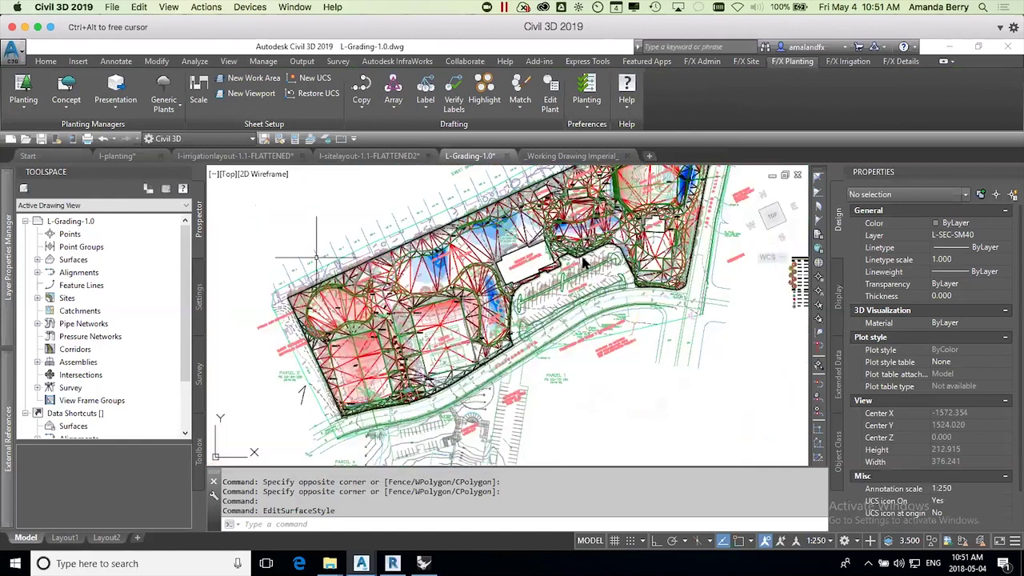
left_click(270, 139)
left_click_drag(853, 236, 661, 172)
left_click(617, 445)
left_click(591, 449)
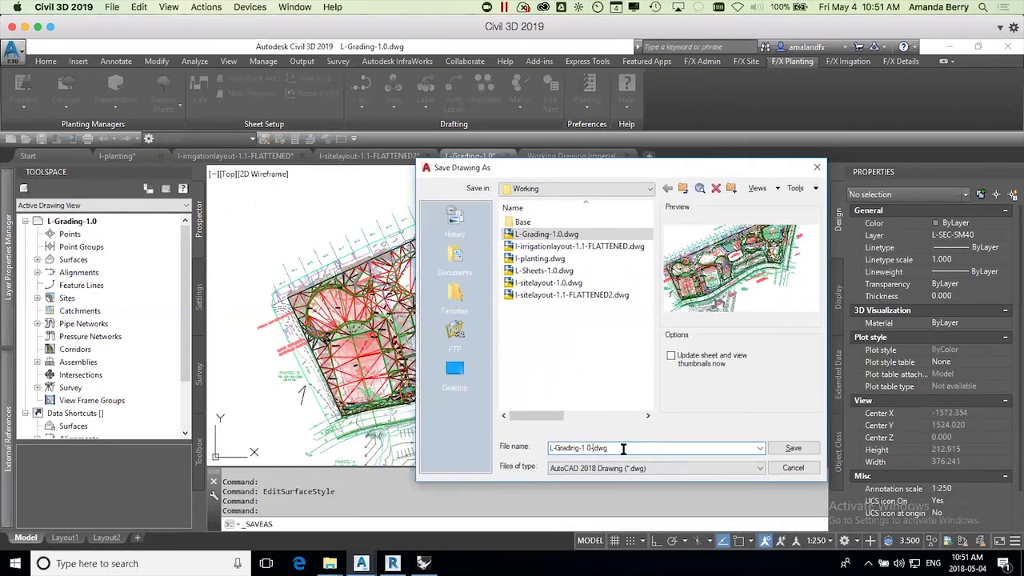
type("test")
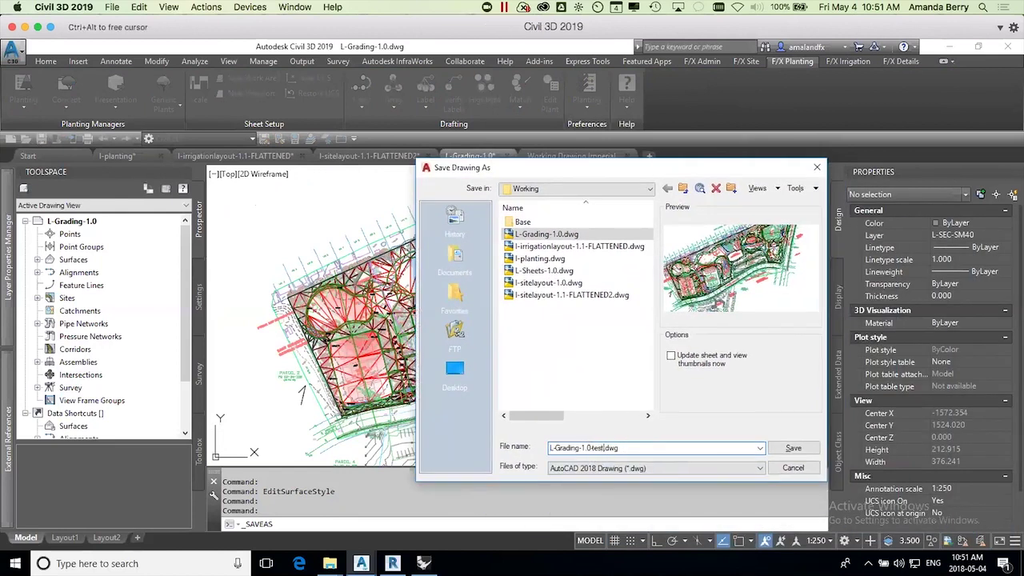
left_click(790, 448)
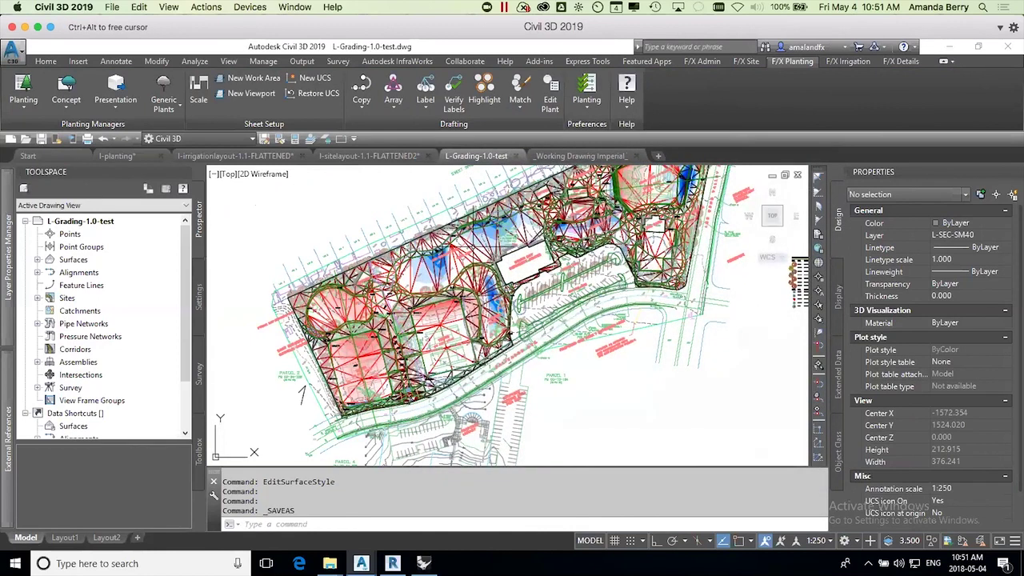
Step: Explode the Proposed TIN surface in the test drawing and leave nothing selected
left_click(488, 255)
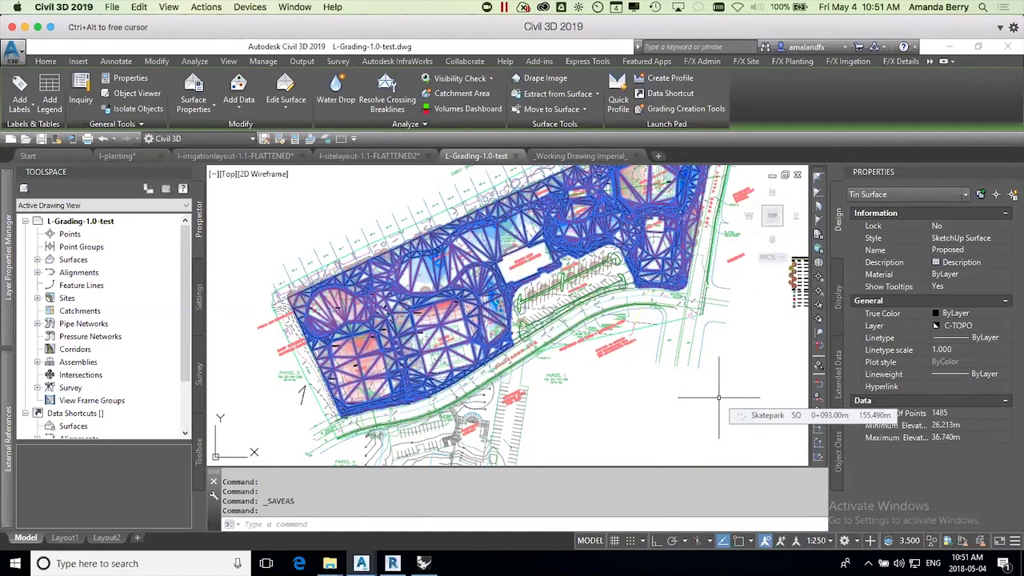
type("x")
key("Return")
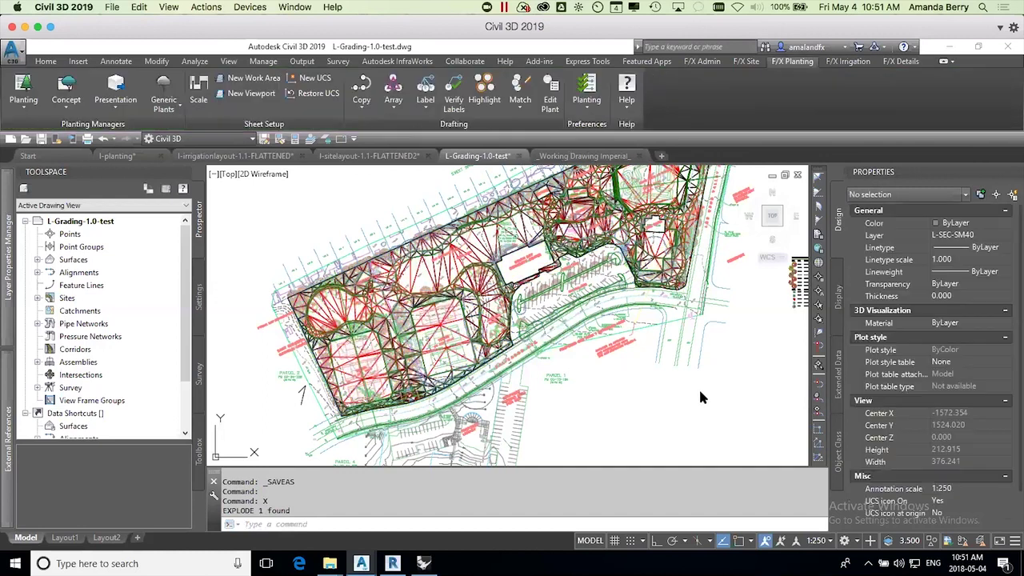
left_click(712, 426)
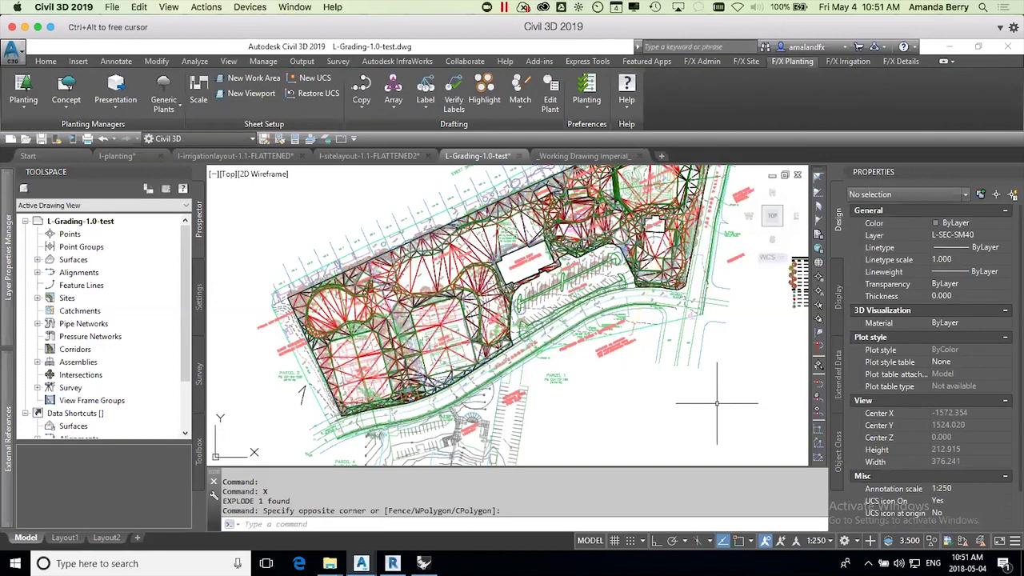
Step: Delete all drawing objects except the exploded surface block, and dismiss the Panorama window
scroll(717, 402, "down", 2)
scroll(724, 408, "down", 2)
scroll(768, 404, "down", 2)
scroll(771, 379, "up", 1)
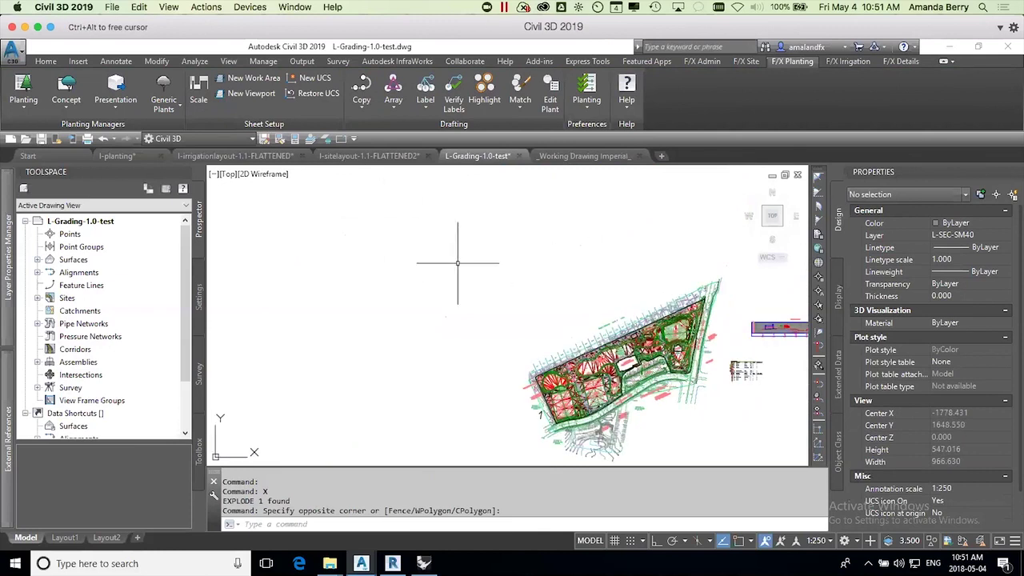
scroll(528, 270, "down", 8)
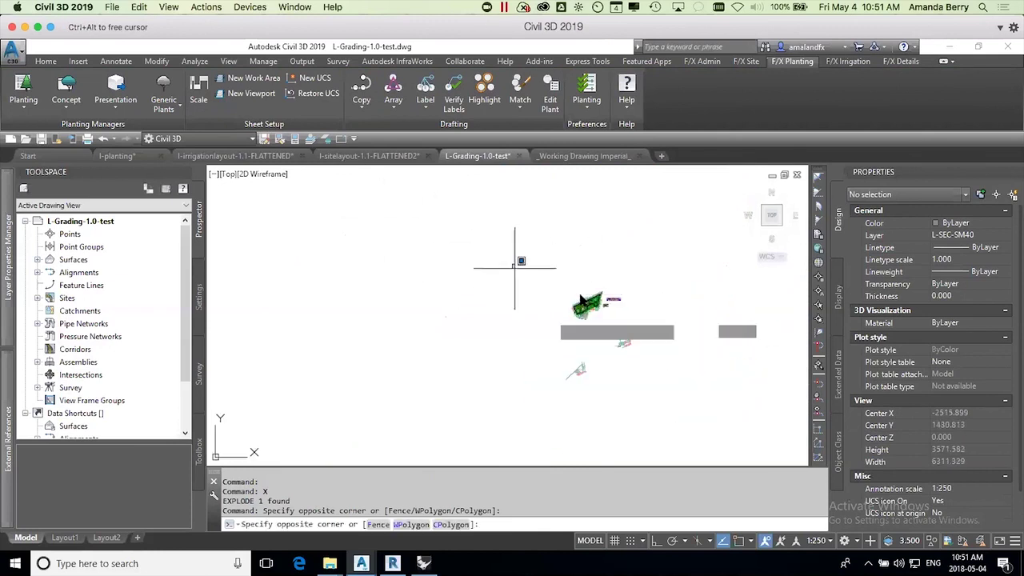
left_click(669, 390)
scroll(564, 243, "up", 2)
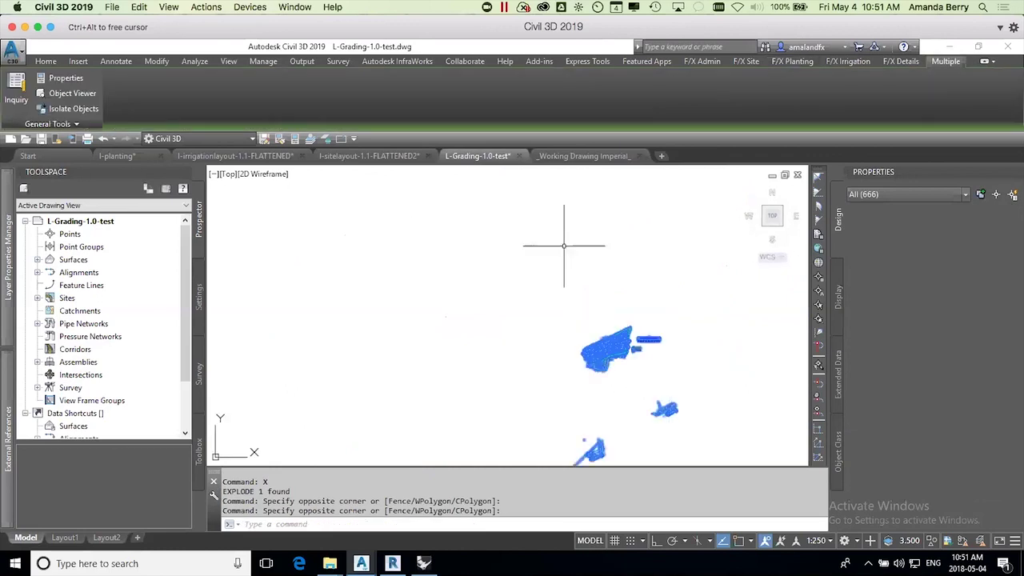
scroll(624, 357, "up", 2)
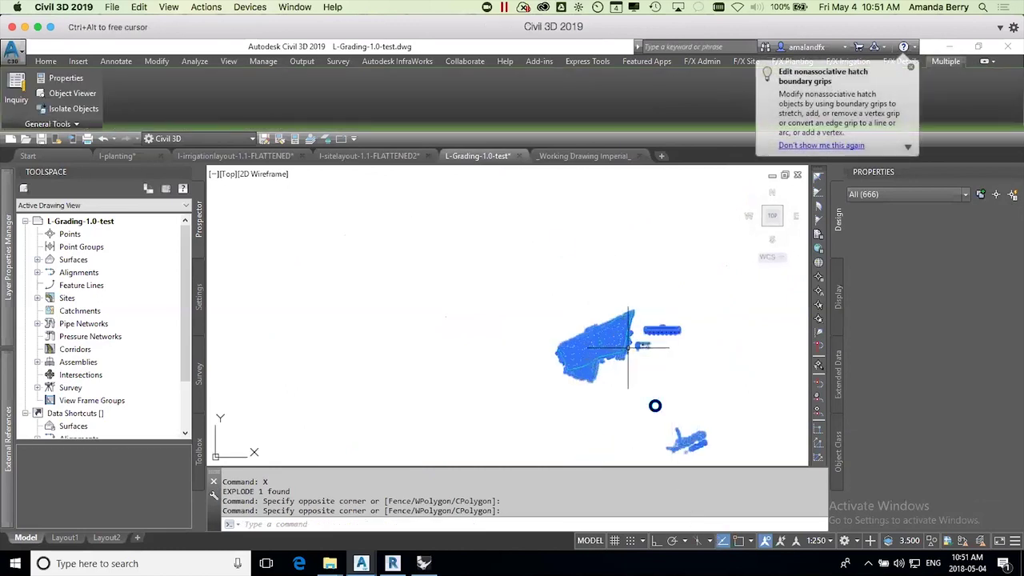
scroll(656, 406, "up", 6)
scroll(617, 317, "up", 3)
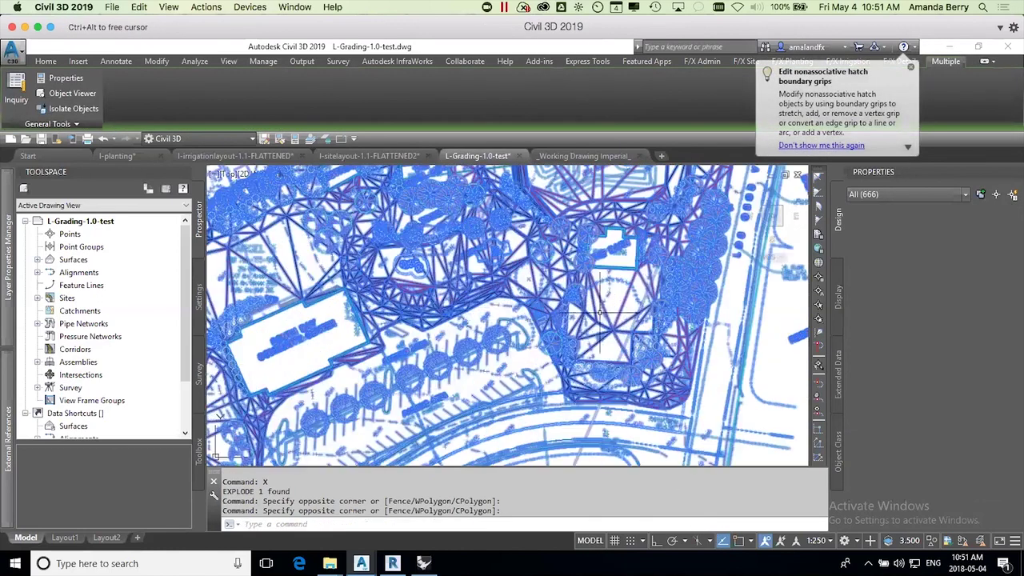
left_click(618, 317, "shift")
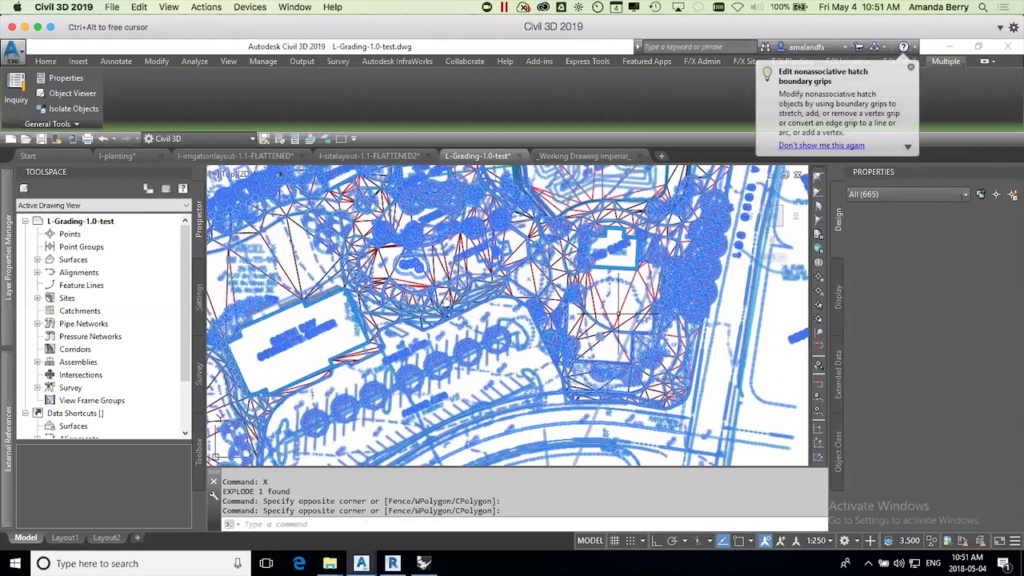
key("Delete")
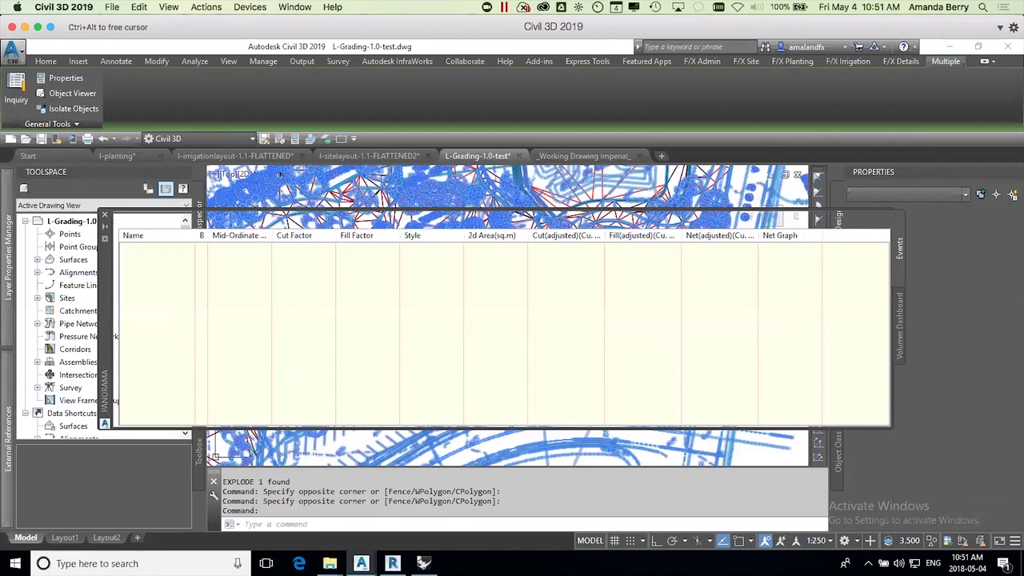
left_click(106, 218)
left_click(432, 413)
left_click(516, 331)
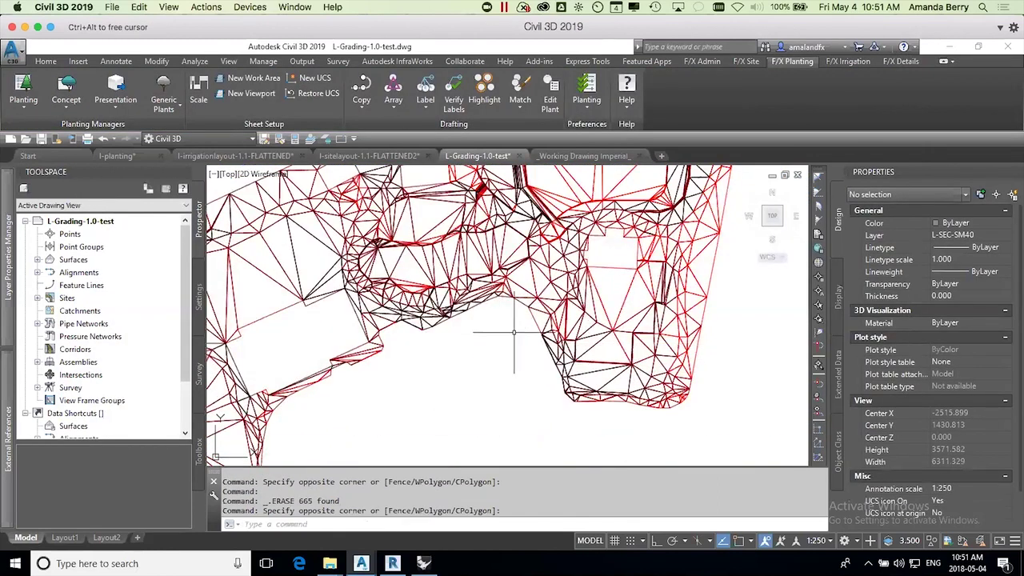
Step: Explode the remaining surface block into individual 3D faces and check one face's properties
scroll(516, 347, "down", 4)
middle_click_drag(497, 360, 537, 346)
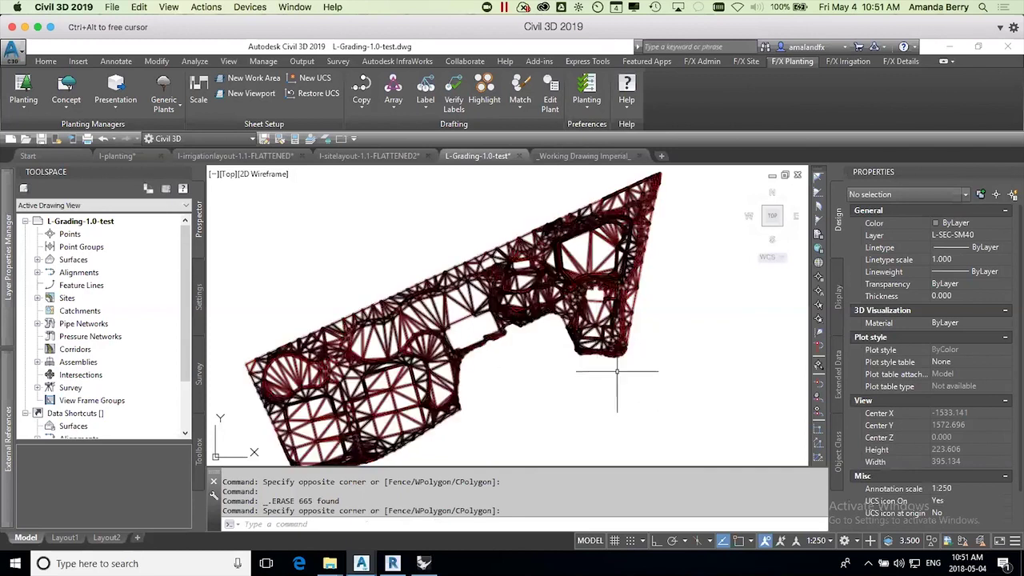
left_click(604, 325)
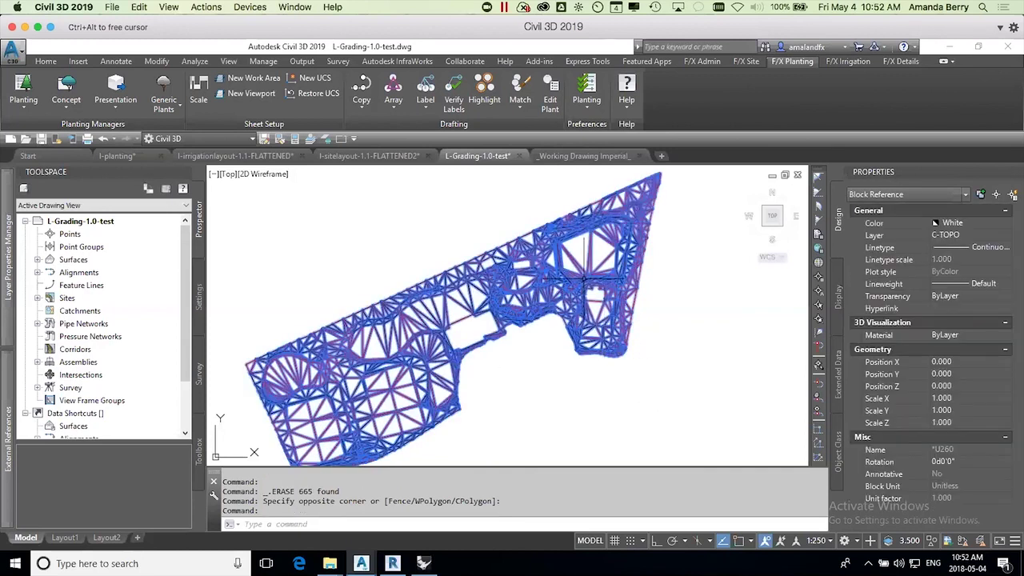
type("x")
key("Return")
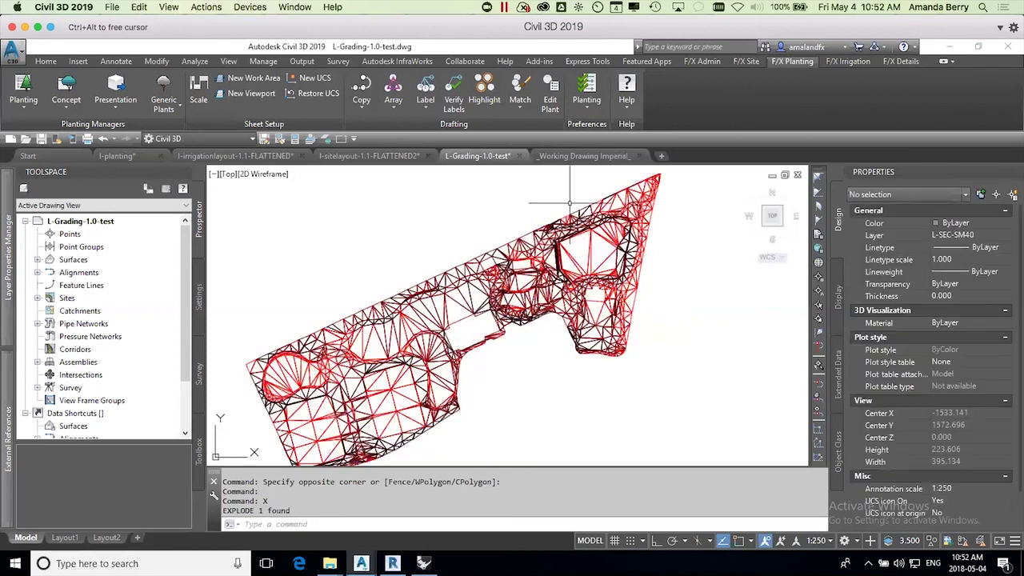
left_click(580, 250)
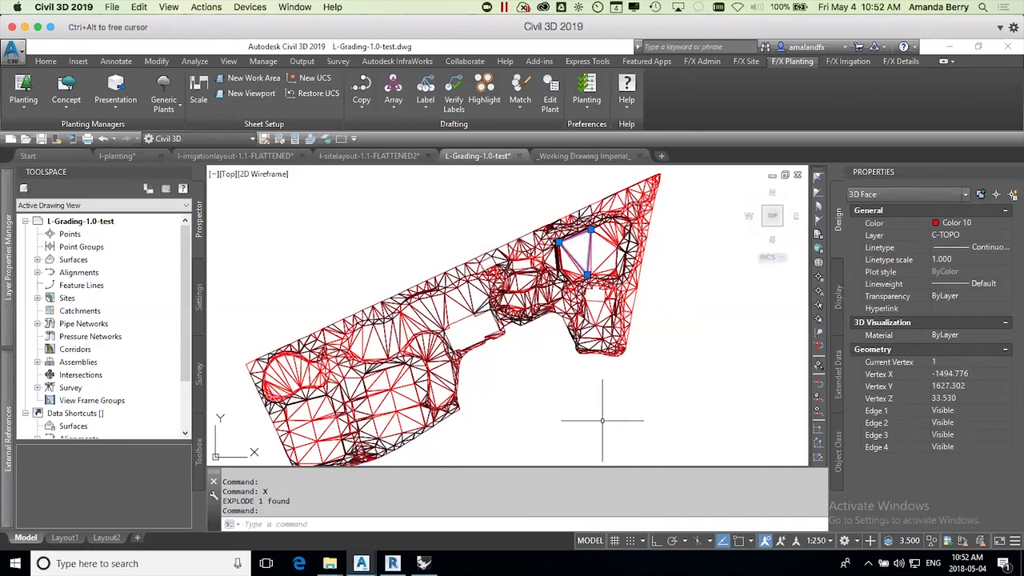
key("Escape")
key("Escape")
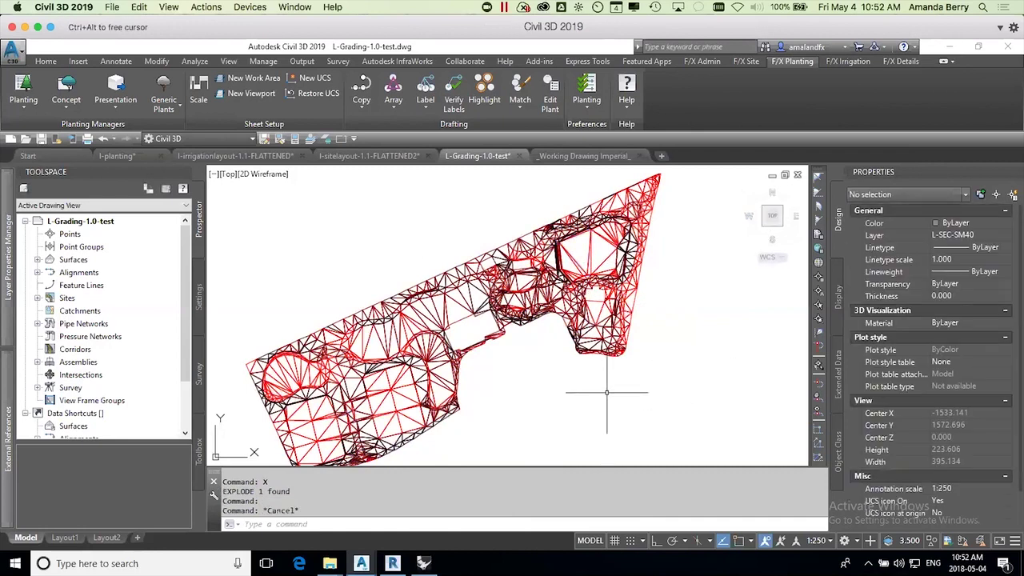
Step: Start a Civil 3D drawing export and accept export settings of AutoCAD DWG, file version 2013
left_click(13, 53)
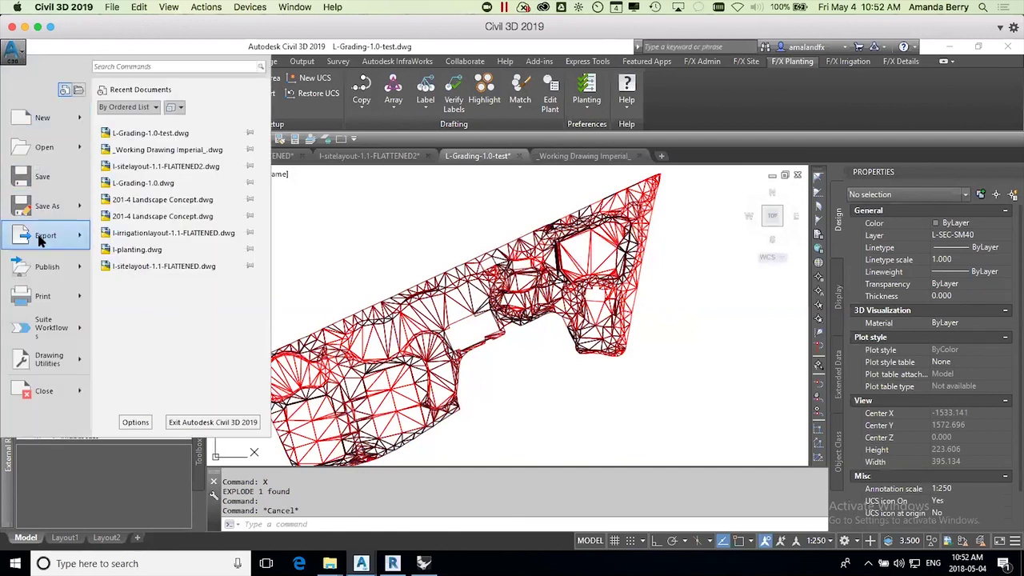
mouse_move(40, 241)
left_click(171, 249)
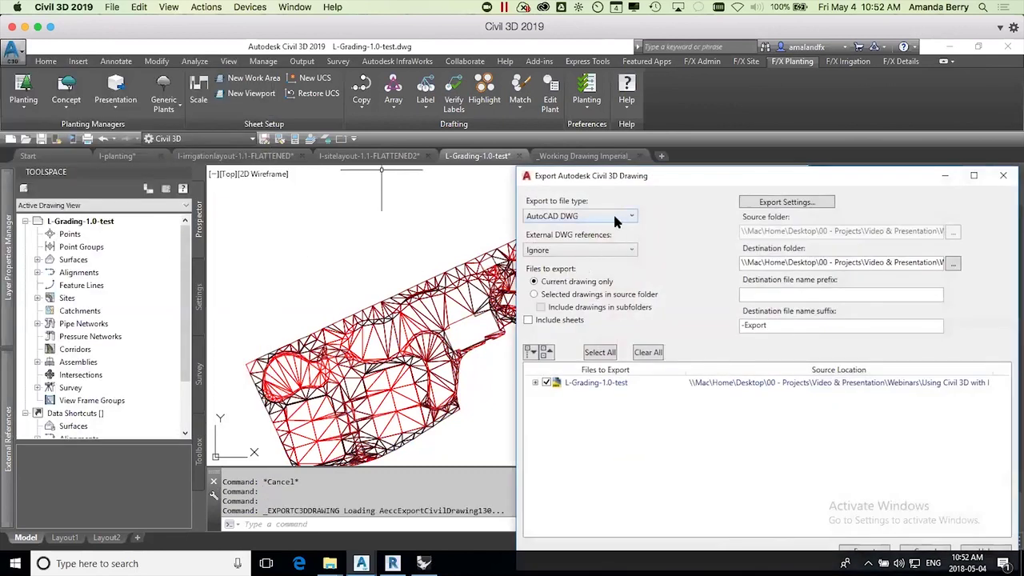
left_click(800, 203)
left_click_drag(791, 285, 578, 195)
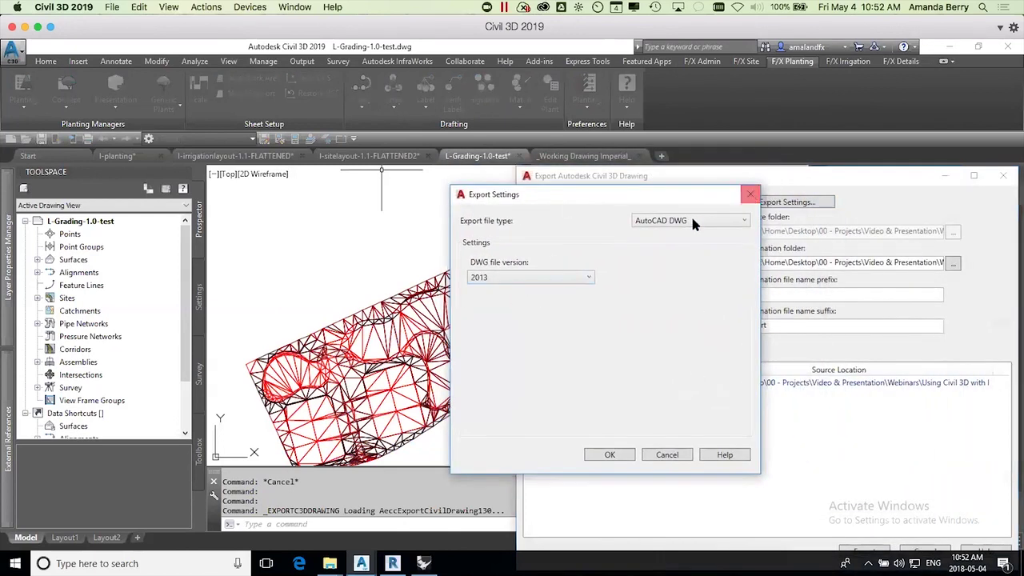
left_click(610, 455)
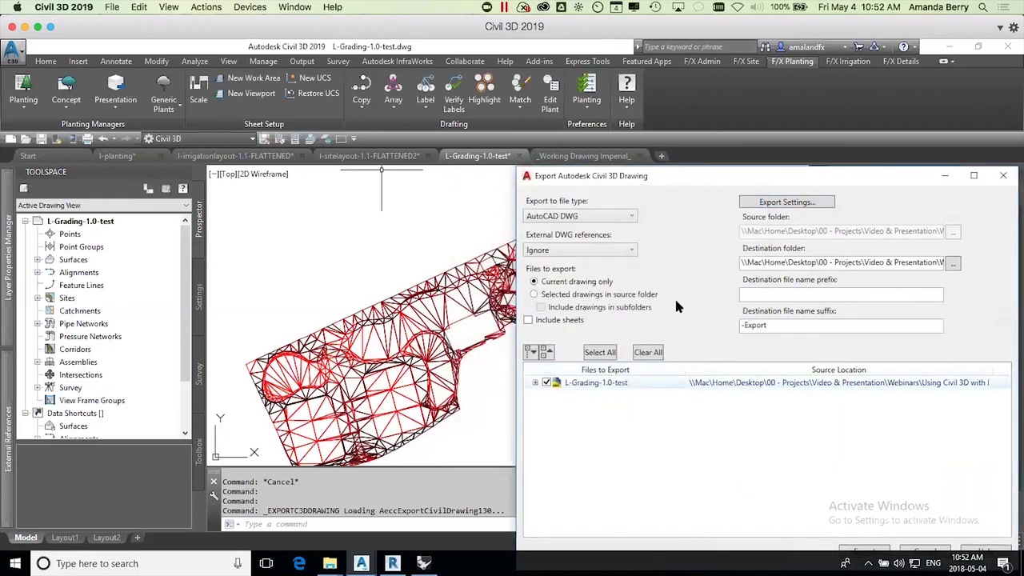
Step: Export the current drawing to the Desktop with the -Export suffix and close the export dialog
left_click_drag(704, 172, 515, 105)
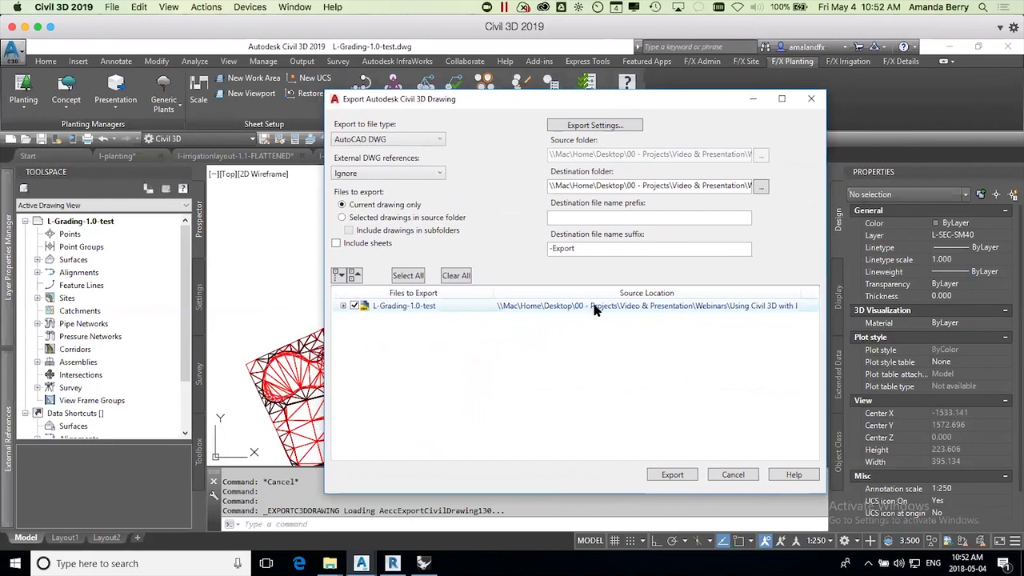
left_click(759, 186)
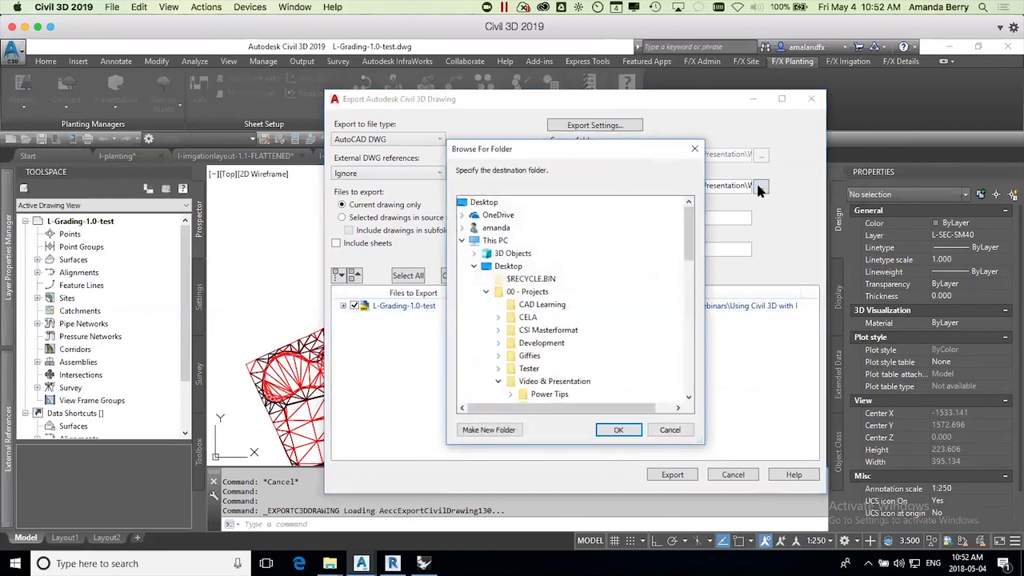
left_click(483, 202)
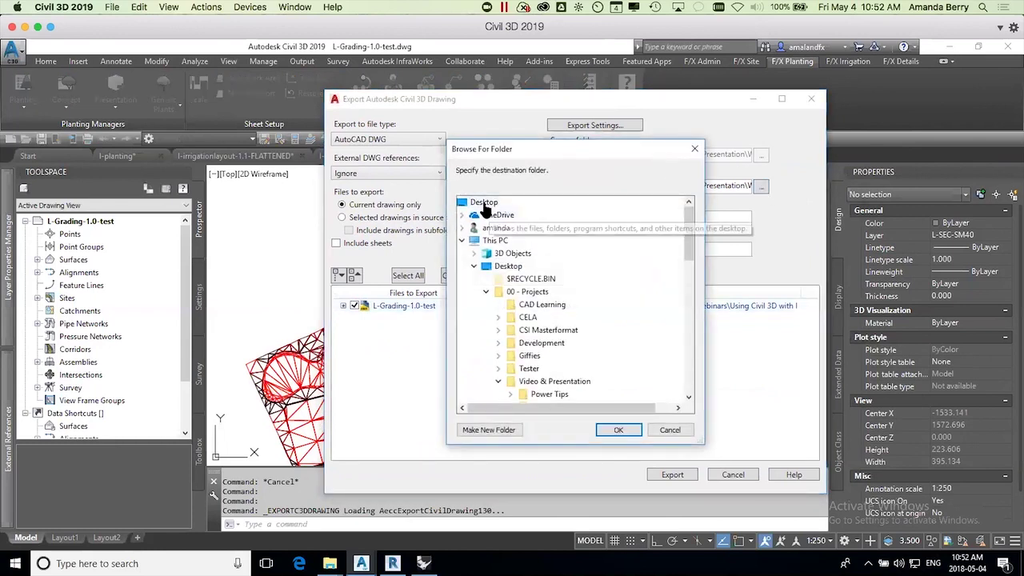
left_click(618, 429)
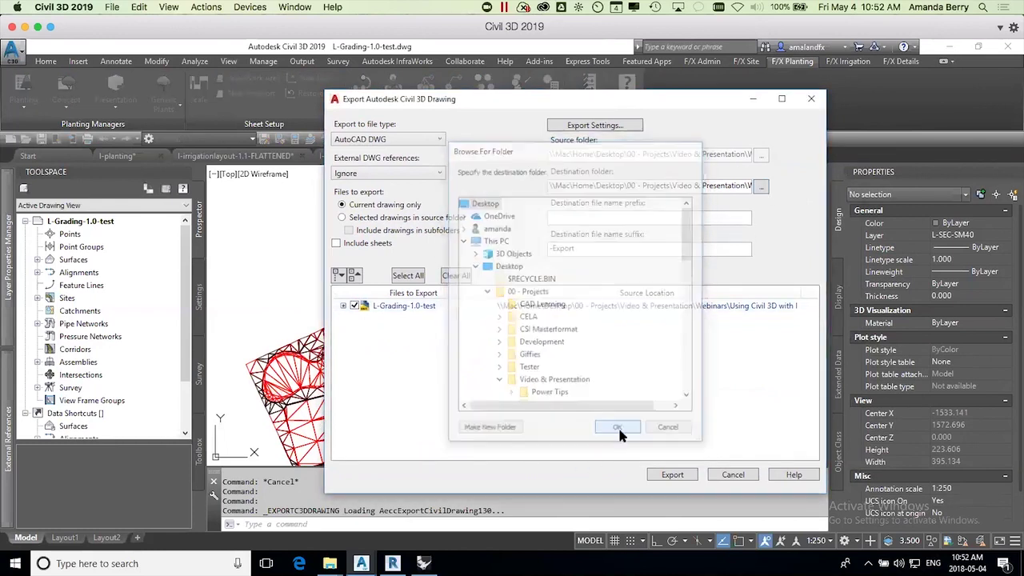
left_click(674, 475)
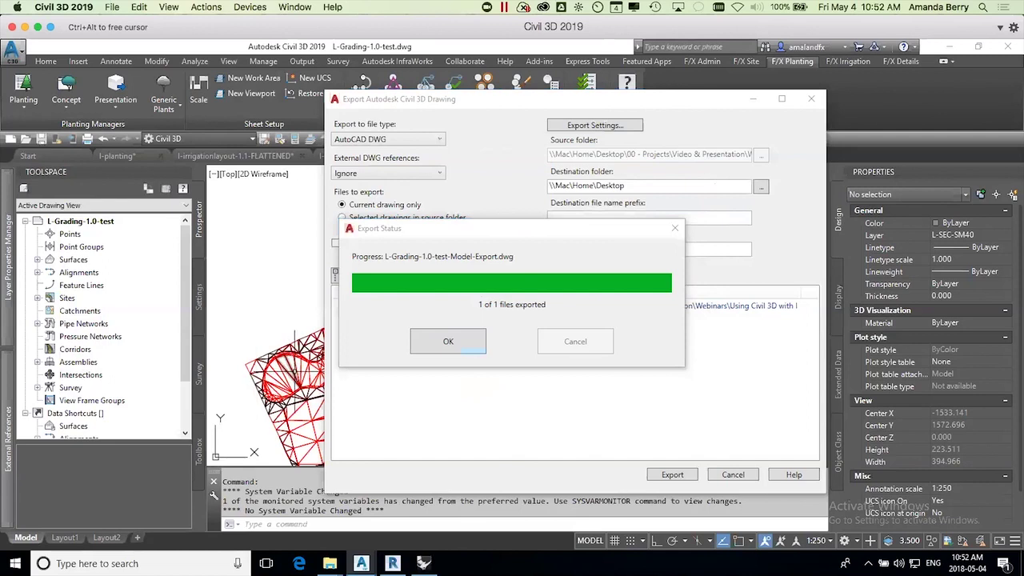
left_click(474, 348)
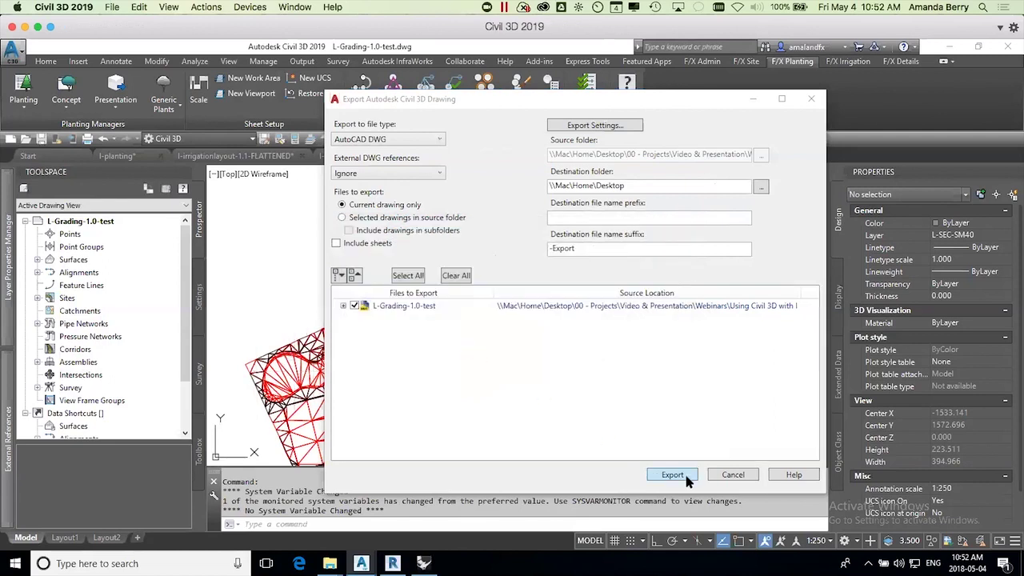
left_click(735, 477)
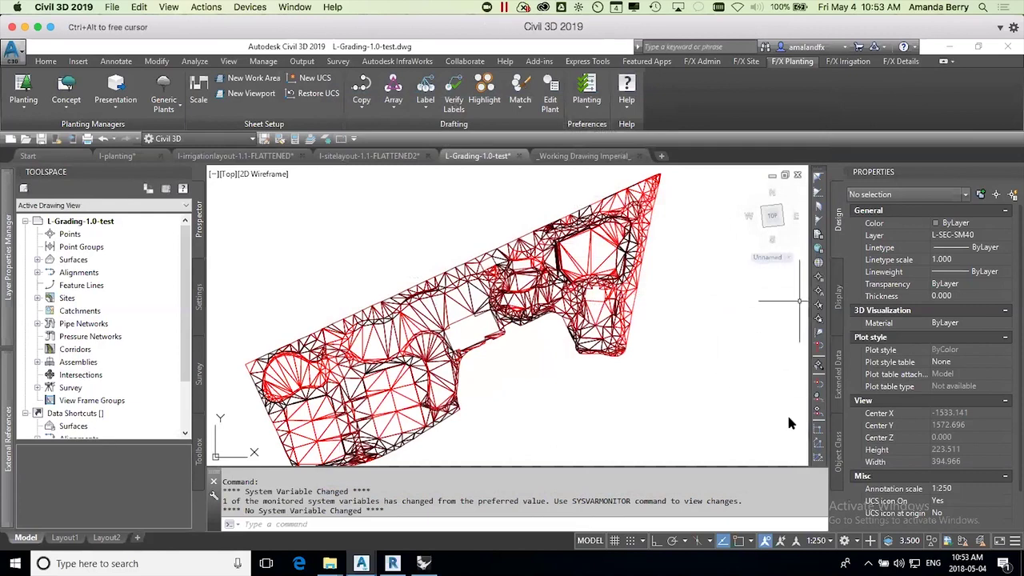
Step: Switch to SketchUp, close the Skate Park -webinar model and bring up a blank untitled model
key("ctrl+Up")
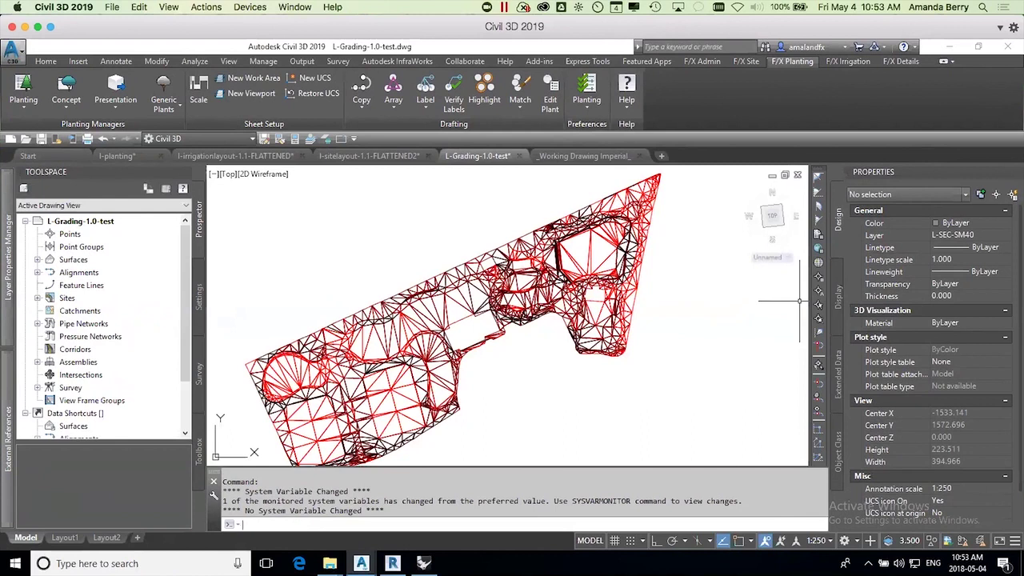
key("ctrl+Right")
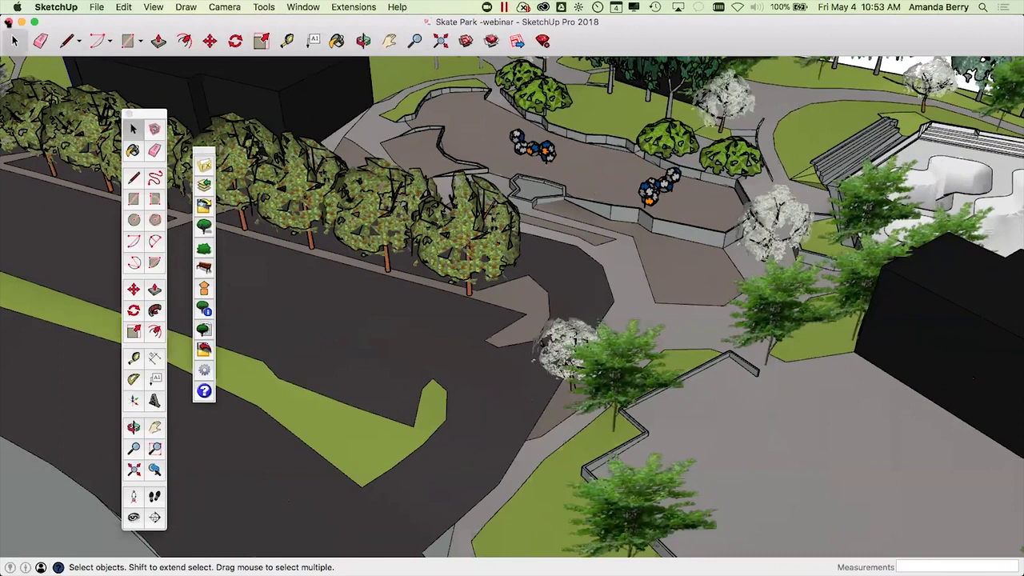
left_click(9, 22)
left_click(480, 123)
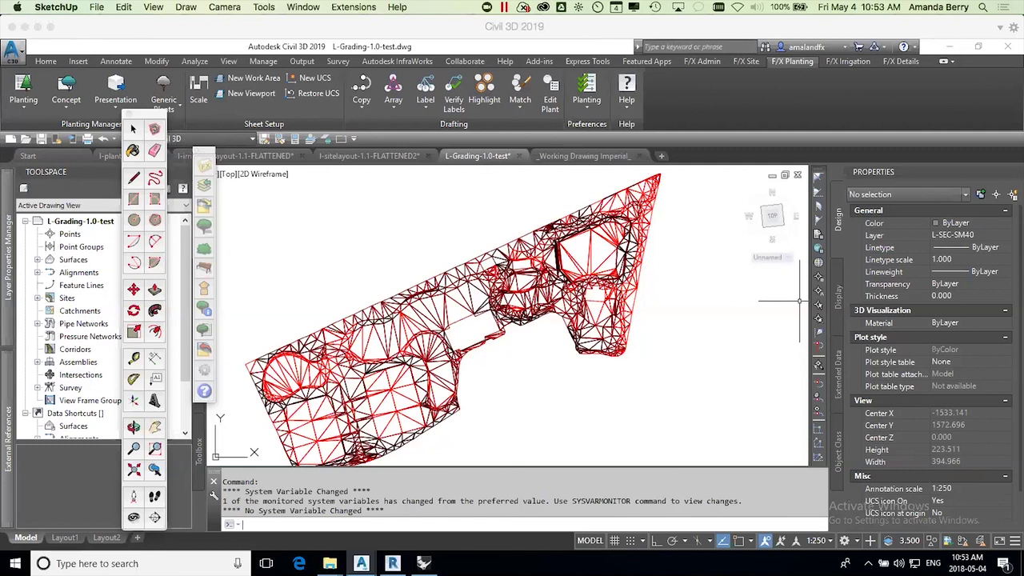
left_click(800, 301)
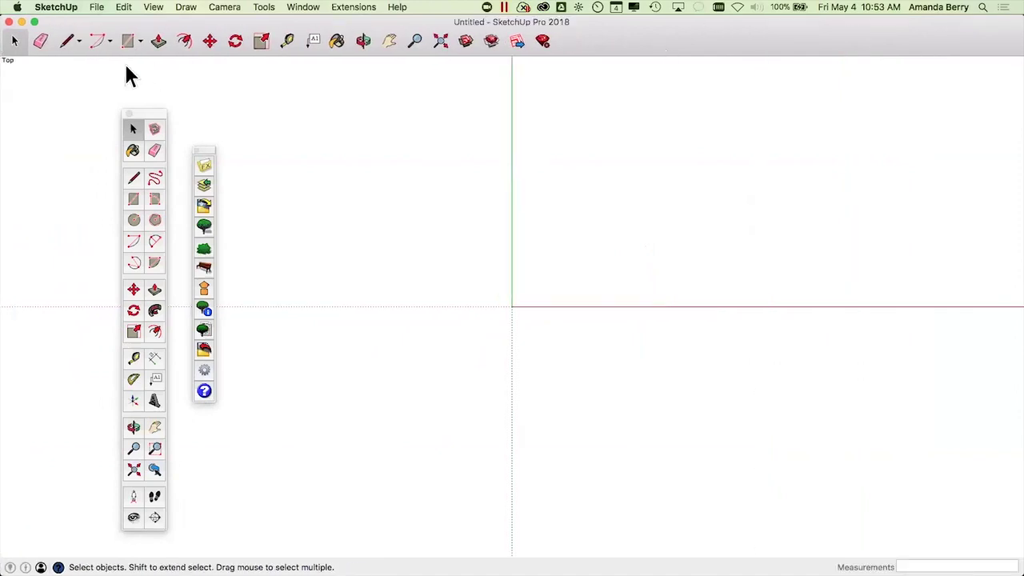
Step: Check the length units of the blank model in Model Info and close the dialog
left_click(94, 7)
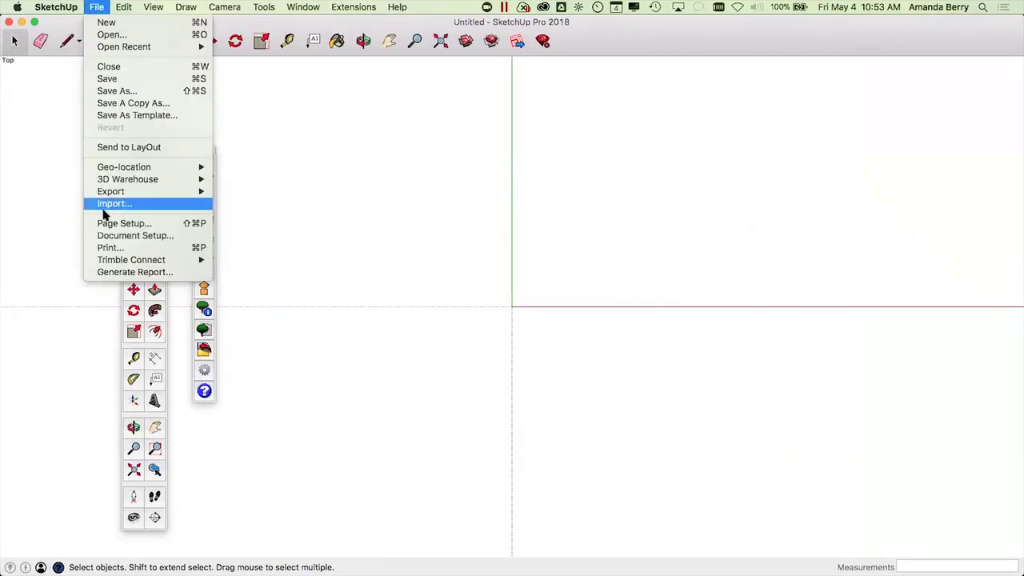
left_click(456, 194)
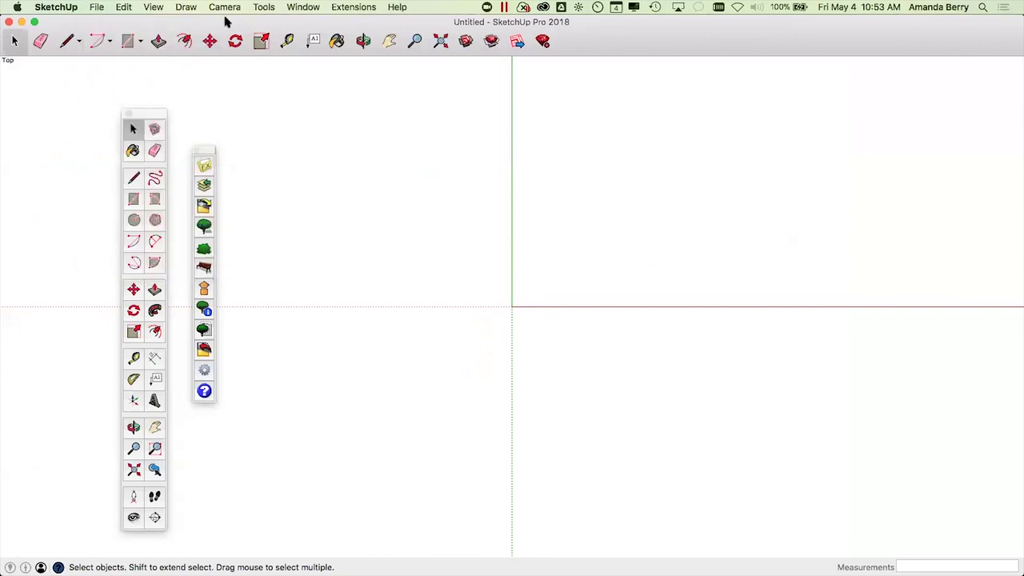
left_click(305, 8)
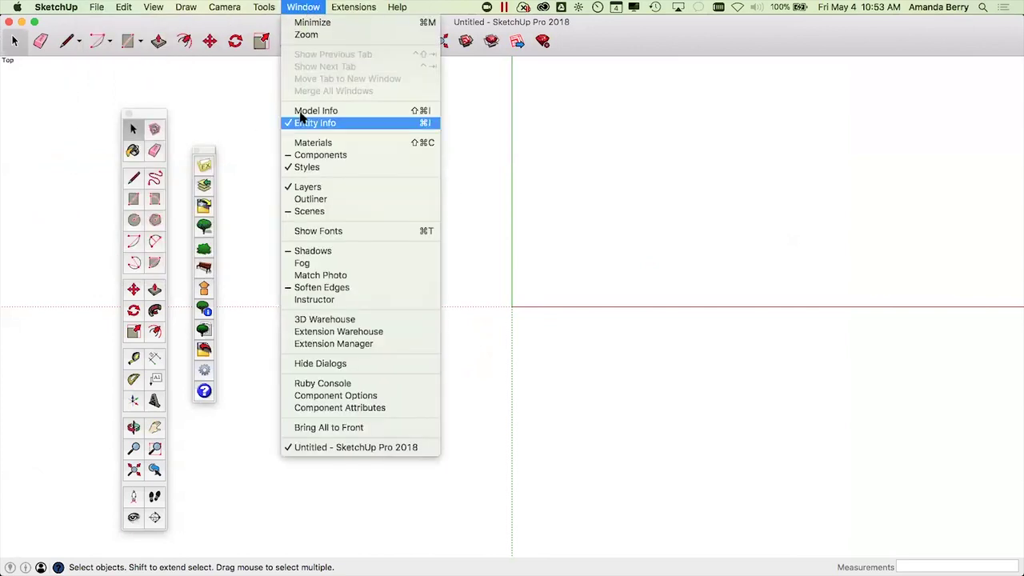
left_click(312, 112)
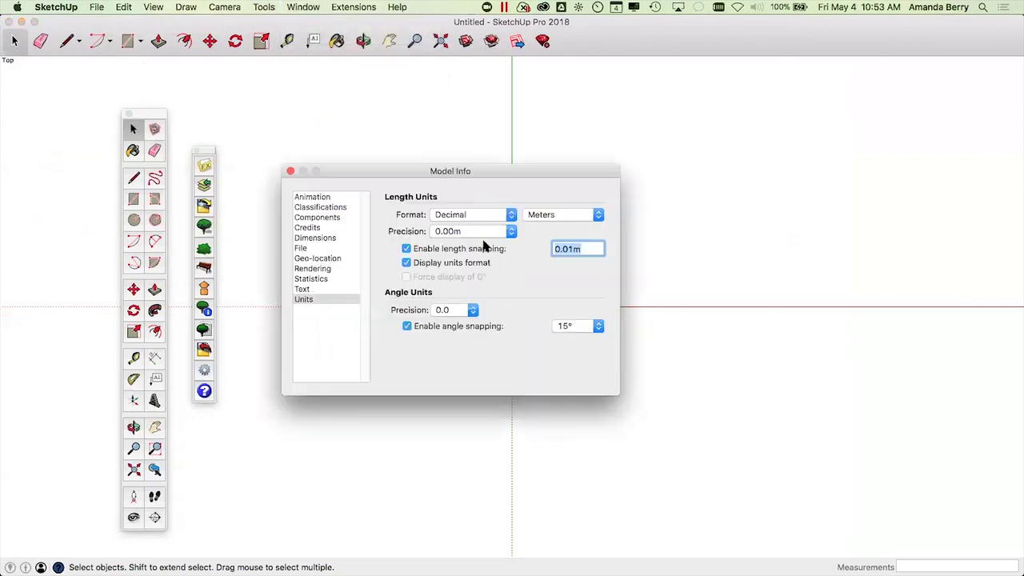
left_click(290, 172)
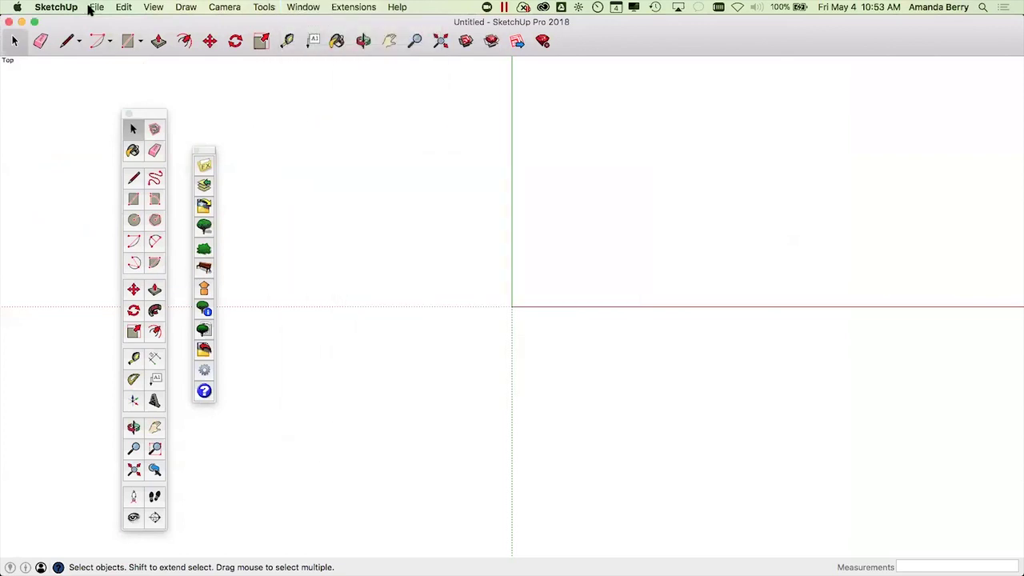
Step: Start an AutoCAD file import and choose L-Grading-1.0-test-Model-Export.dwg on the Desktop
left_click(51, 8)
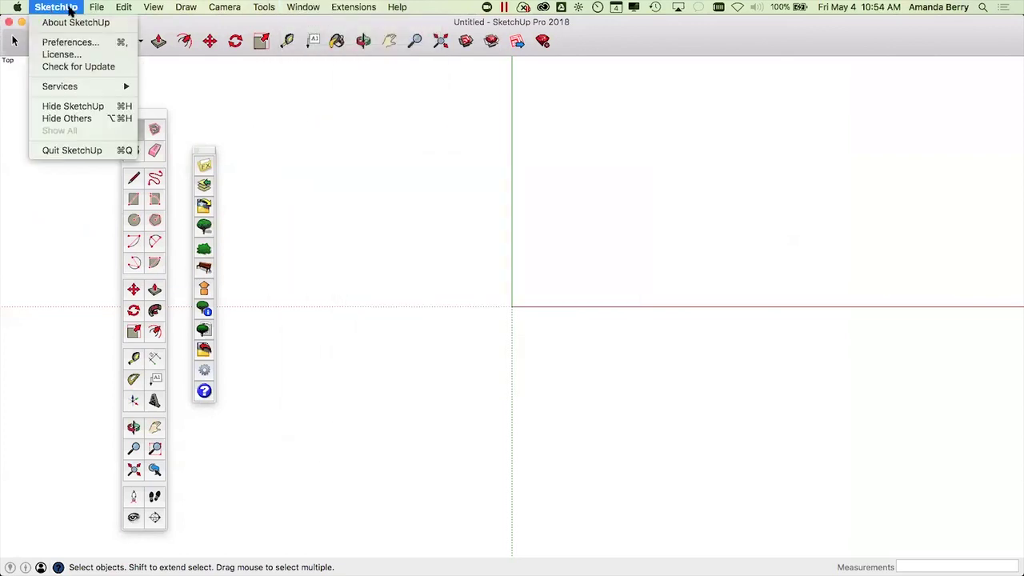
mouse_move(96, 7)
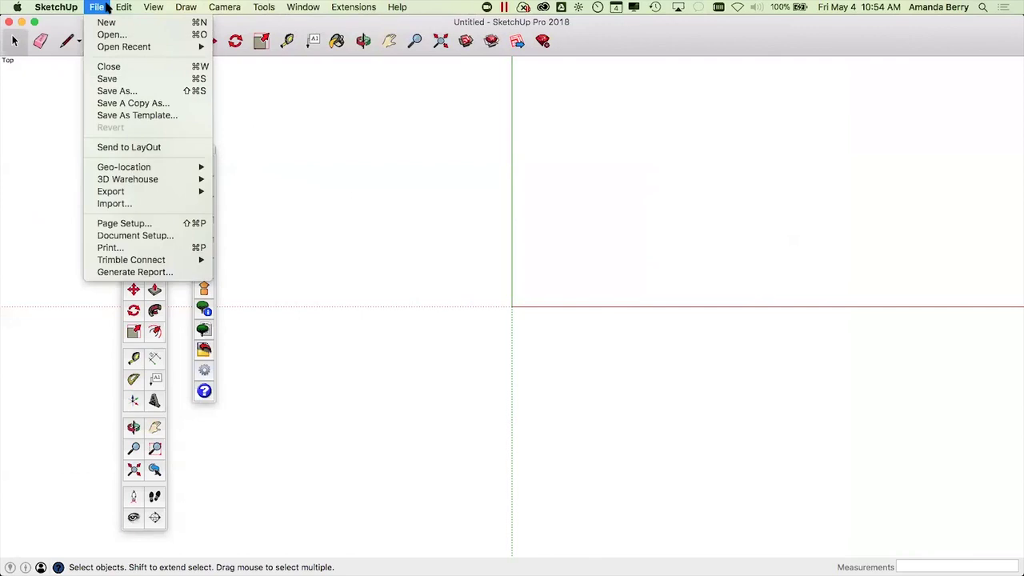
left_click(112, 204)
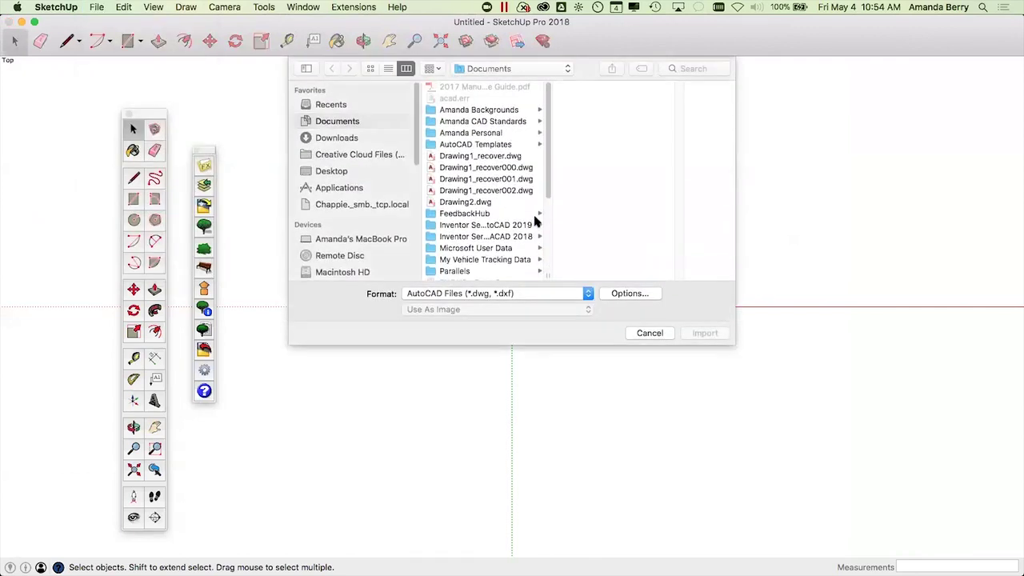
left_click(328, 171)
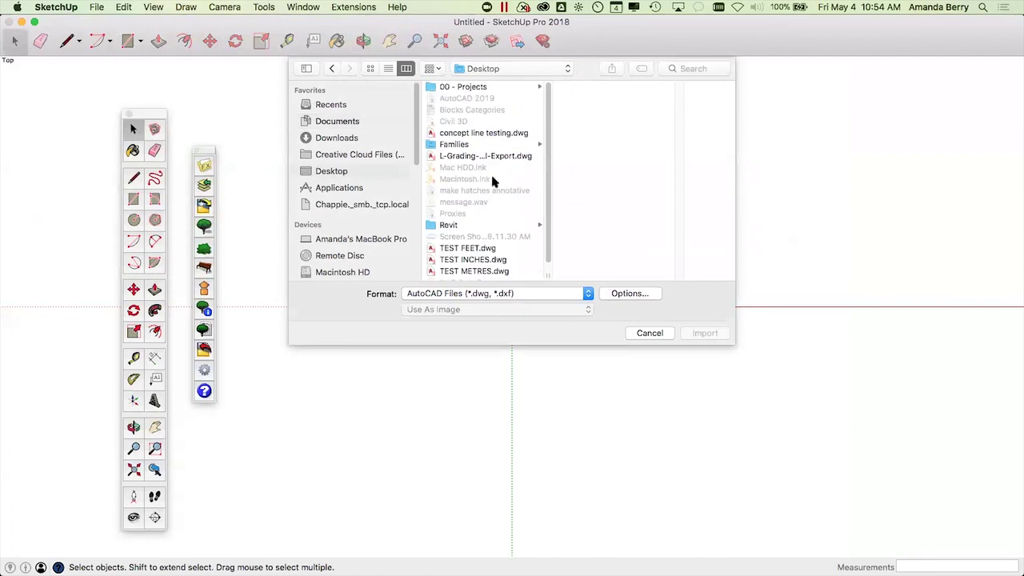
left_click(492, 156)
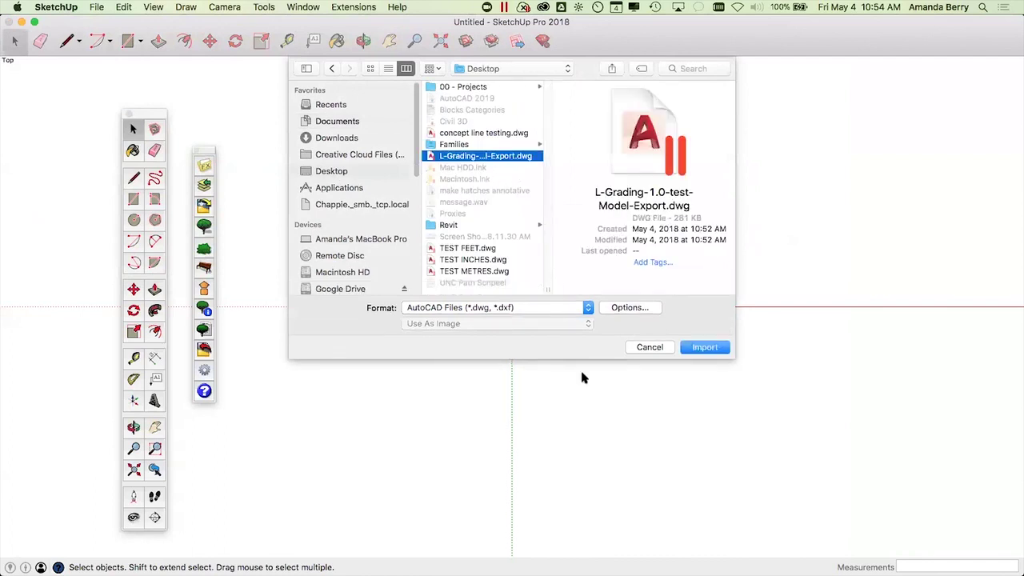
Step: Import the DWG with Preserve drawing origin turned off and units in Meters, and dismiss the import results
left_click(629, 309)
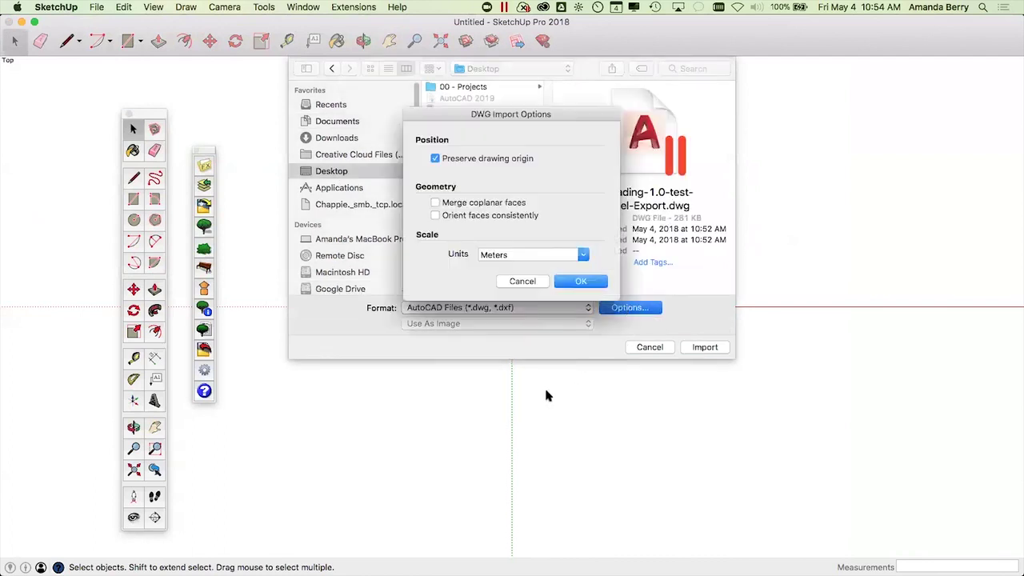
left_click(452, 158)
left_click(581, 281)
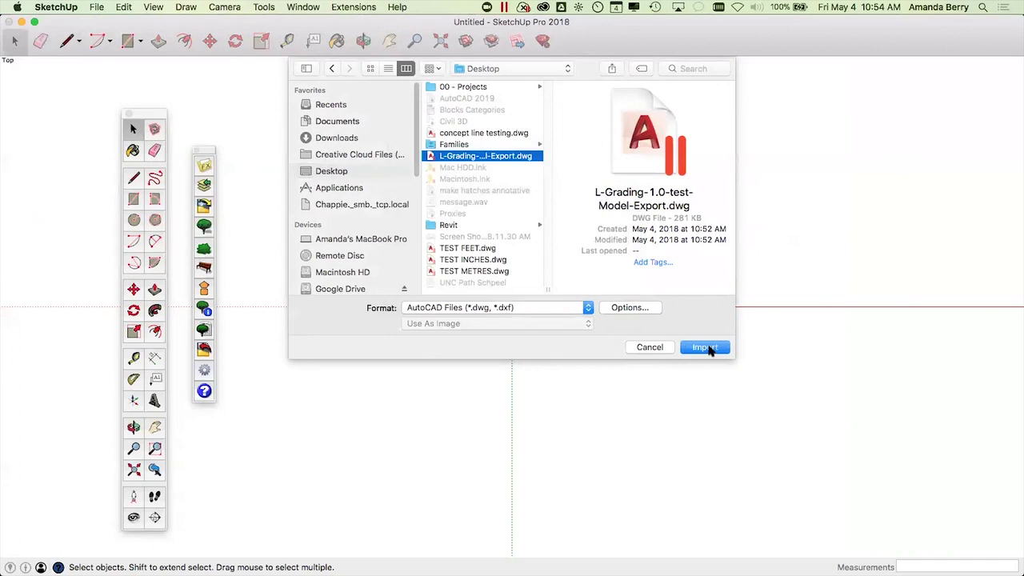
left_click(705, 348)
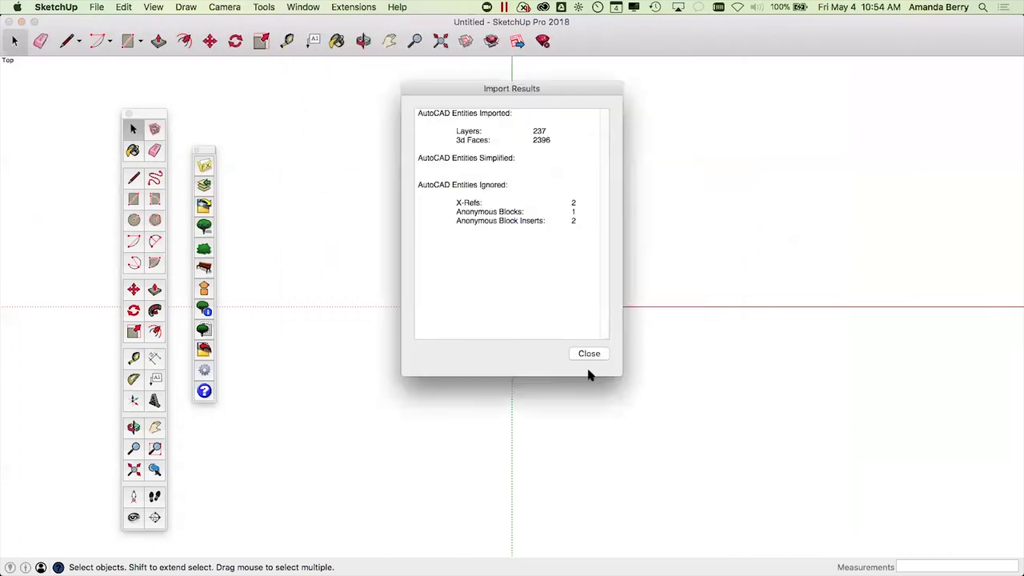
left_click(586, 356)
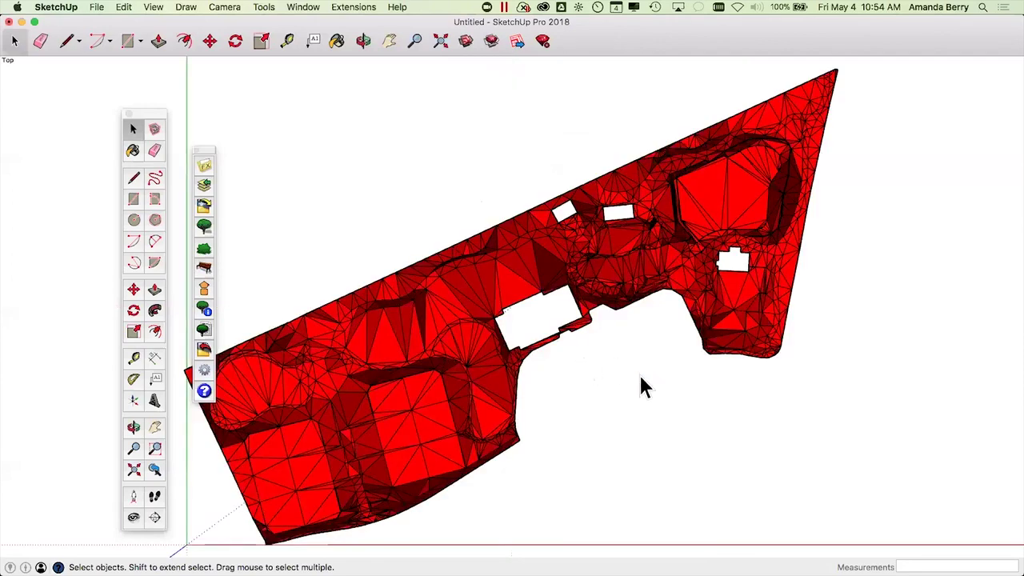
Step: Open the imported surface for editing, select all of its connected faces and clear the selection
scroll(649, 412, "down", 5)
scroll(608, 453, "up", 6)
middle_click_drag(584, 448, 560, 189)
scroll(378, 380, "up", 5)
scroll(456, 365, "down", 4)
left_click(485, 362)
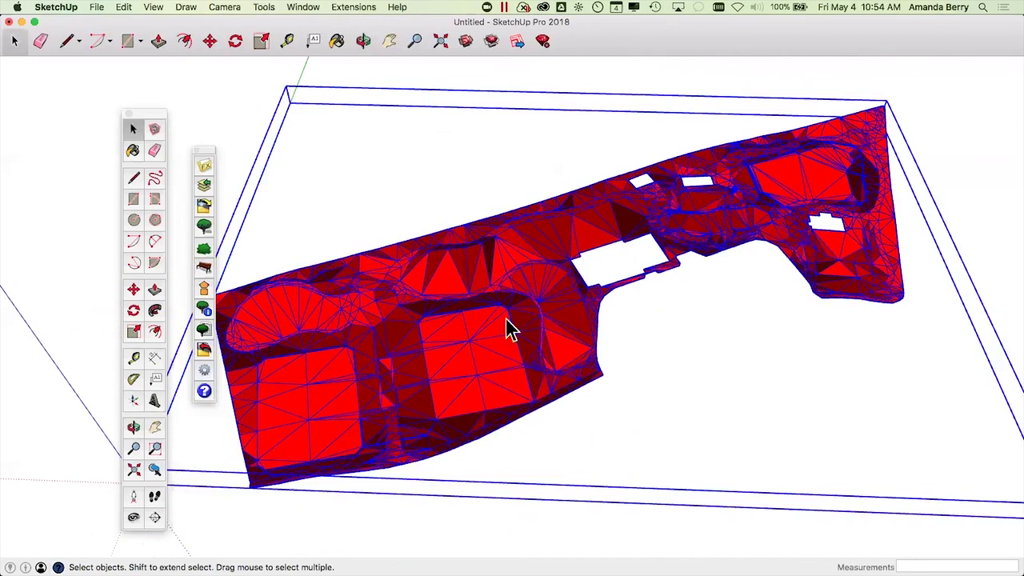
double_click(475, 354)
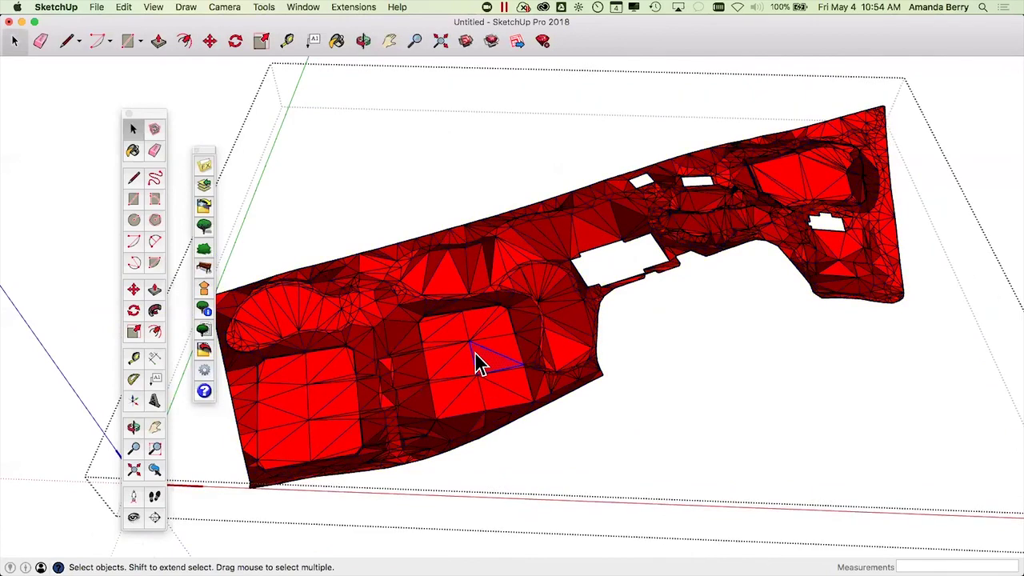
triple_click(475, 362)
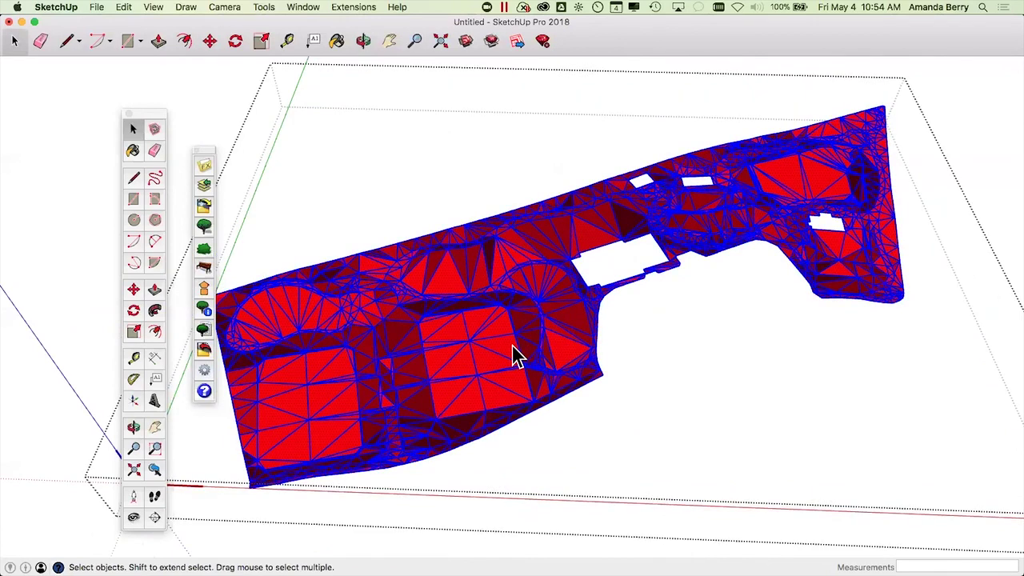
left_click(664, 381)
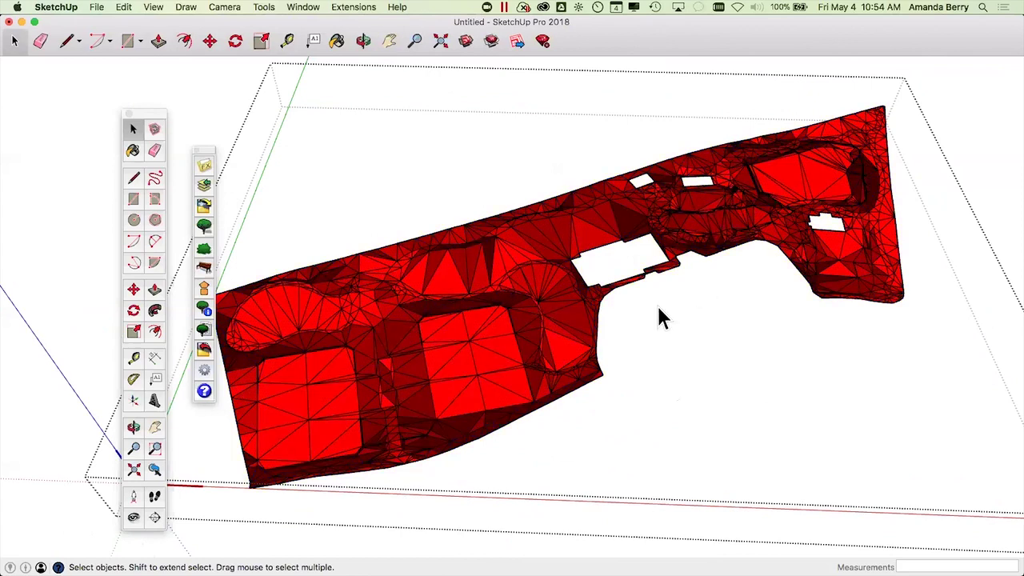
scroll(480, 371, "up", 4)
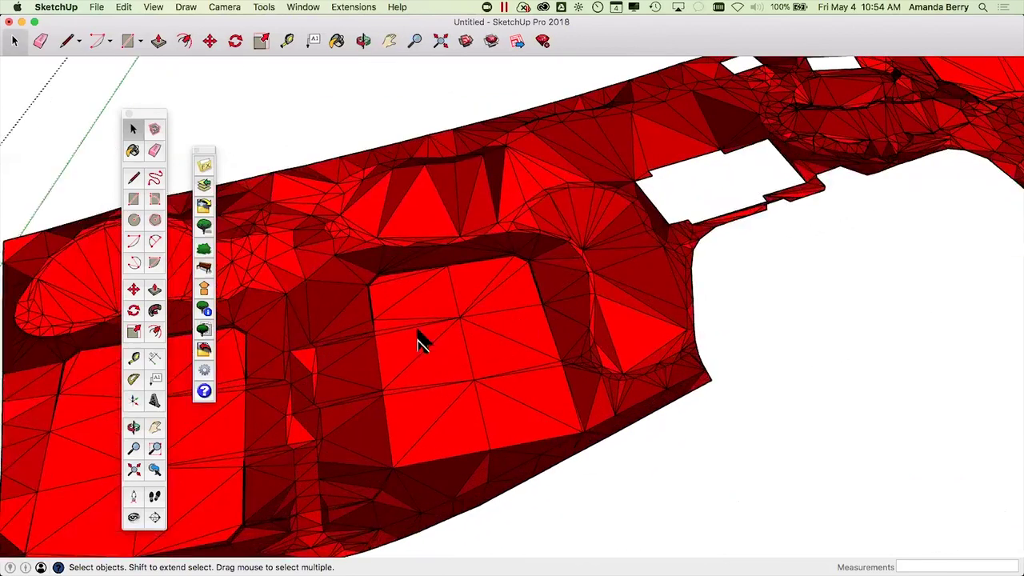
left_click(154, 151)
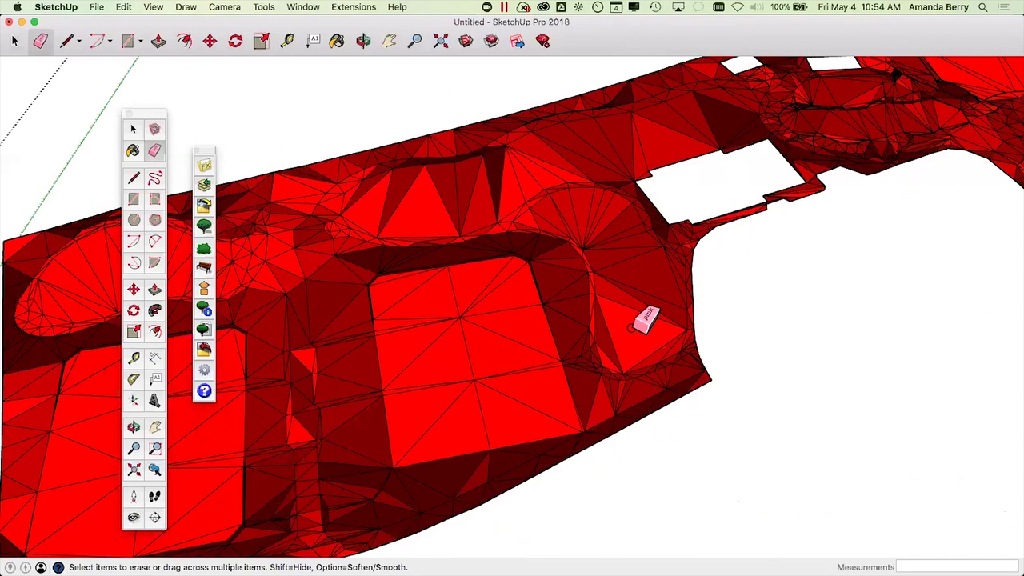
key("space")
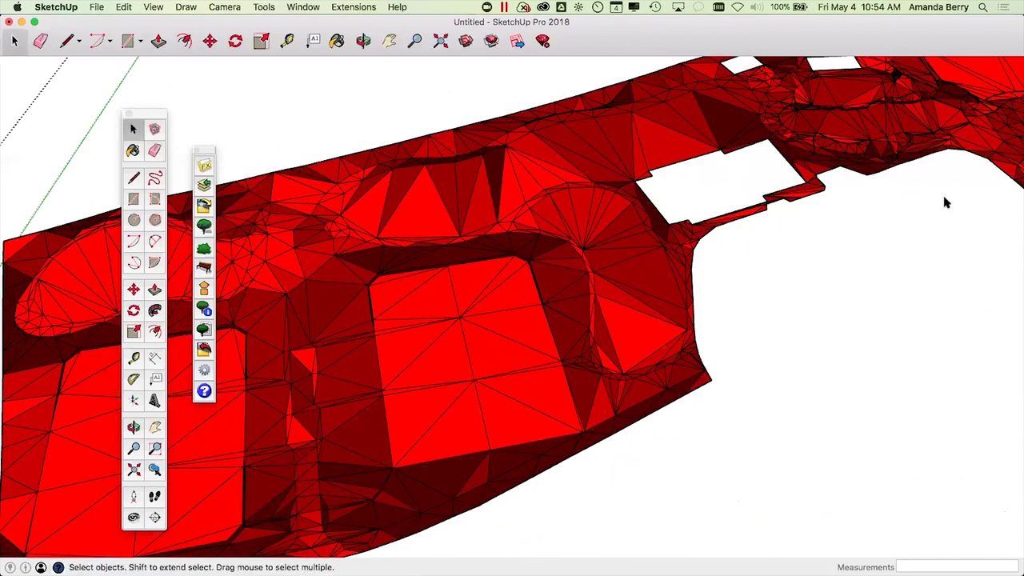
Step: Turn the Construction Documentation Style's edges off and back on to compare the surface display, and put the settings away
left_click_drag(1023, 160, 885, 56)
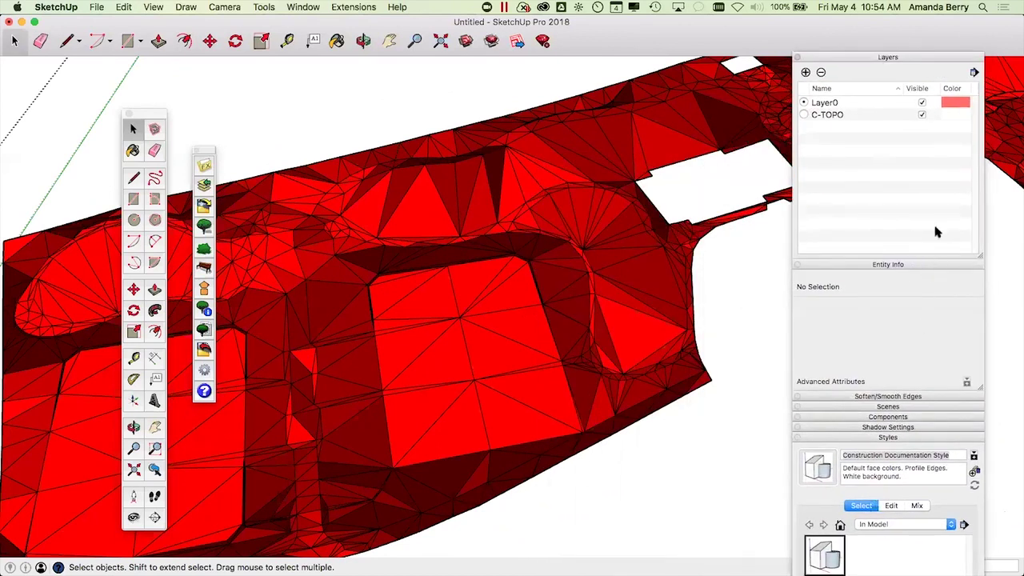
left_click_drag(926, 58, 926, 24)
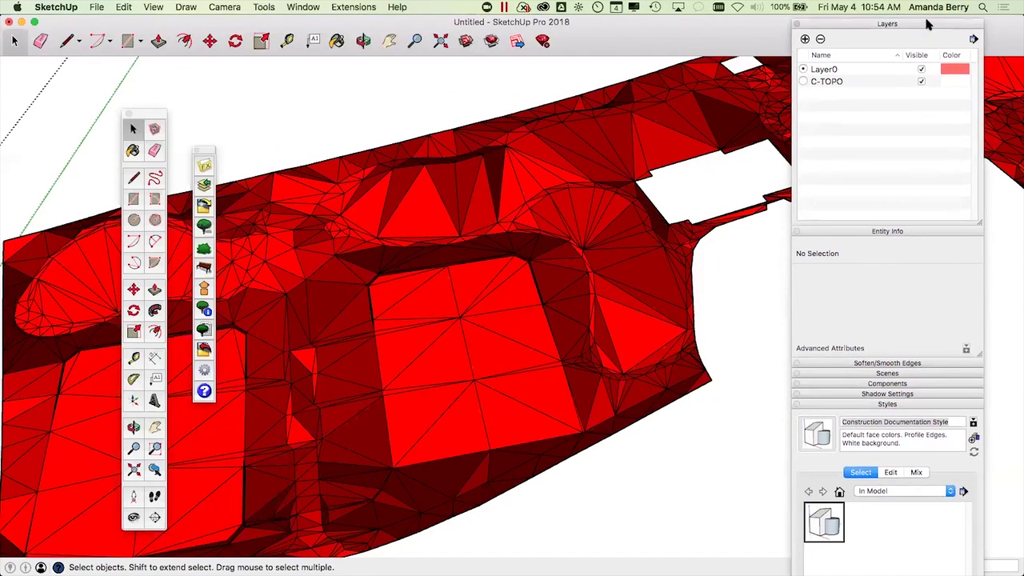
left_click(891, 473)
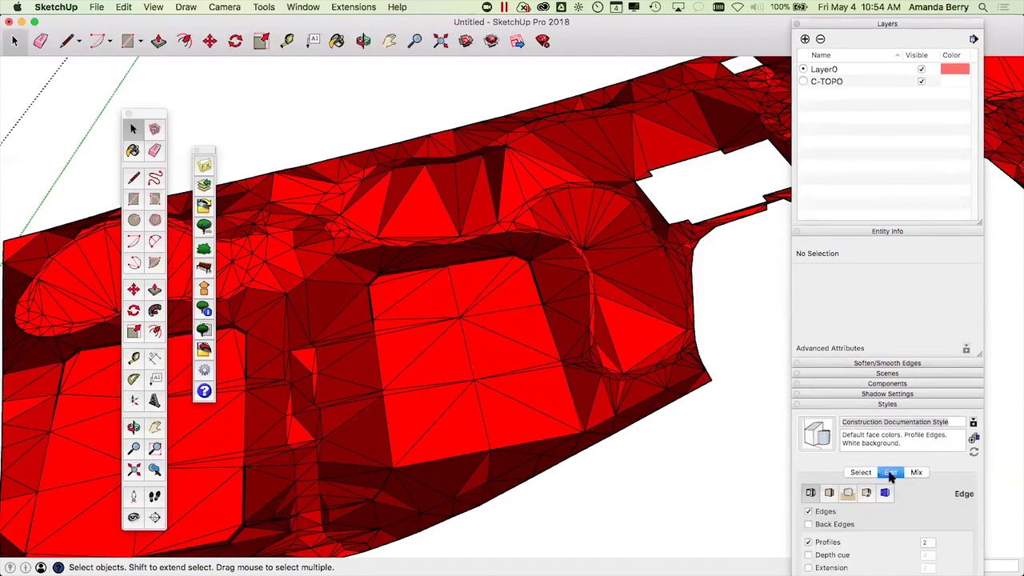
left_click(808, 512)
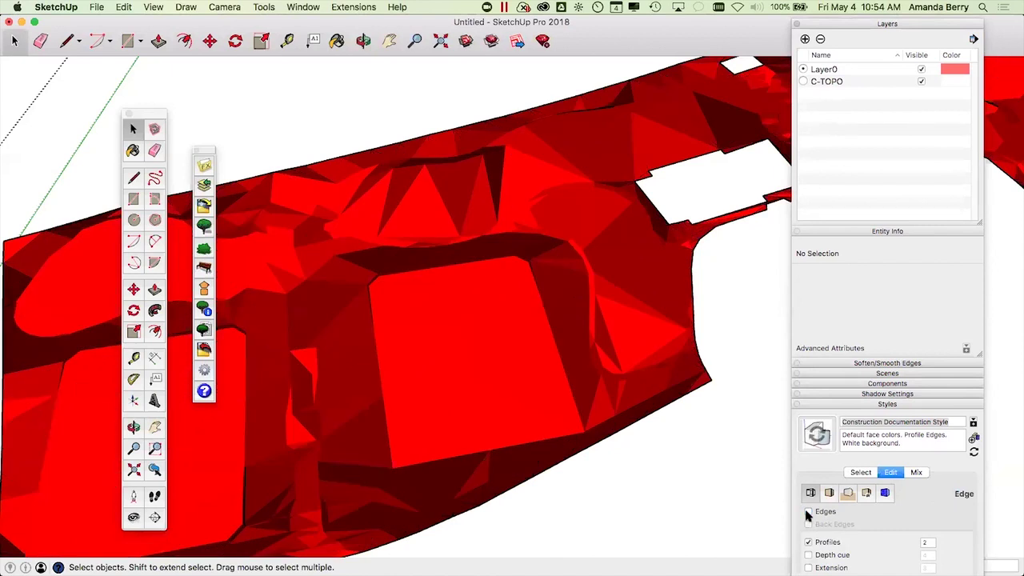
left_click(809, 512)
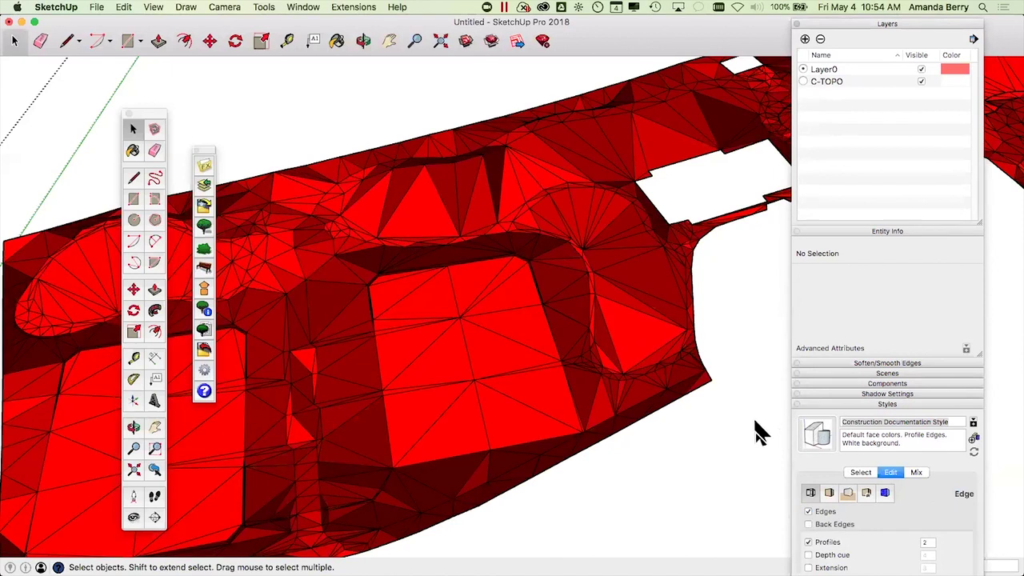
left_click(799, 23)
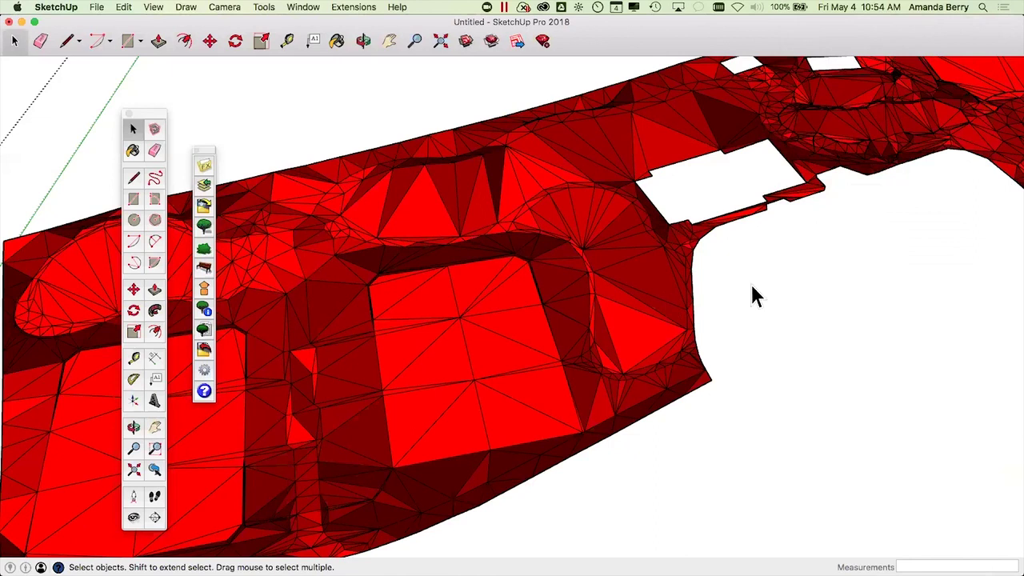
Step: Erase the triangulation edges on the middle rectangular pad and the rounded area beside it, undo the last erase and stop editing the surface
left_click(155, 150)
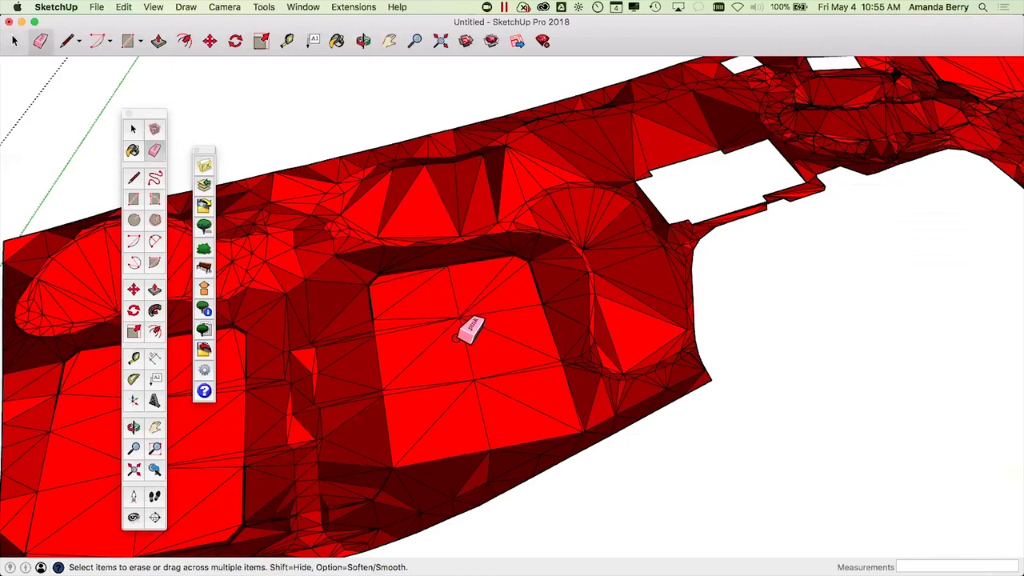
mouse_move(467, 389)
left_mouse_down()
mouse_move(497, 395)
mouse_move(508, 360)
mouse_move(514, 327)
mouse_move(494, 280)
mouse_move(407, 275)
mouse_move(426, 359)
mouse_move(433, 350)
mouse_move(461, 368)
mouse_move(468, 353)
mouse_move(445, 402)
left_mouse_up()
mouse_move(545, 216)
left_mouse_down()
mouse_move(575, 209)
mouse_move(611, 232)
mouse_move(626, 248)
mouse_move(589, 213)
mouse_move(629, 292)
mouse_move(636, 255)
left_mouse_up()
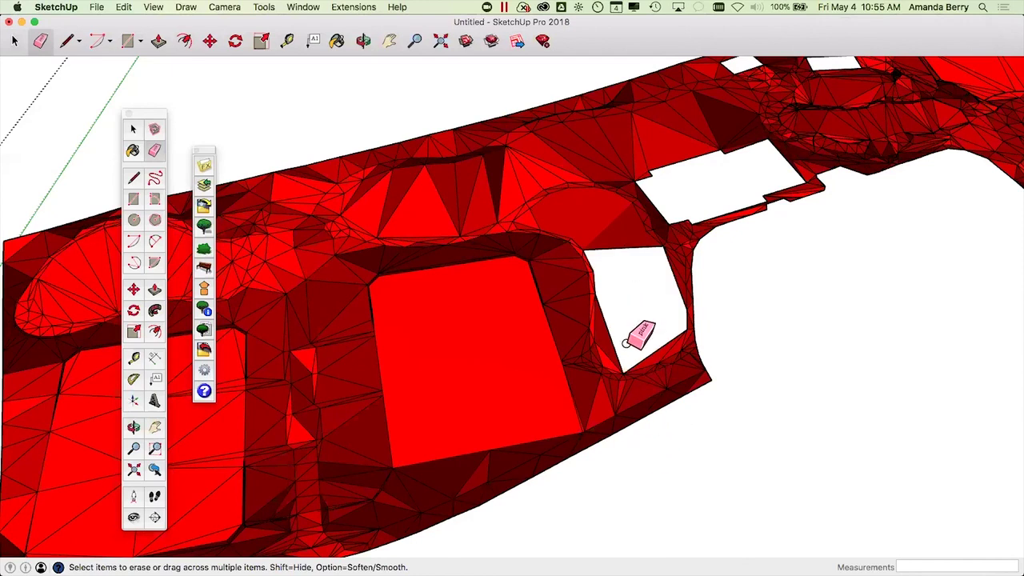
key("super+z")
key("space")
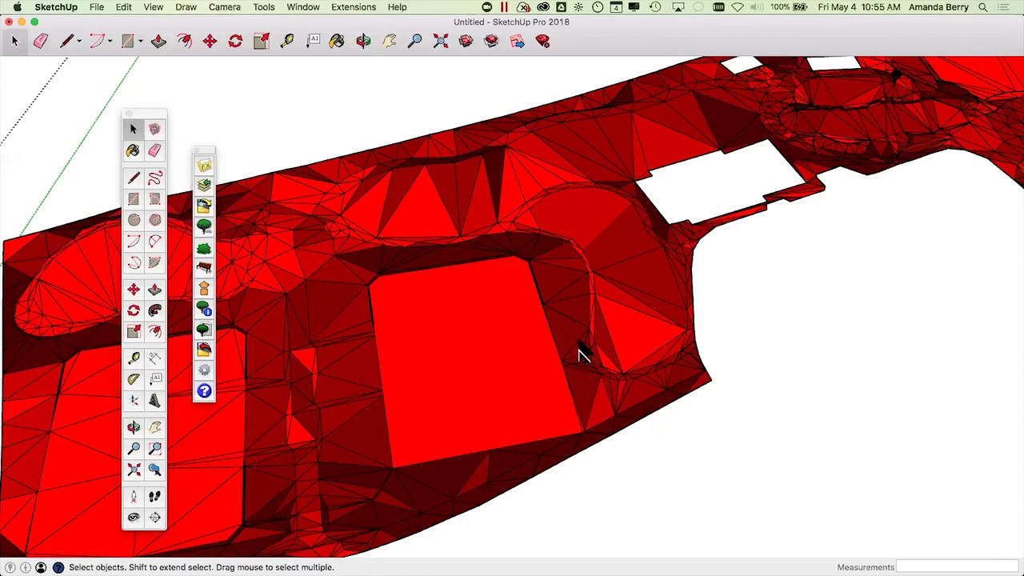
scroll(565, 359, "down", 5)
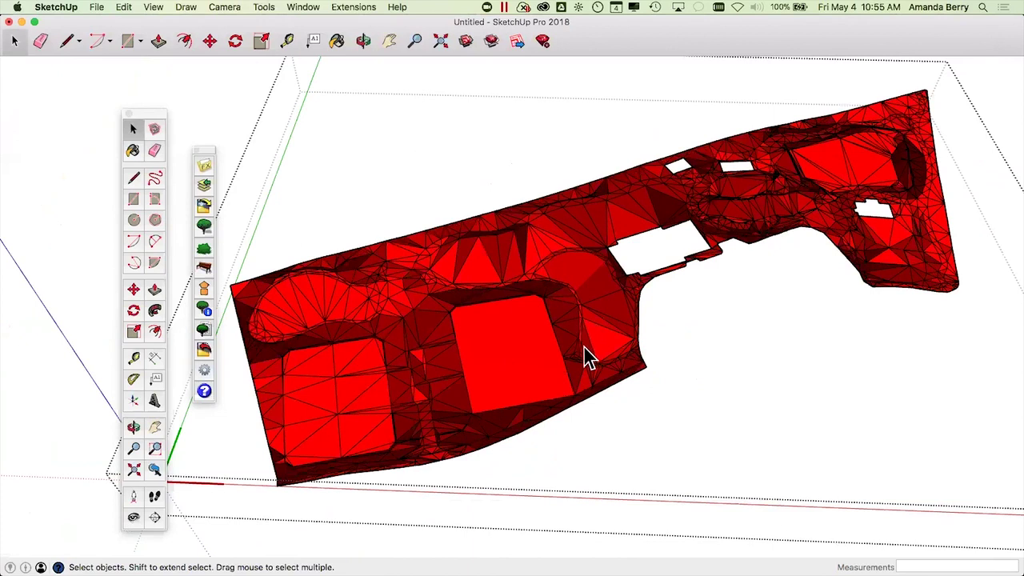
left_click(990, 114)
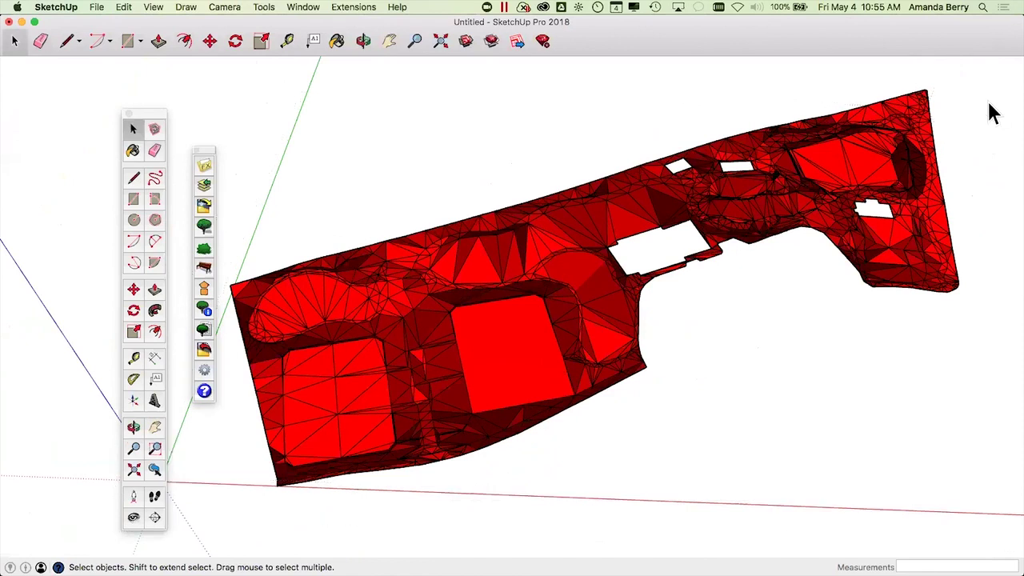
Step: Minimize SketchUp, return to the L-Grading-1.0-test drawing in Civil 3D and bring up the Autodesk InfraWorks commands
mouse_move(917, 28)
left_mouse_down()
mouse_move(822, 49)
mouse_move(917, 39)
left_mouse_up()
left_click(22, 31)
left_click(715, 103)
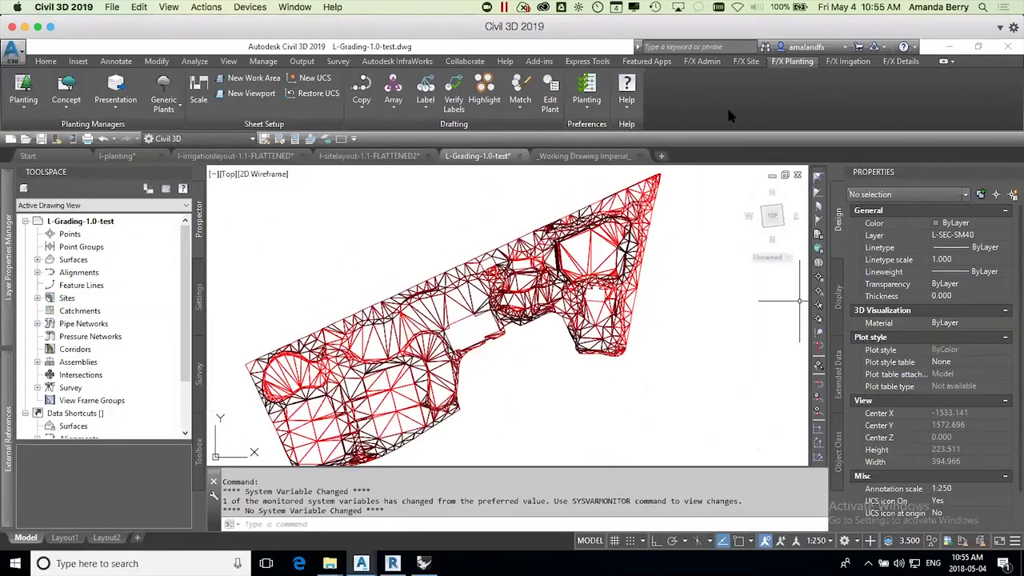
right_click(348, 48)
left_click(398, 217)
left_click(380, 217)
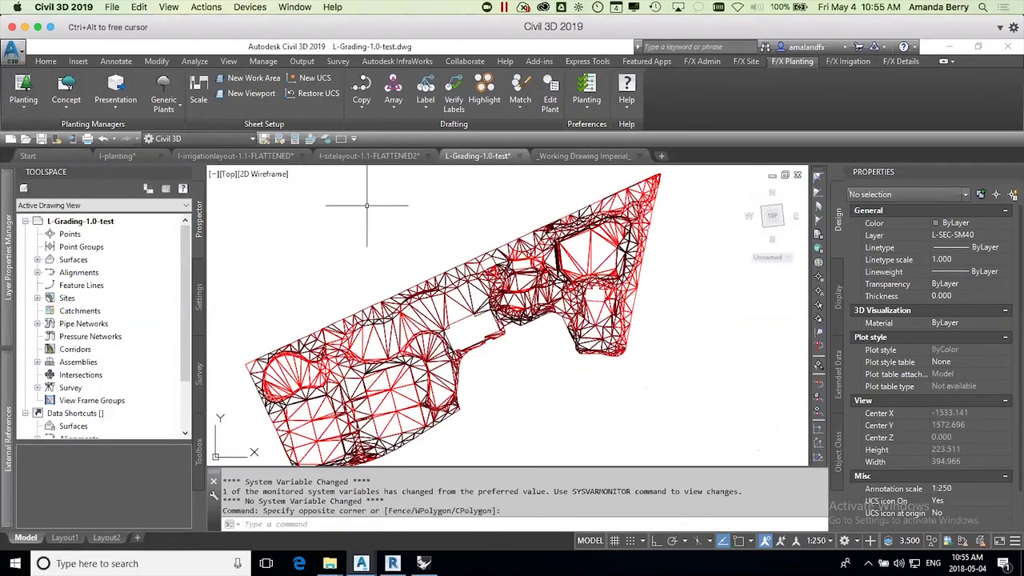
left_click(395, 64)
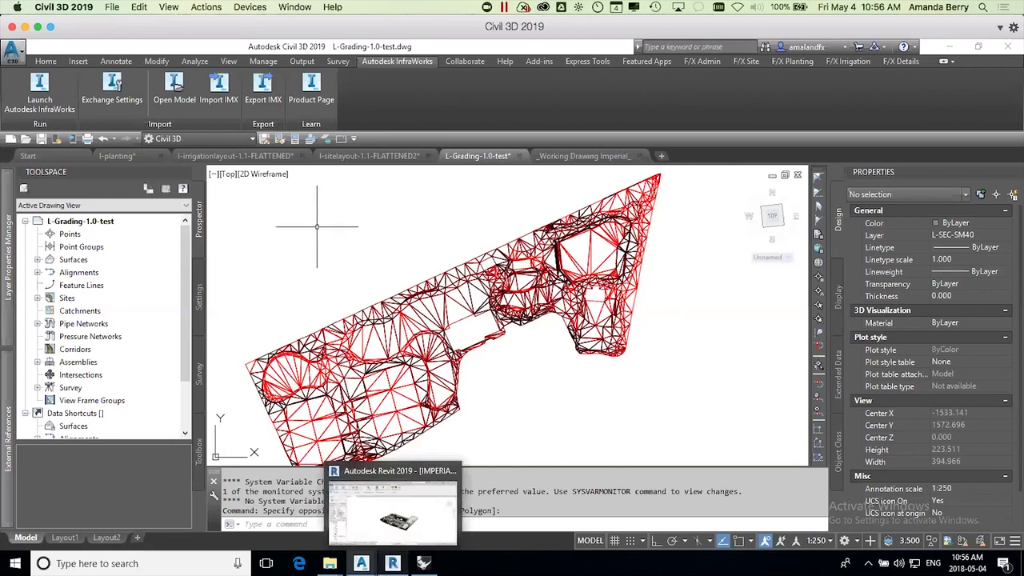
Step: Switch to Revit to view the IMPERIAL-Site Base Model-2017 in its 3D view, and minimize it to return to Civil 3D
left_click(392, 563)
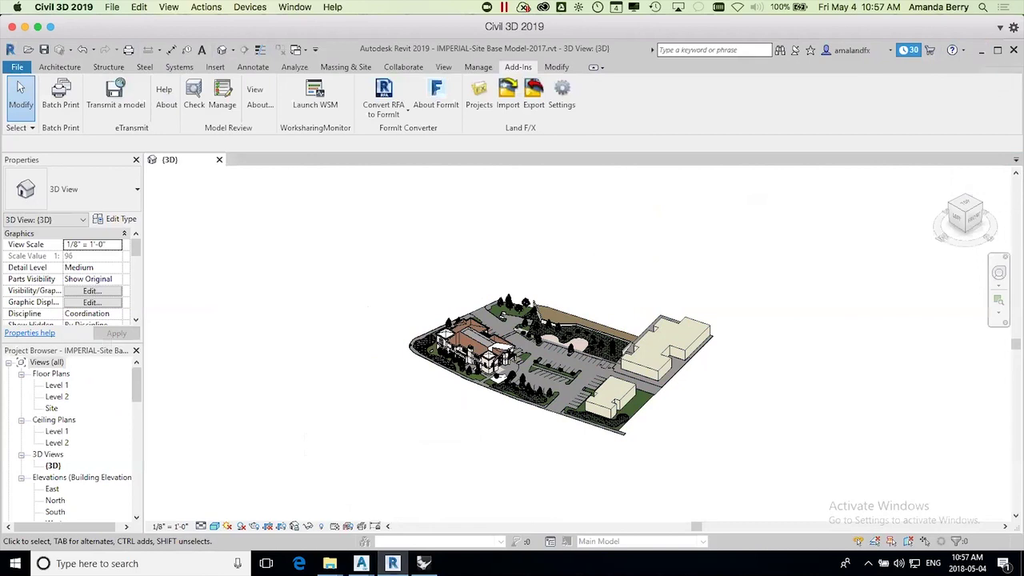
left_click(981, 52)
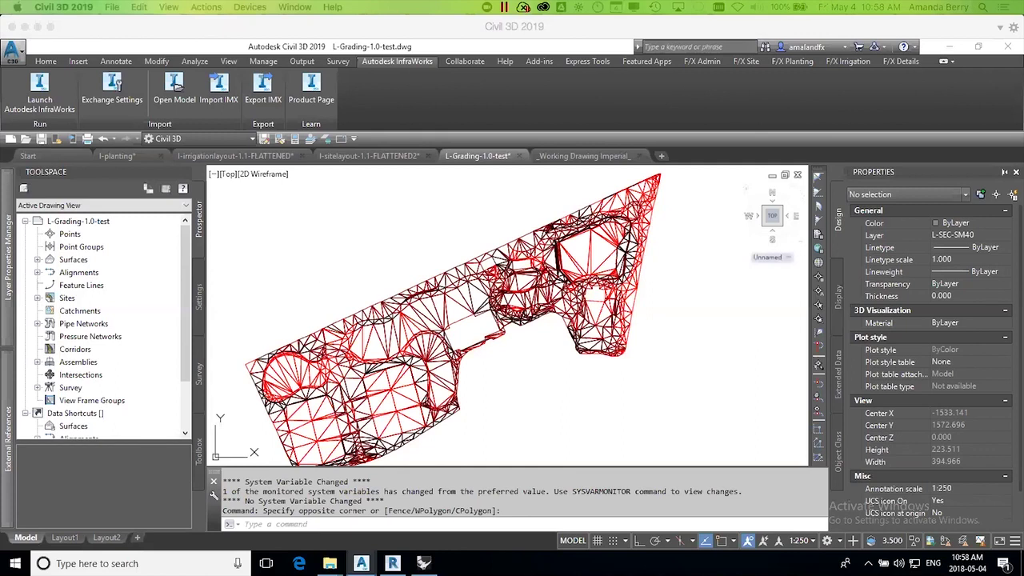
Step: Switch to the Google Slides webinar deck in Chrome and present the slide 2 quote about implementing BIM full screen
key("super+Tab")
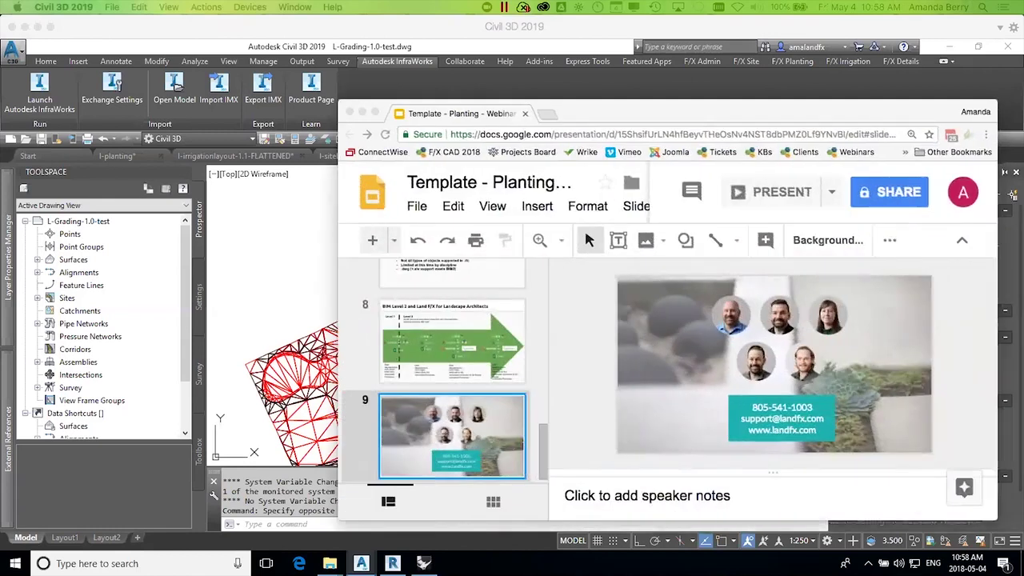
scroll(451, 397, "up", 10)
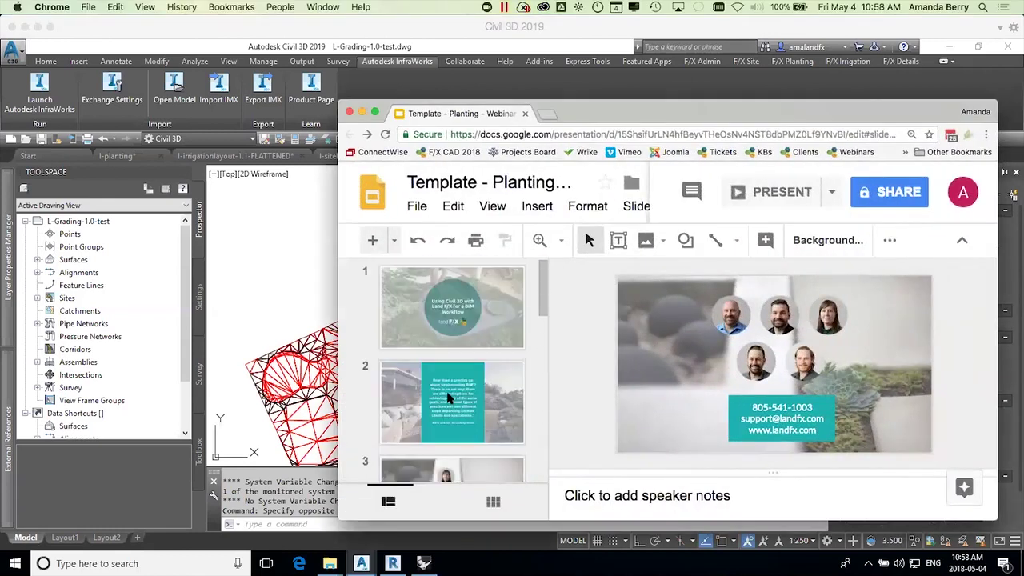
scroll(451, 399, "down", 1)
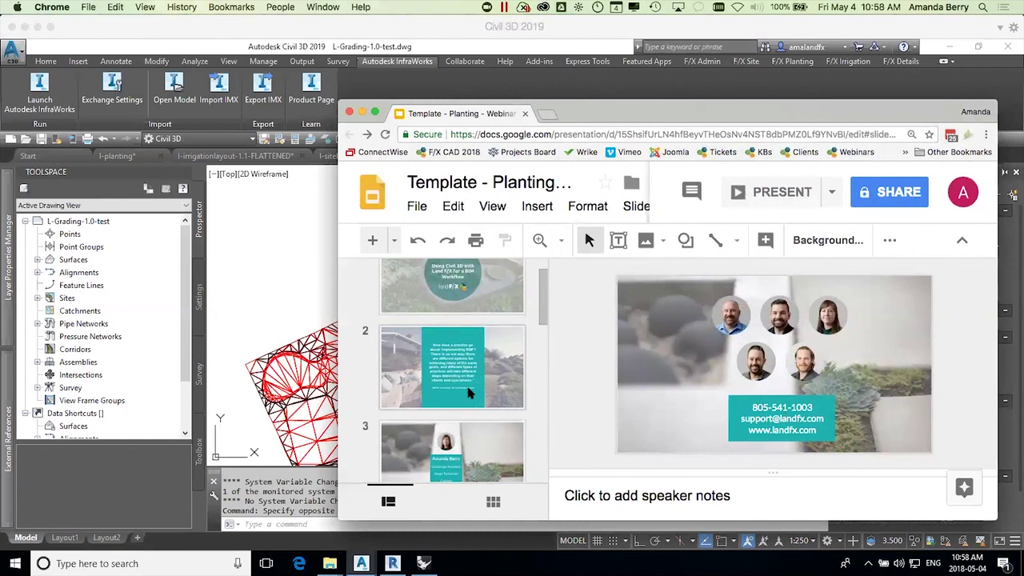
left_click(471, 392)
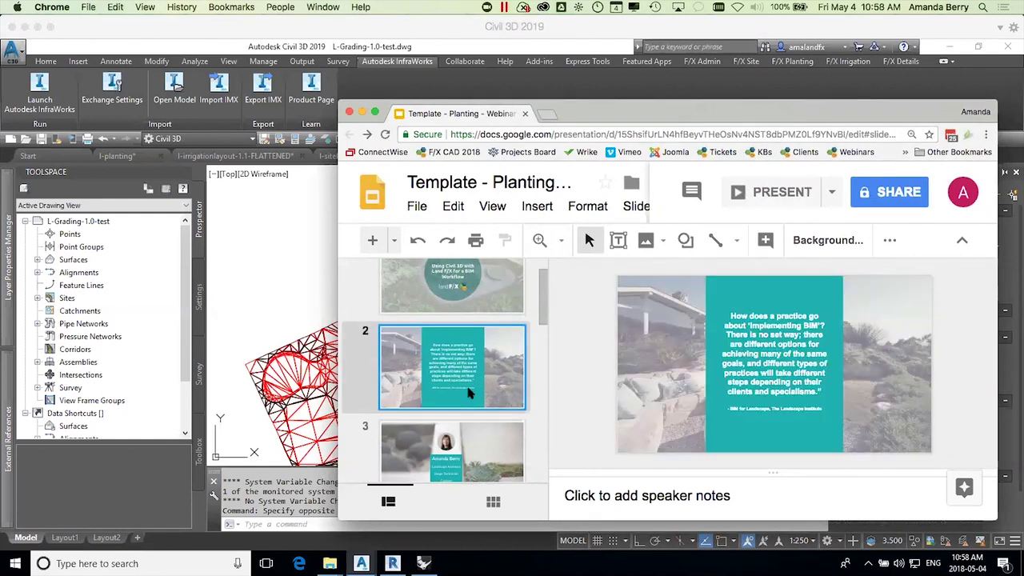
left_click(780, 196)
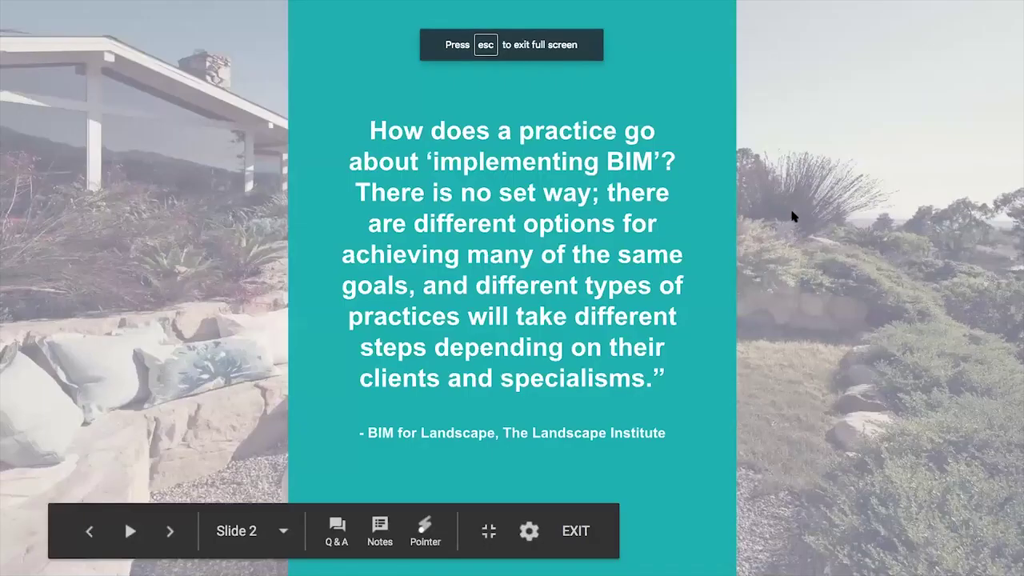
left_click(801, 216)
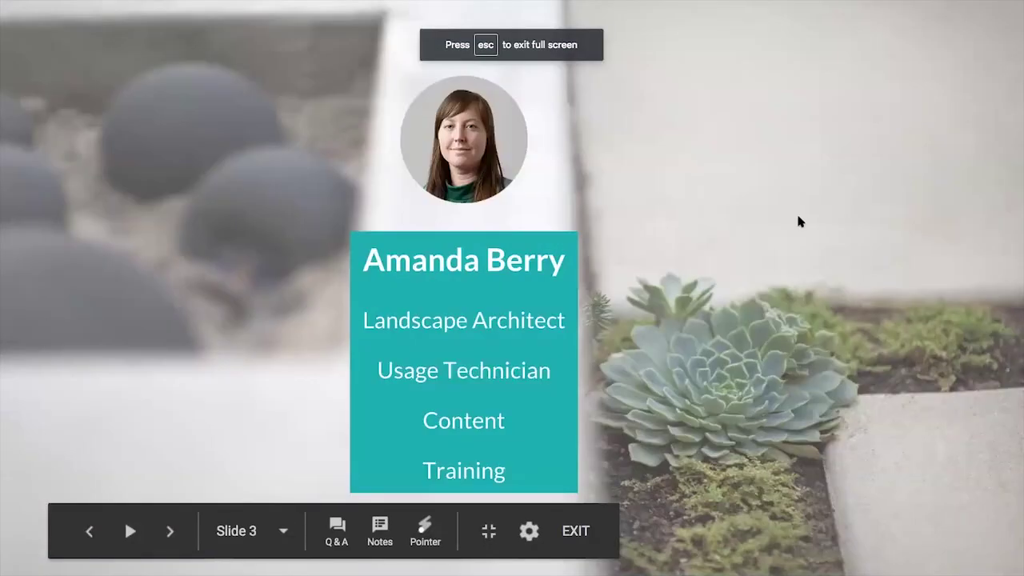
key("Left")
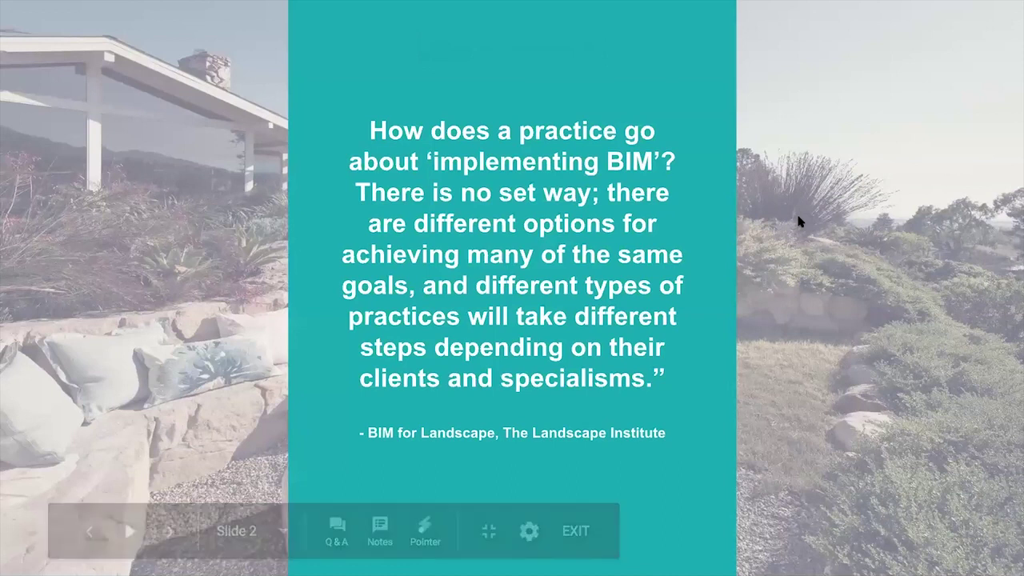